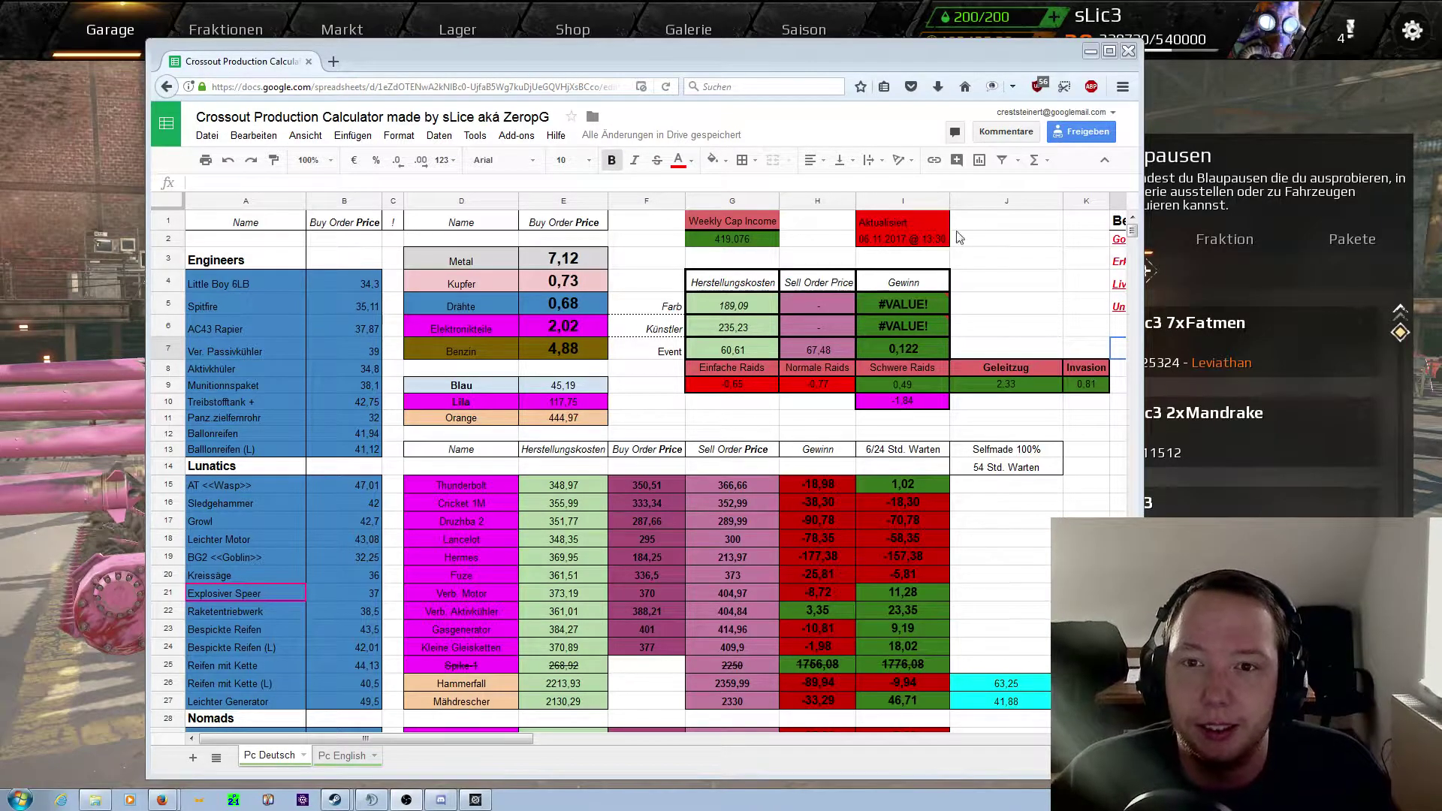
Step: Glance at the Pc English calculator sheet, then return to the Pc Deutsch sheet
{"action": "left_click", "coordinate": [645, 418]}
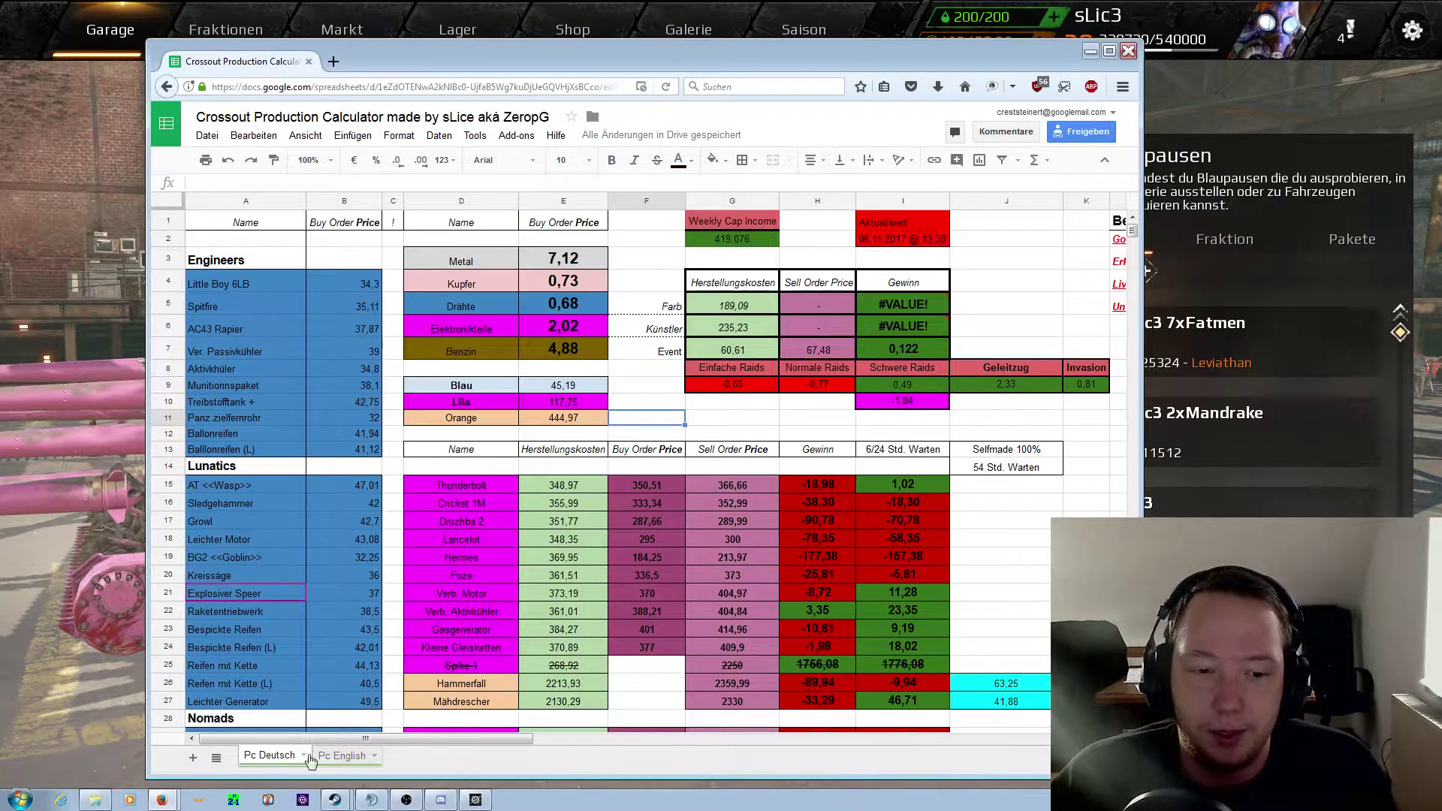
{"action": "left_click", "coordinate": [336, 758]}
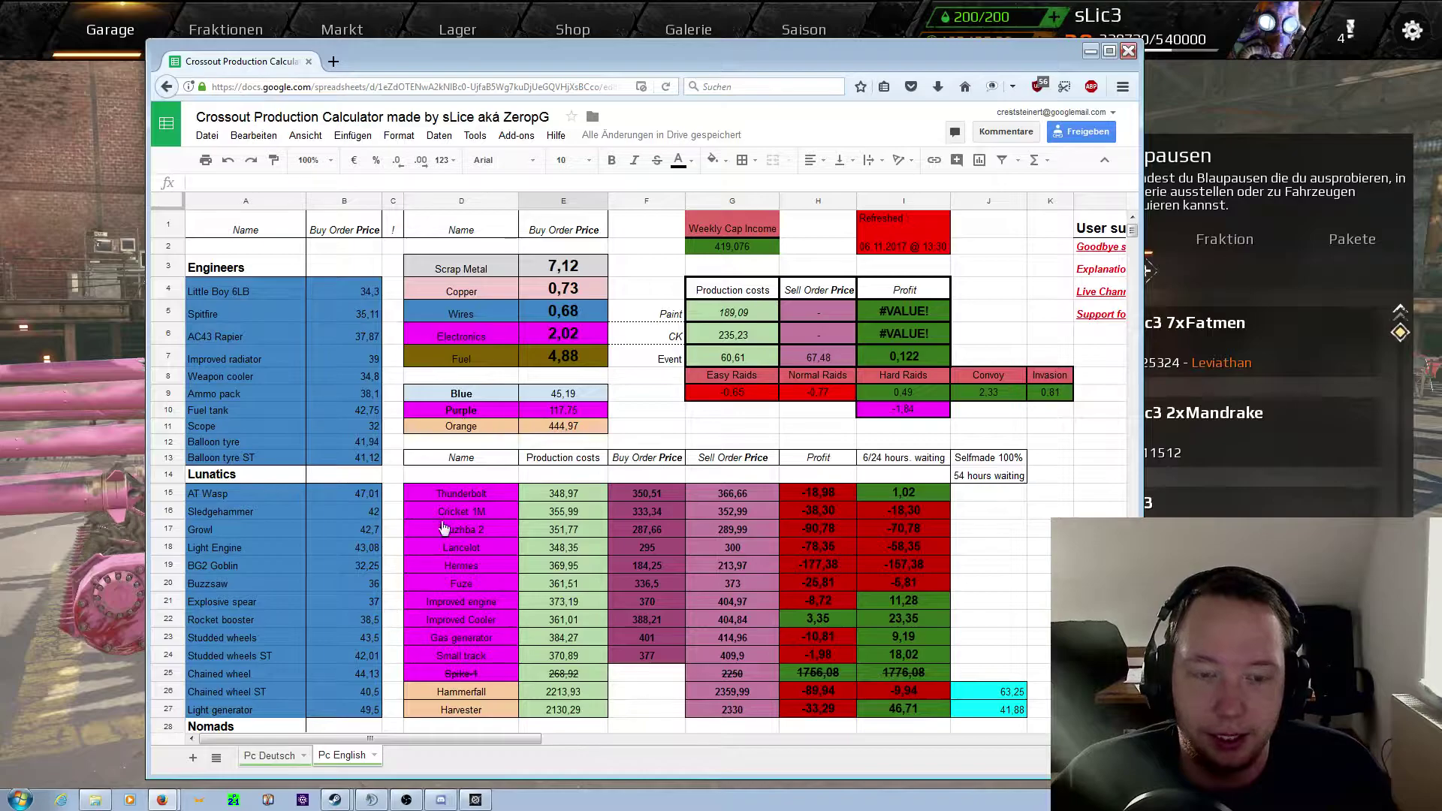
{"action": "key", "text": "ctrl+shift+Page_Up"}
{"action": "left_click", "coordinate": [668, 407]}
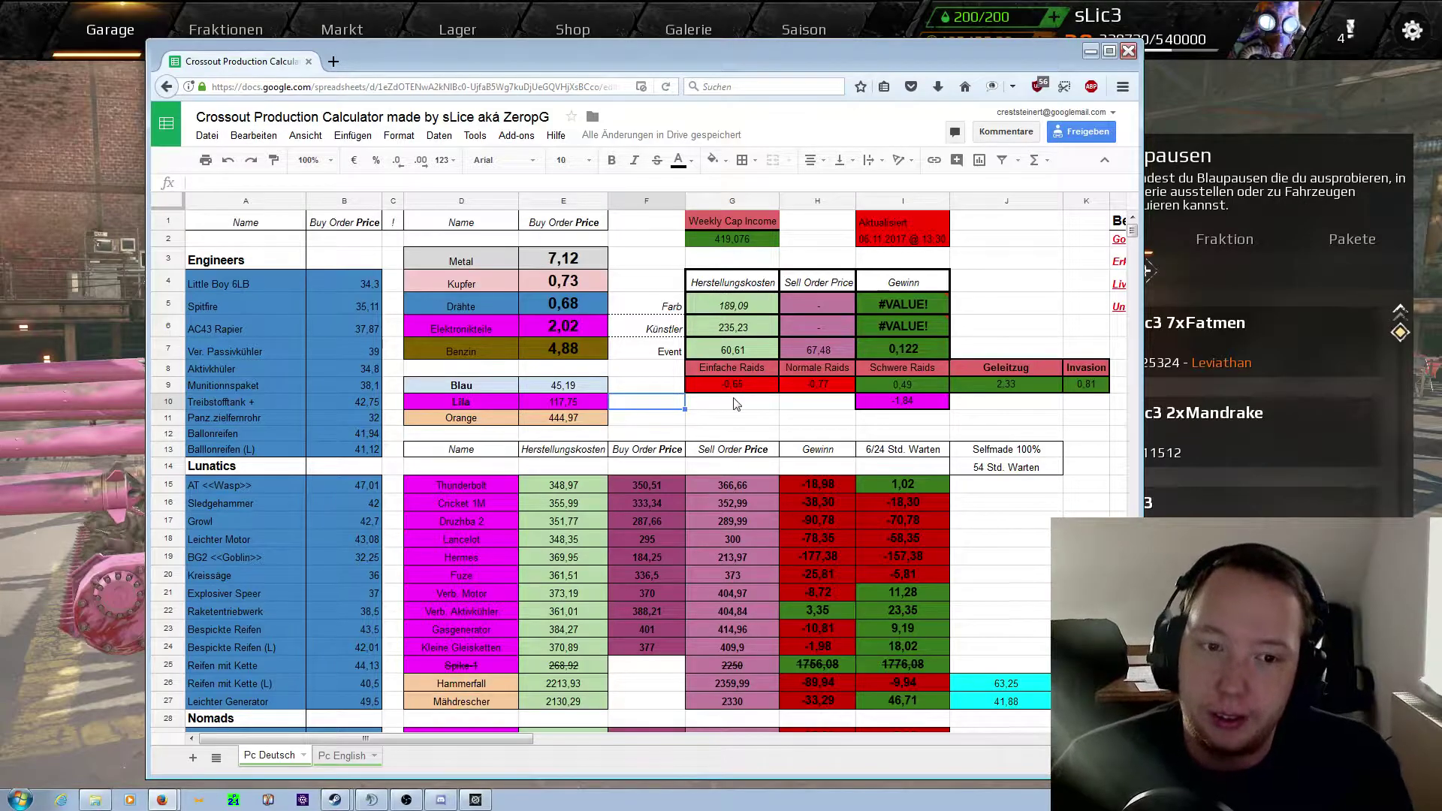
Step: Review the Little Boy 6LB, Metal and Benzin buy prices
{"action": "left_click", "coordinate": [652, 425]}
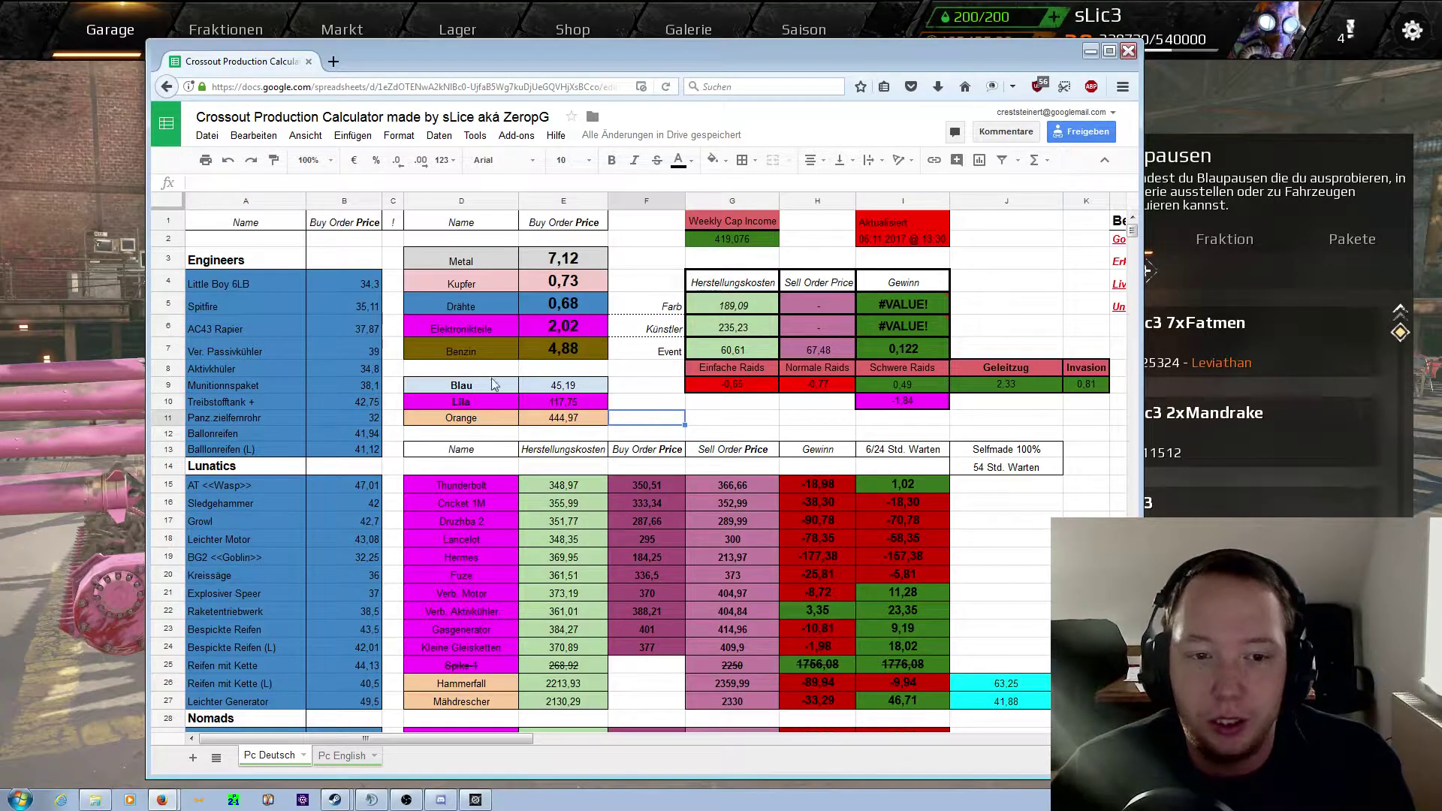
{"action": "left_click", "coordinate": [347, 282]}
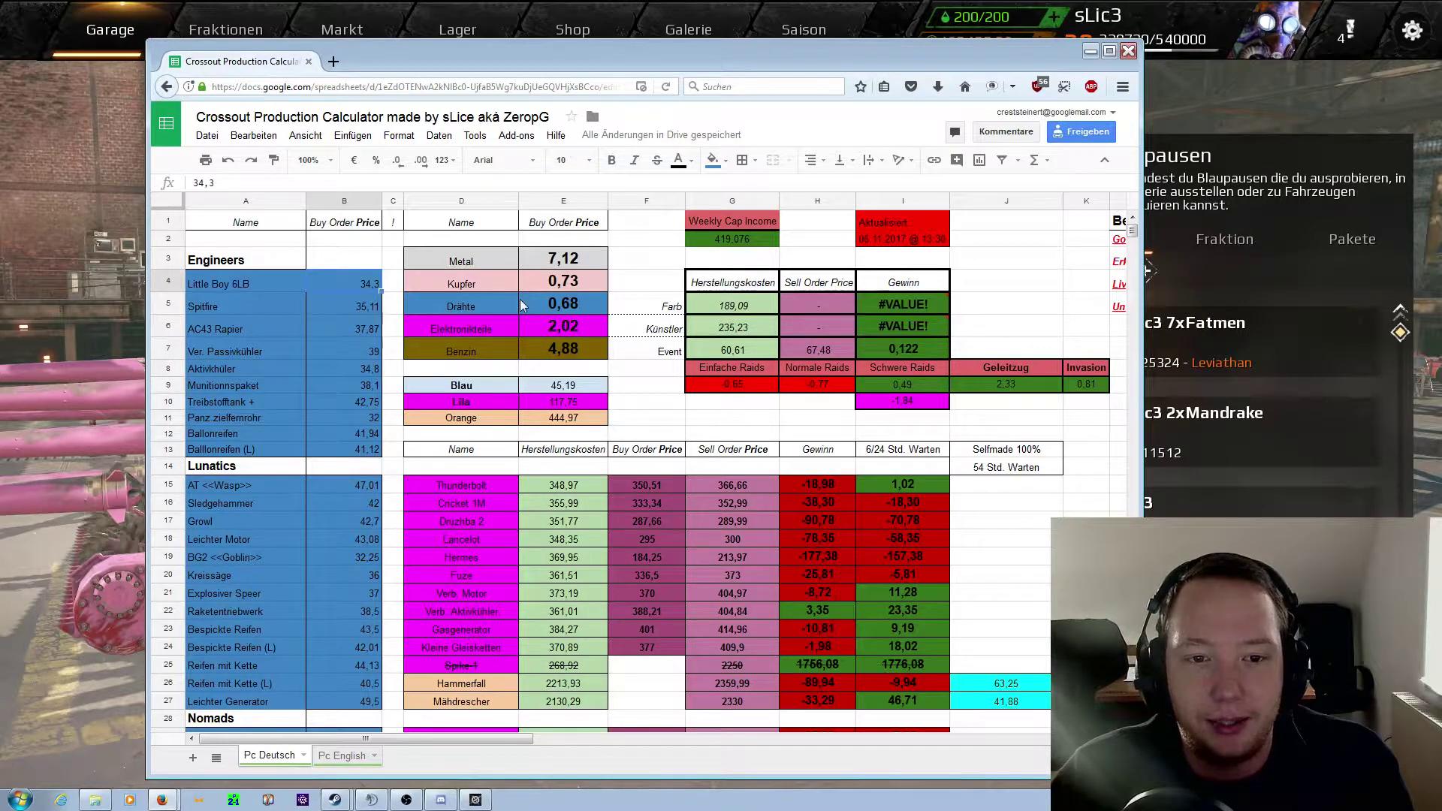
{"action": "left_click", "coordinate": [653, 425]}
{"action": "left_click", "coordinate": [583, 258]}
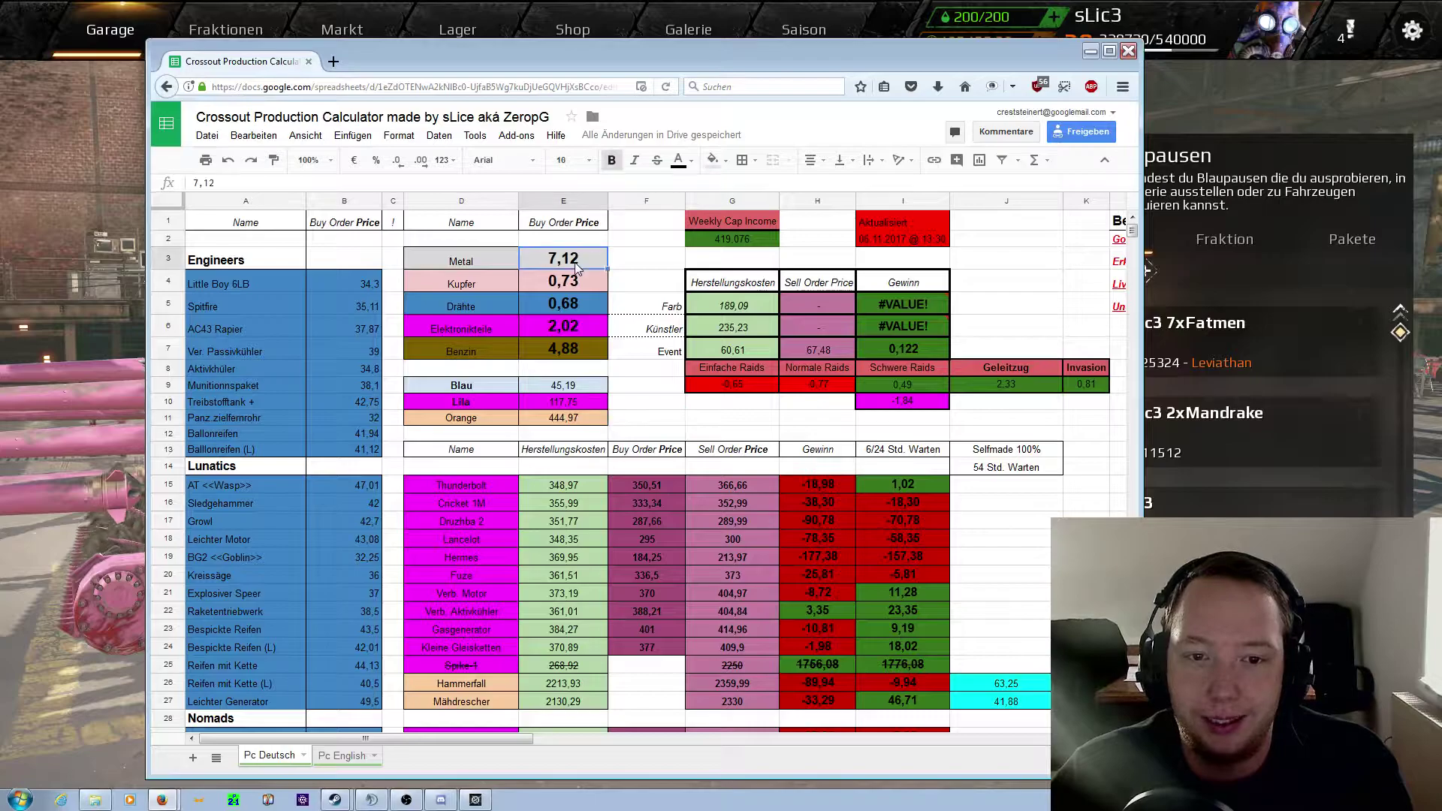
{"action": "left_click", "coordinate": [560, 349]}
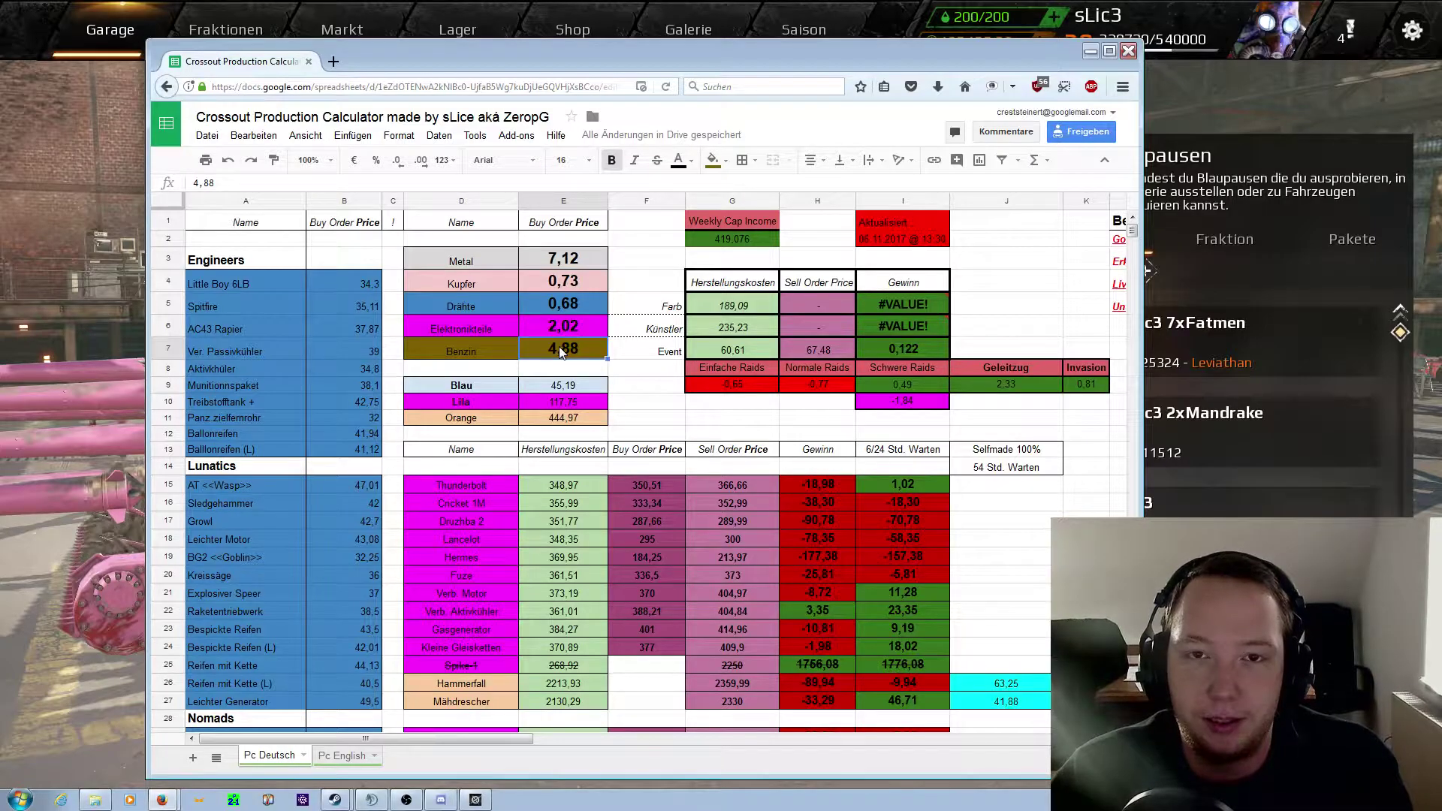
Step: Go over the remaining resource price cells in the calculator
{"action": "left_click", "coordinate": [650, 384]}
{"action": "left_click", "coordinate": [650, 402]}
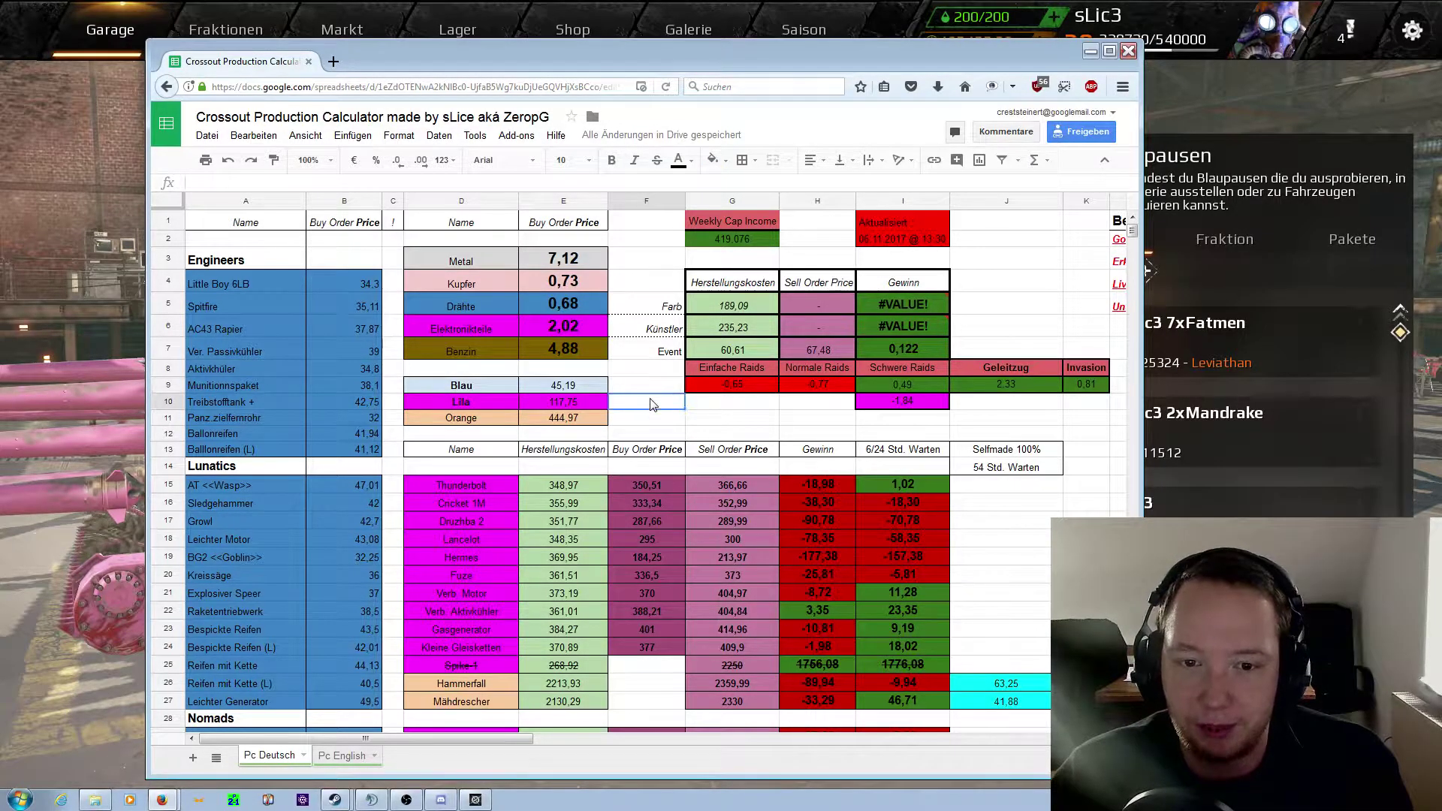
{"action": "left_click", "coordinate": [651, 417]}
{"action": "left_click", "coordinate": [654, 368]}
{"action": "left_click", "coordinate": [646, 385]}
{"action": "left_click", "coordinate": [639, 404]}
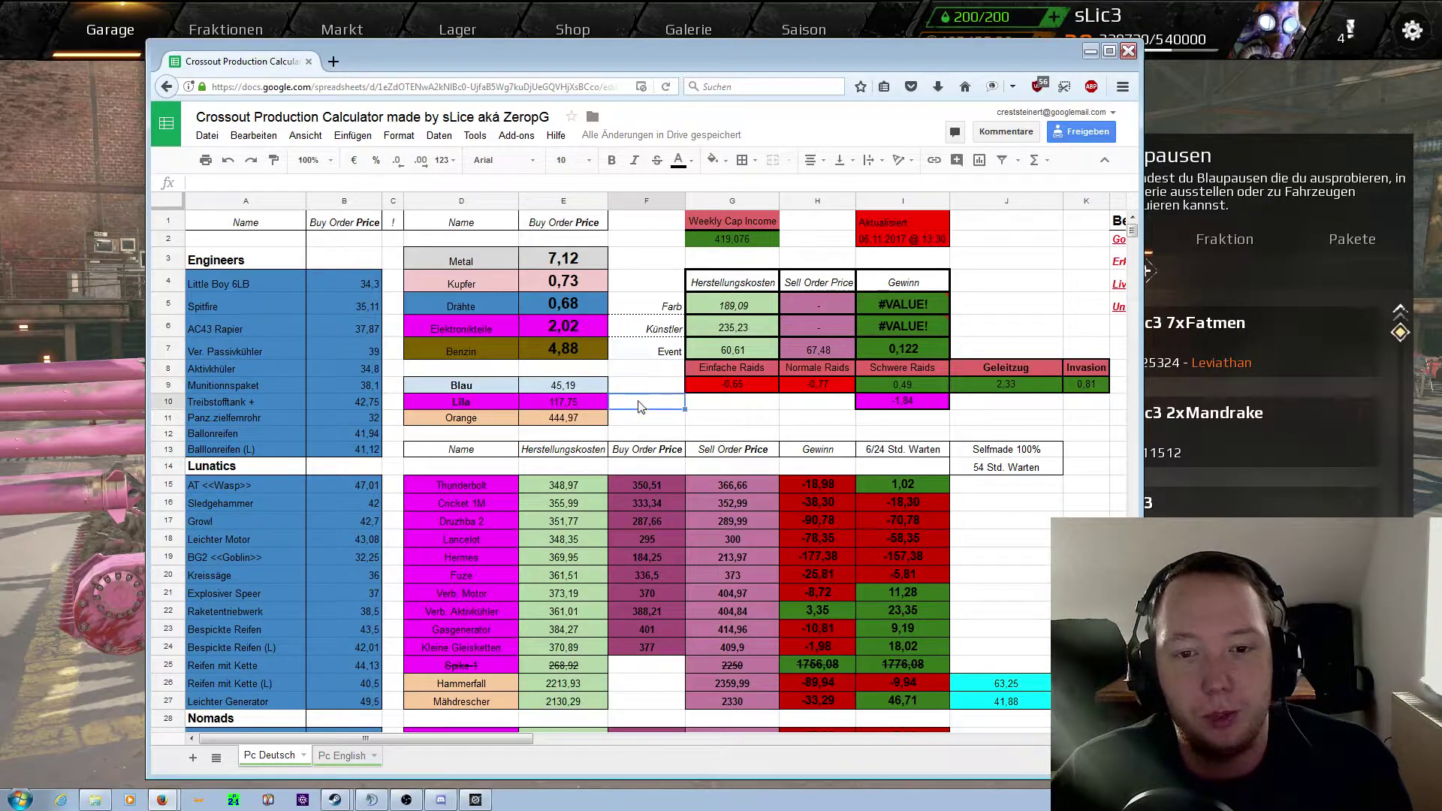
{"action": "left_click", "coordinate": [650, 368]}
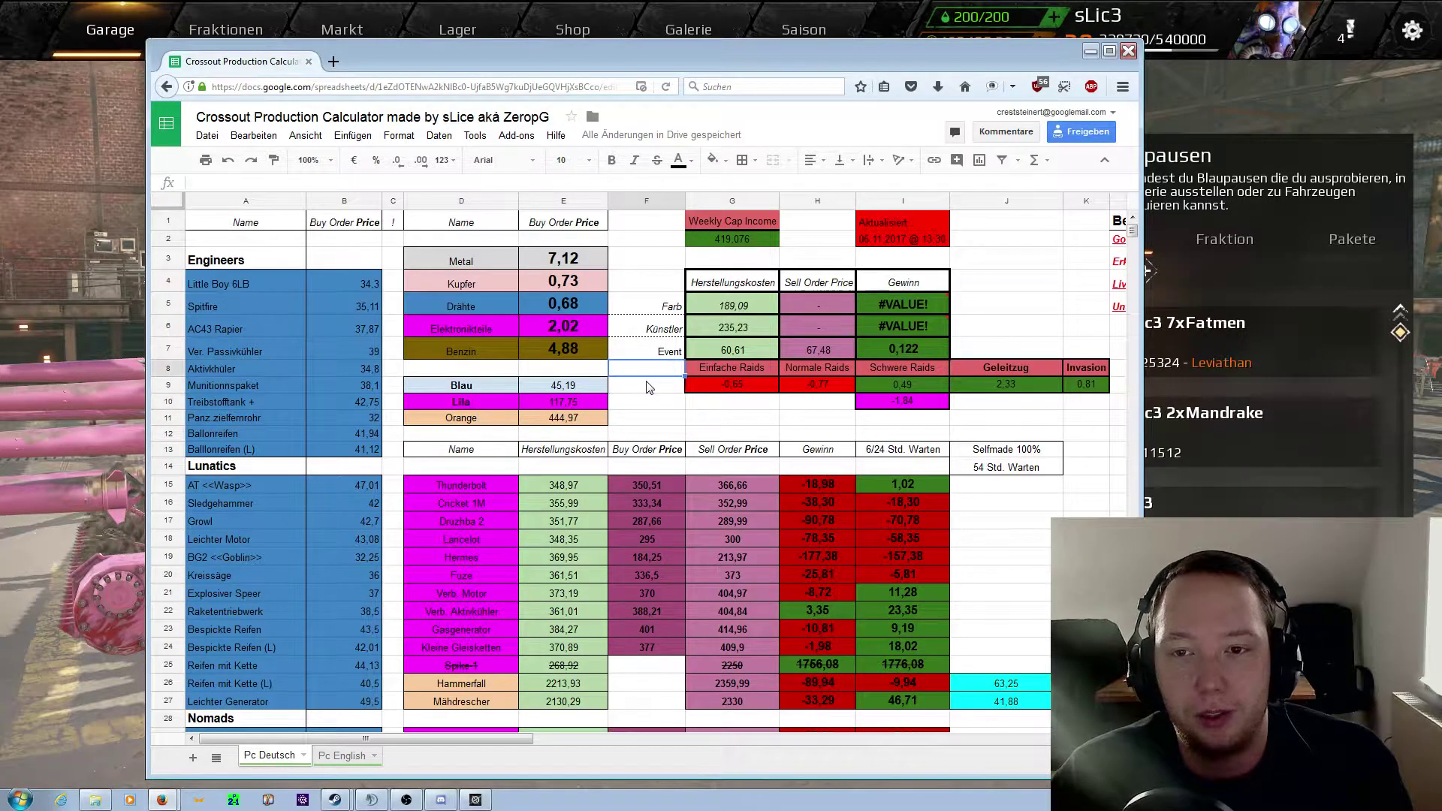
{"action": "left_click", "coordinate": [650, 385]}
{"action": "left_click", "coordinate": [651, 402]}
{"action": "left_click", "coordinate": [663, 415]}
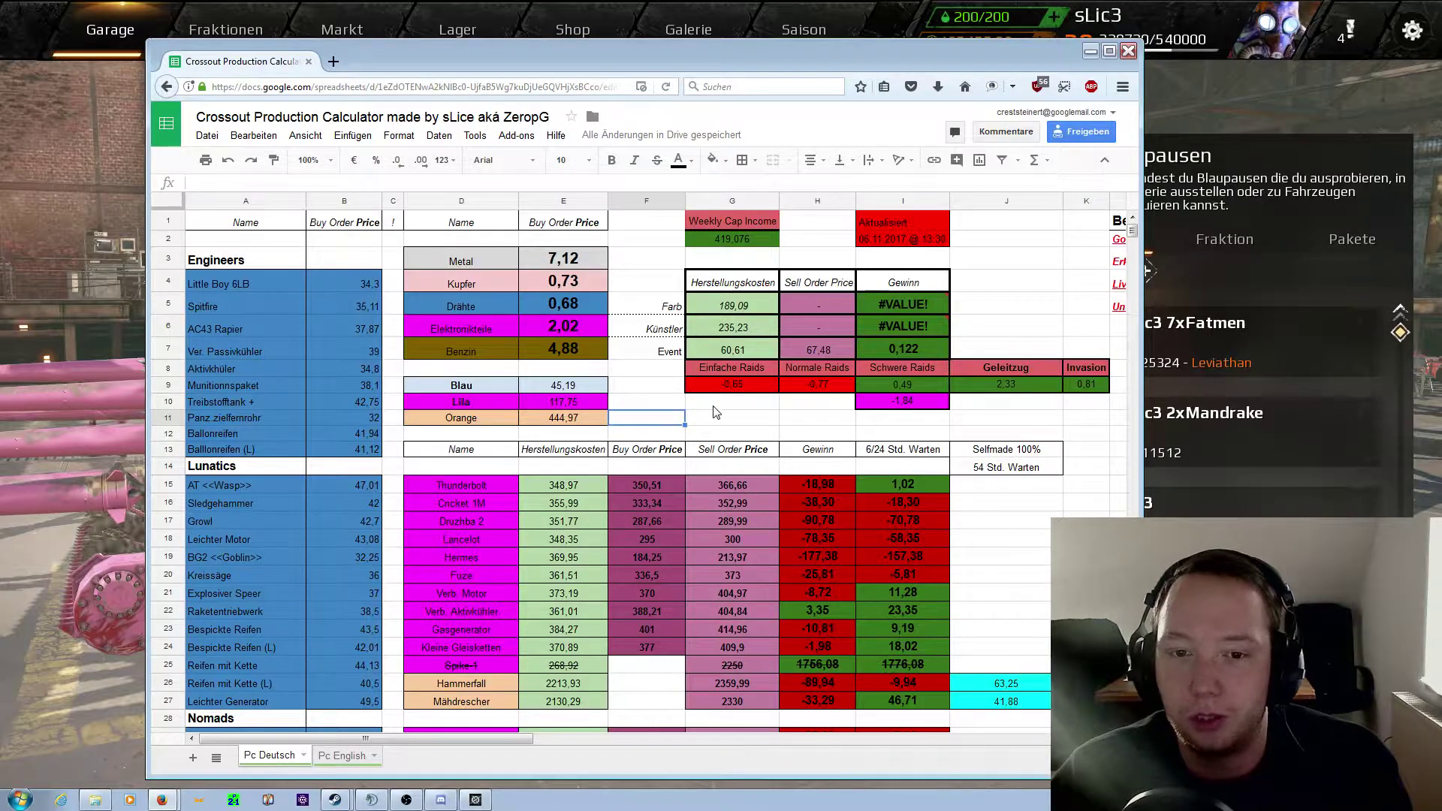
{"action": "left_click", "coordinate": [715, 419]}
{"action": "left_click", "coordinate": [663, 405]}
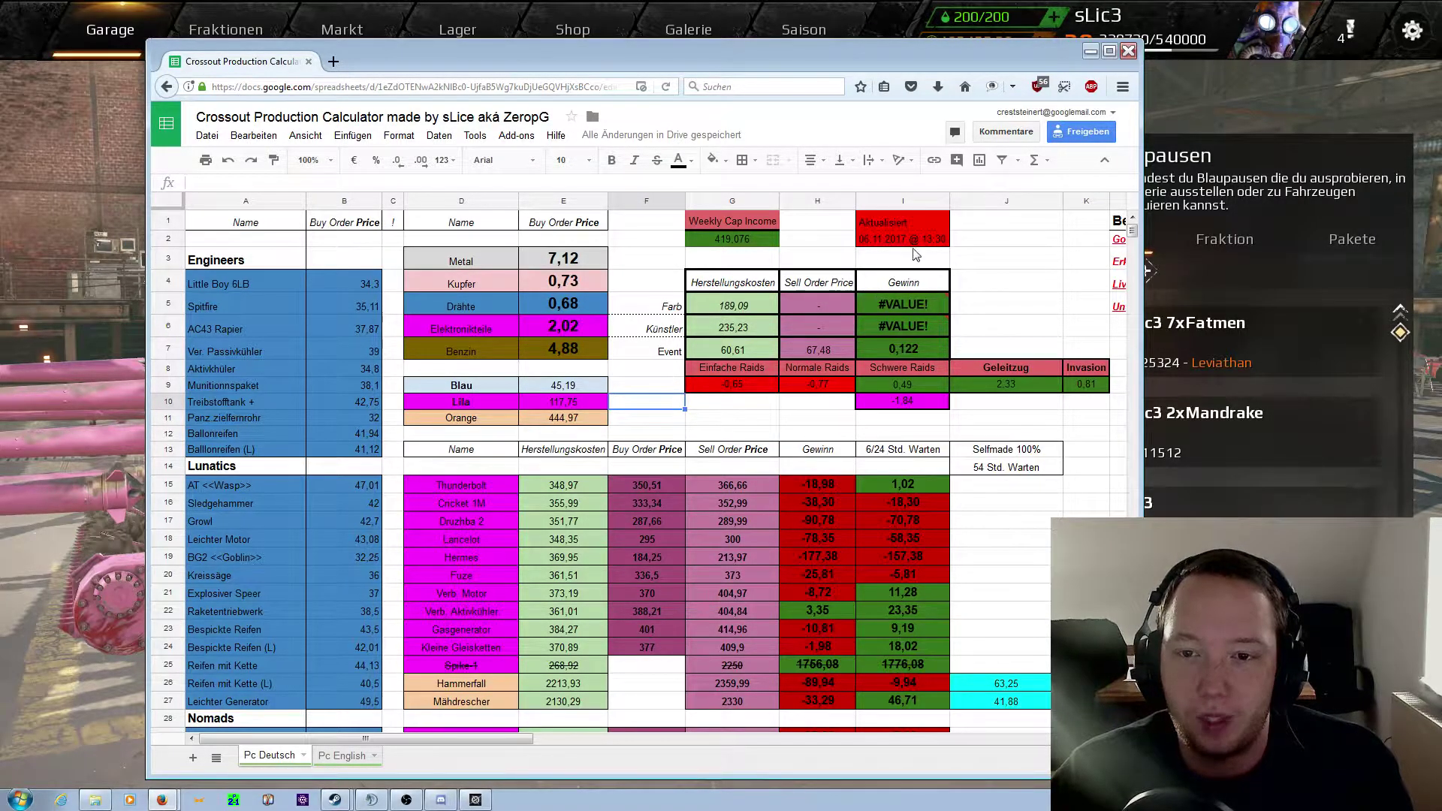
Step: Check the last price update date in I2 and nudge the browser window left and down
{"action": "left_click", "coordinate": [882, 240]}
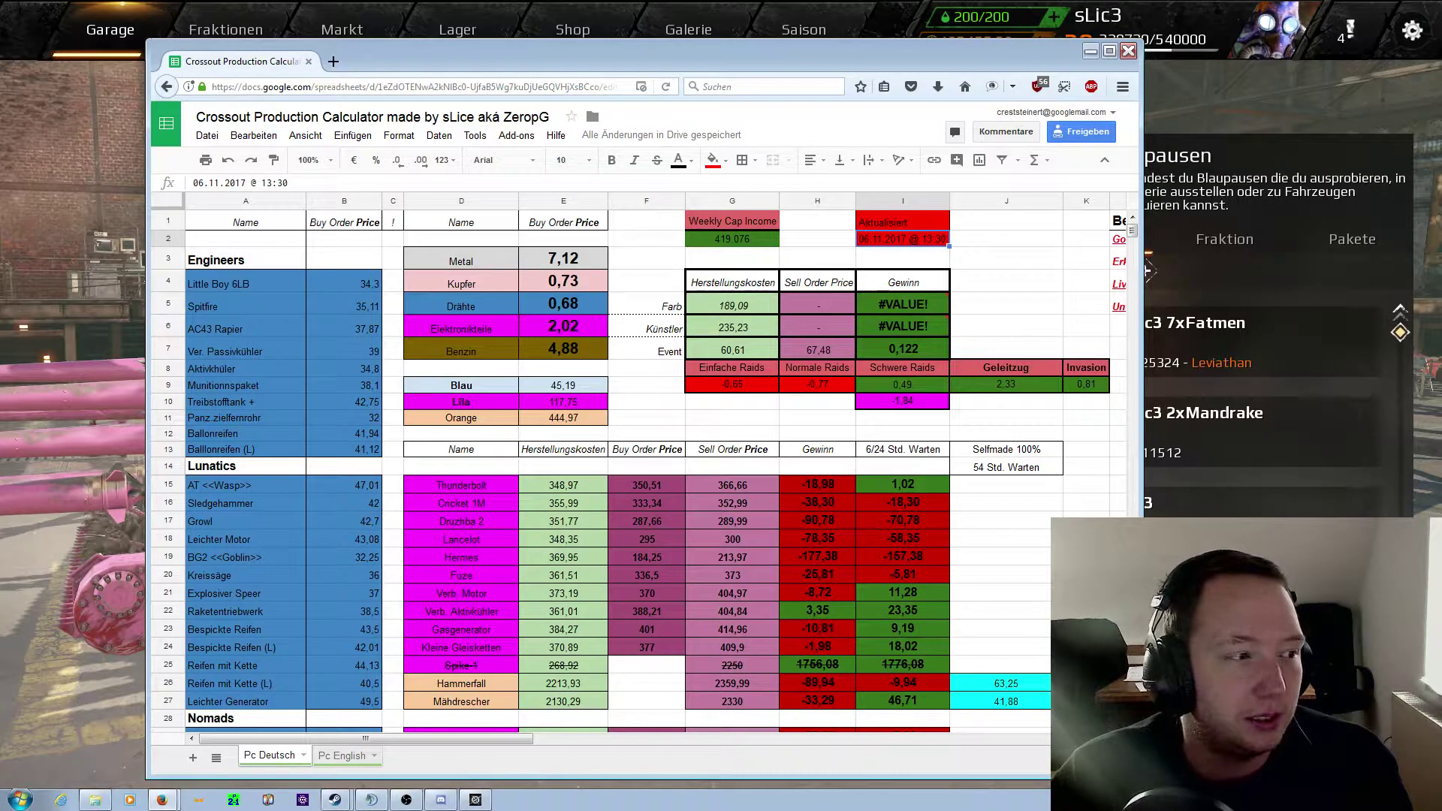
{"action": "left_click", "coordinate": [629, 419]}
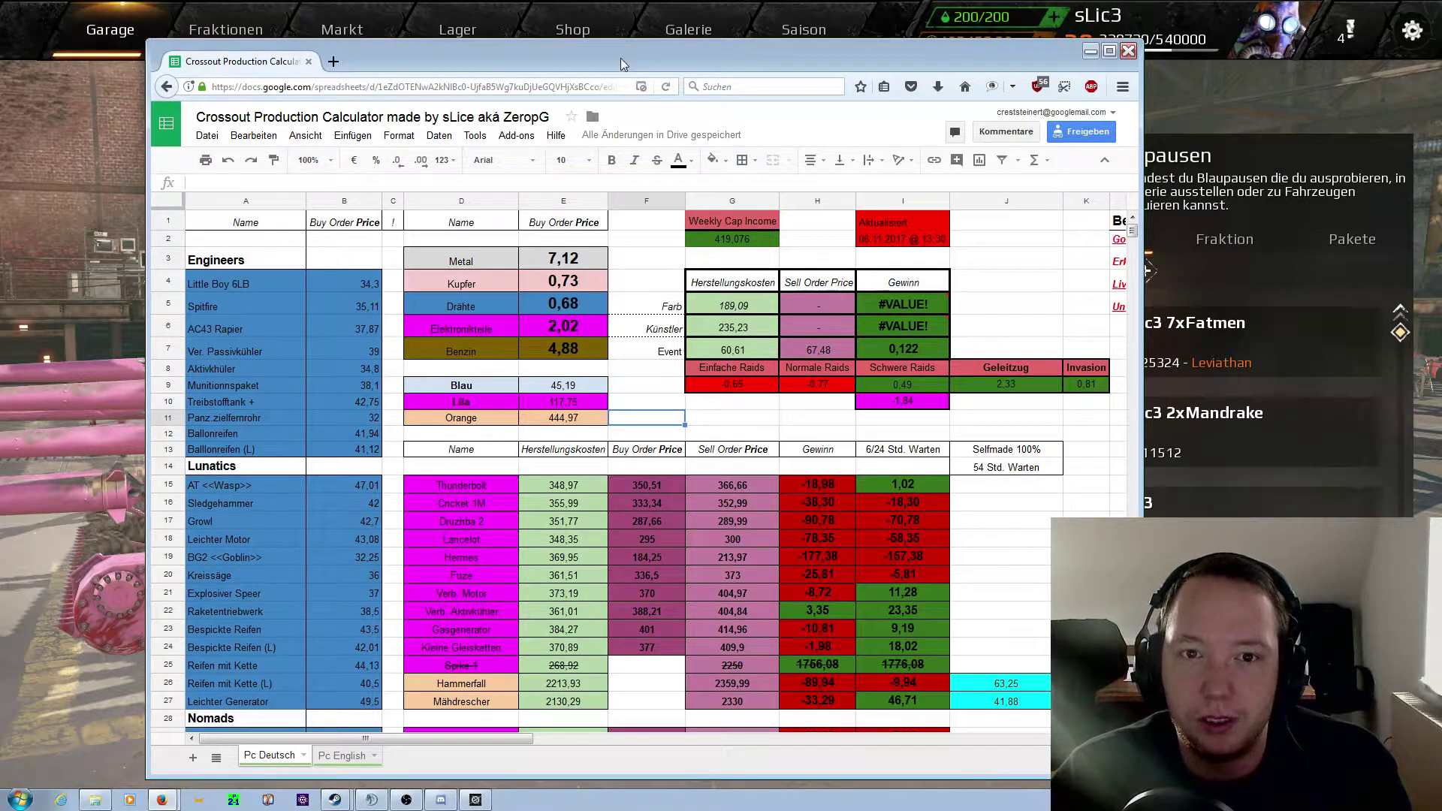
{"action": "left_click_drag", "start_coordinate": [620, 57], "coordinate": [604, 61]}
{"action": "left_click", "coordinate": [640, 255]}
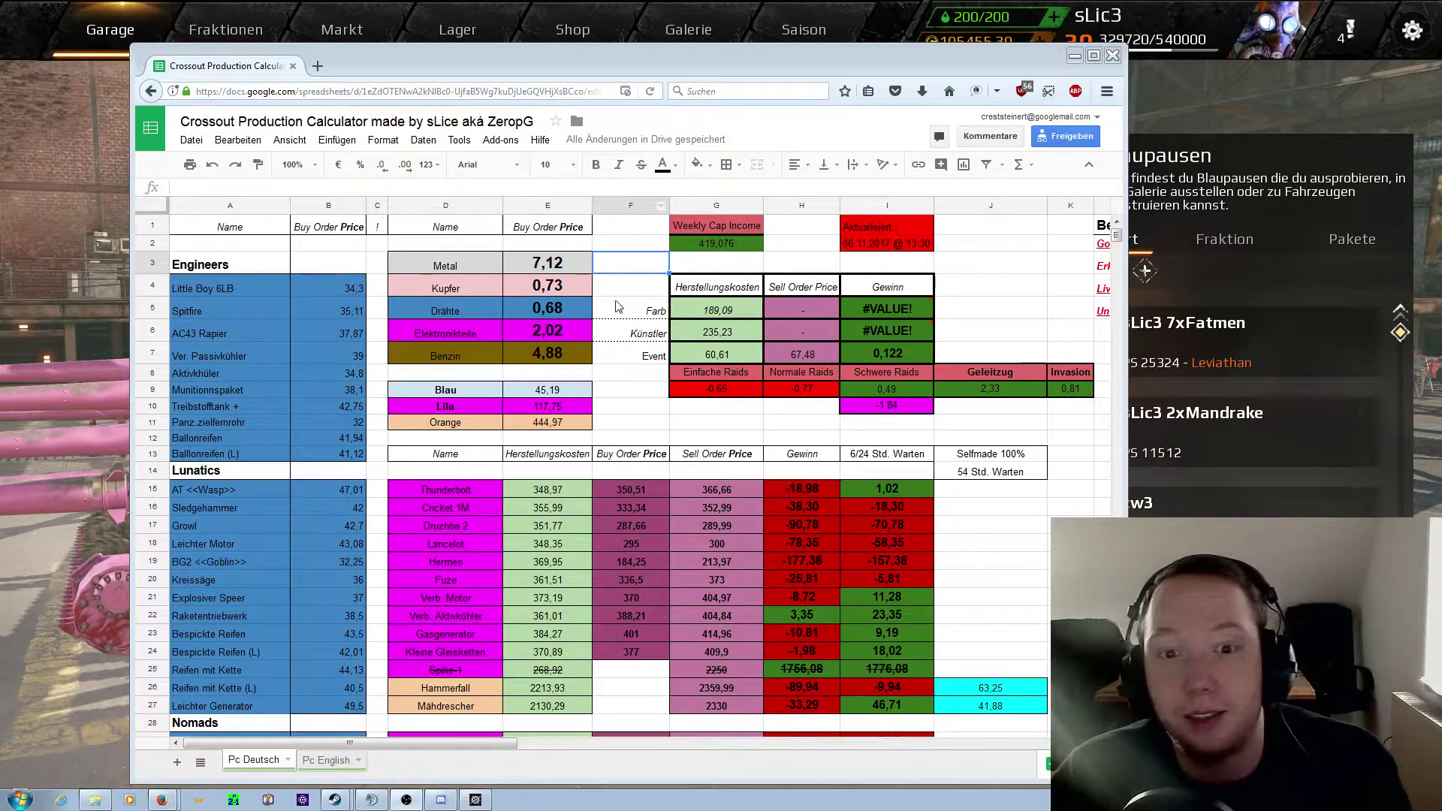
{"action": "left_click", "coordinate": [659, 290]}
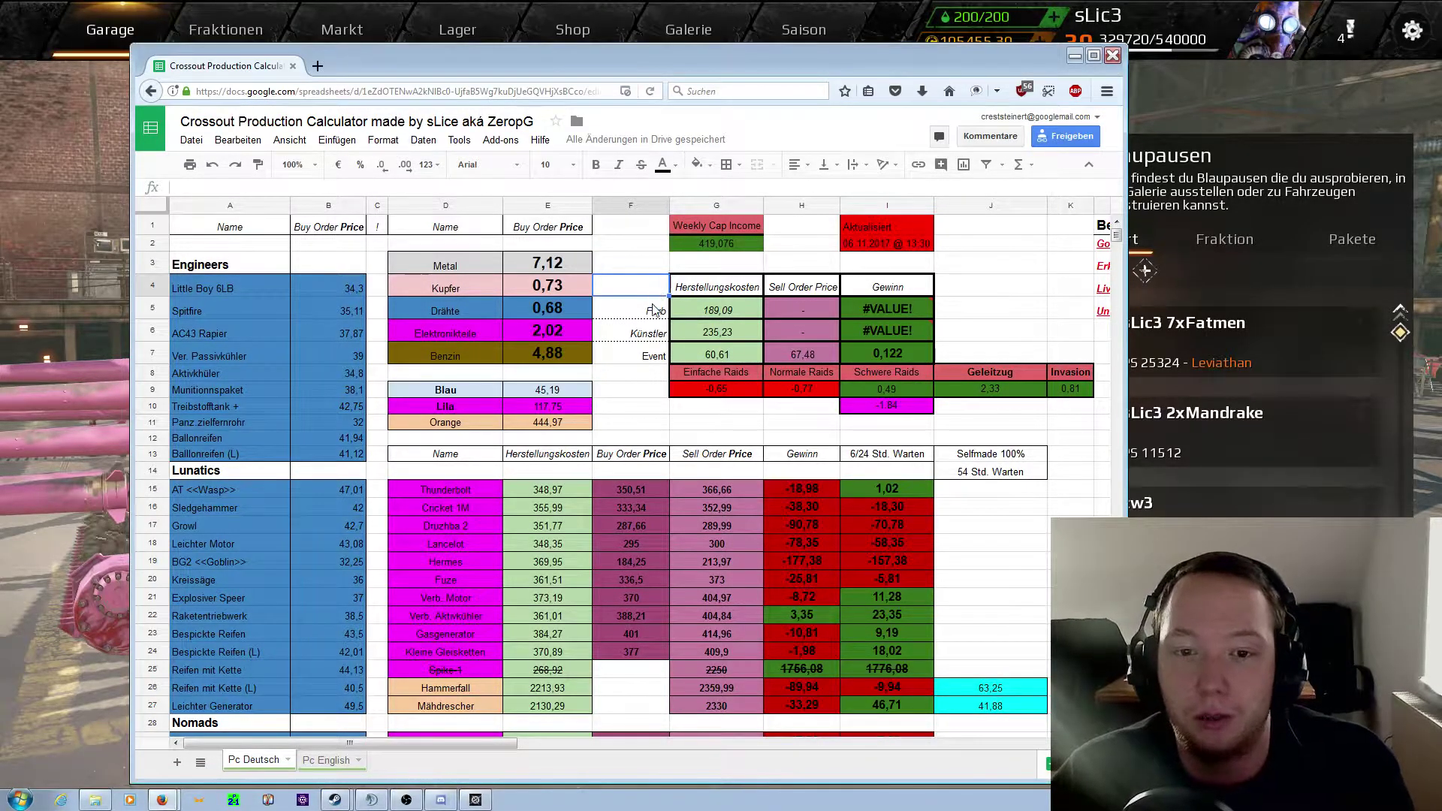
{"action": "left_click", "coordinate": [646, 389]}
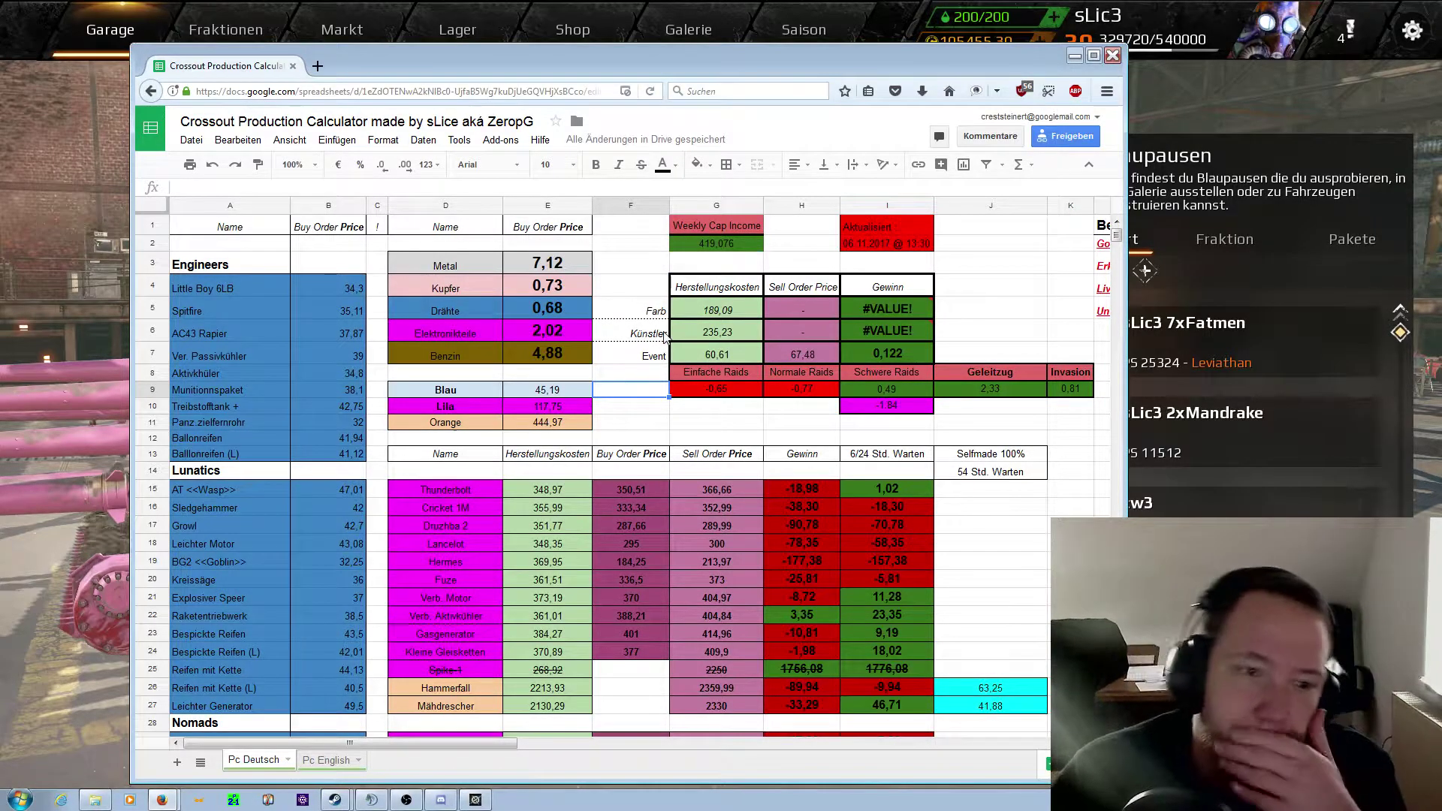
Step: Recheck the Metal price of 7,12 and Benzin under Buy Order Price, then go to Crossout
{"action": "left_click", "coordinate": [546, 268]}
{"action": "key", "text": "Down"}
{"action": "key", "text": "Down"}
{"action": "key", "text": "Down"}
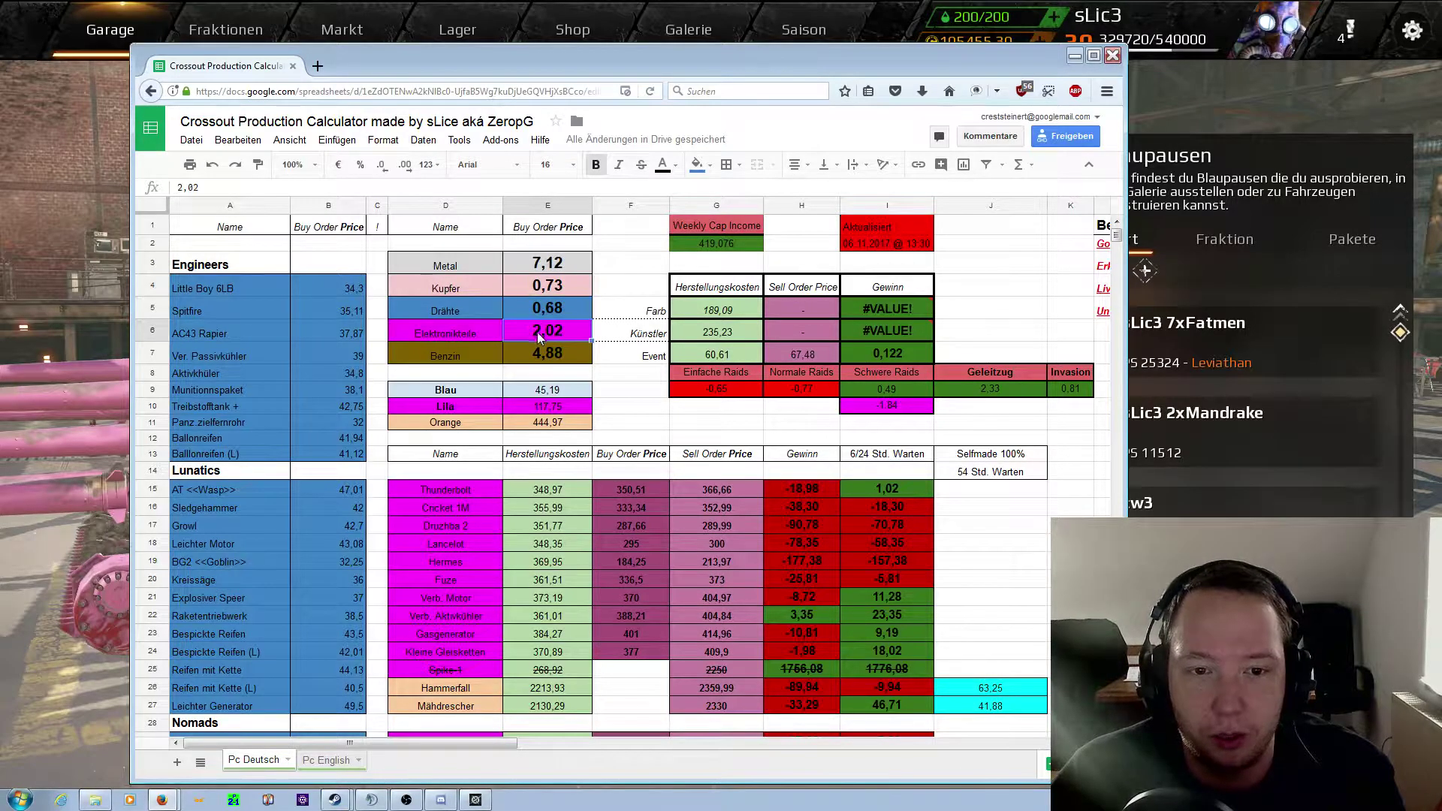
{"action": "key", "text": "Down"}
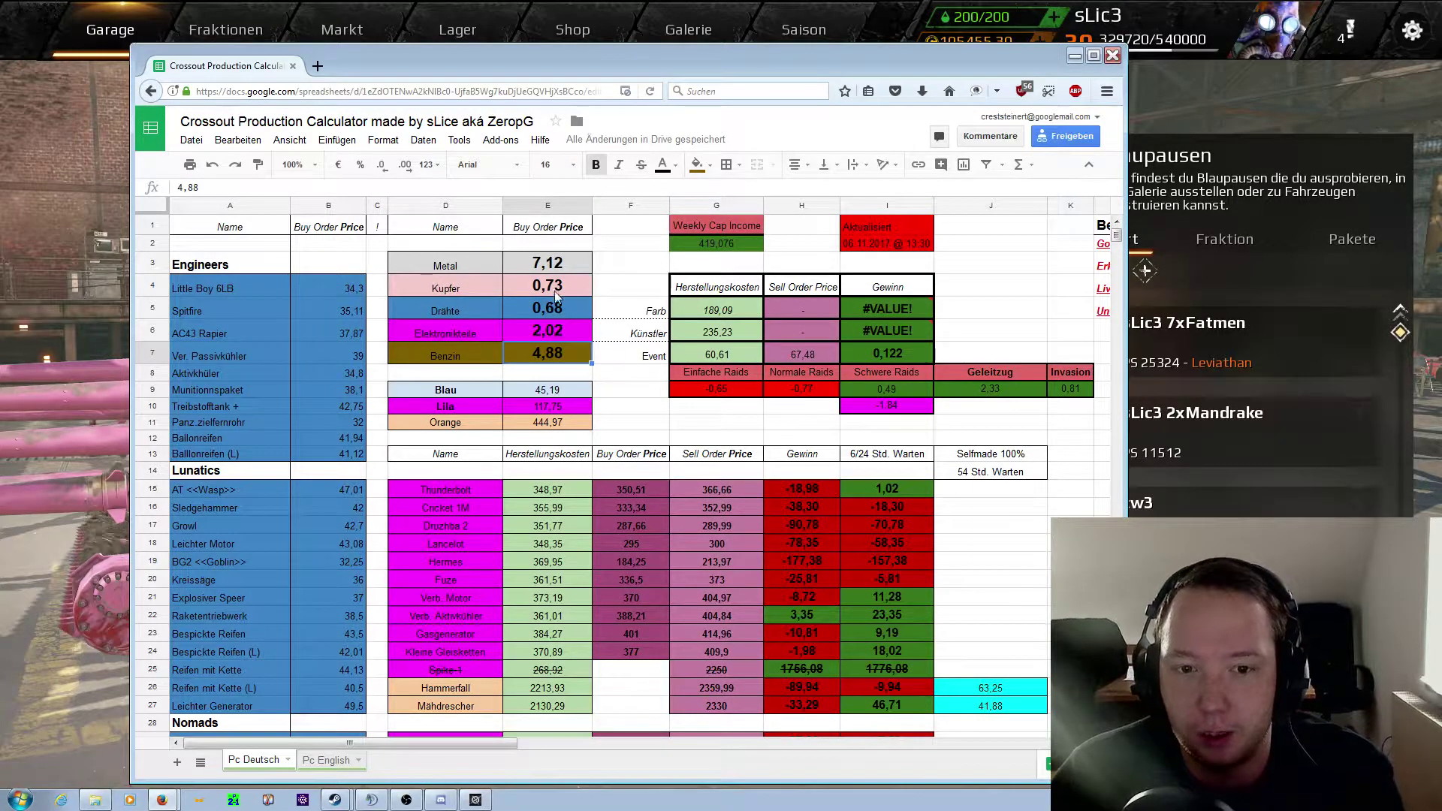
{"action": "left_click", "coordinate": [560, 268]}
{"action": "left_click", "coordinate": [555, 229]}
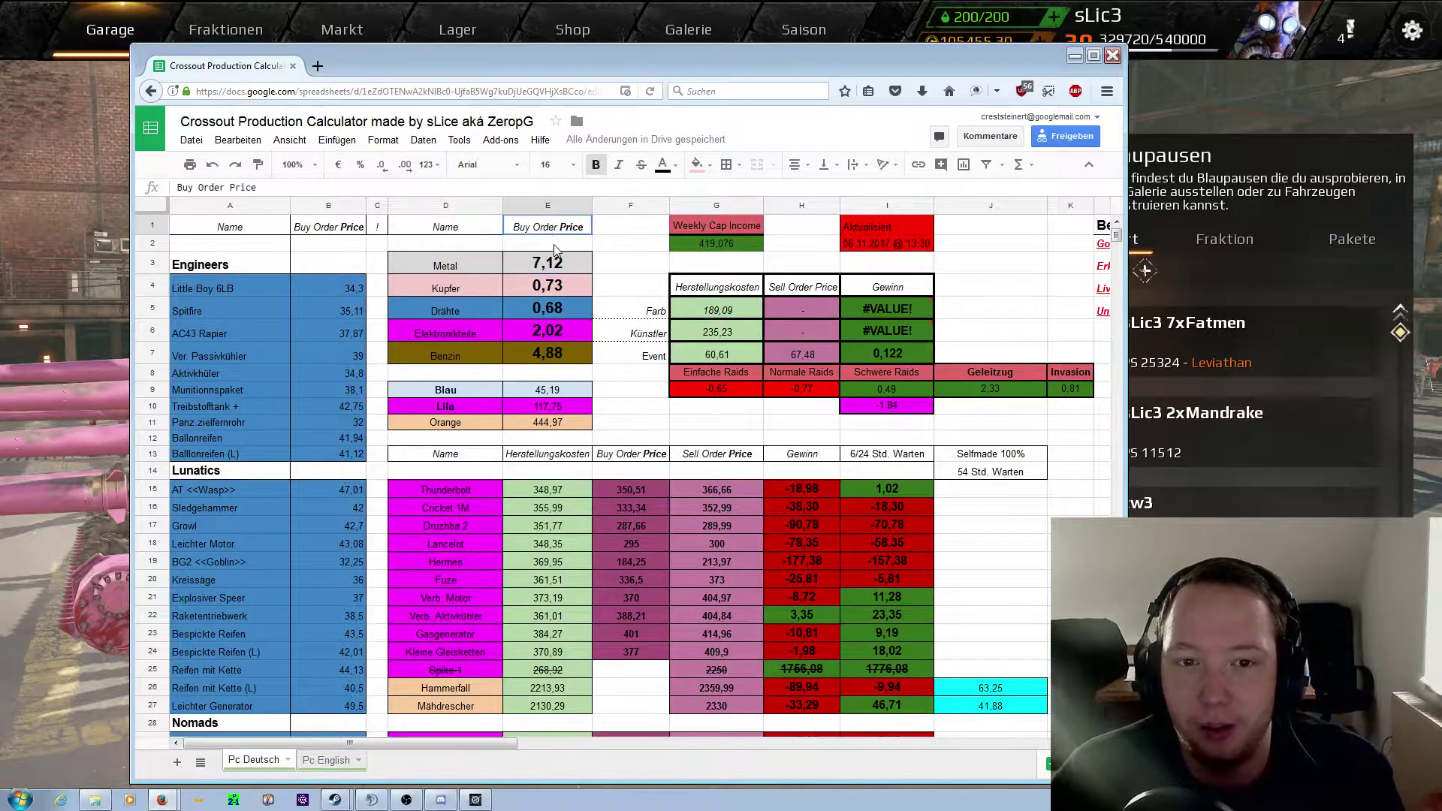
{"action": "key", "text": "alt+Tab"}
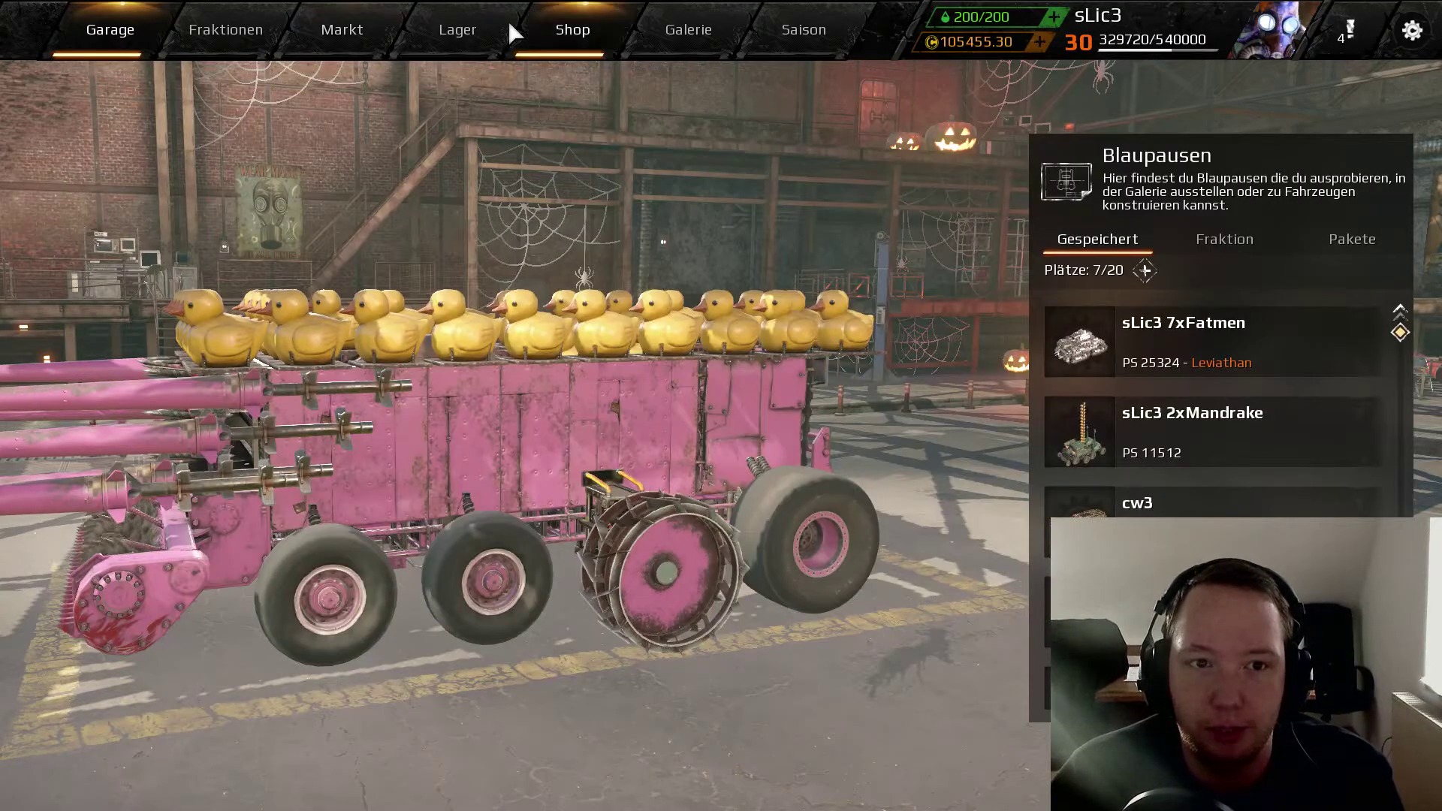
Step: In Crossout's storage, open Metallschrott's market page showing offers from 7.18
{"action": "left_click", "coordinate": [466, 30]}
{"action": "scroll", "coordinate": [1291, 262], "scroll_direction": "up", "scroll_amount": 5}
{"action": "scroll", "coordinate": [901, 376], "scroll_direction": "down", "scroll_amount": 10}
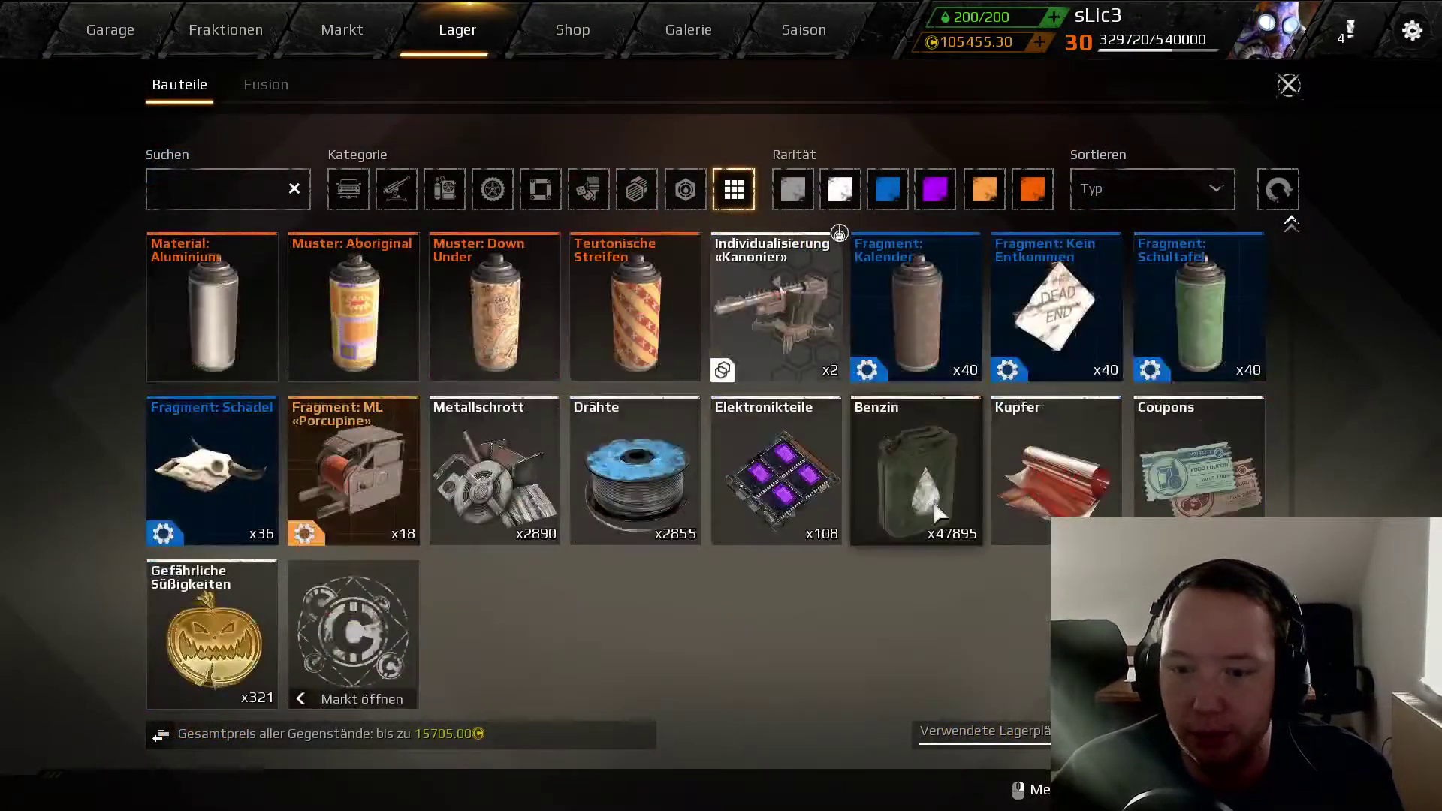
{"action": "left_click", "coordinate": [480, 480]}
{"action": "left_click", "coordinate": [368, 548]}
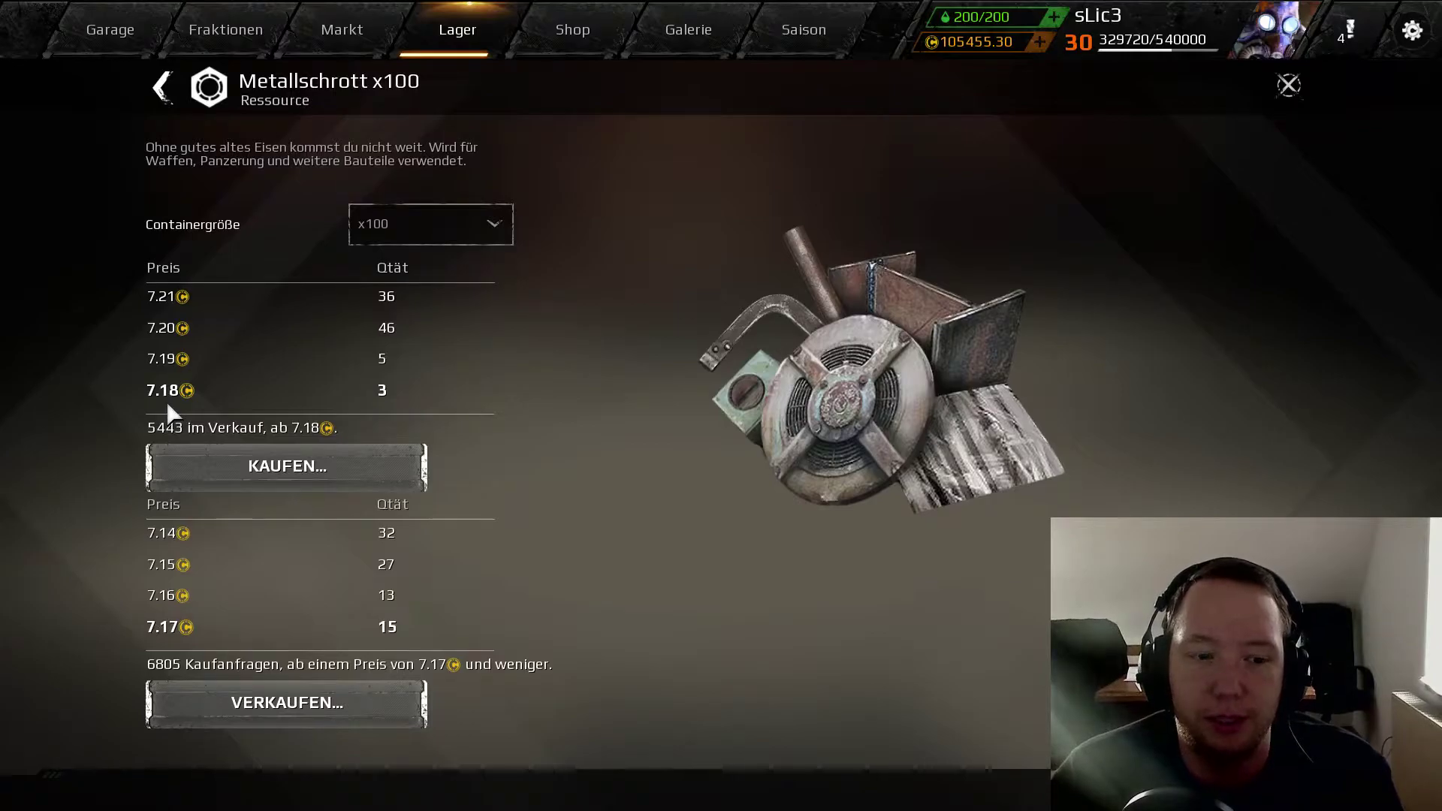
Step: Update the Metal buy price in the calculator to 7,18
{"action": "key", "text": "alt+Tab"}
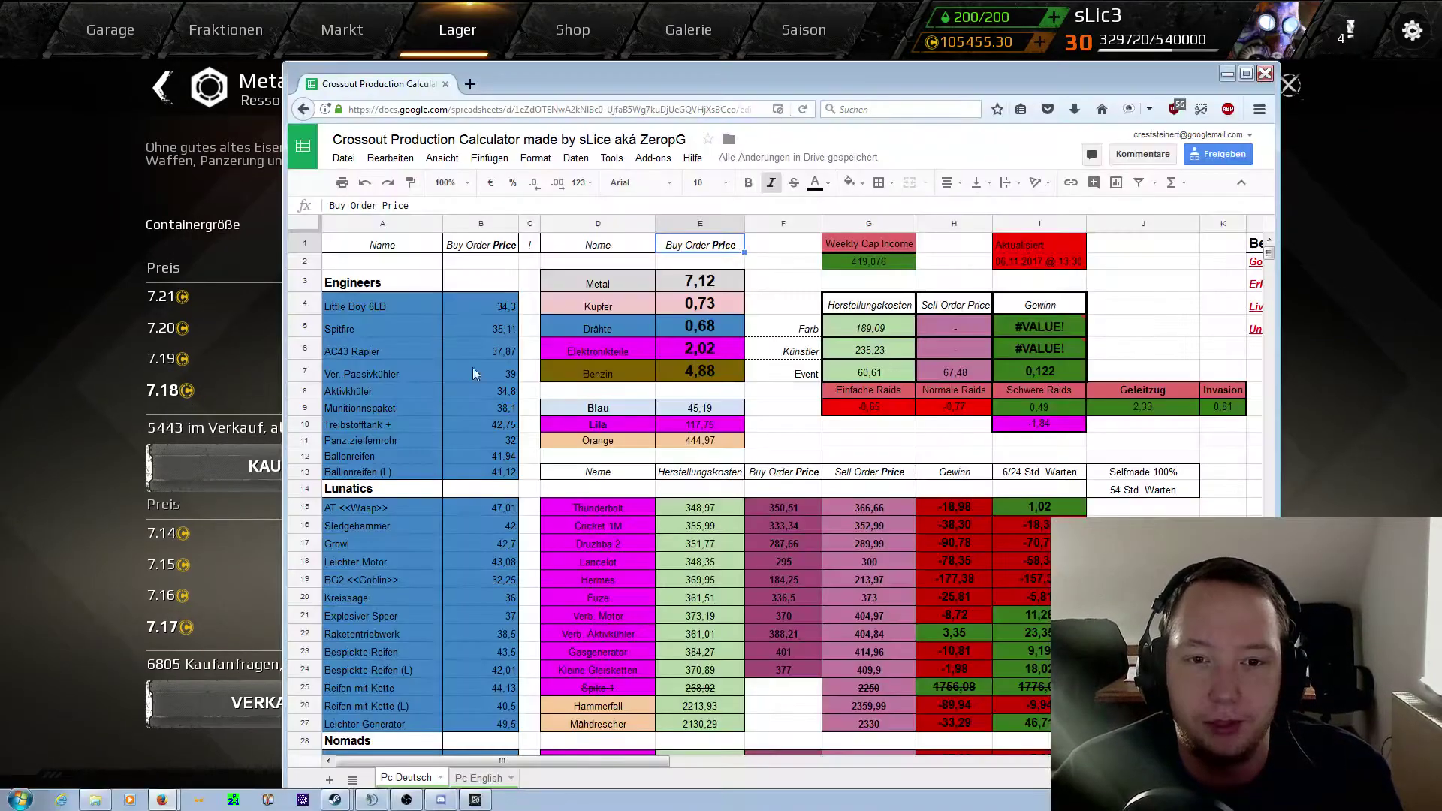
{"action": "left_click", "coordinate": [716, 284]}
{"action": "type", "text": "7,18"}
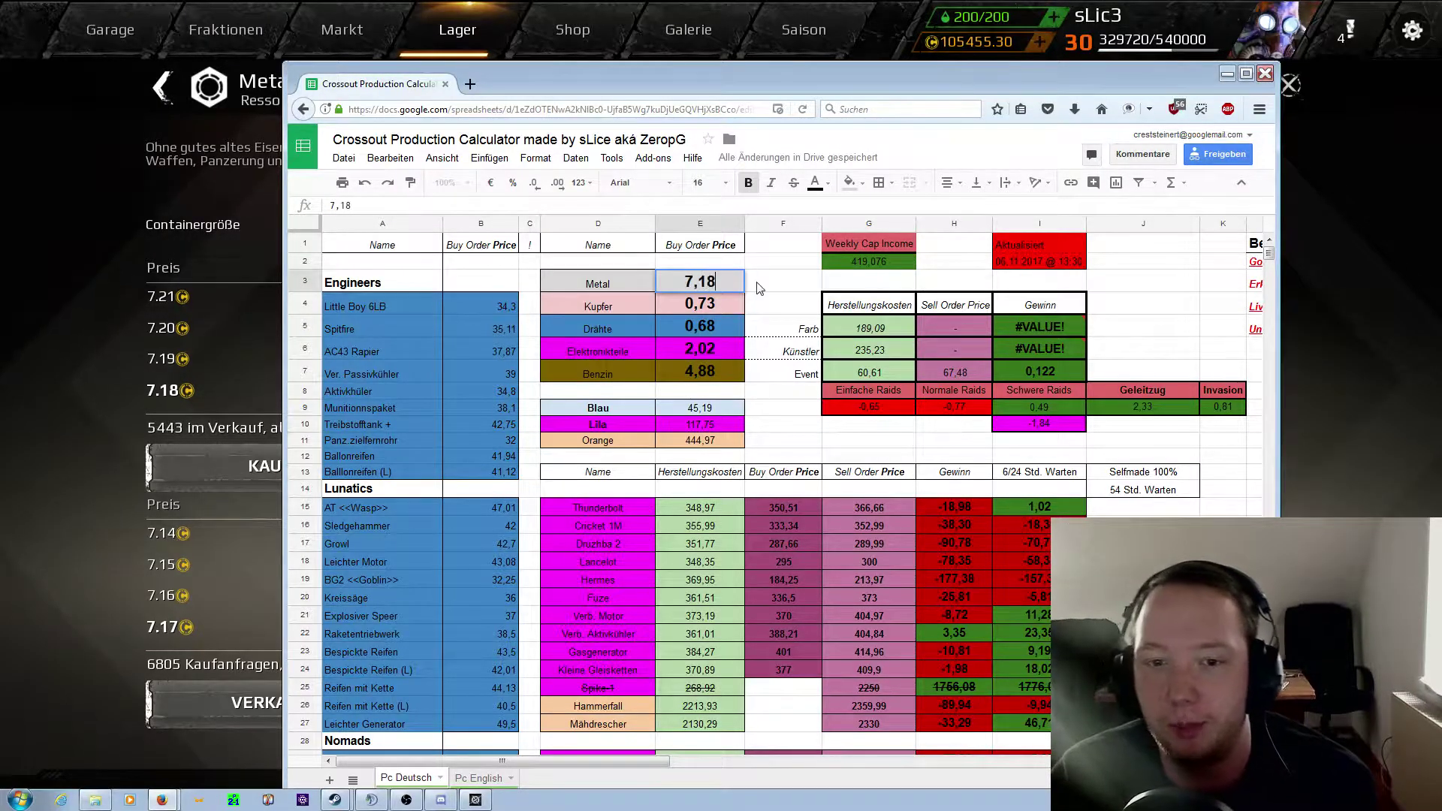
{"action": "key", "text": "Tab"}
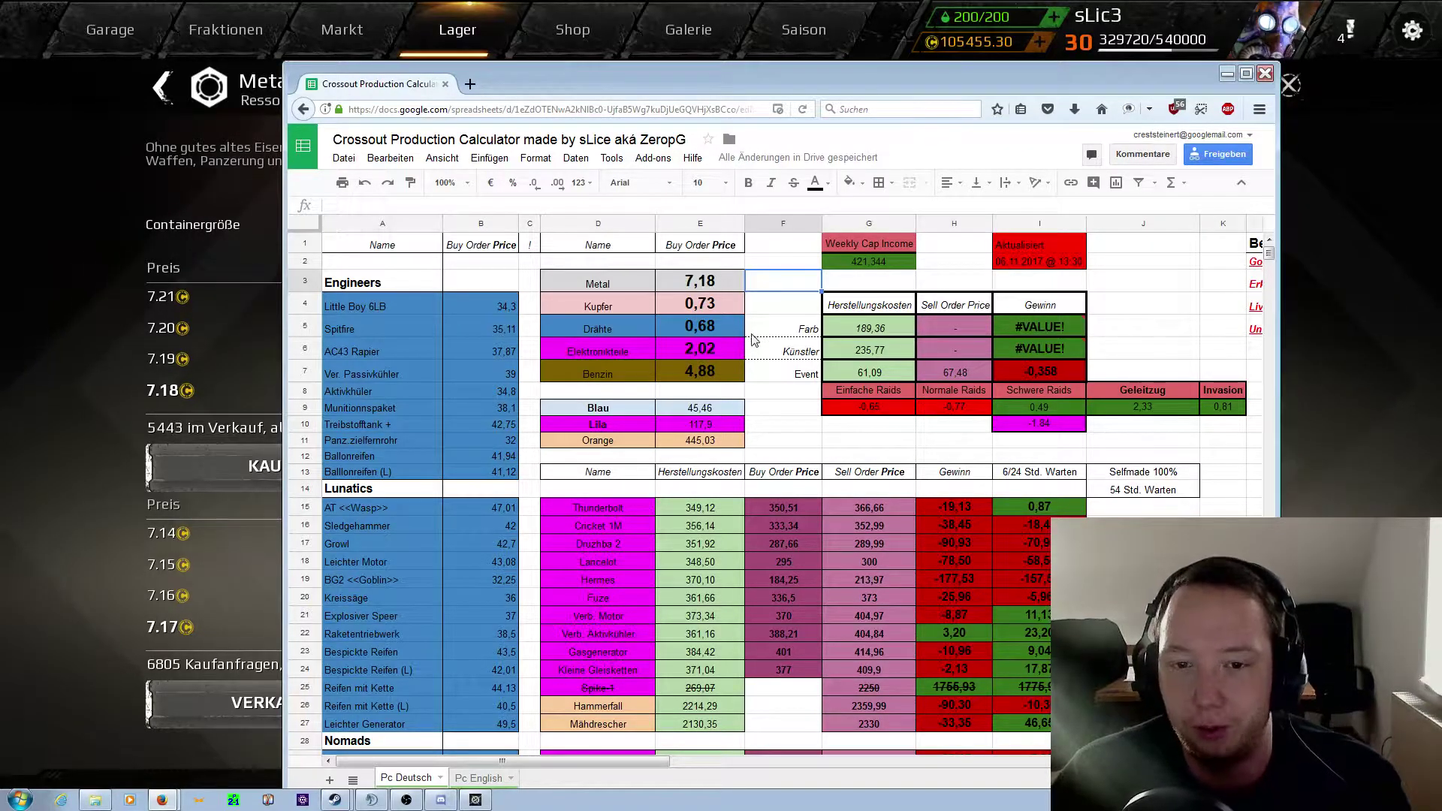
Step: Review the recalculated Blau and Orange costs and Einfache and Normale Raids profits, then return to Crossout
{"action": "left_click", "coordinate": [714, 315]}
{"action": "key", "text": "Down"}
{"action": "key", "text": "Down"}
{"action": "key", "text": "Down"}
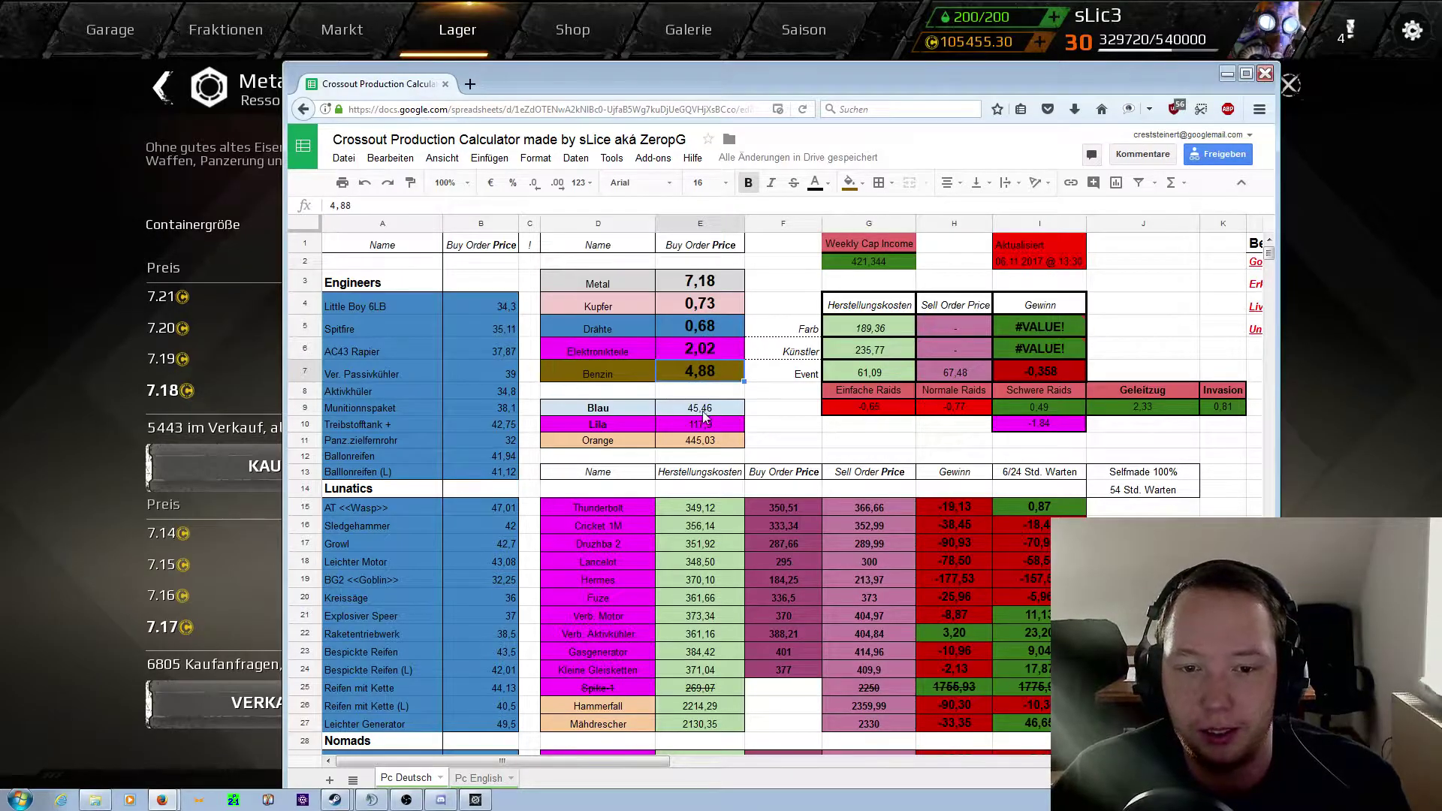
{"action": "left_click", "coordinate": [714, 413]}
{"action": "left_click", "coordinate": [708, 442]}
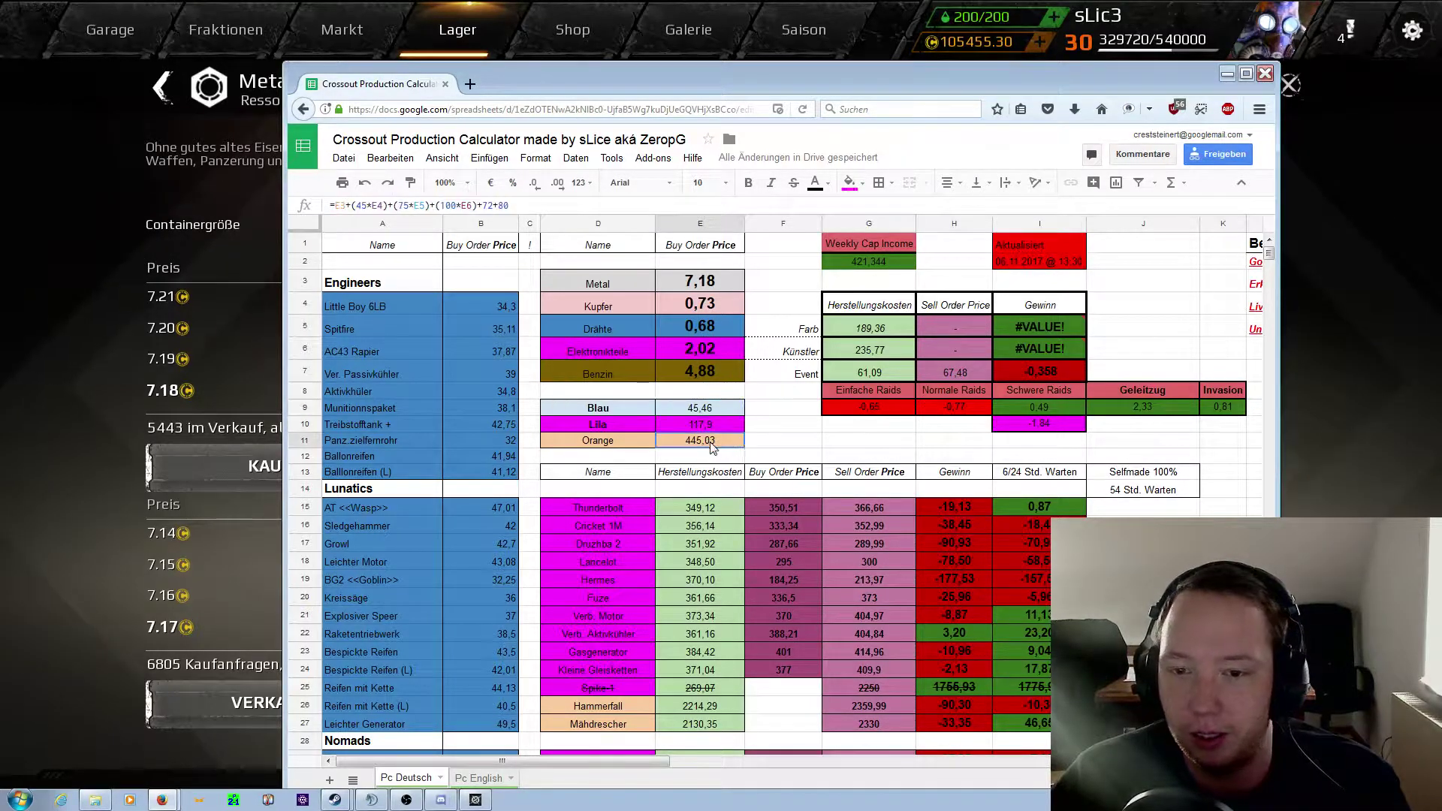
{"action": "left_click", "coordinate": [907, 449]}
{"action": "left_click", "coordinate": [869, 406]}
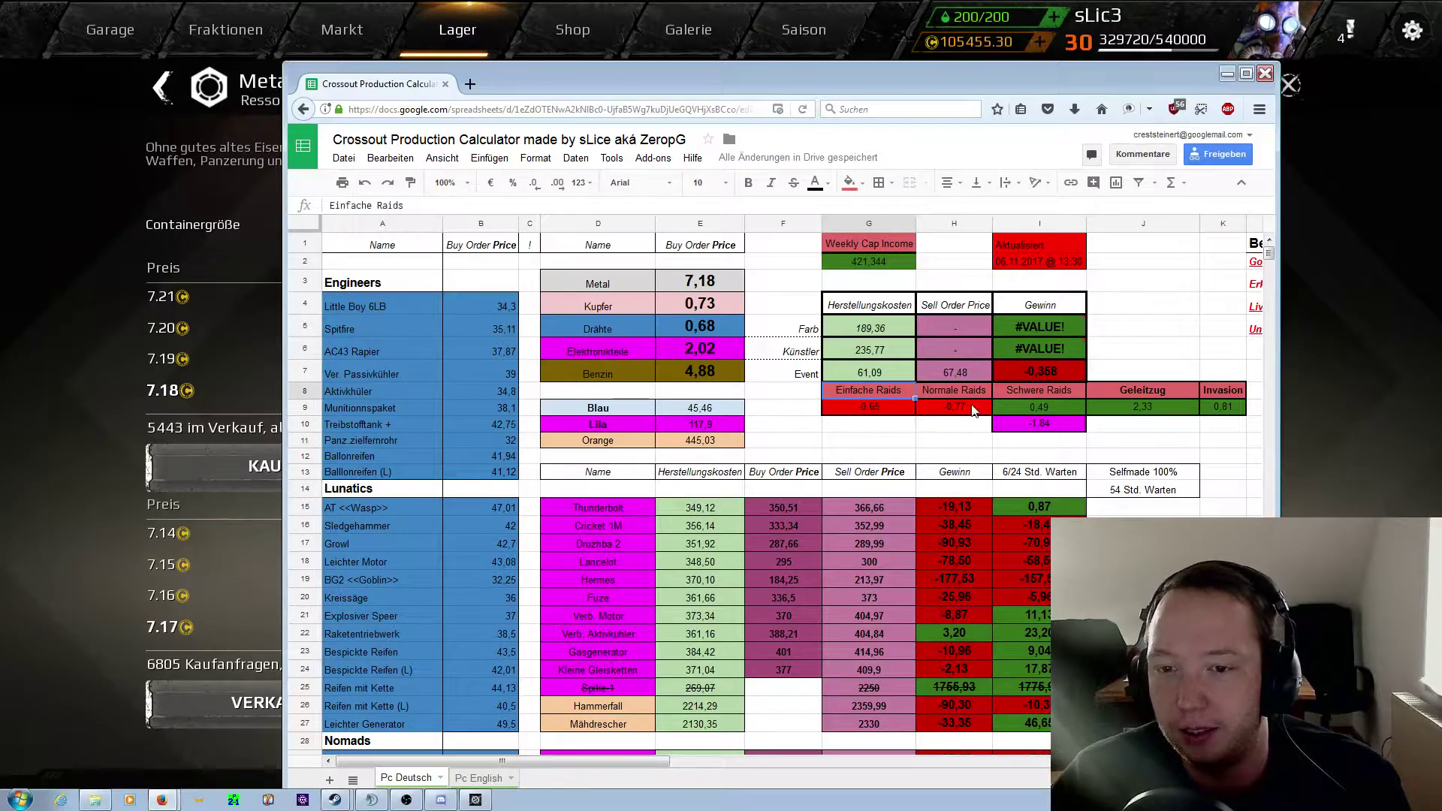
{"action": "left_click", "coordinate": [939, 409]}
{"action": "left_click", "coordinate": [844, 420]}
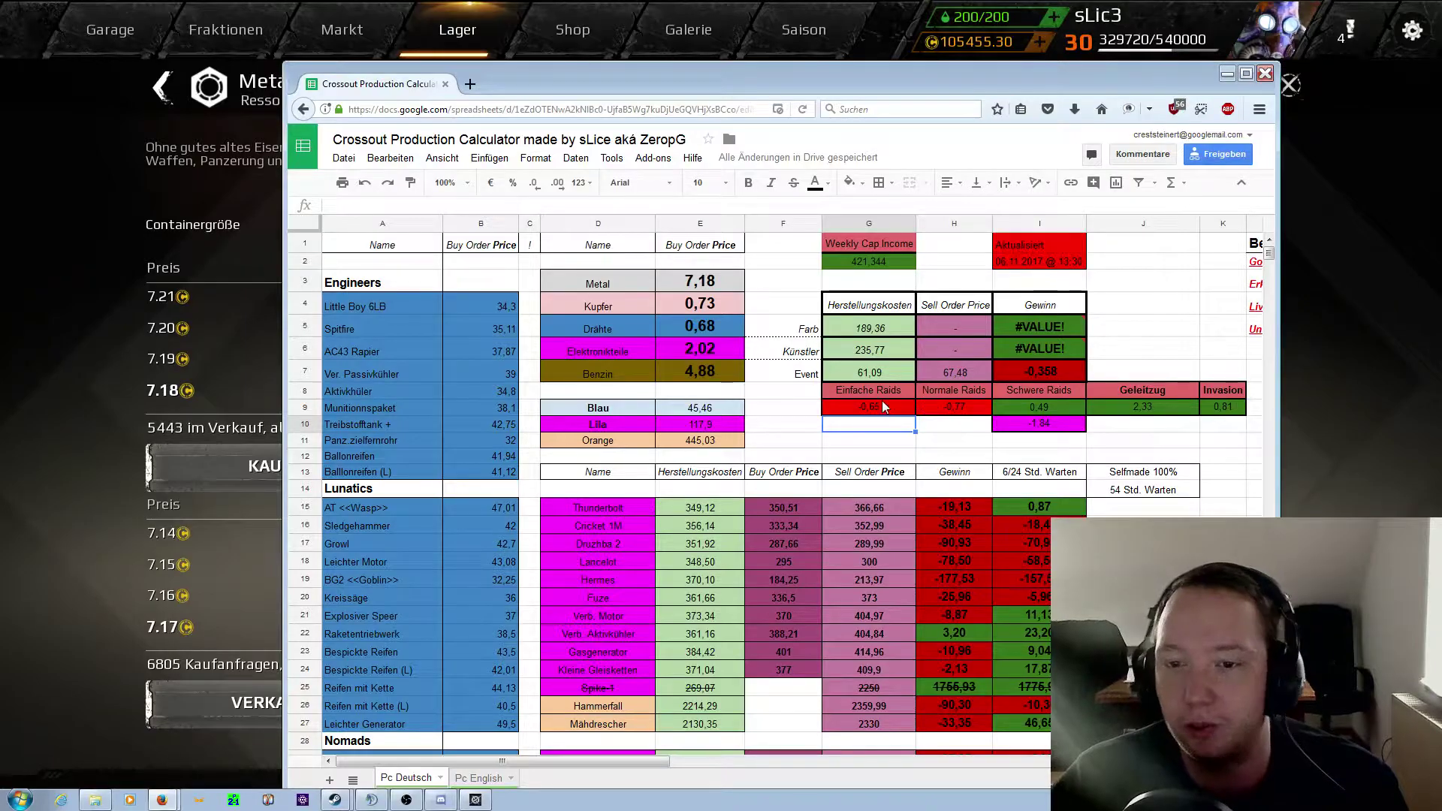
{"action": "key", "text": "alt+Tab"}
Step: In Crossout, open Gefecht's Raids list with Verteidigung Powerplant at 20 fuel, then return to the sheet
{"action": "left_click", "coordinate": [110, 30]}
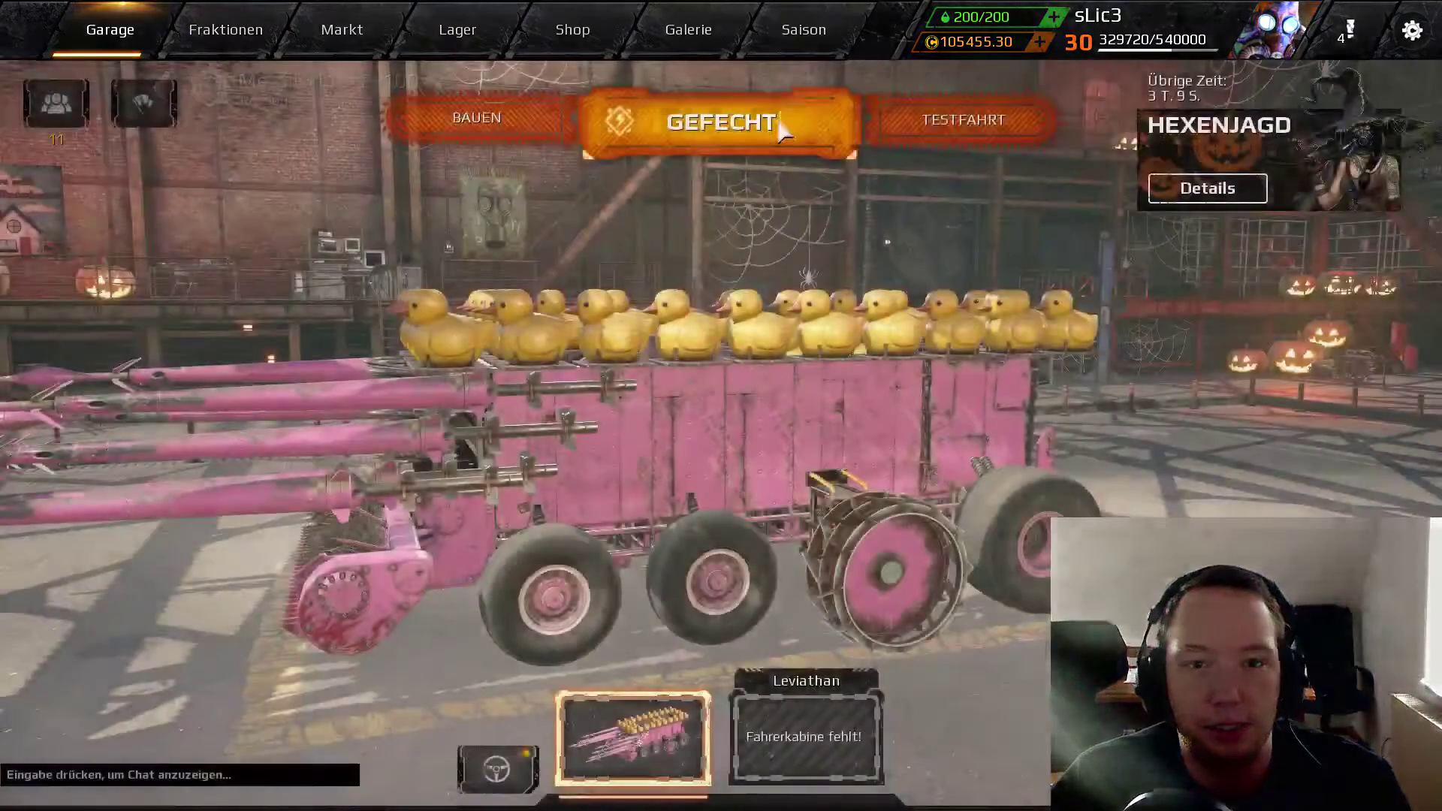
{"action": "left_click", "coordinate": [723, 124]}
{"action": "left_click", "coordinate": [277, 86]}
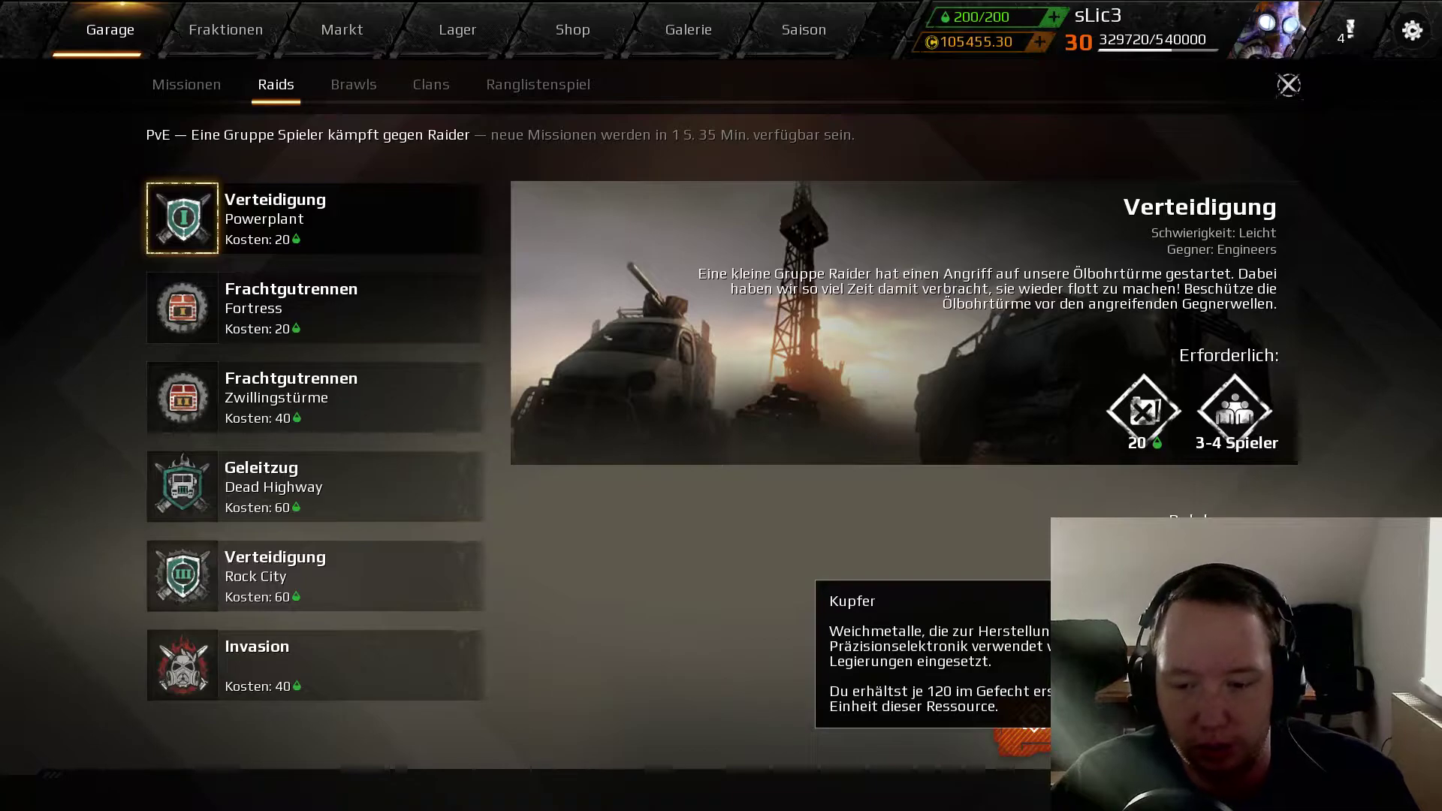
{"action": "key", "text": "alt+Tab"}
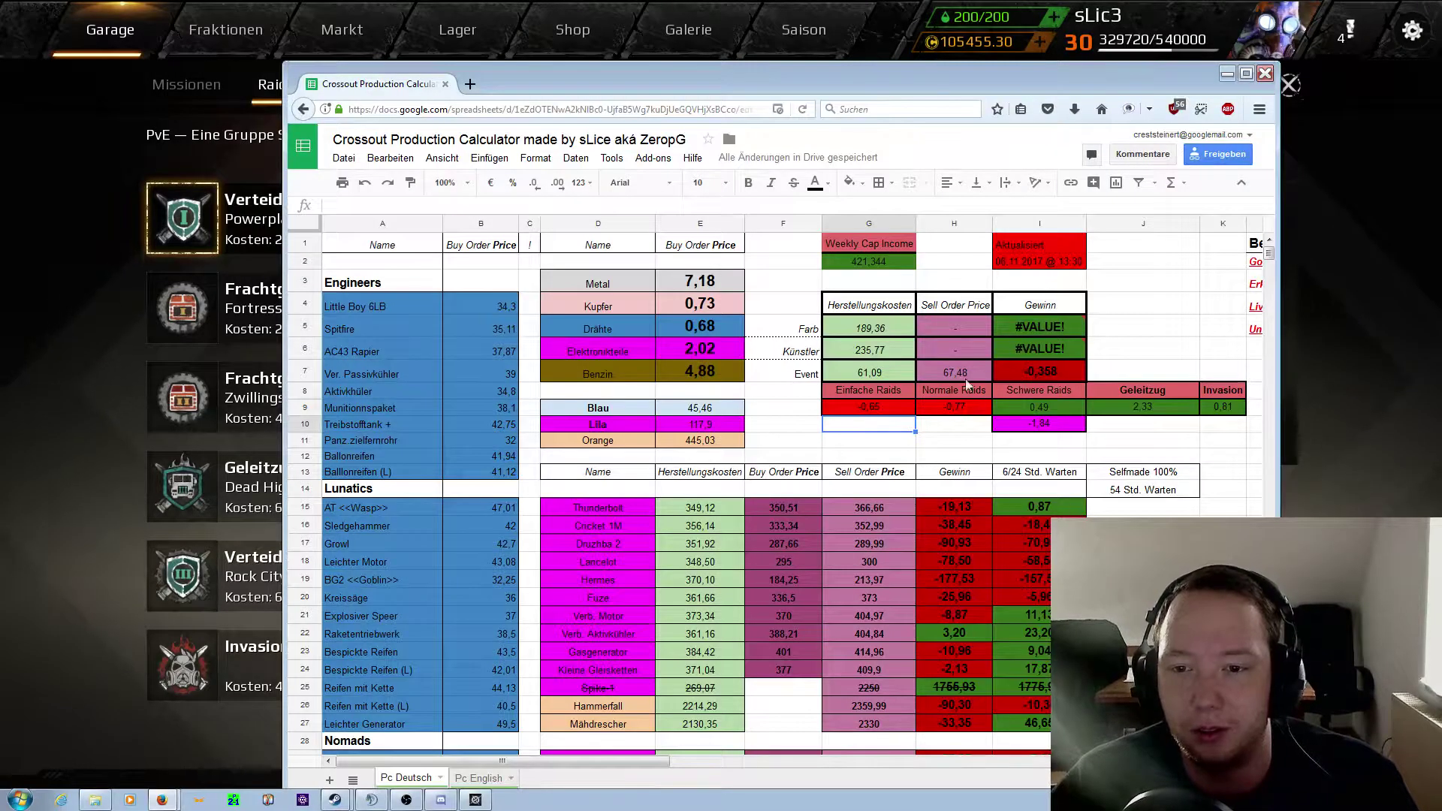
Step: Set the G9 Einfache Raids formula to =(E4*0,5)*0,9-(E7*0,2) and check the Kupfer price in E4
{"action": "left_click", "coordinate": [873, 407]}
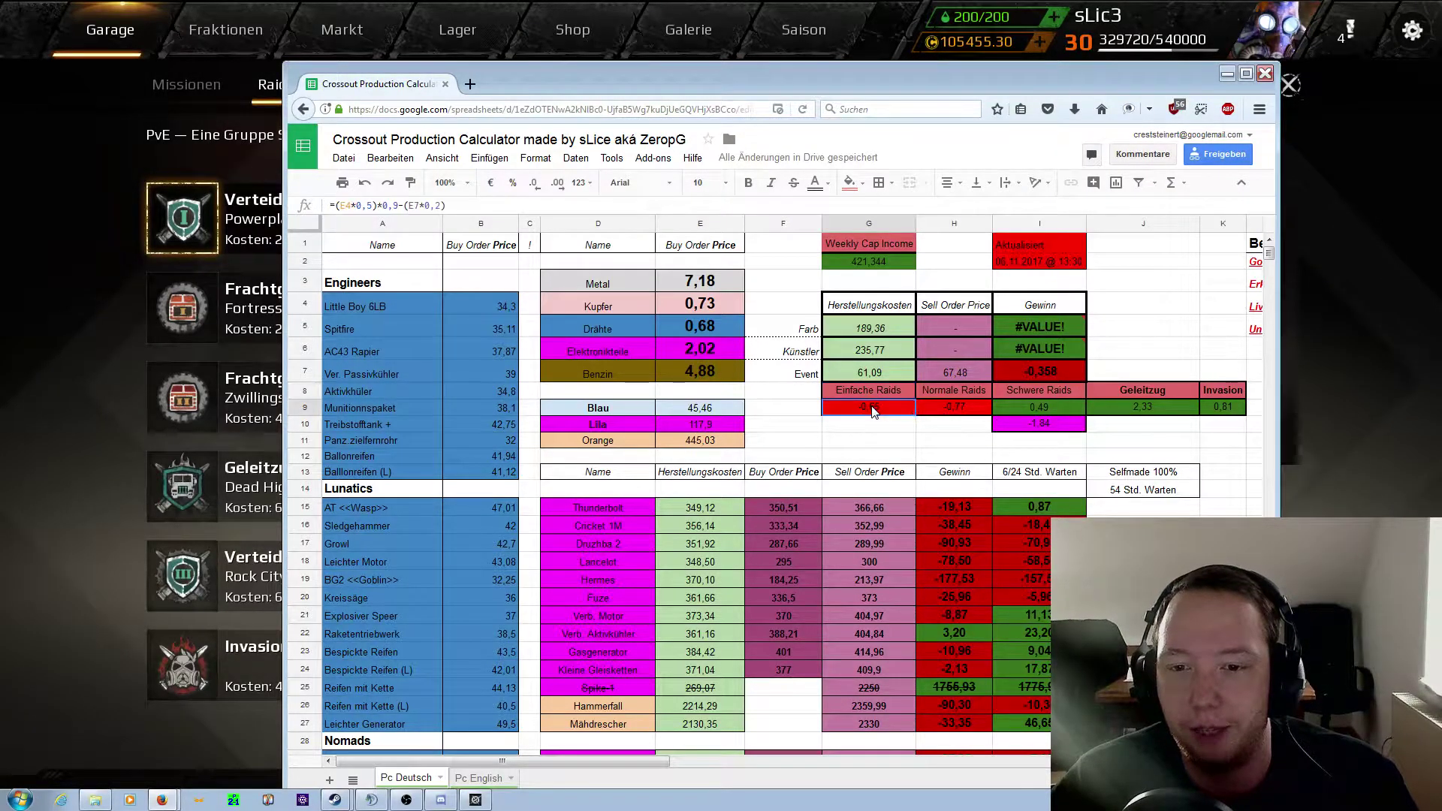
{"action": "left_click", "coordinate": [370, 205]}
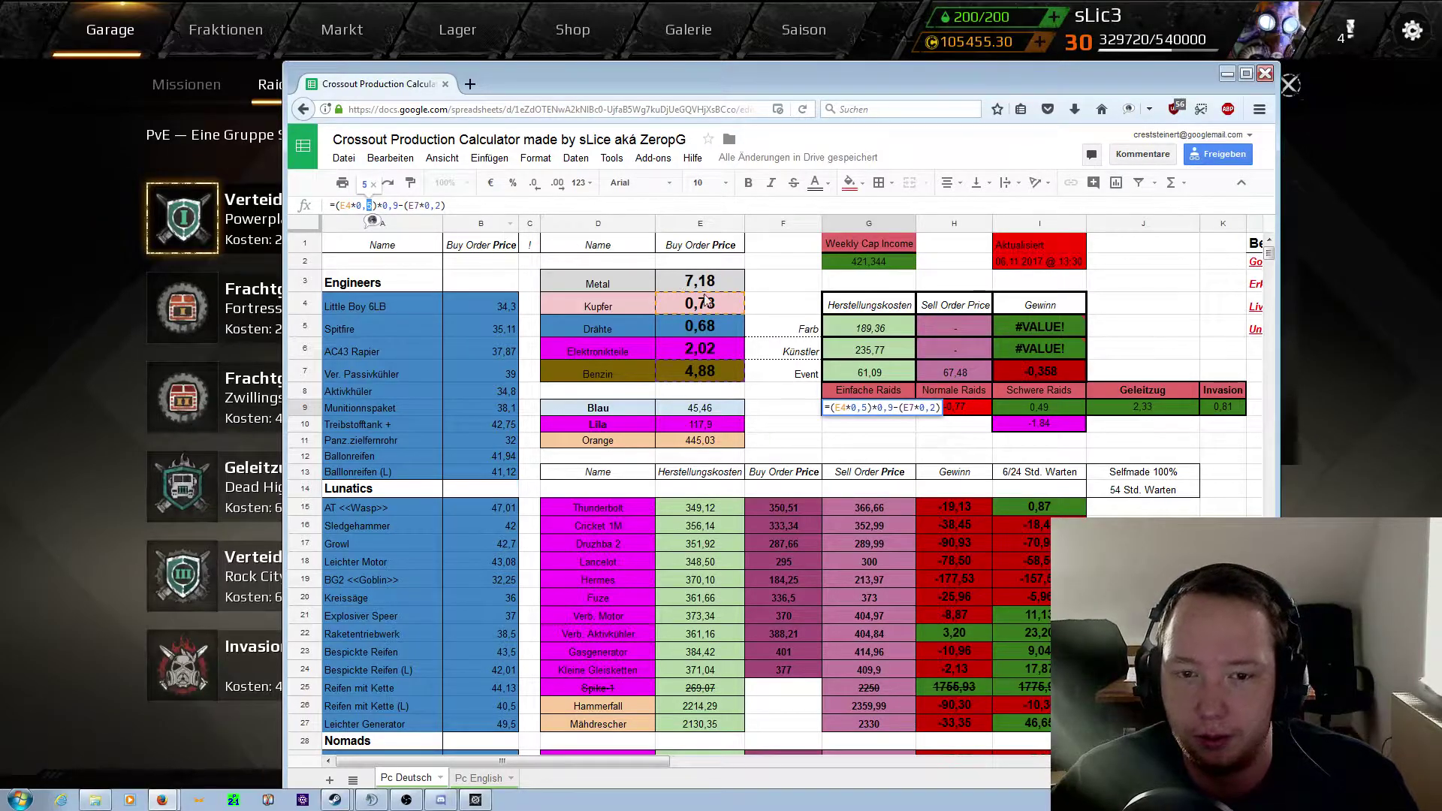
{"action": "key", "text": "Return"}
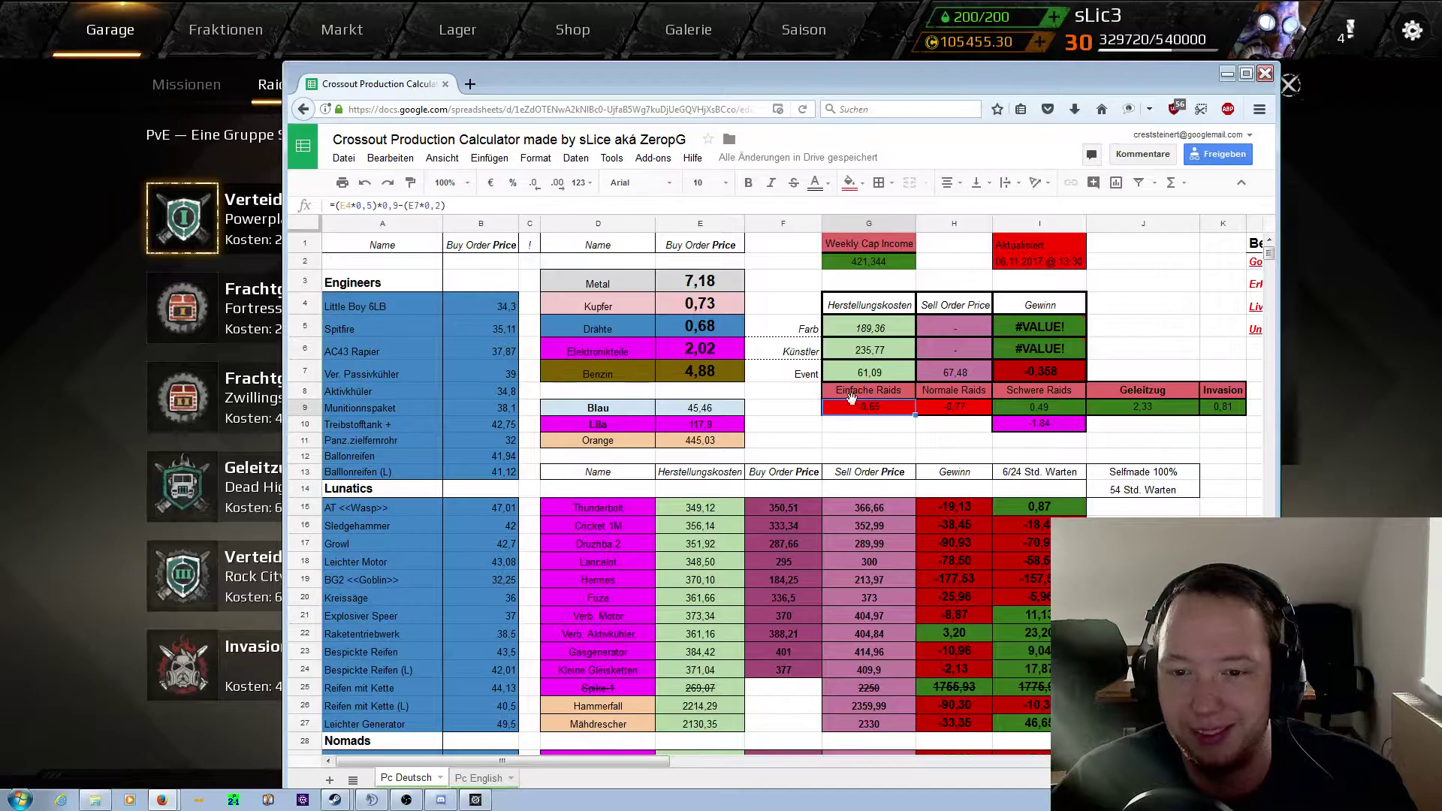
{"action": "left_click", "coordinate": [784, 303]}
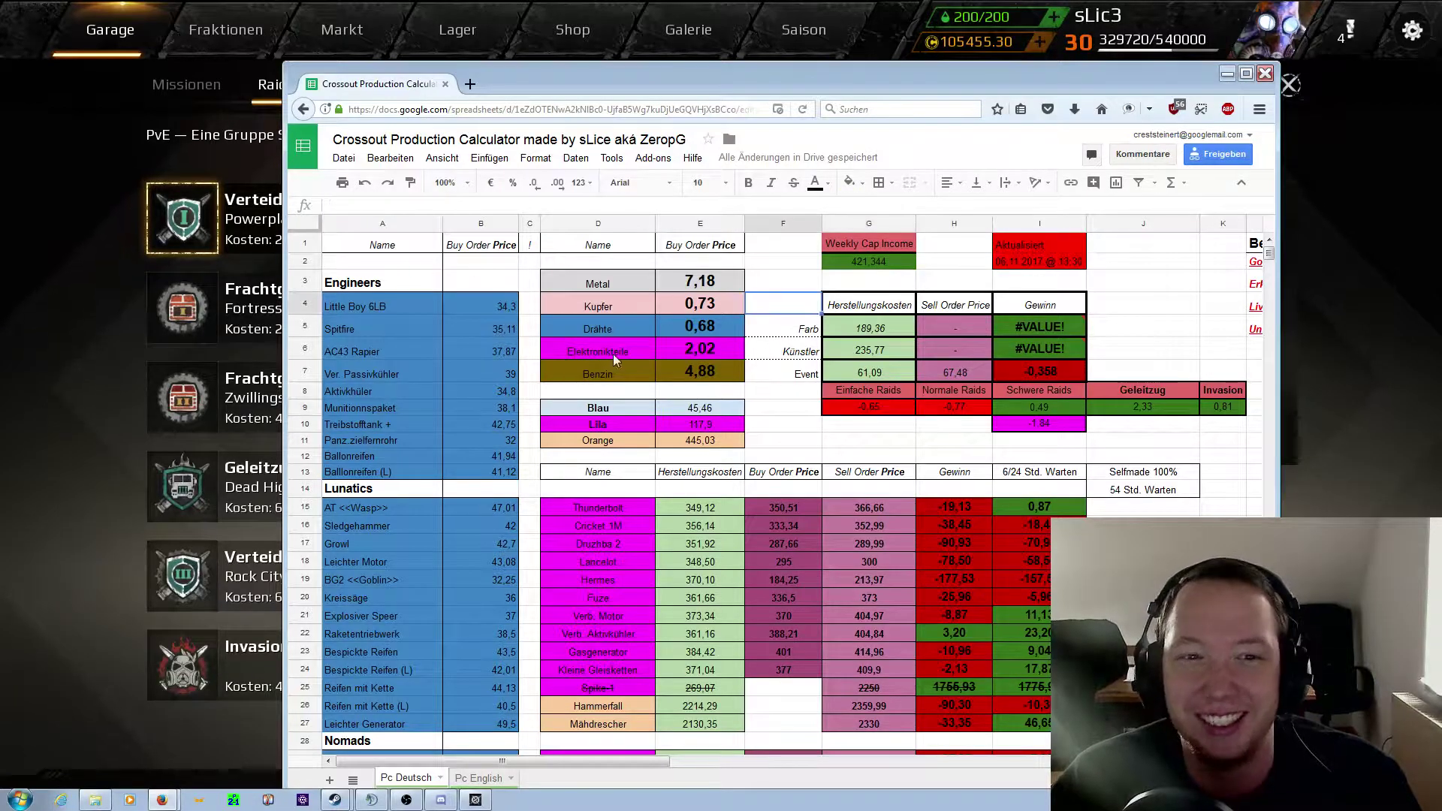
{"action": "left_click", "coordinate": [868, 410]}
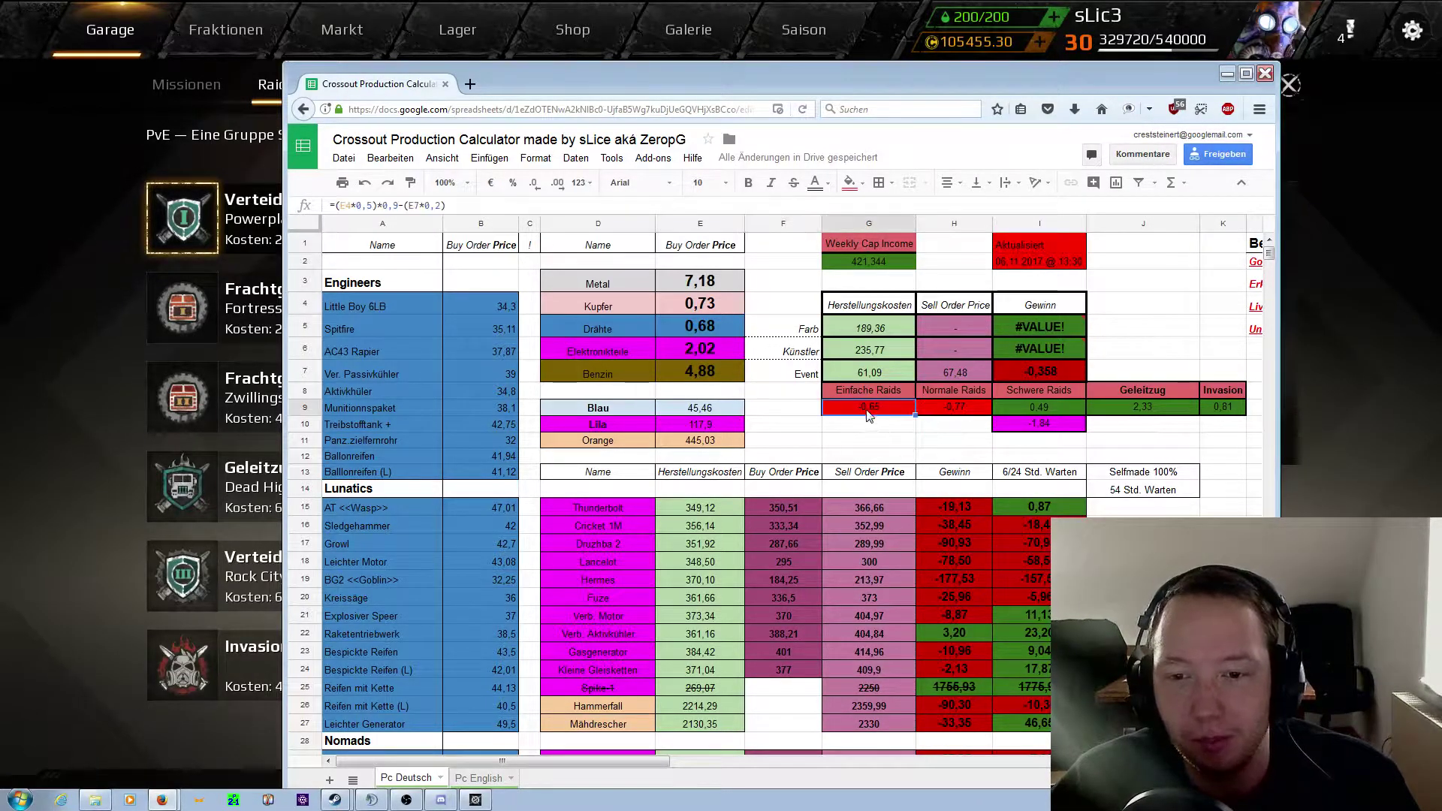
{"action": "left_click", "coordinate": [360, 208]}
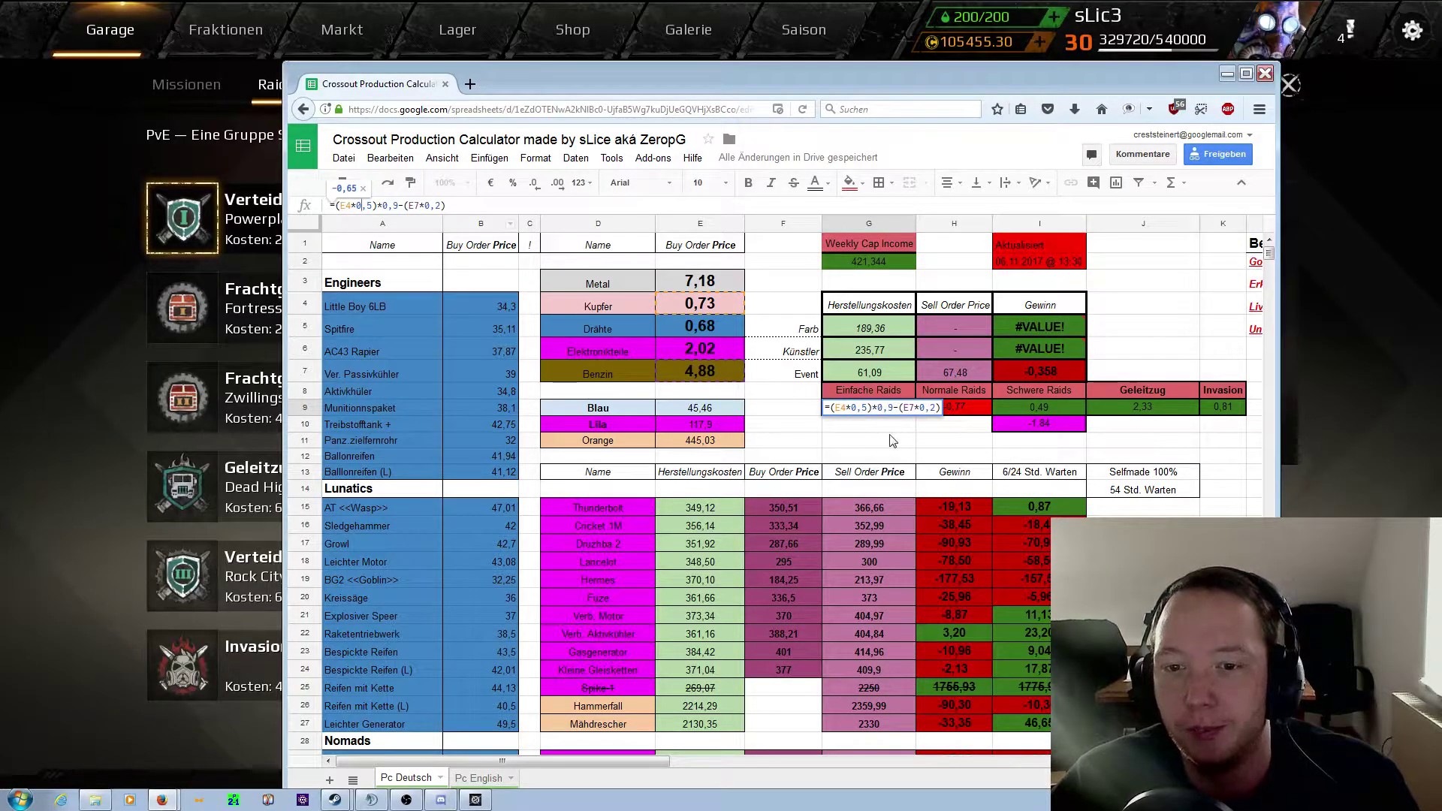
{"action": "key", "text": "Return"}
{"action": "key", "text": "Return"}
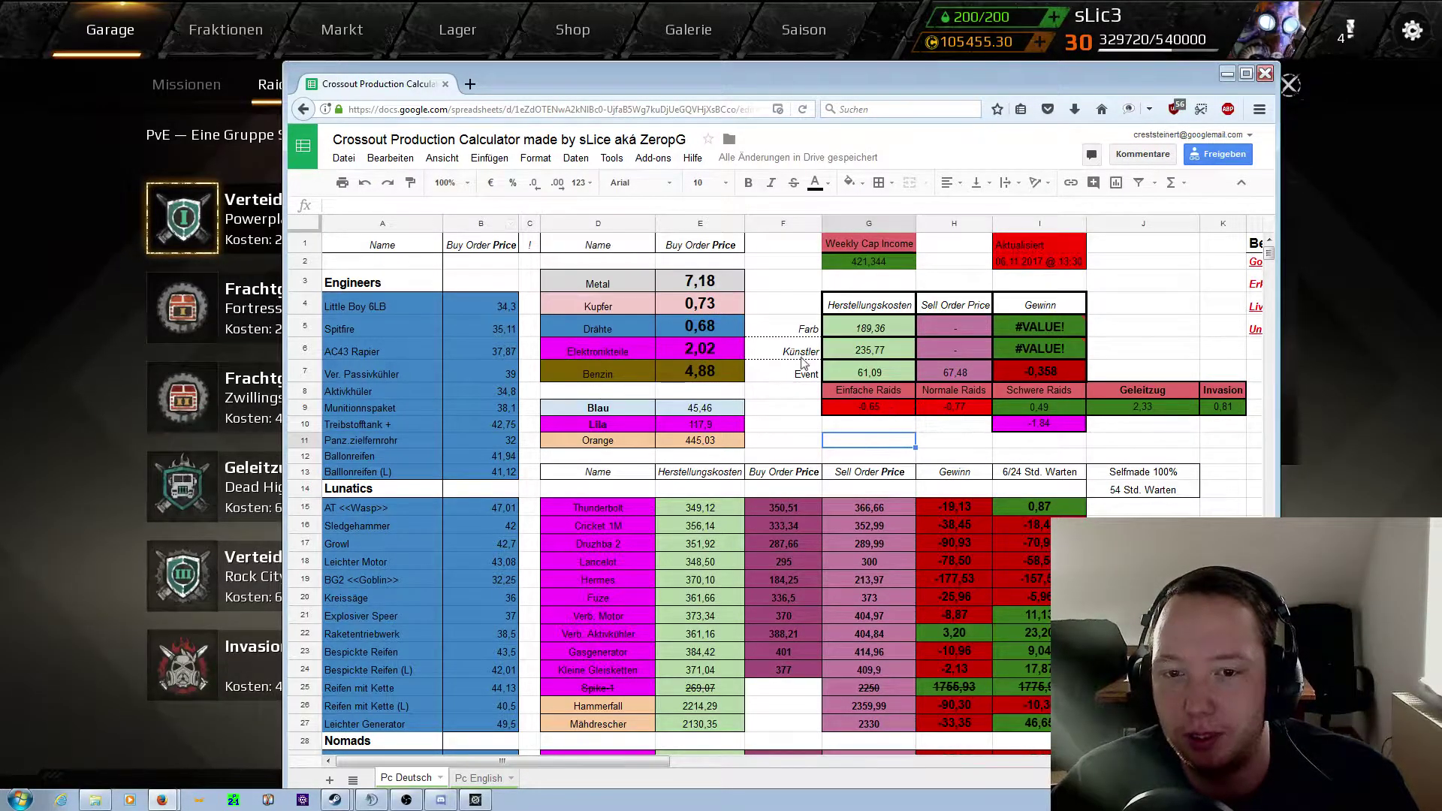
{"action": "left_click", "coordinate": [692, 309]}
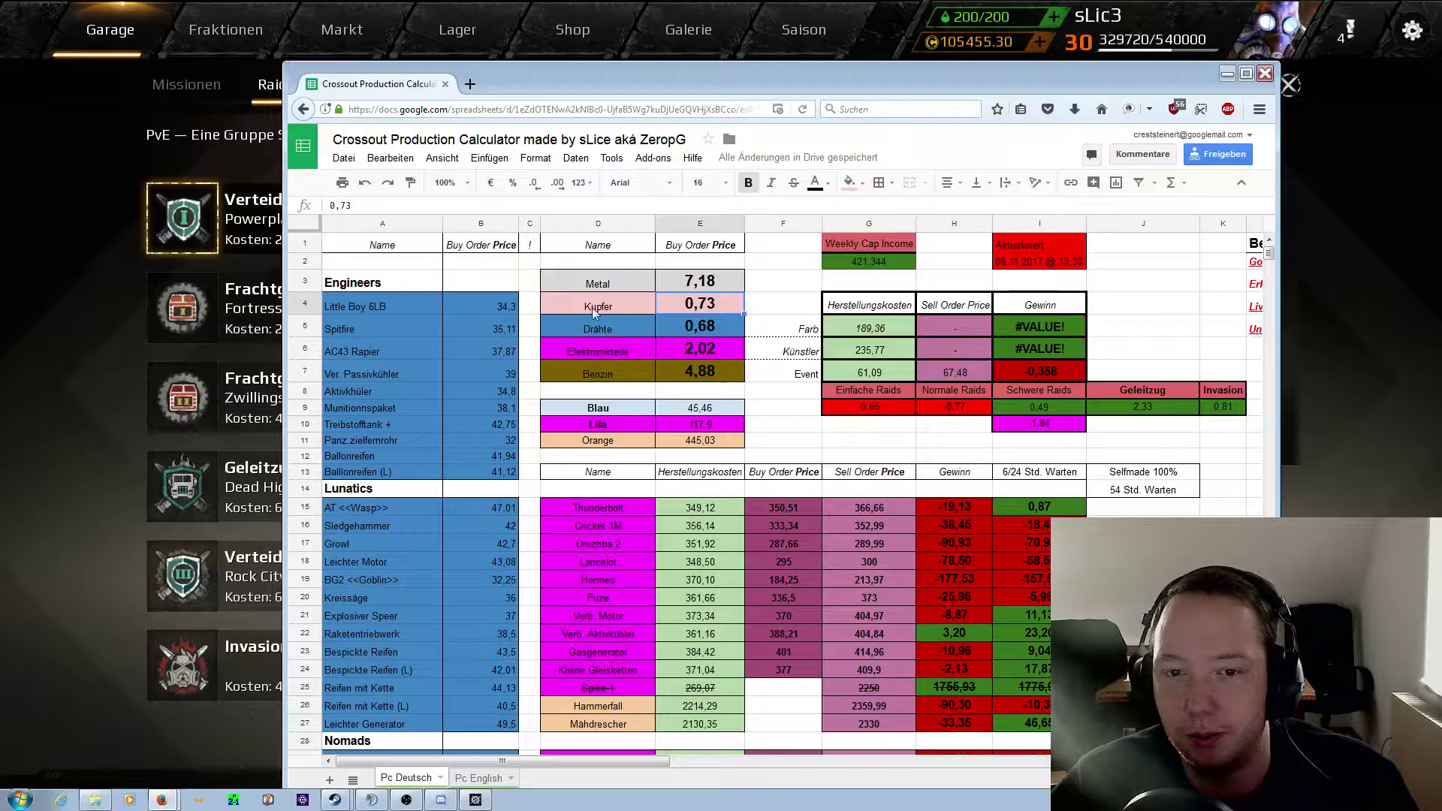
{"action": "left_click", "coordinate": [867, 410]}
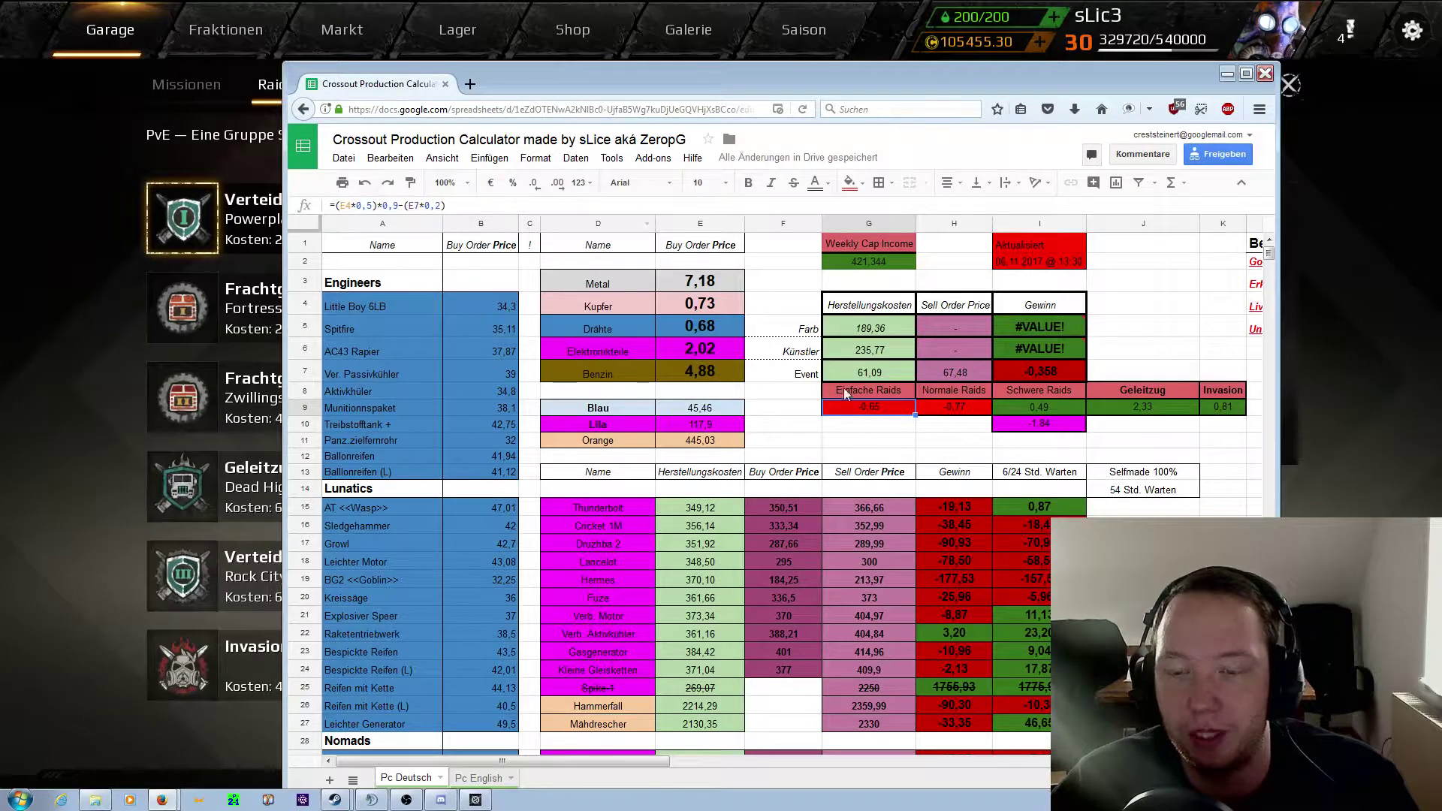
{"action": "left_click", "coordinate": [892, 425]}
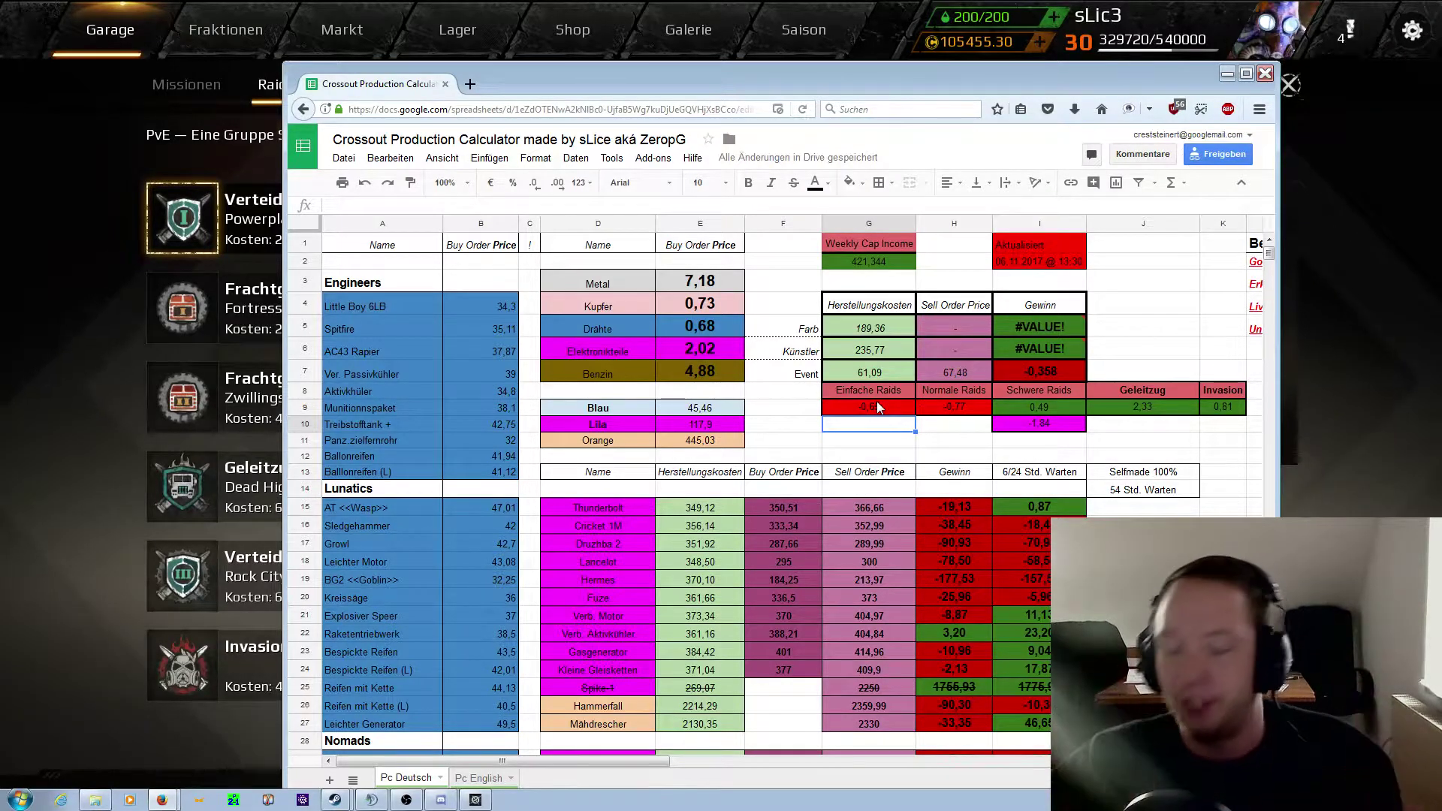
{"action": "left_click", "coordinate": [957, 428]}
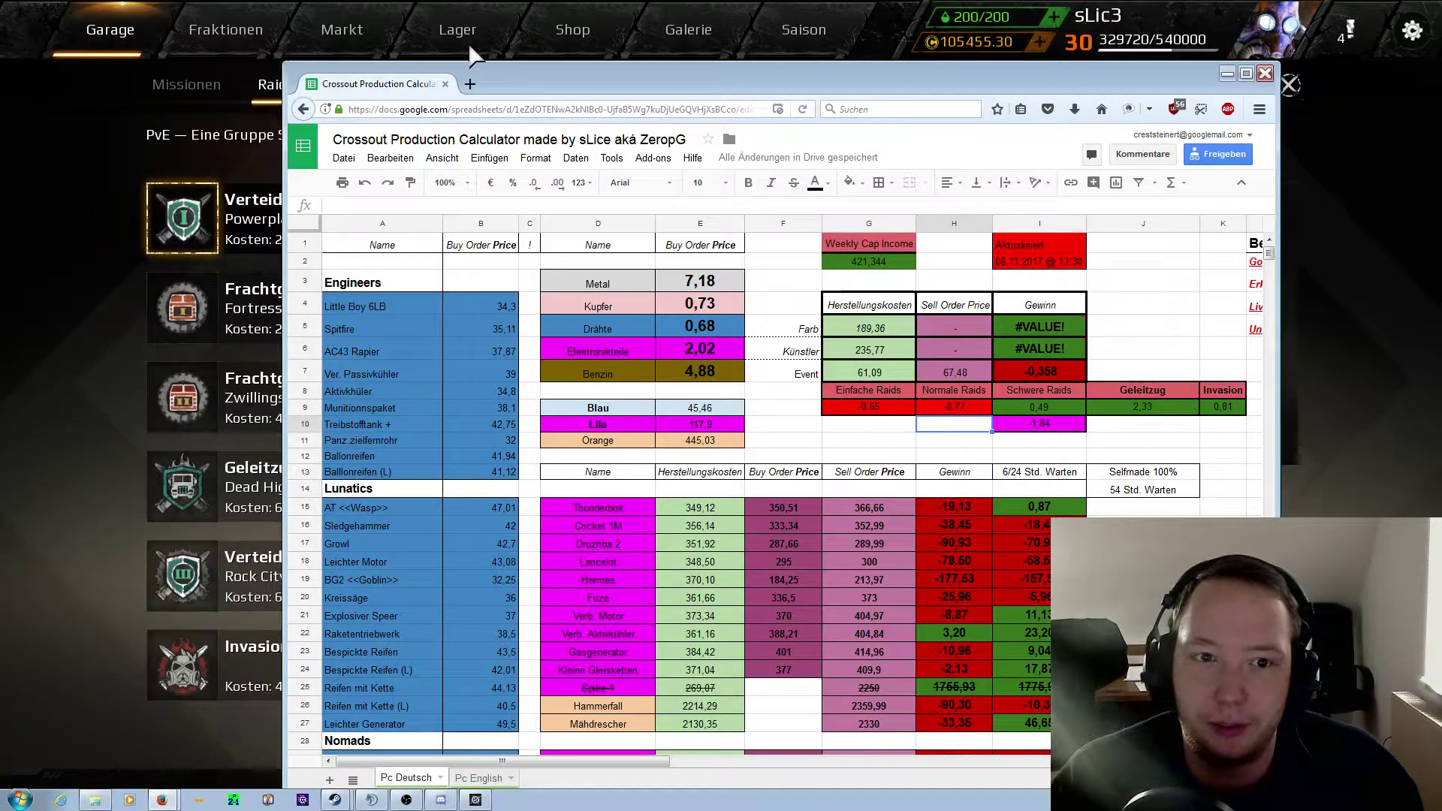
Step: Move the sheet window and read the I9, J9, K9 raid profit formulas (0,49, 2,33, 0,81)
{"action": "mouse_move", "coordinate": [578, 75]}
{"action": "left_mouse_down"}
{"action": "mouse_move", "coordinate": [607, 73]}
{"action": "mouse_move", "coordinate": [638, 40]}
{"action": "left_mouse_up"}
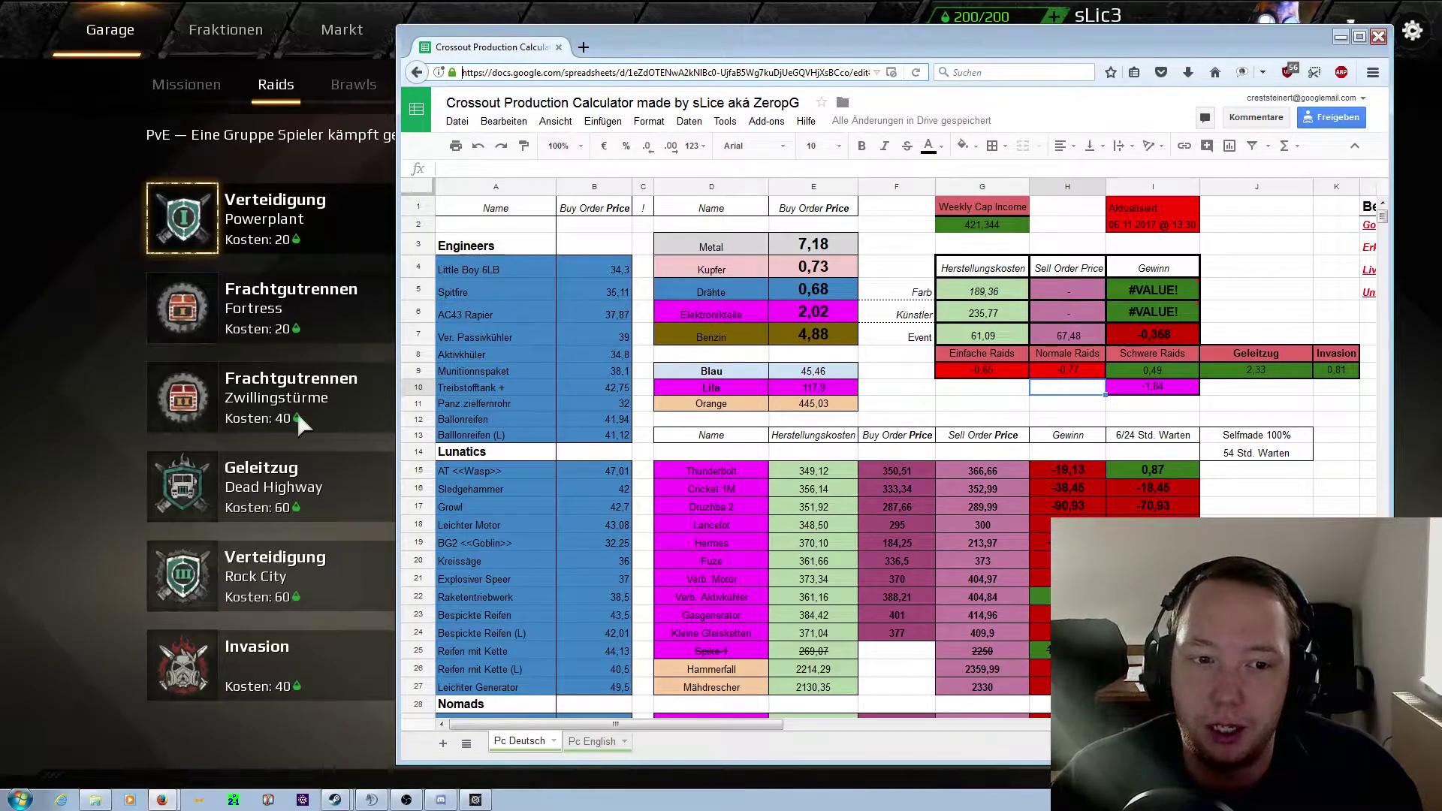
{"action": "left_click", "coordinate": [1252, 371]}
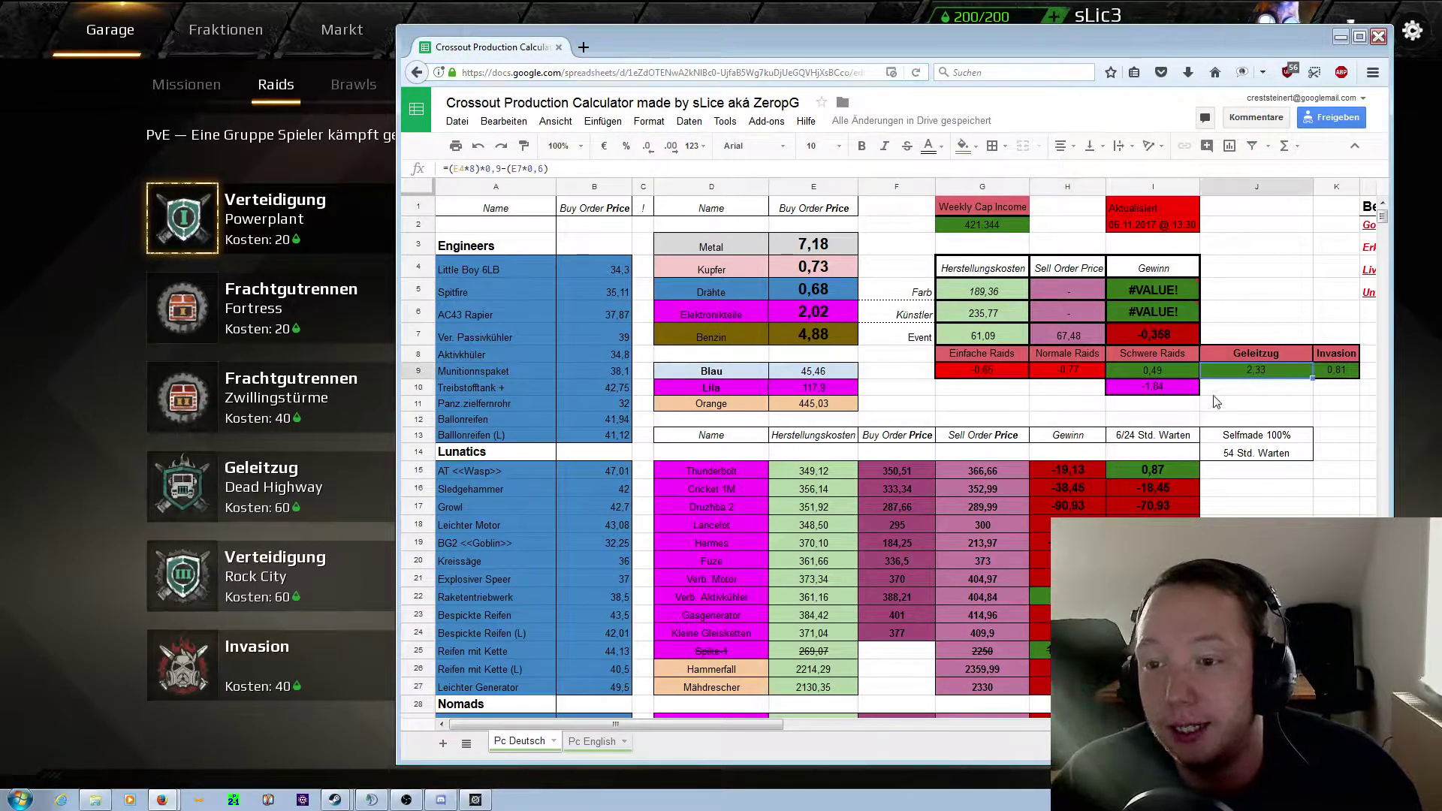
{"action": "left_click", "coordinate": [1168, 372]}
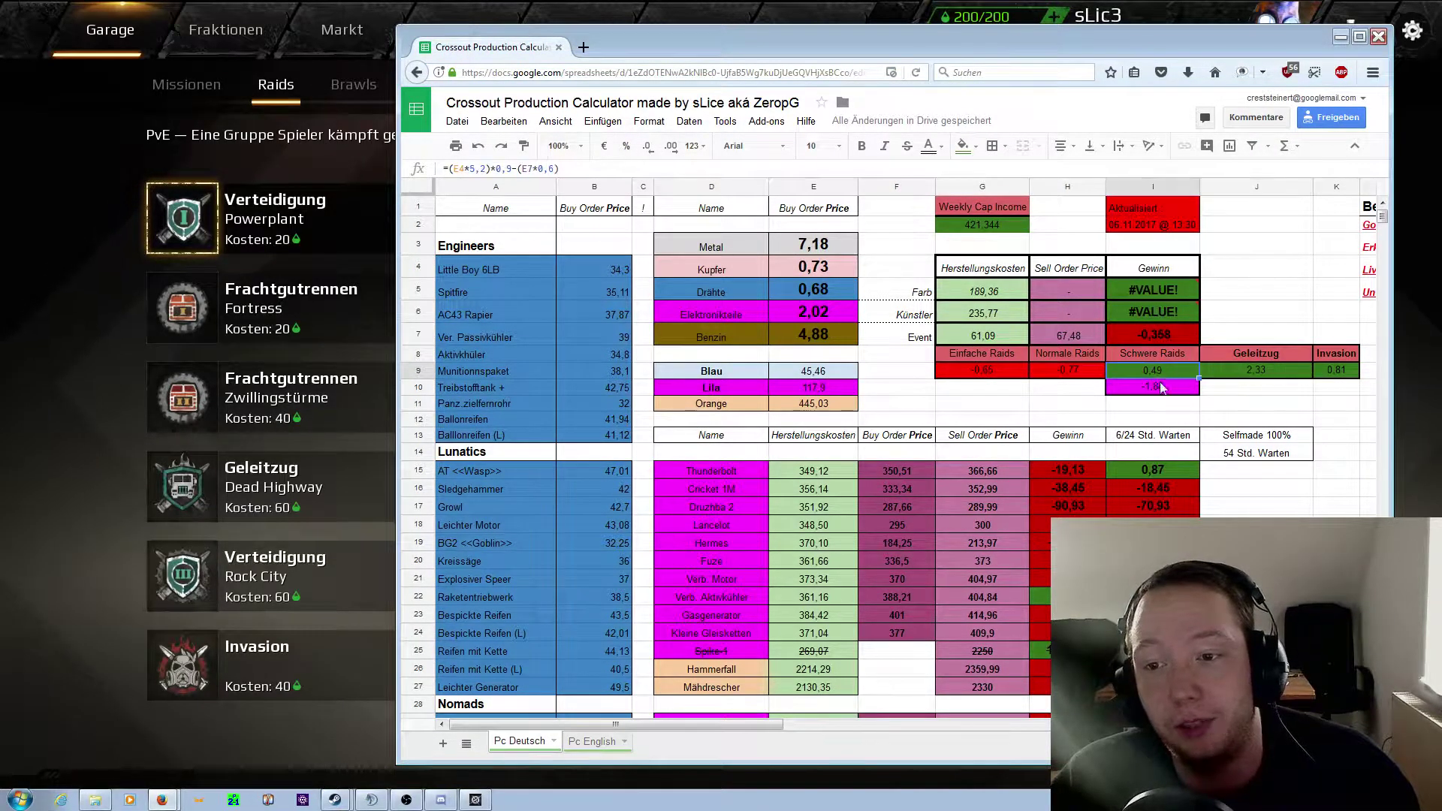
{"action": "left_click", "coordinate": [1333, 372]}
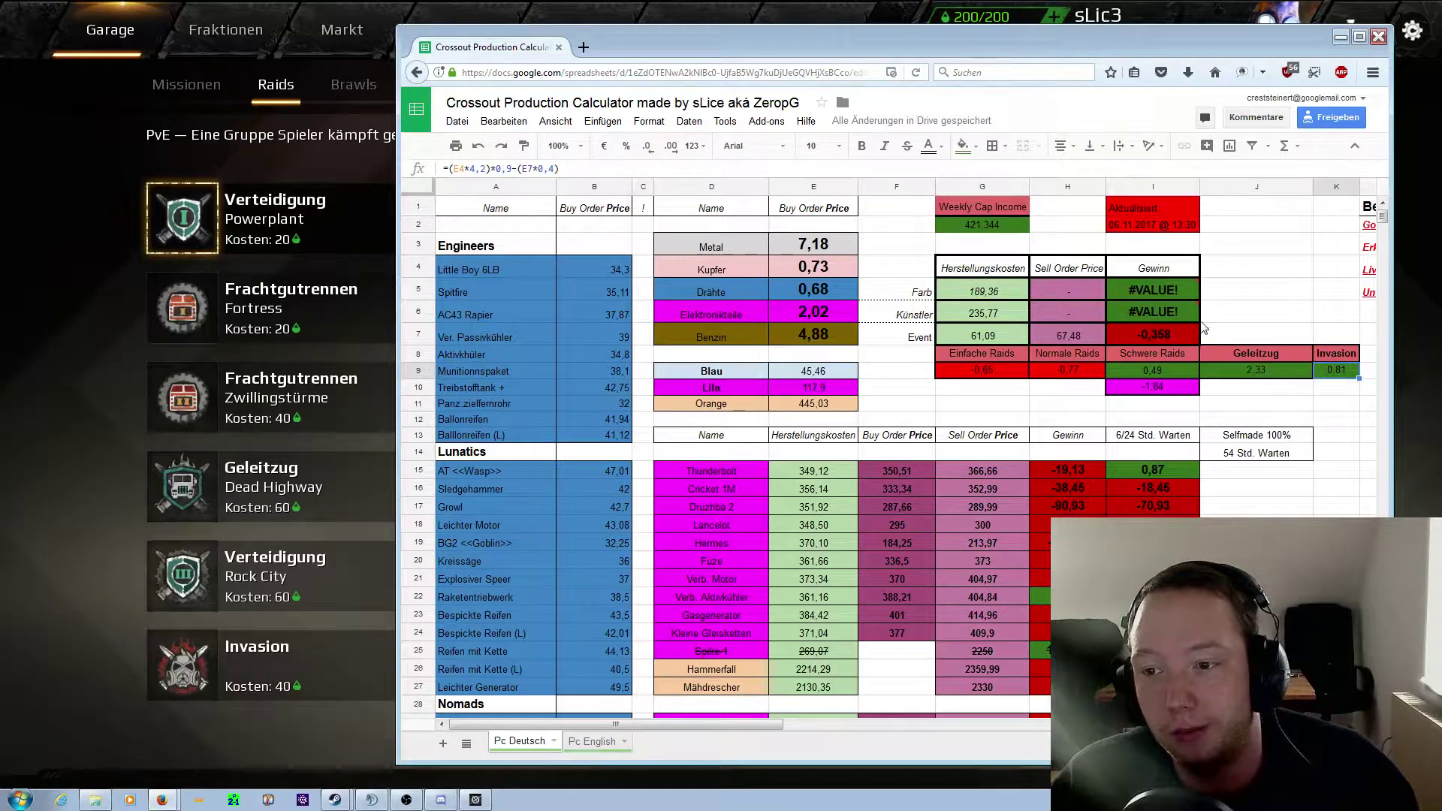
{"action": "left_click", "coordinate": [1247, 372]}
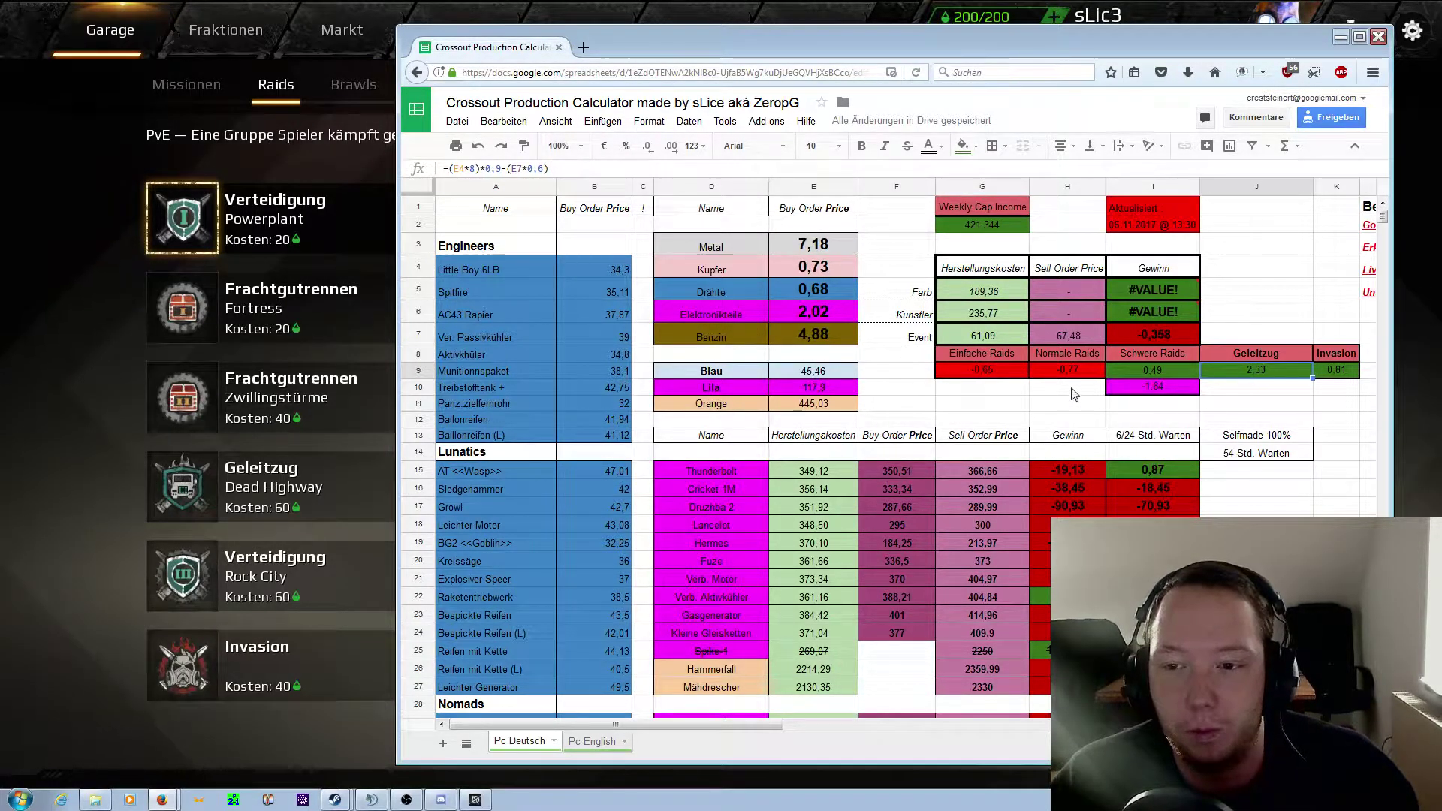
{"action": "left_click", "coordinate": [1010, 389]}
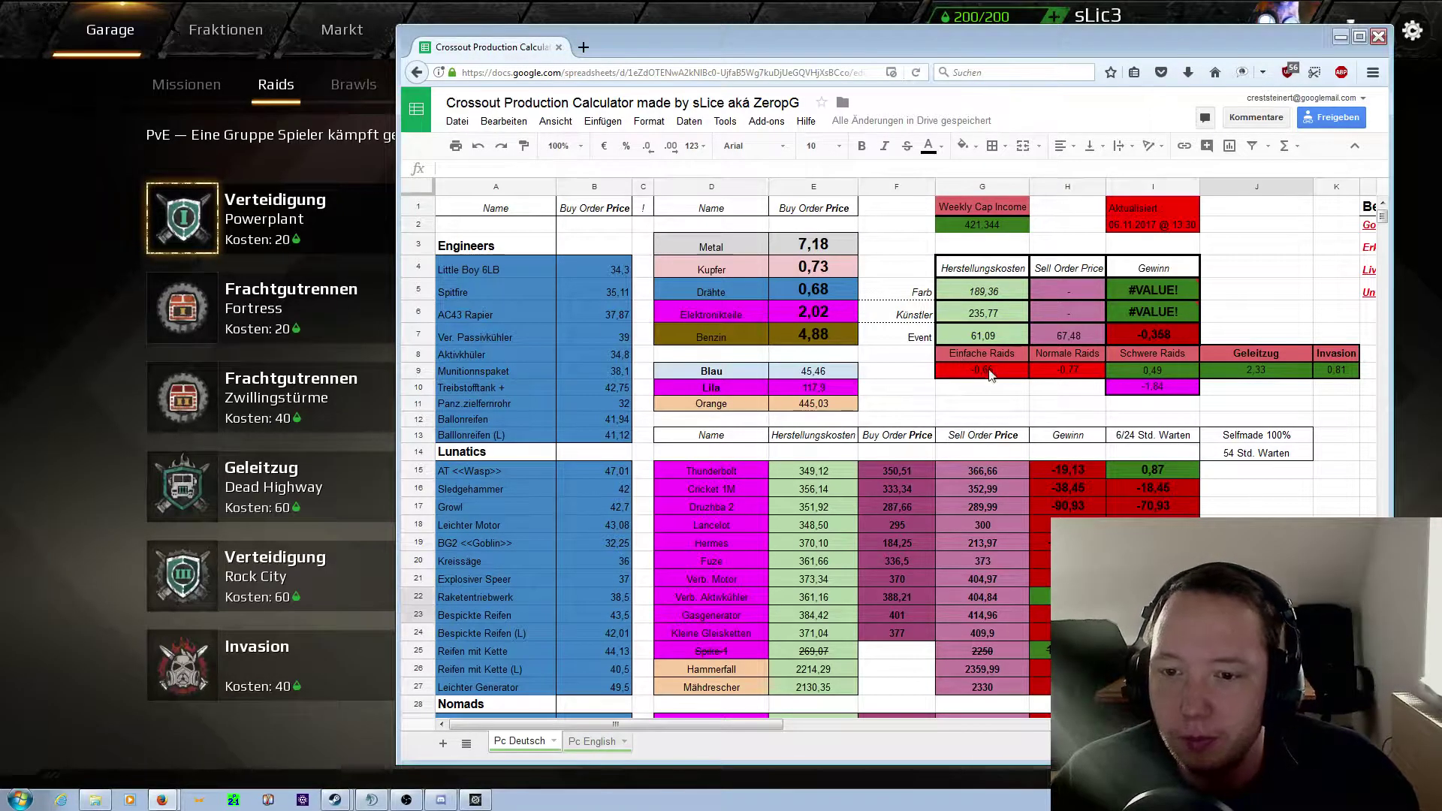
{"action": "left_click", "coordinate": [902, 399]}
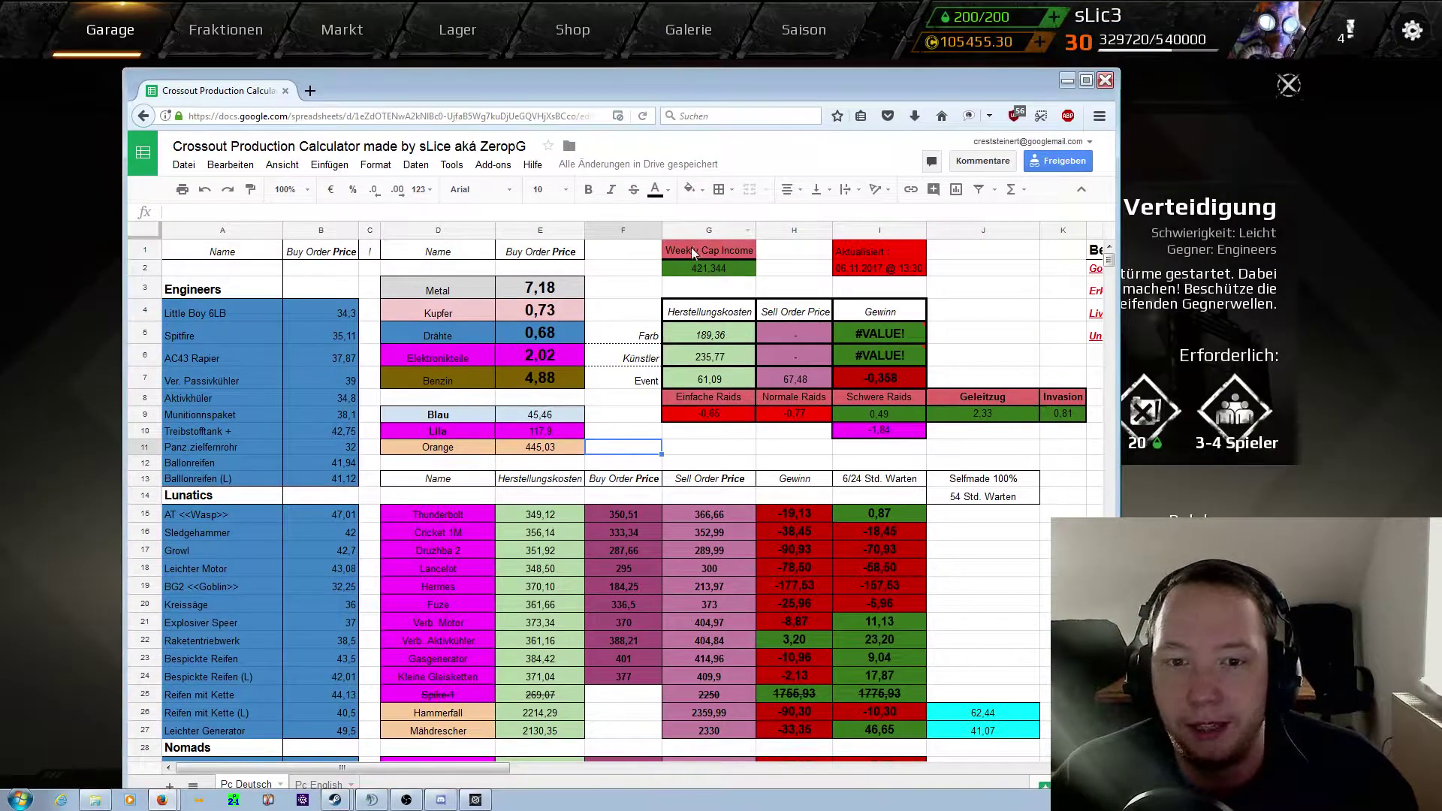
{"action": "left_click", "coordinate": [703, 268]}
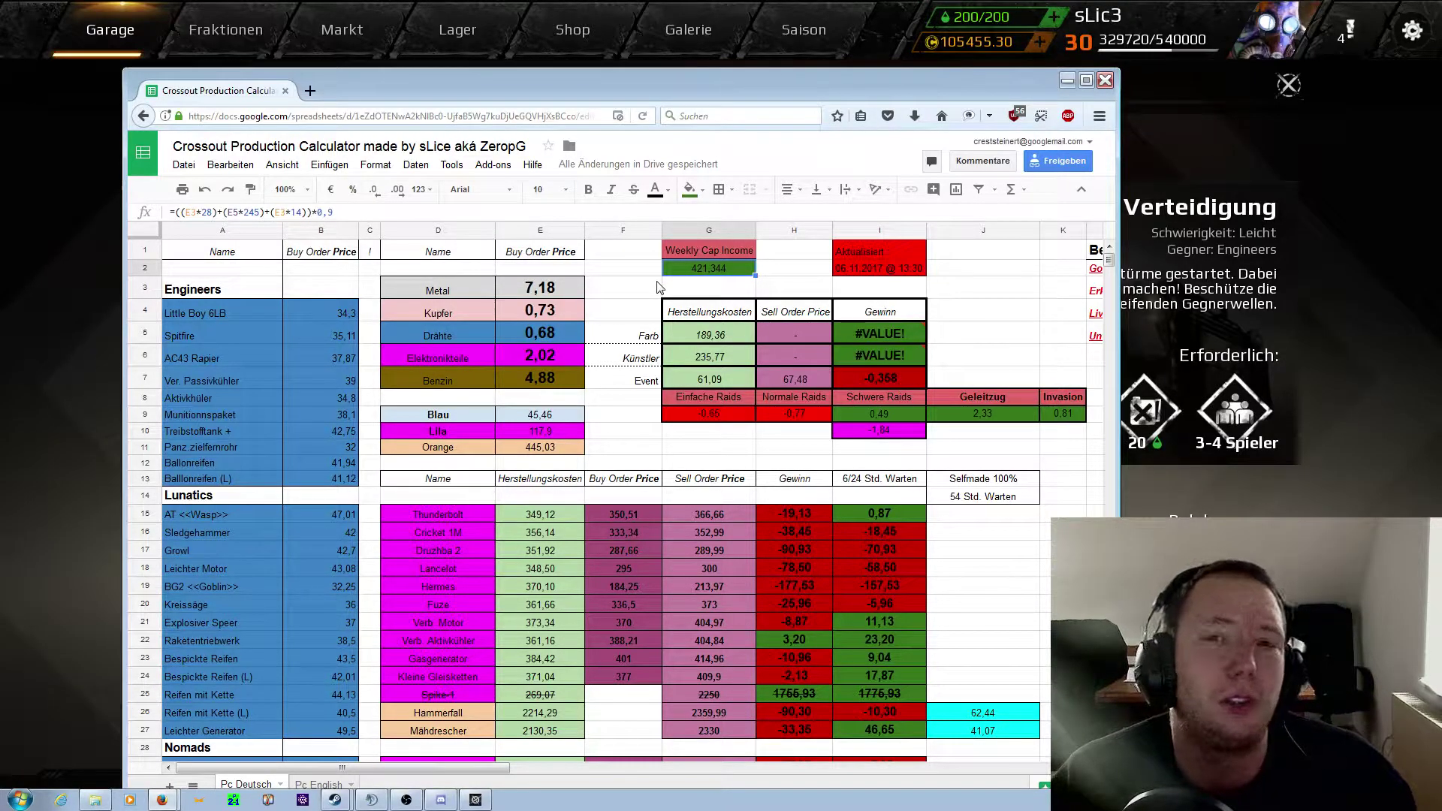
{"action": "left_click", "coordinate": [718, 253]}
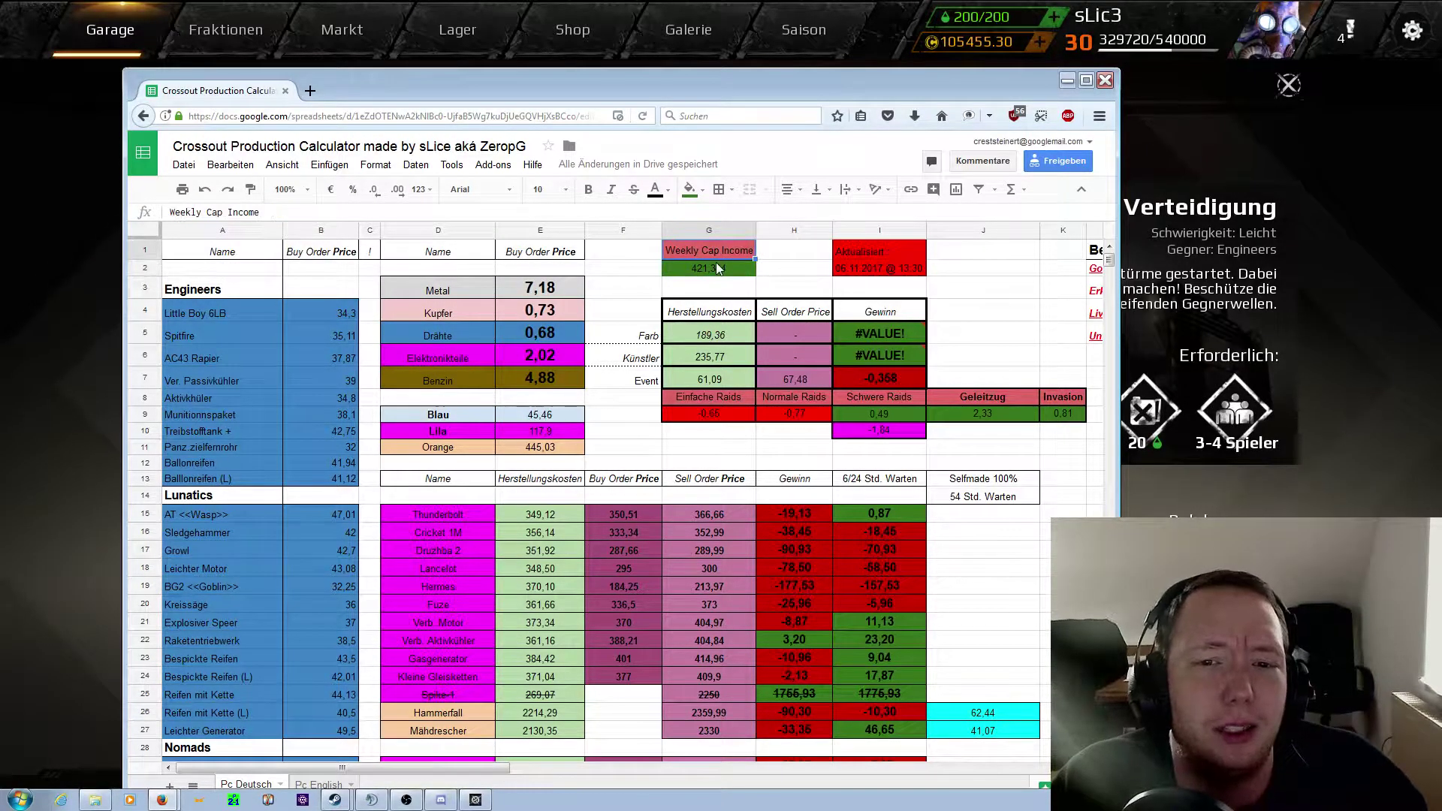
{"action": "left_click", "coordinate": [736, 267]}
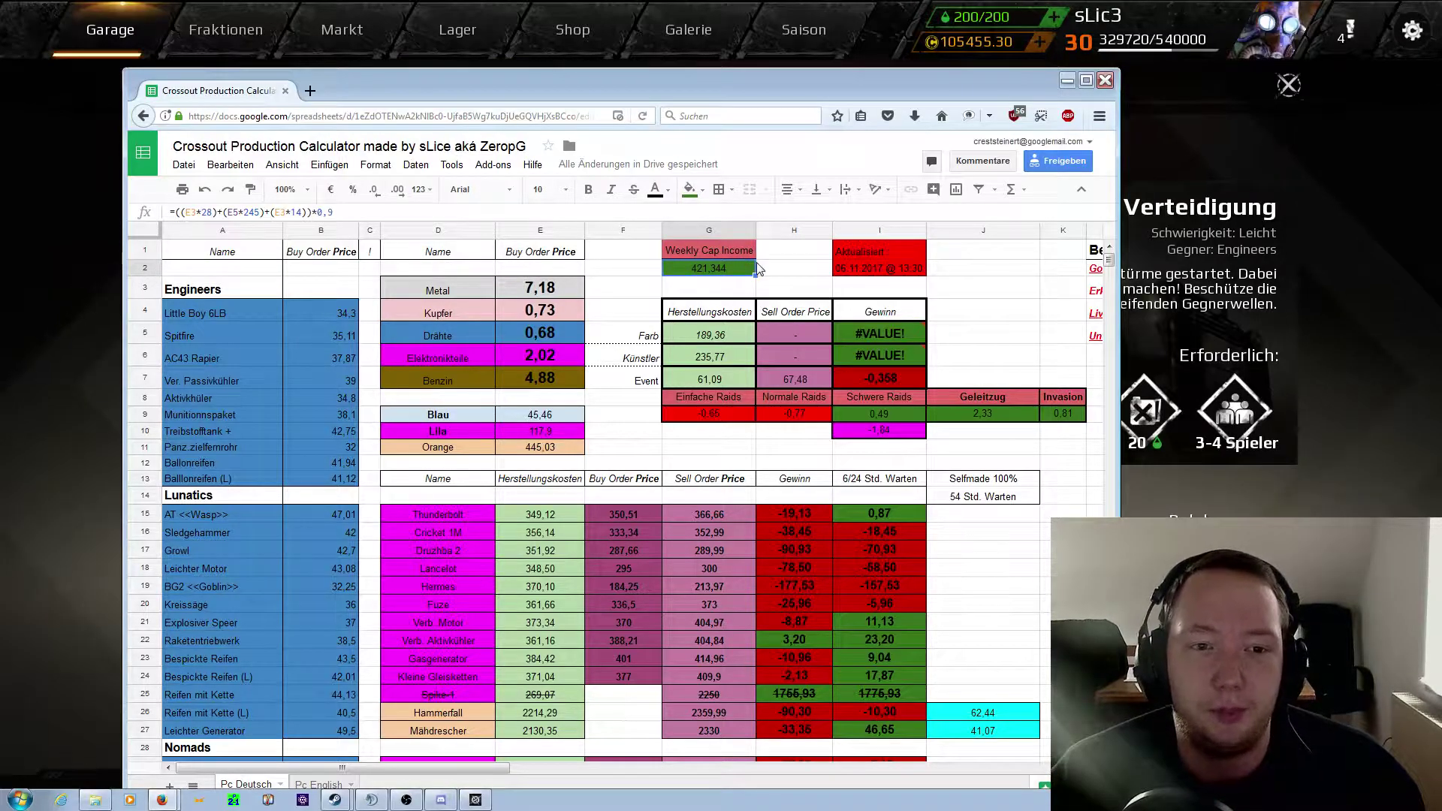
{"action": "left_click", "coordinate": [776, 269]}
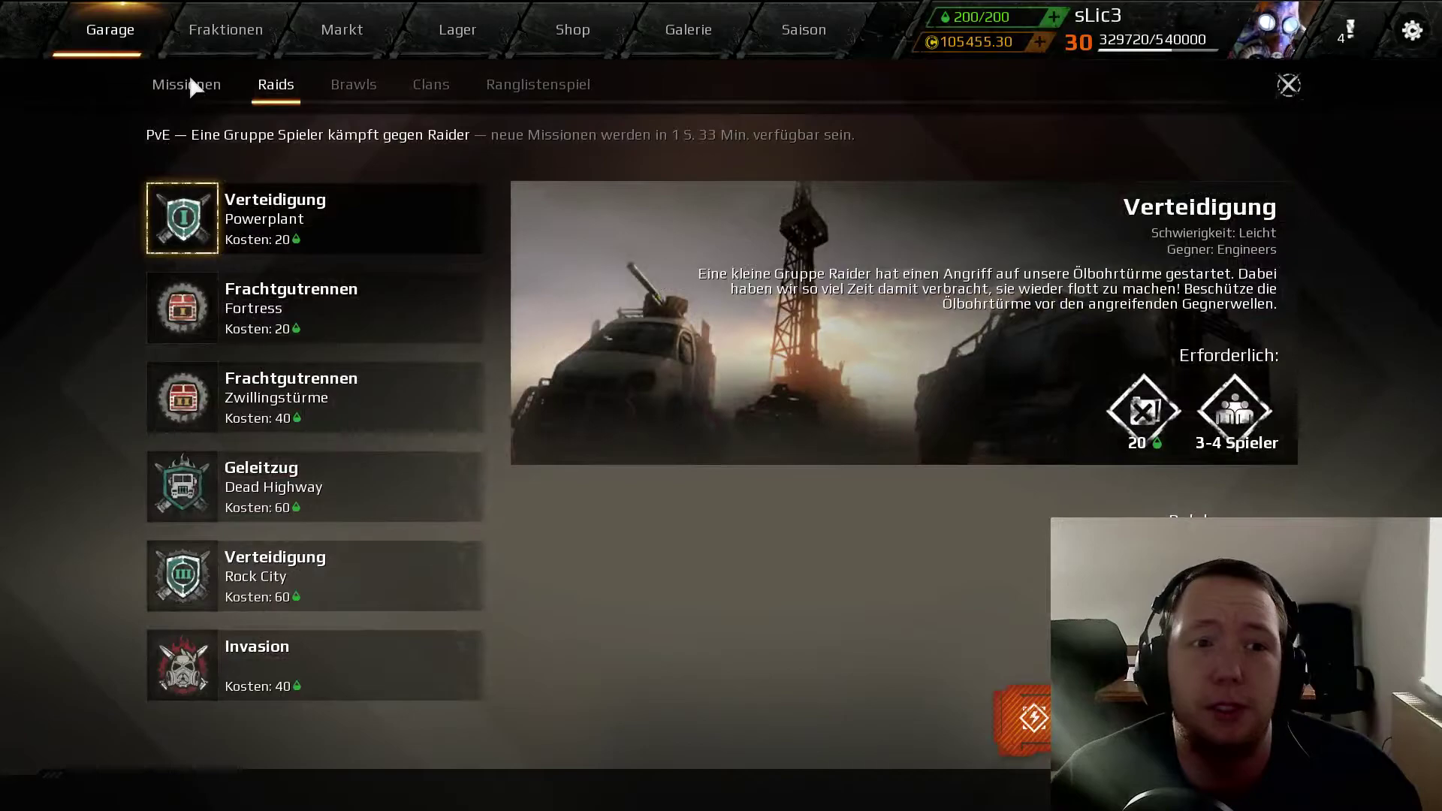
{"action": "left_click", "coordinate": [191, 84]}
{"action": "left_click", "coordinate": [277, 334]}
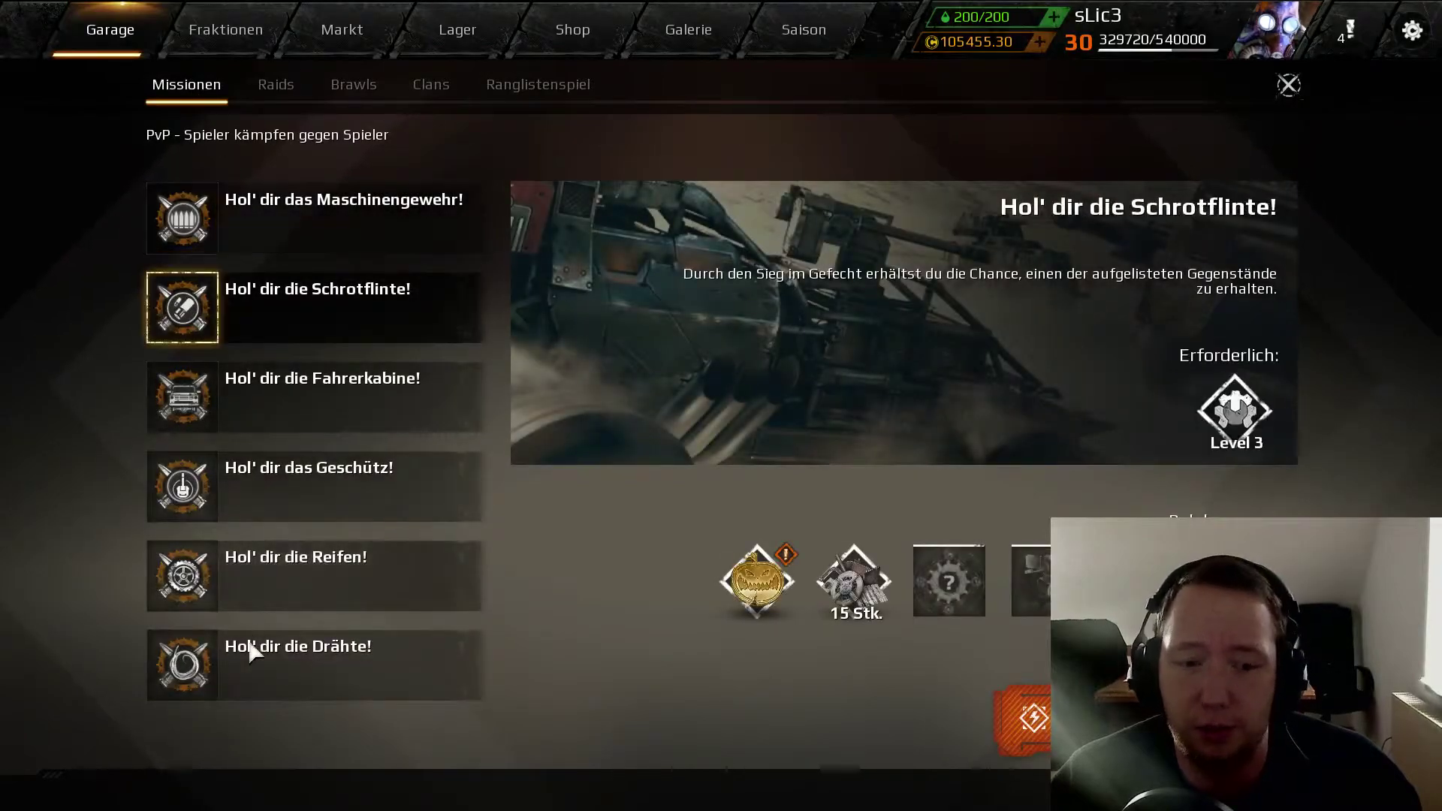
{"action": "left_click", "coordinate": [244, 648]}
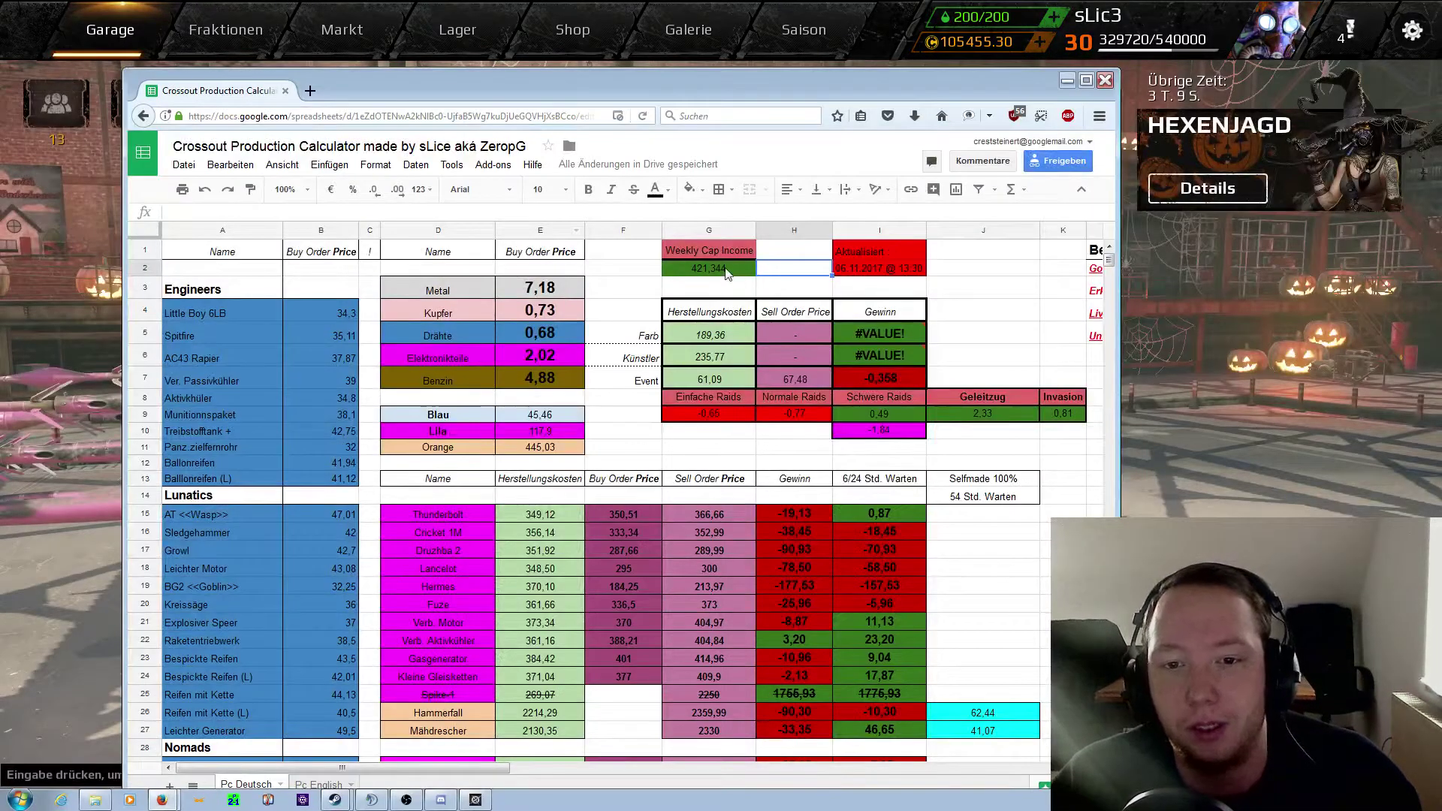
Step: Cut the G2 Weekly Cap Income to two decimal places so it shows 421,34
{"action": "left_click", "coordinate": [726, 271]}
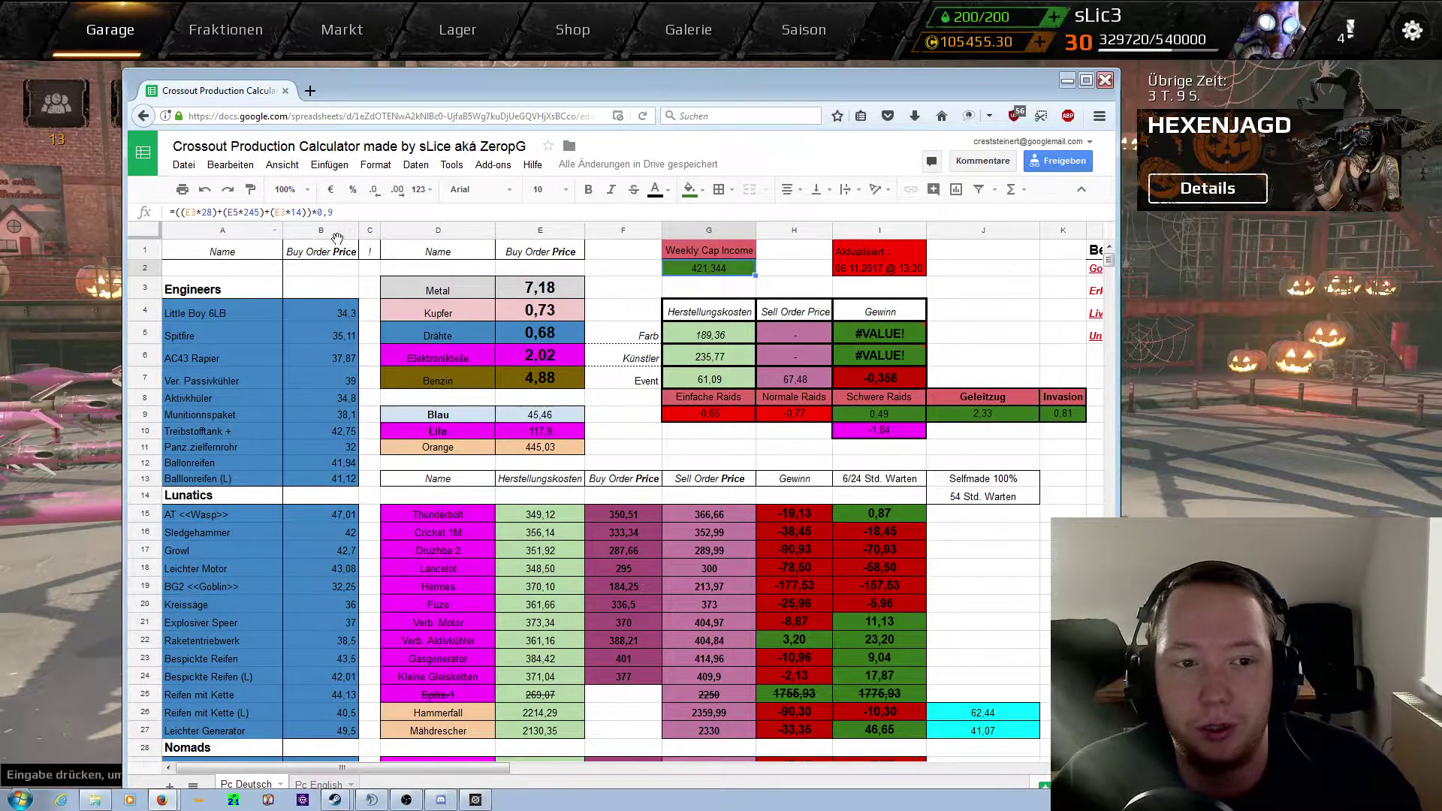
{"action": "left_click", "coordinate": [622, 273]}
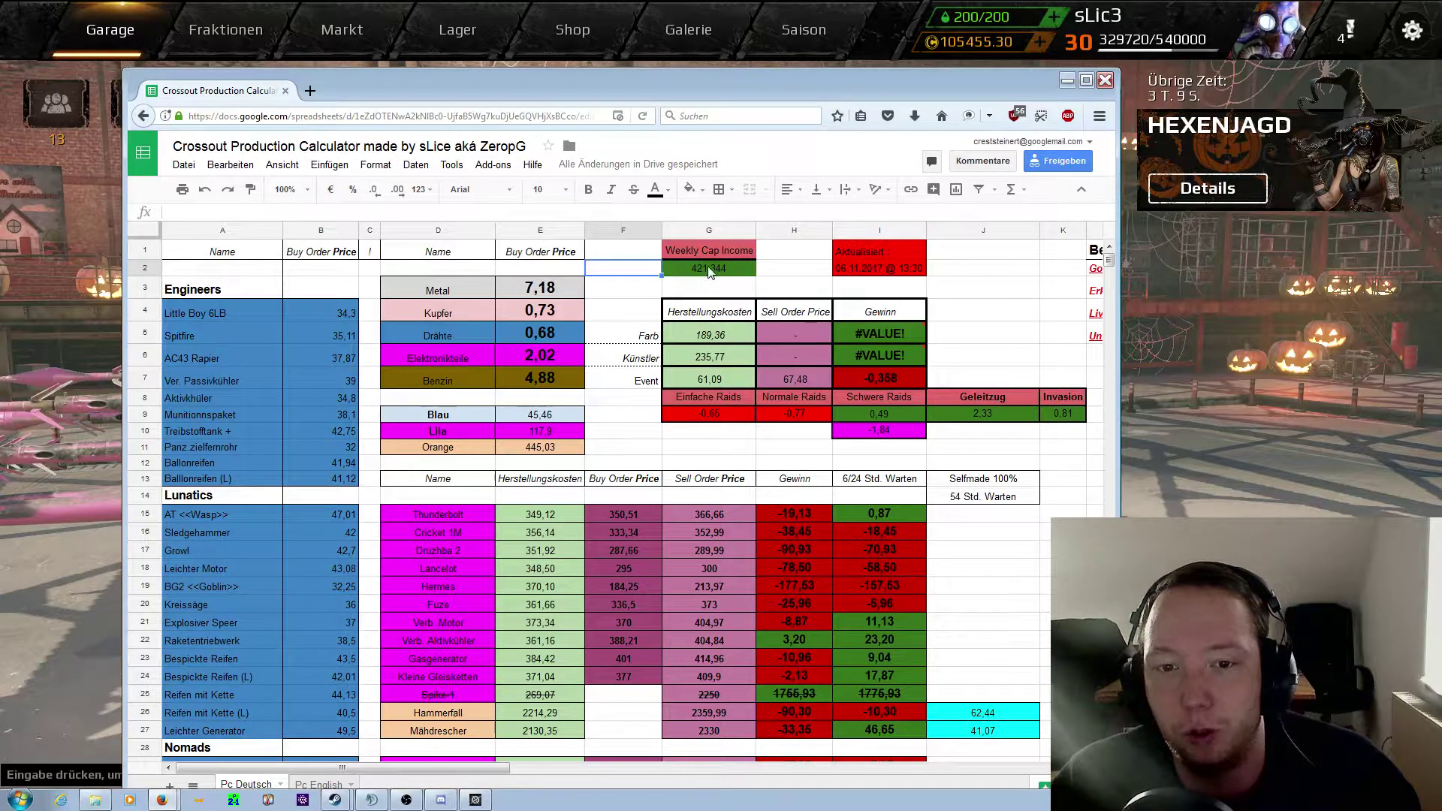
{"action": "left_click", "coordinate": [773, 290]}
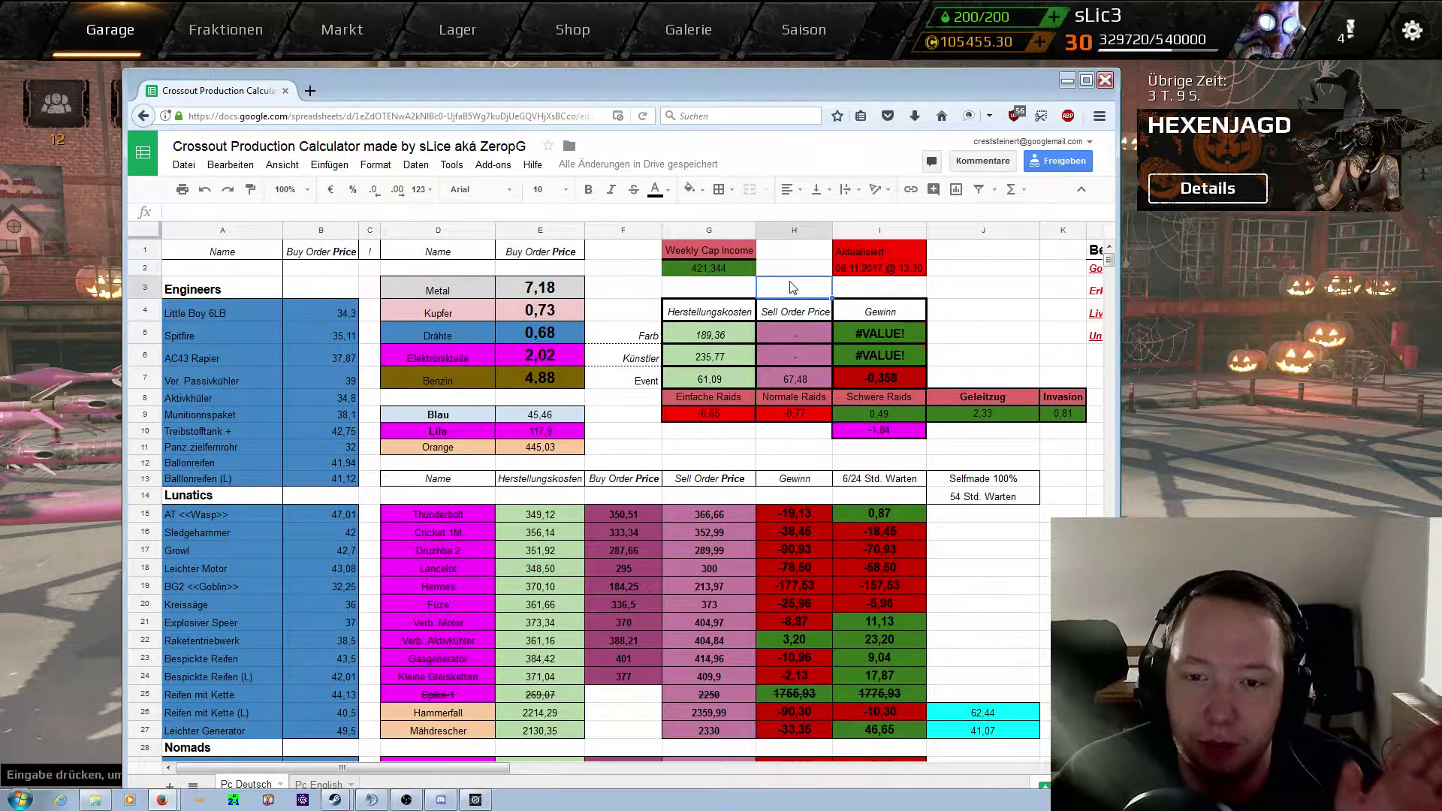
{"action": "left_click", "coordinate": [727, 256]}
{"action": "left_click", "coordinate": [710, 268]}
{"action": "left_click", "coordinate": [373, 189]}
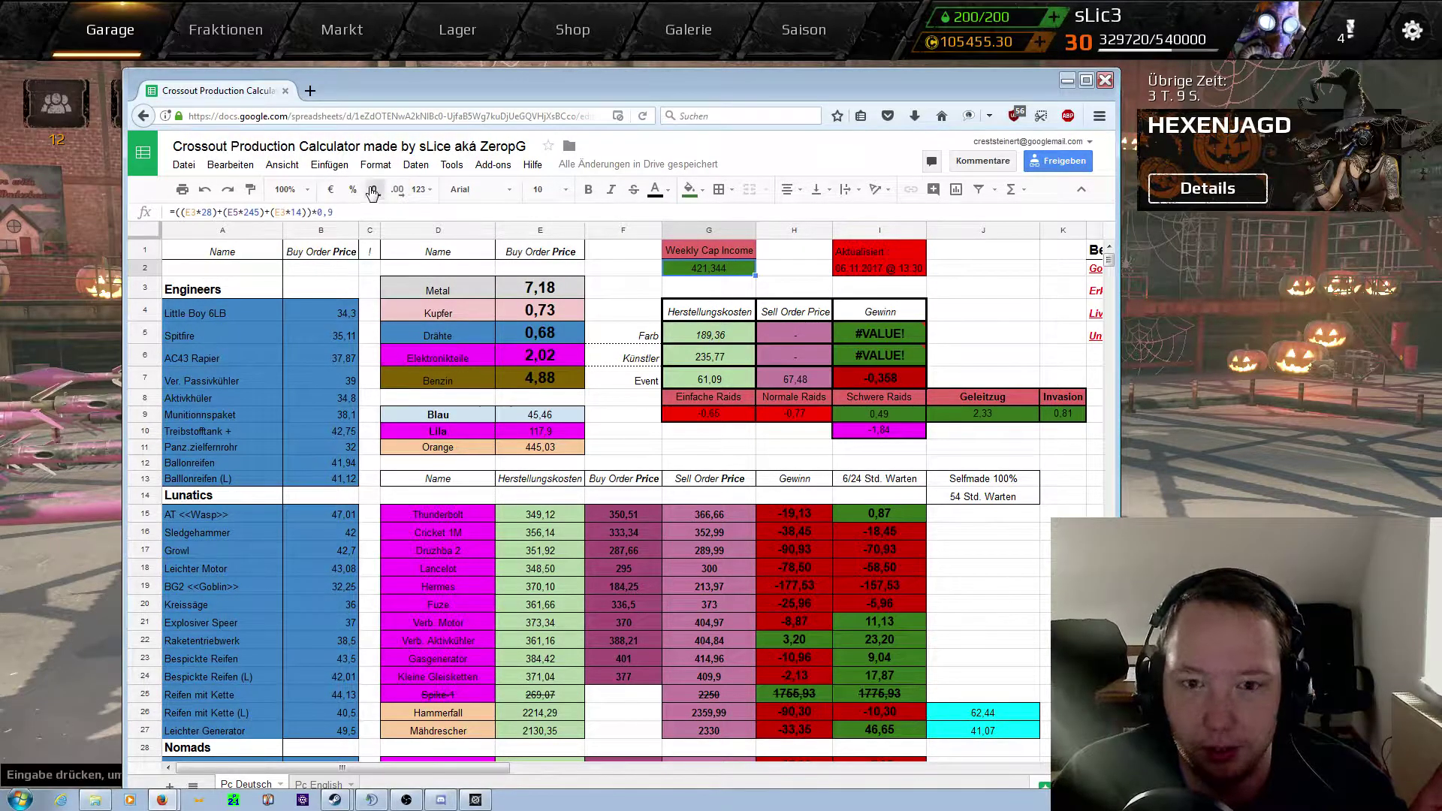
{"action": "left_click", "coordinate": [796, 270]}
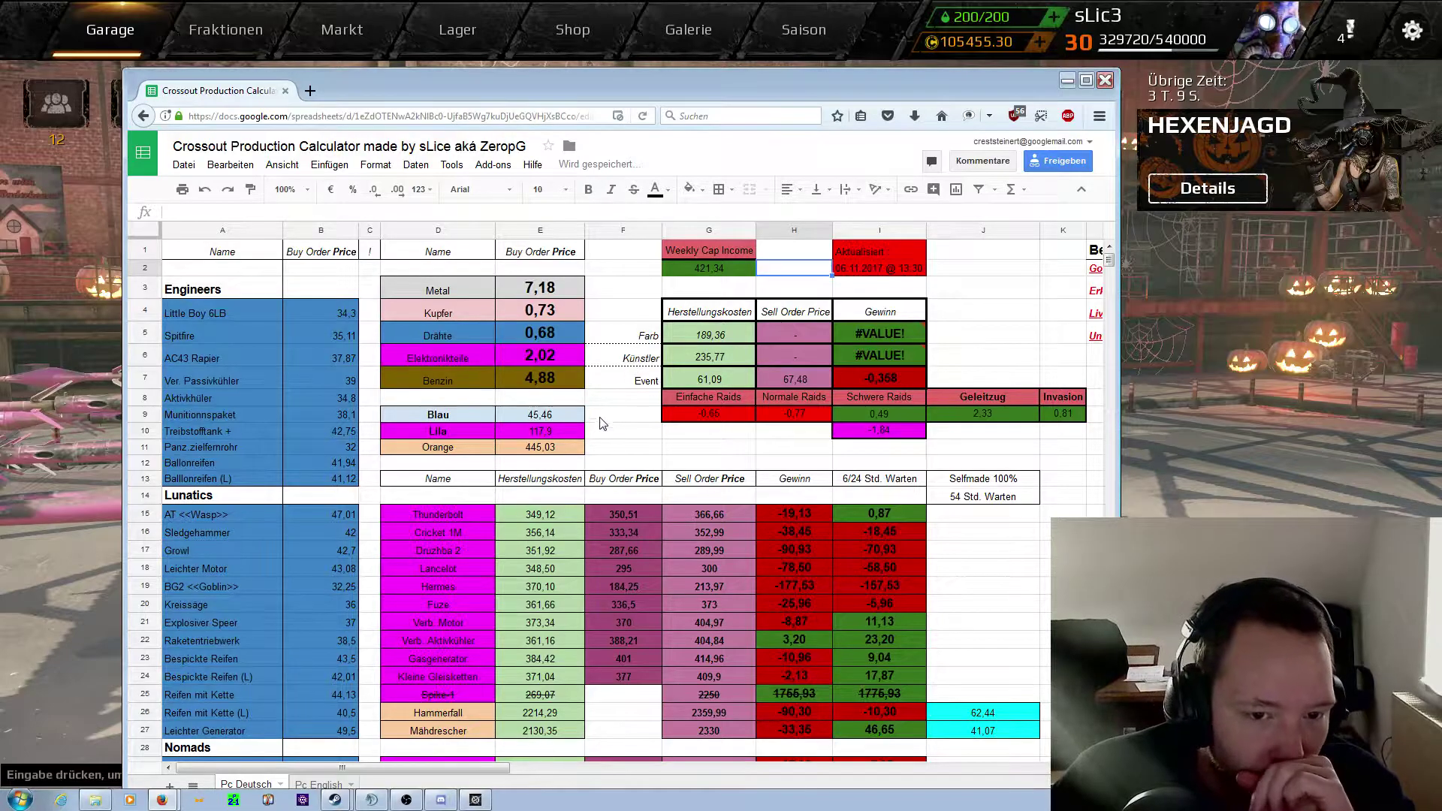
{"action": "scroll", "coordinate": [751, 345], "scroll_direction": "down", "scroll_amount": 1}
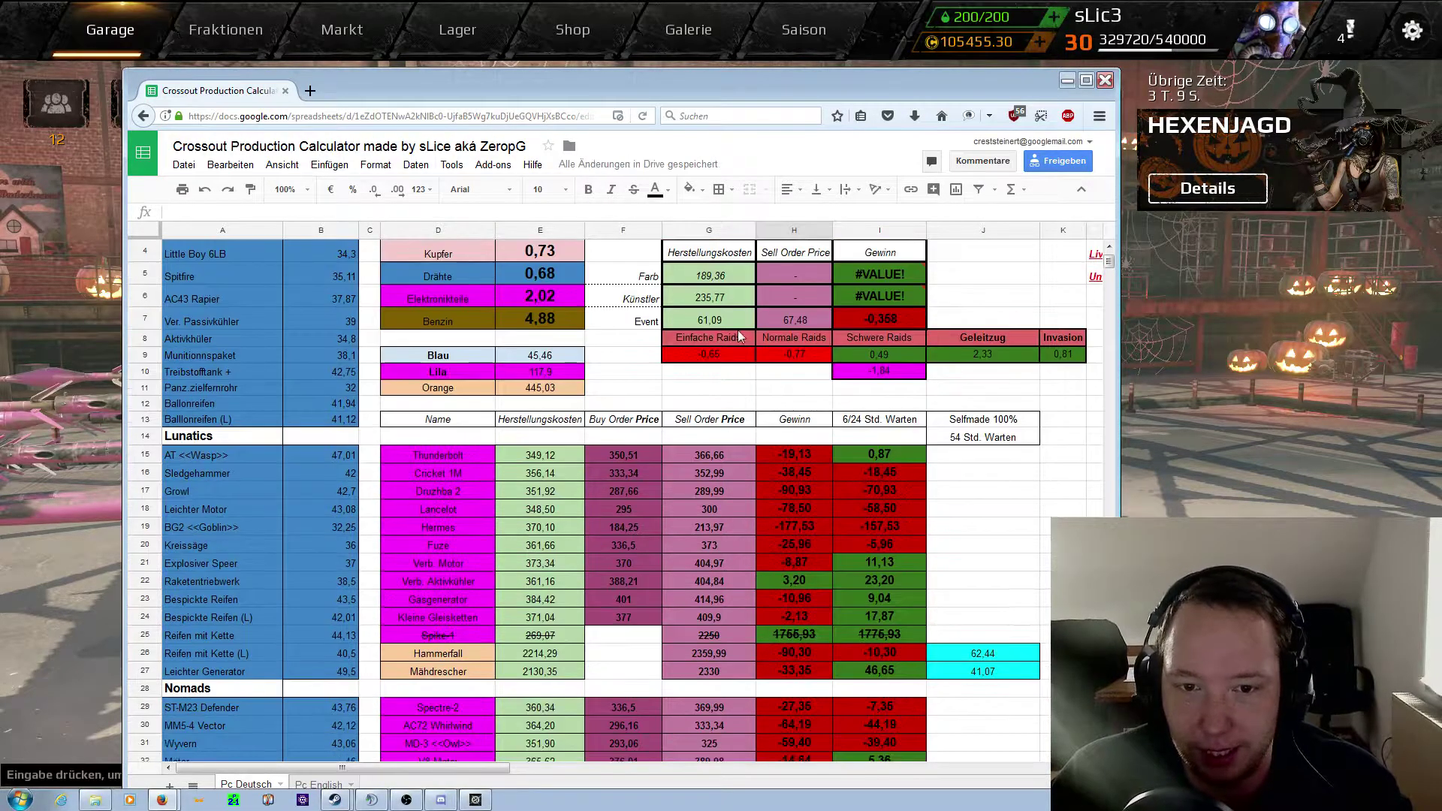
{"action": "scroll", "coordinate": [737, 330], "scroll_direction": "up", "scroll_amount": 1}
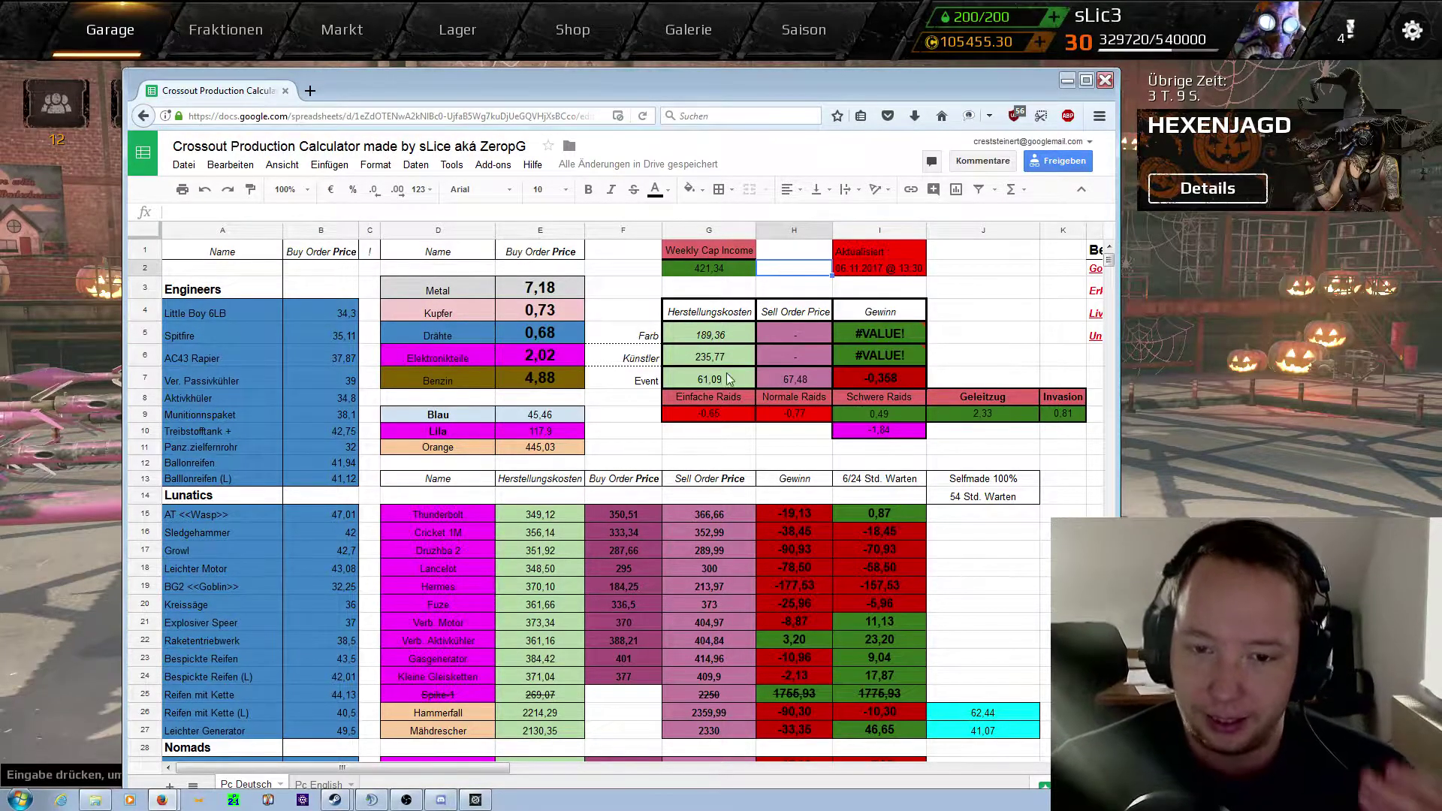
{"action": "left_click", "coordinate": [890, 380]}
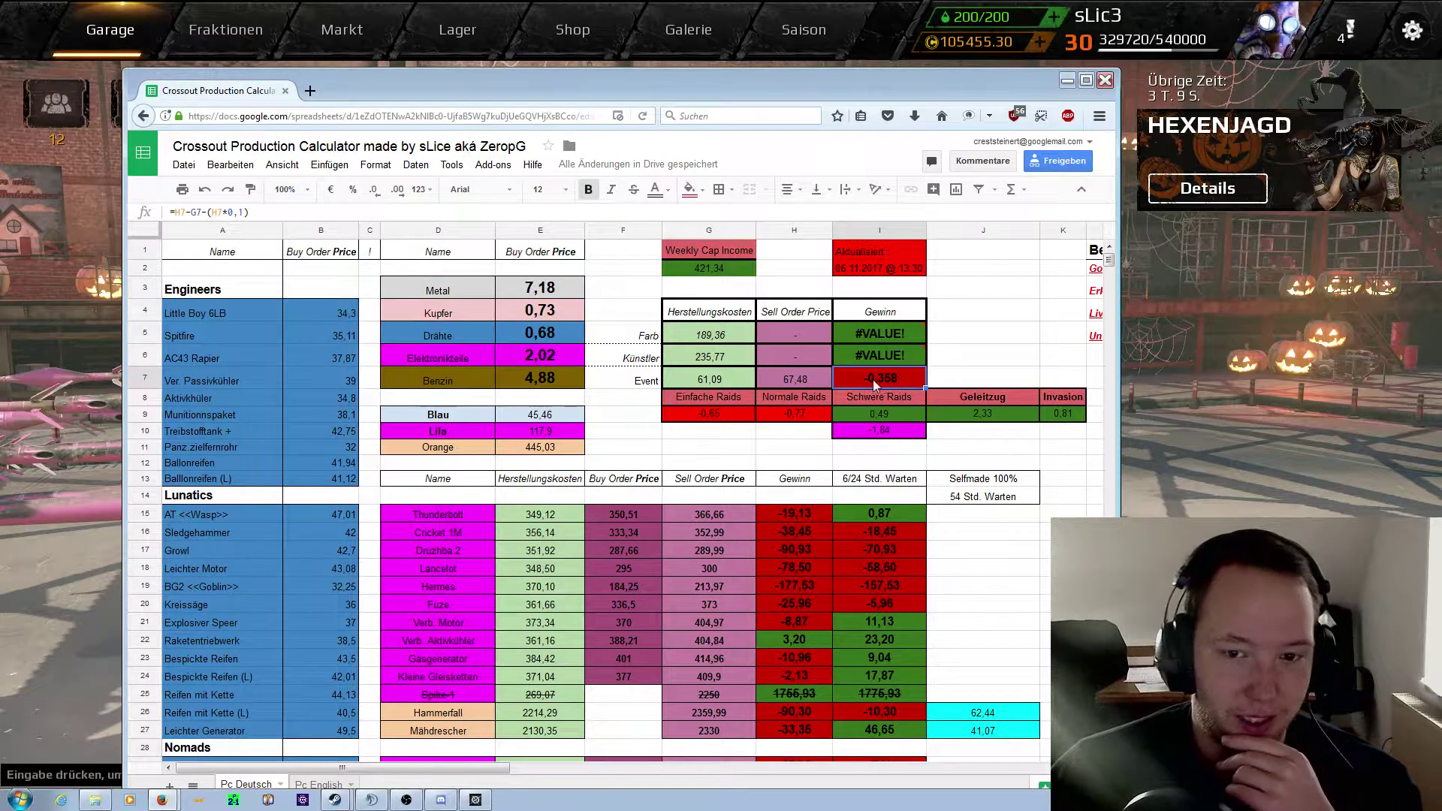
{"action": "left_click", "coordinate": [803, 375]}
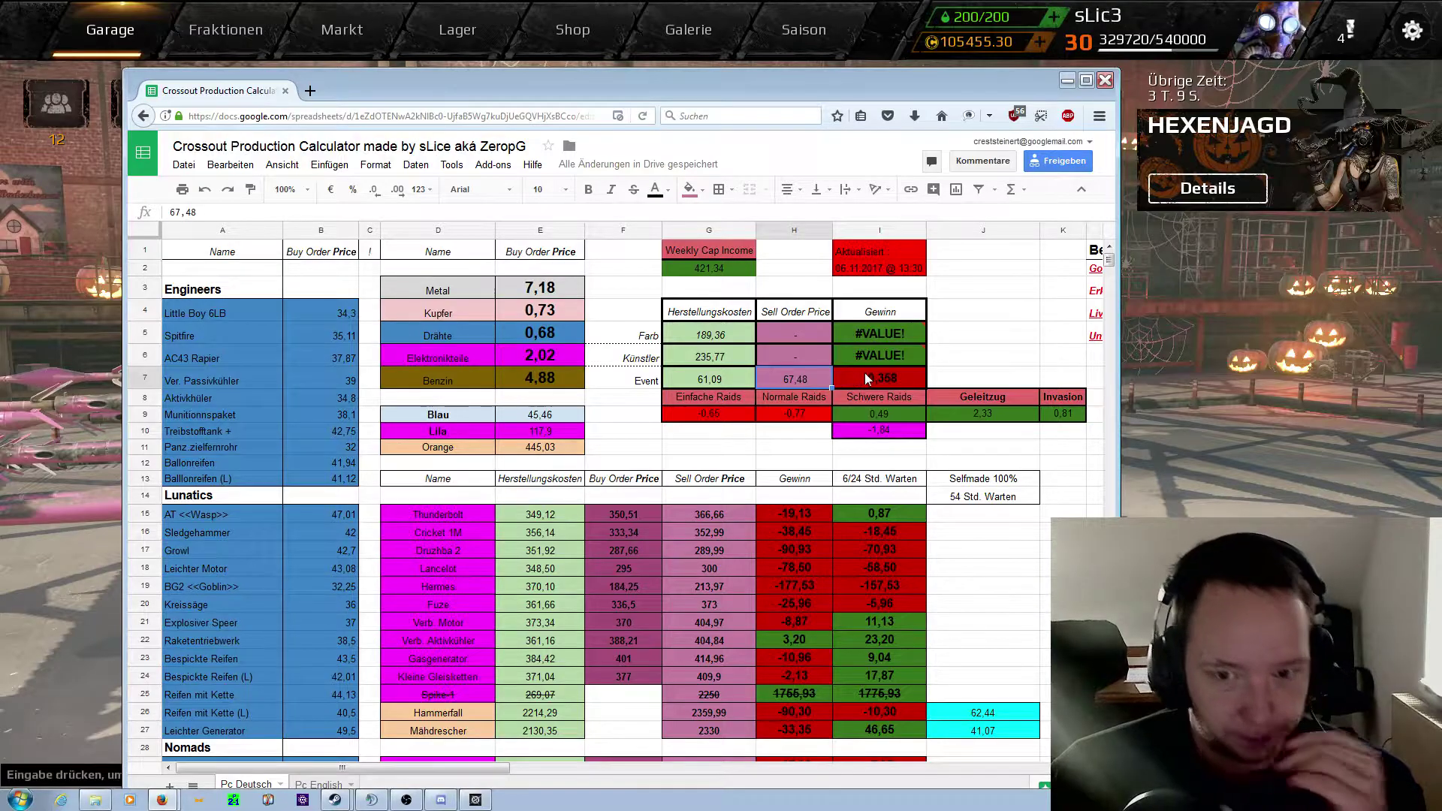
{"action": "left_click", "coordinate": [719, 383]}
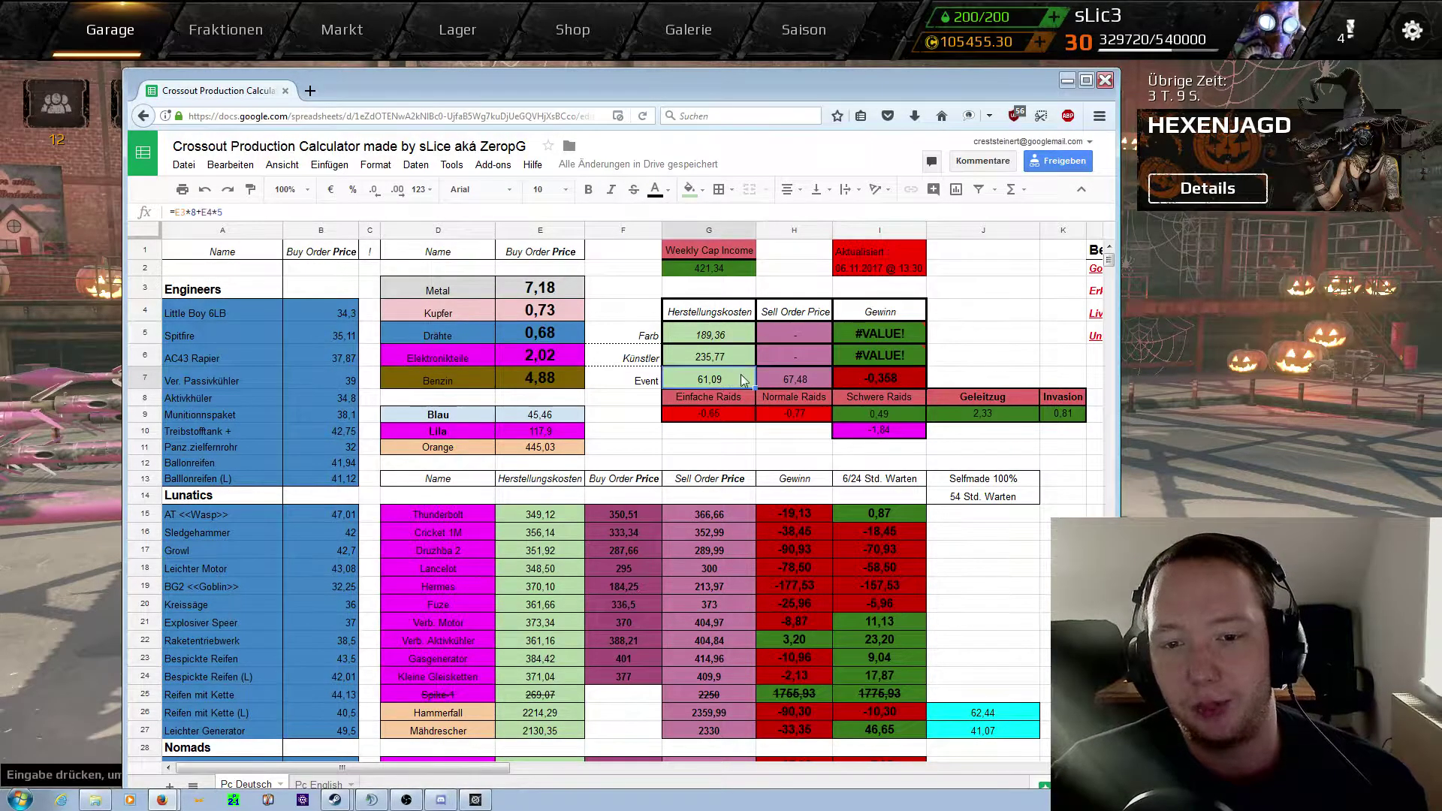
{"action": "left_click", "coordinate": [787, 377]}
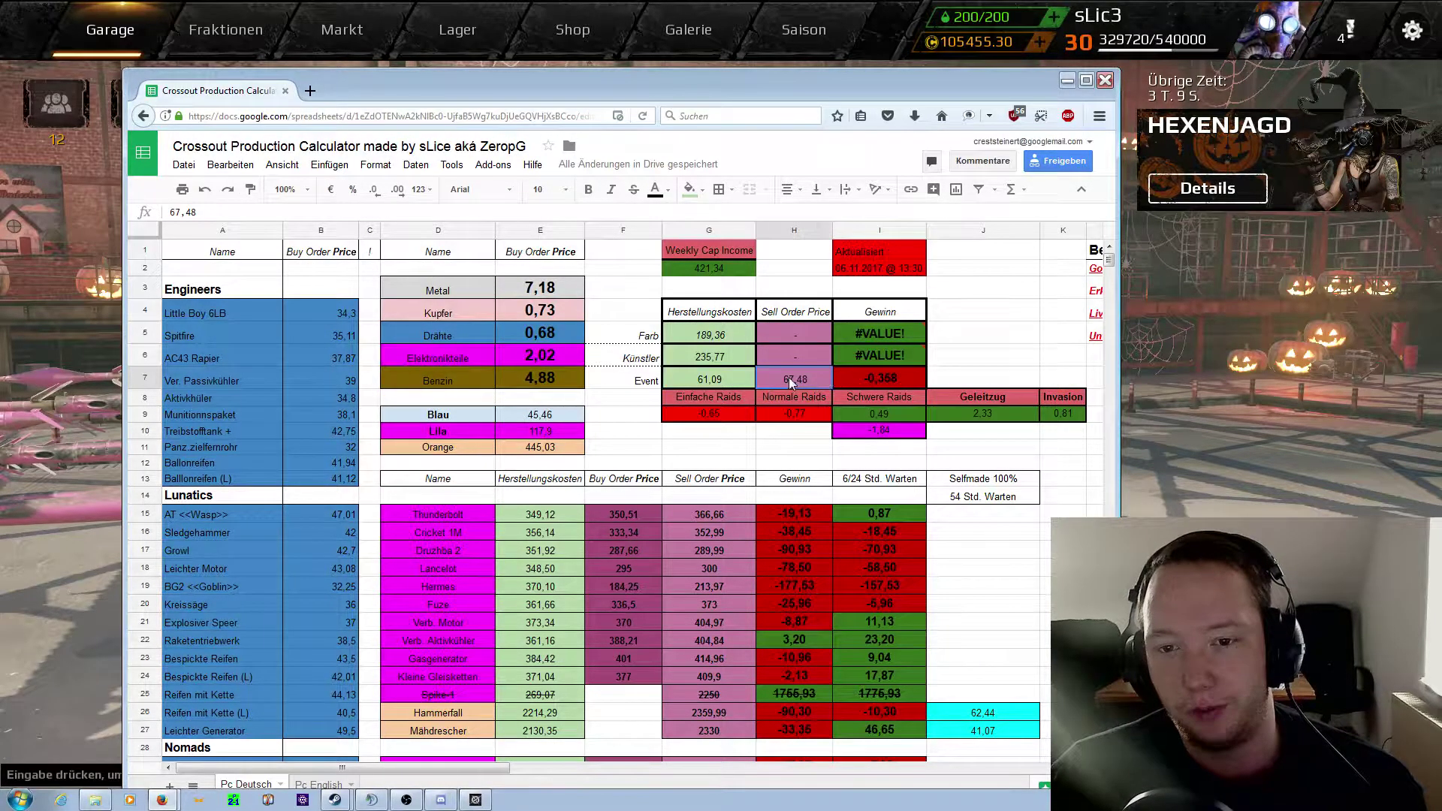
{"action": "left_click", "coordinate": [871, 377]}
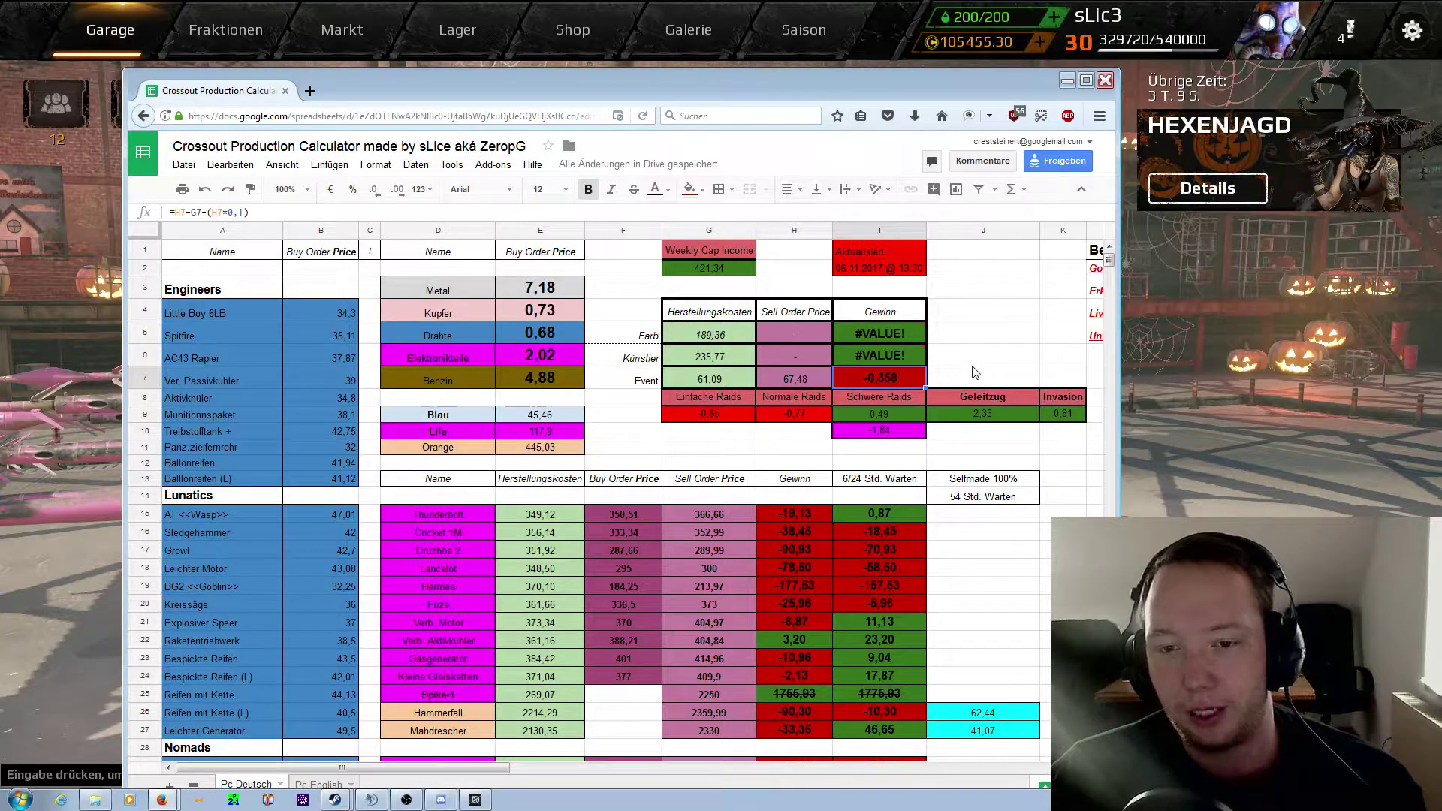
{"action": "left_click", "coordinate": [973, 359]}
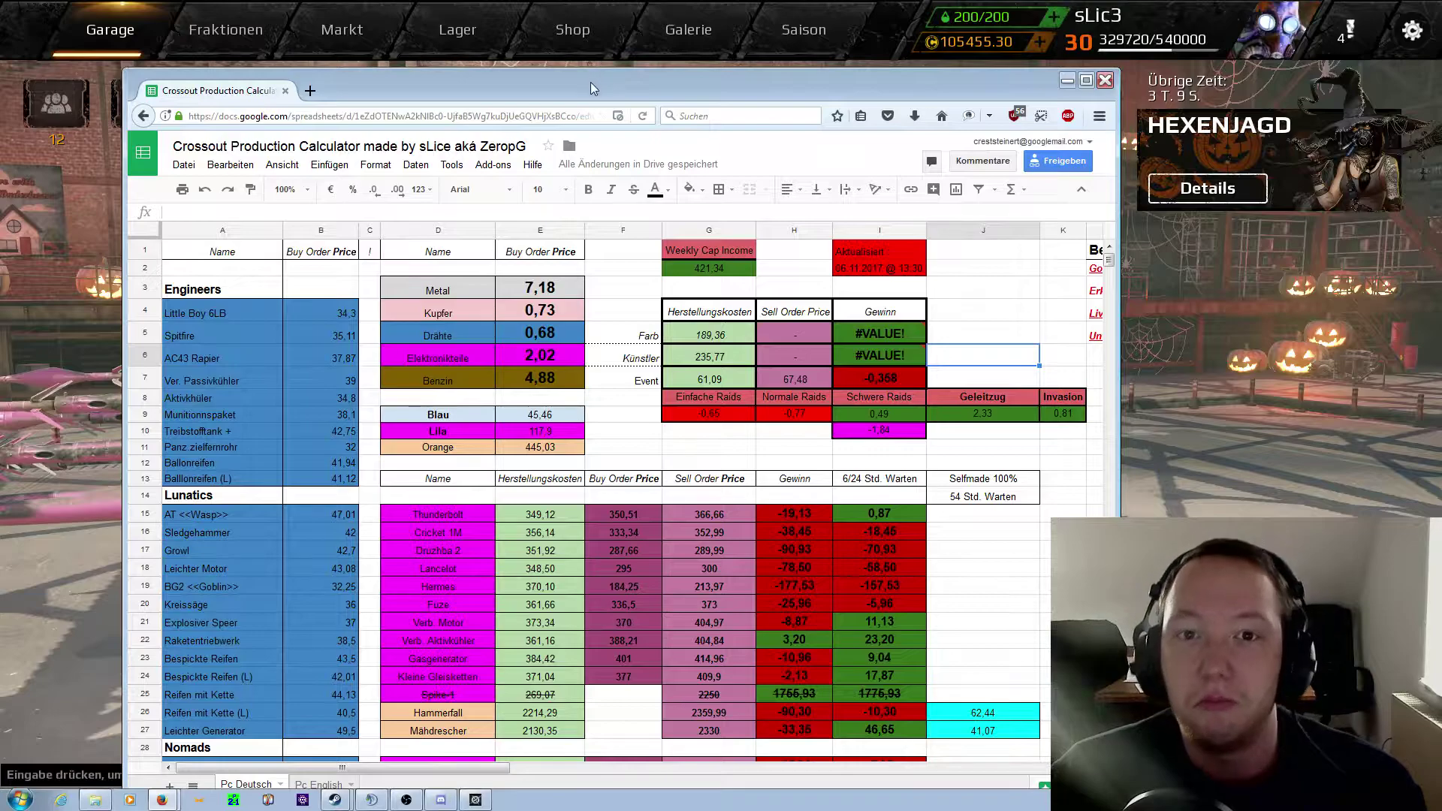
Step: Shift and widen the browser window to show more spreadsheet columns
{"action": "left_click_drag", "start_coordinate": [591, 83], "coordinate": [637, 66]}
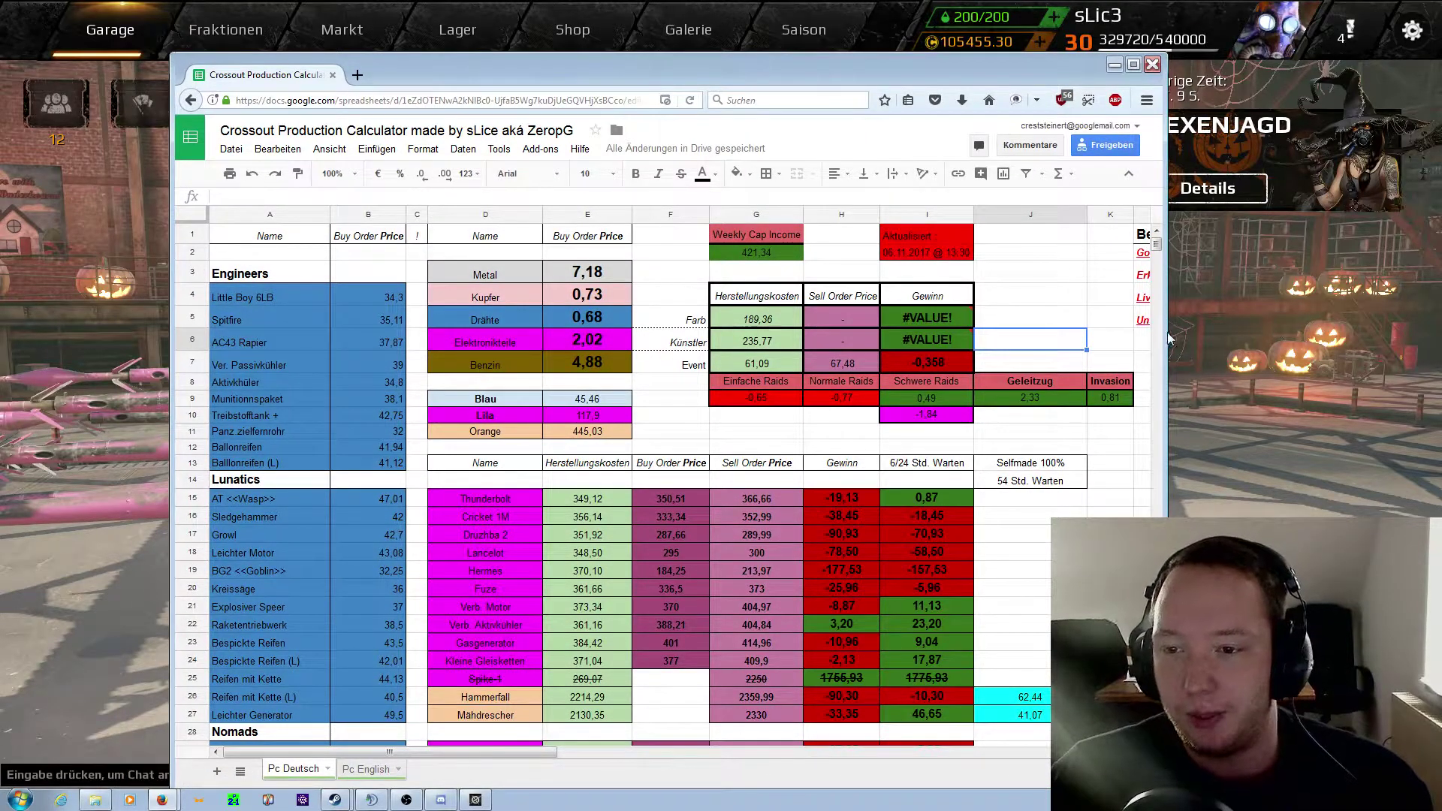
{"action": "left_click_drag", "start_coordinate": [1166, 331], "coordinate": [1242, 331]}
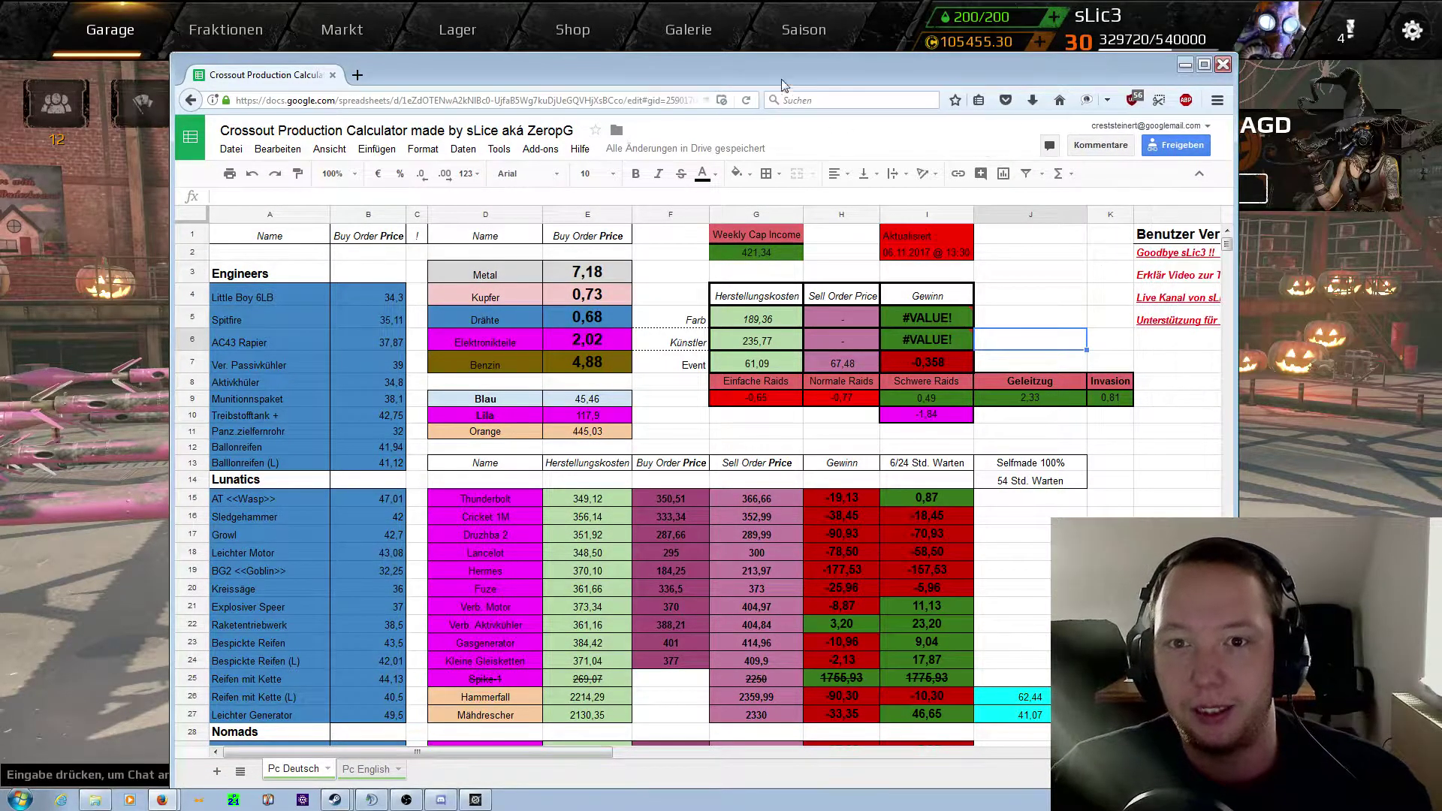
{"action": "left_click_drag", "start_coordinate": [718, 62], "coordinate": [737, 56]}
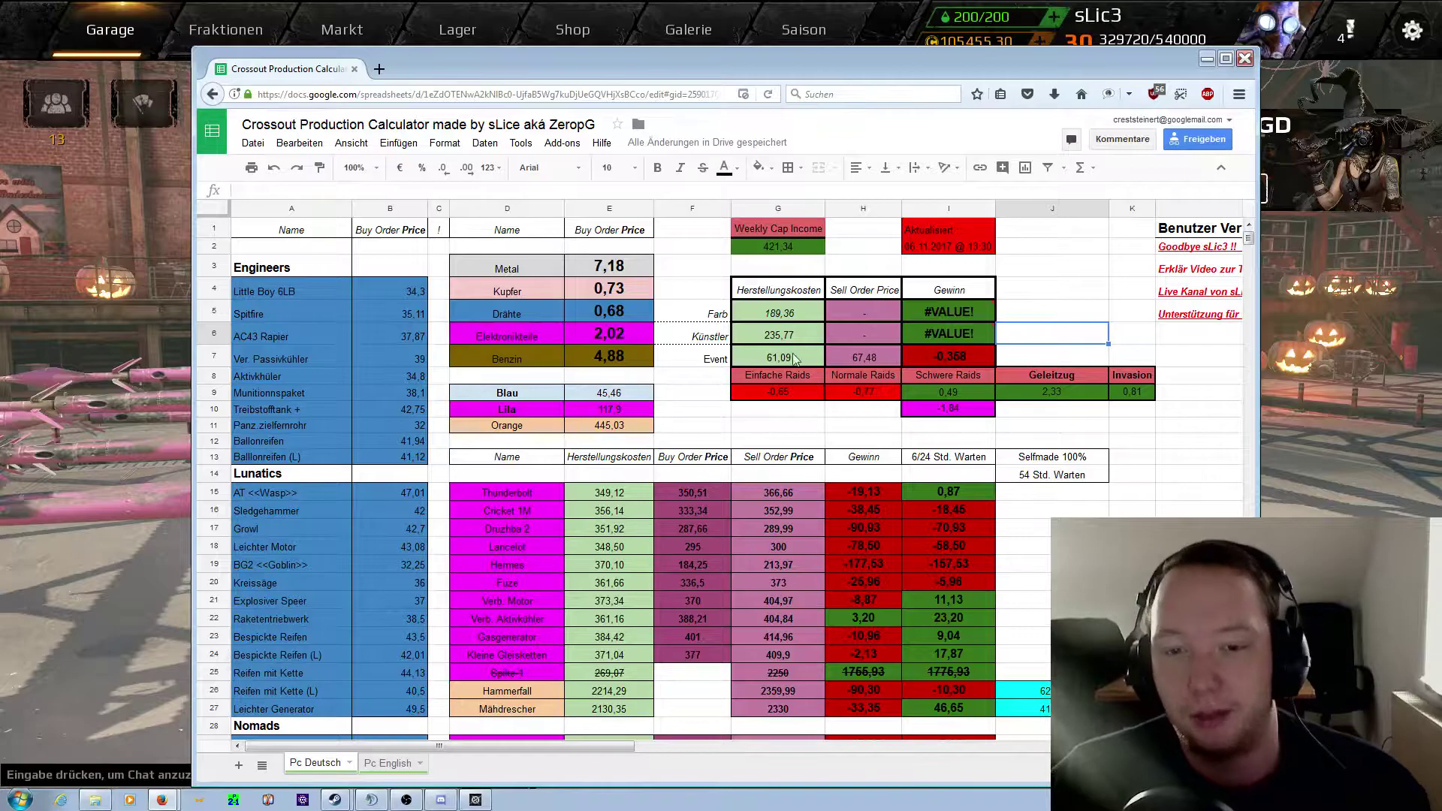
{"action": "left_click", "coordinate": [693, 378]}
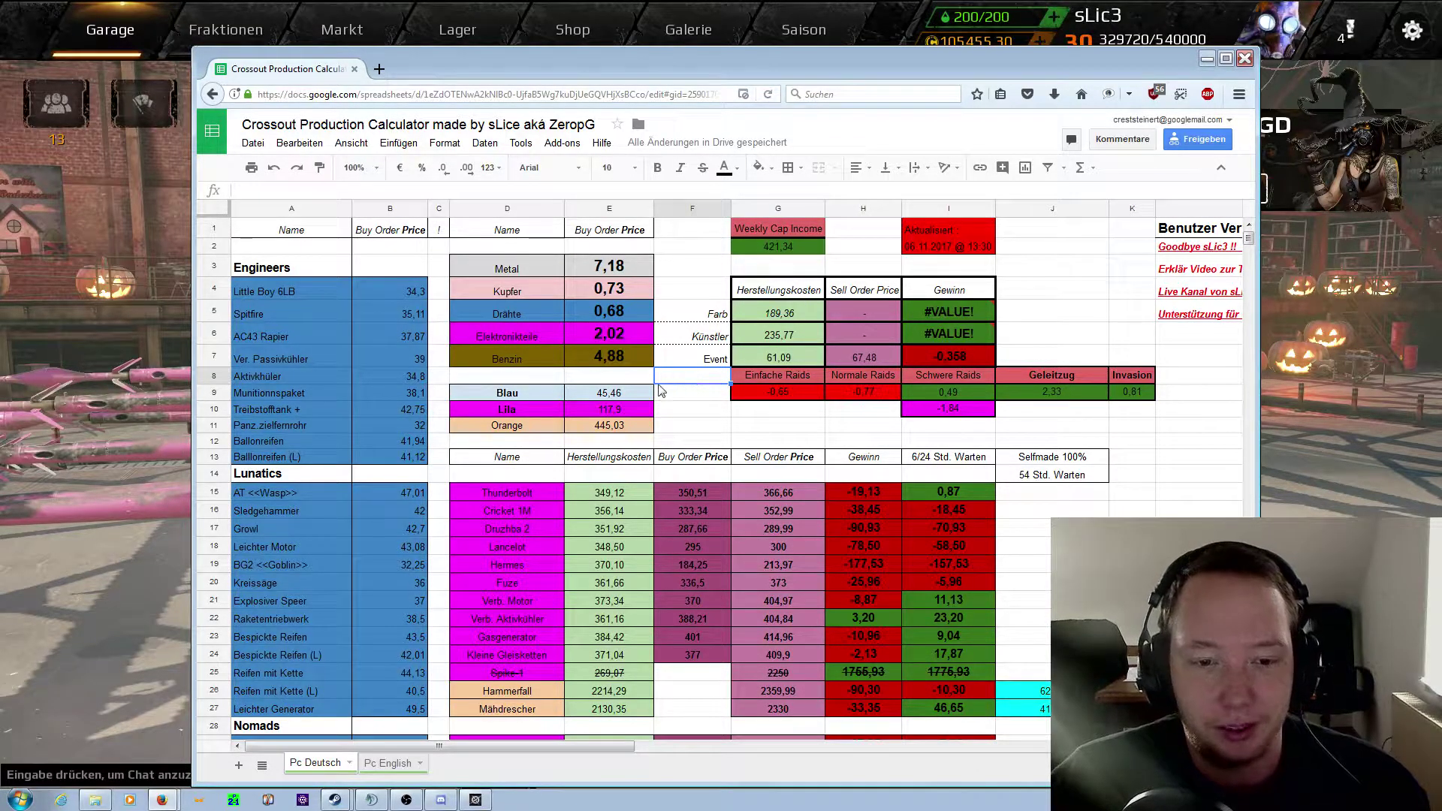
{"action": "scroll", "coordinate": [638, 387], "scroll_direction": "down", "scroll_amount": 2}
{"action": "scroll", "coordinate": [630, 372], "scroll_direction": "up", "scroll_amount": 1}
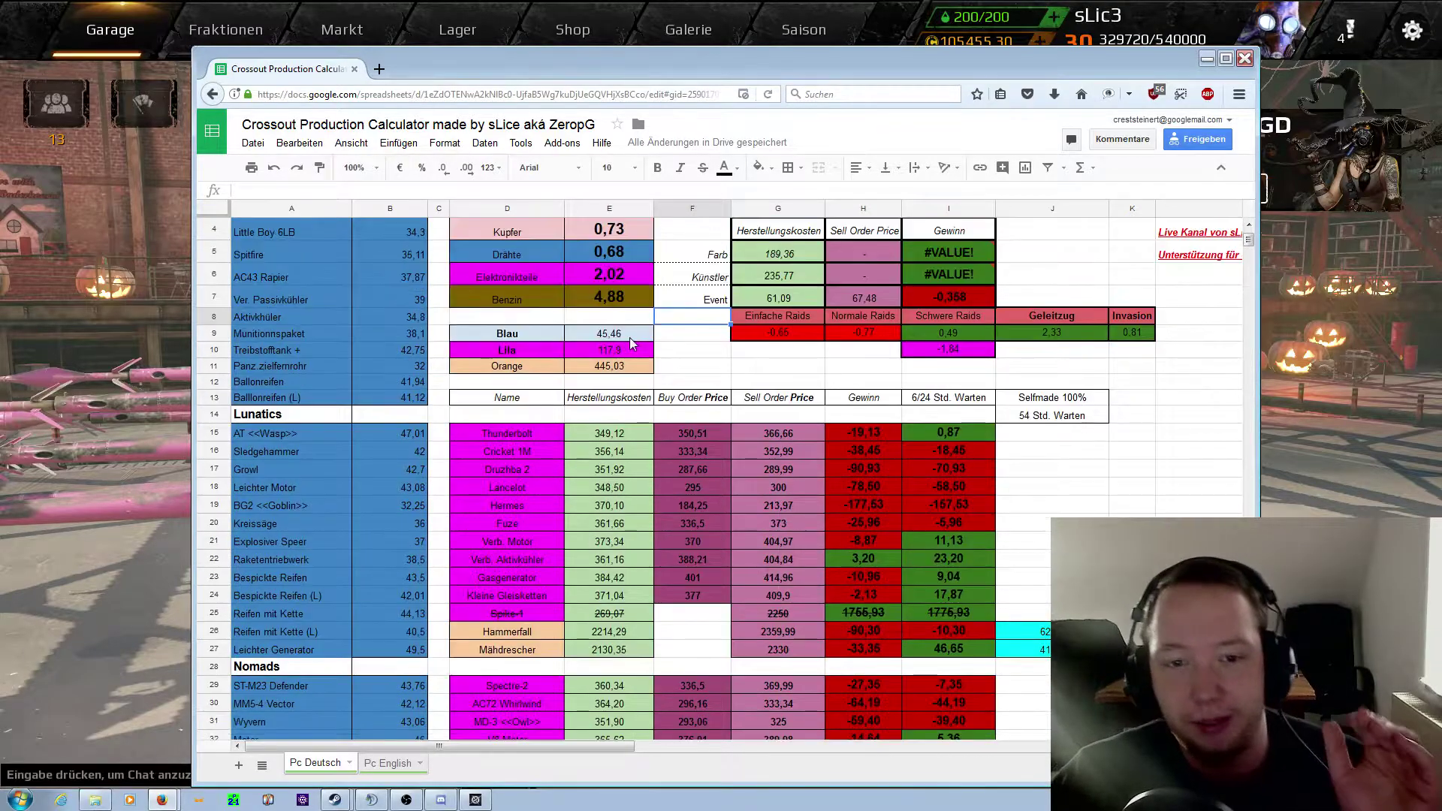
{"action": "scroll", "coordinate": [625, 356], "scroll_direction": "up", "scroll_amount": 1}
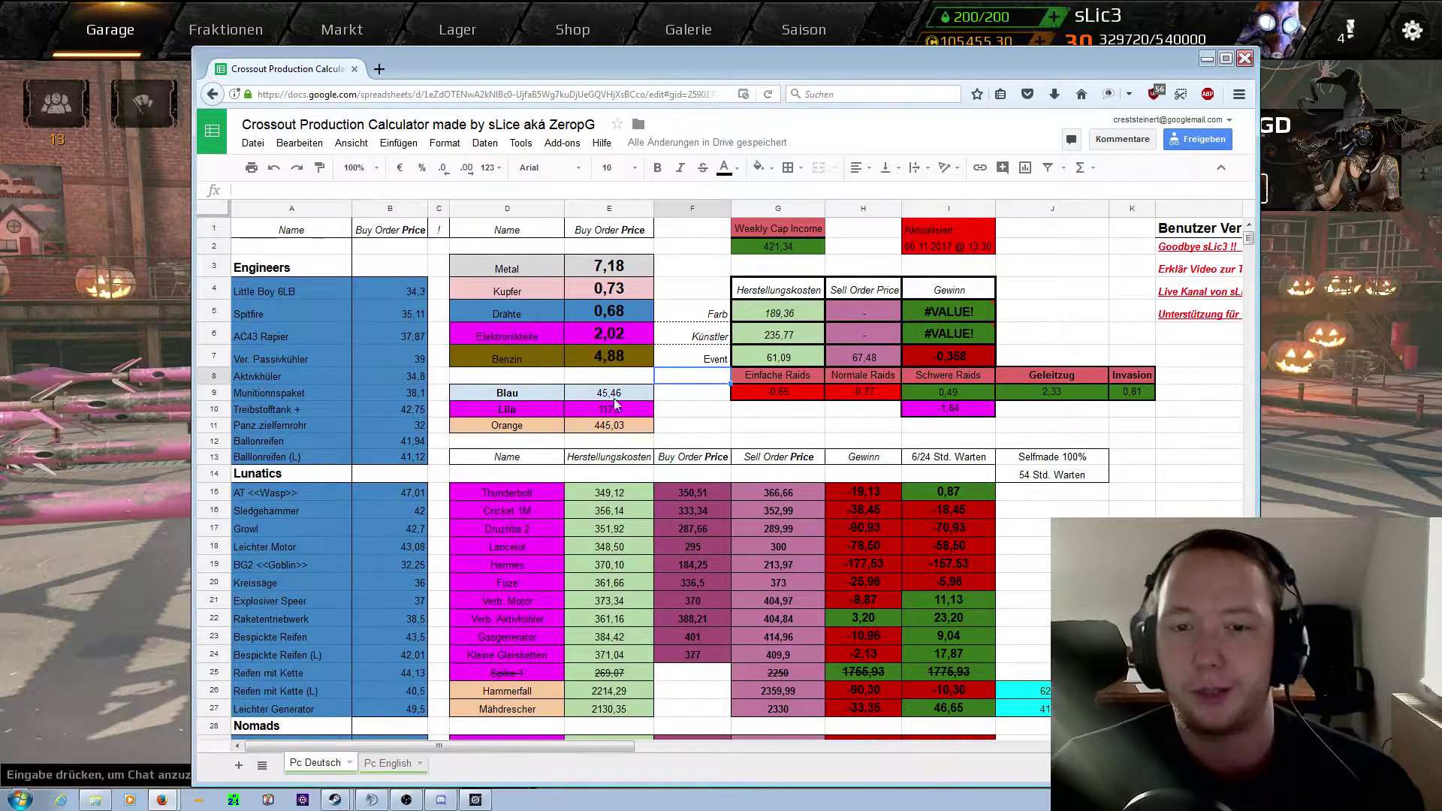
Step: Inspect the Lila formula in E10 and Blau formula in E9, then start editing E9
{"action": "left_click", "coordinate": [628, 398]}
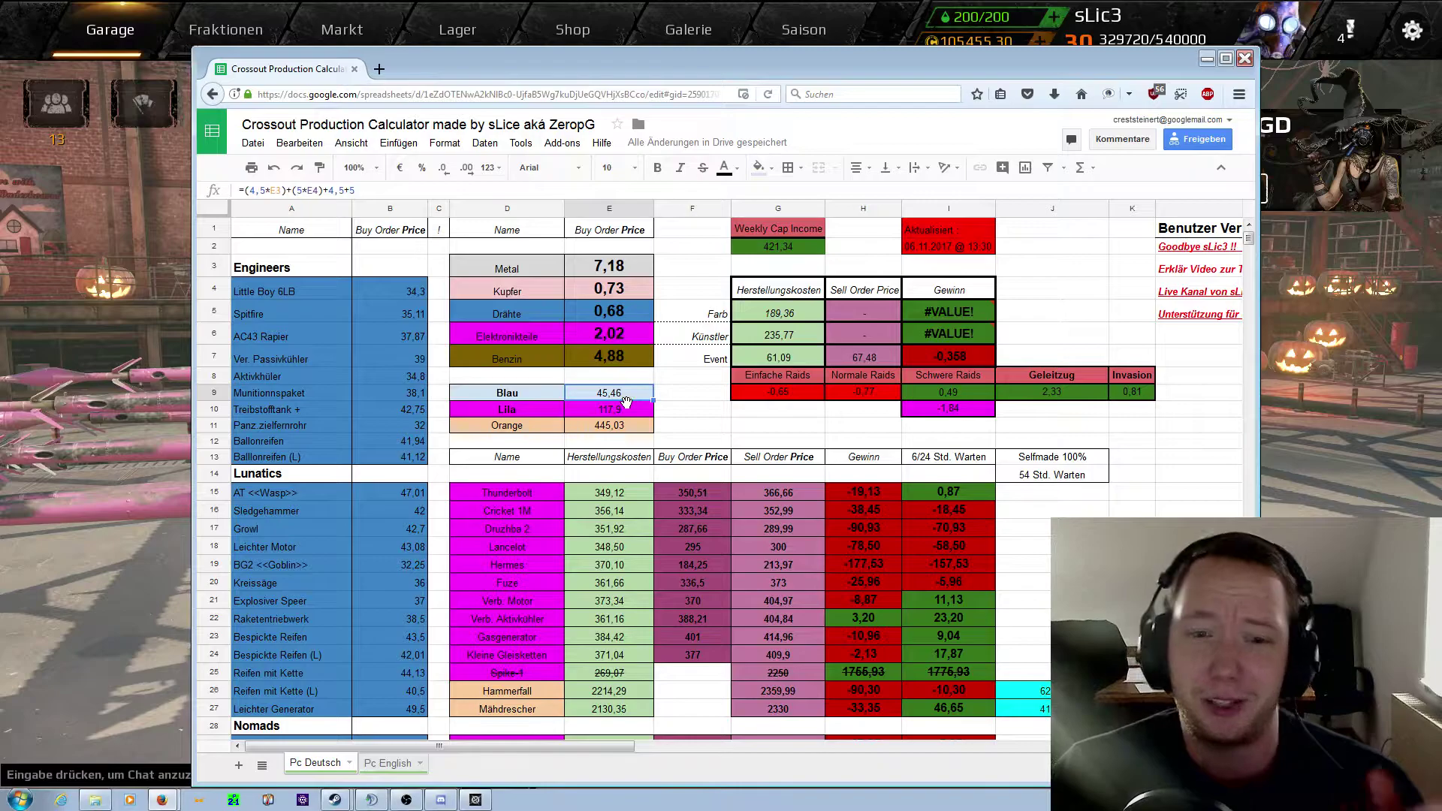
{"action": "left_click", "coordinate": [629, 410]}
{"action": "left_click", "coordinate": [713, 413]}
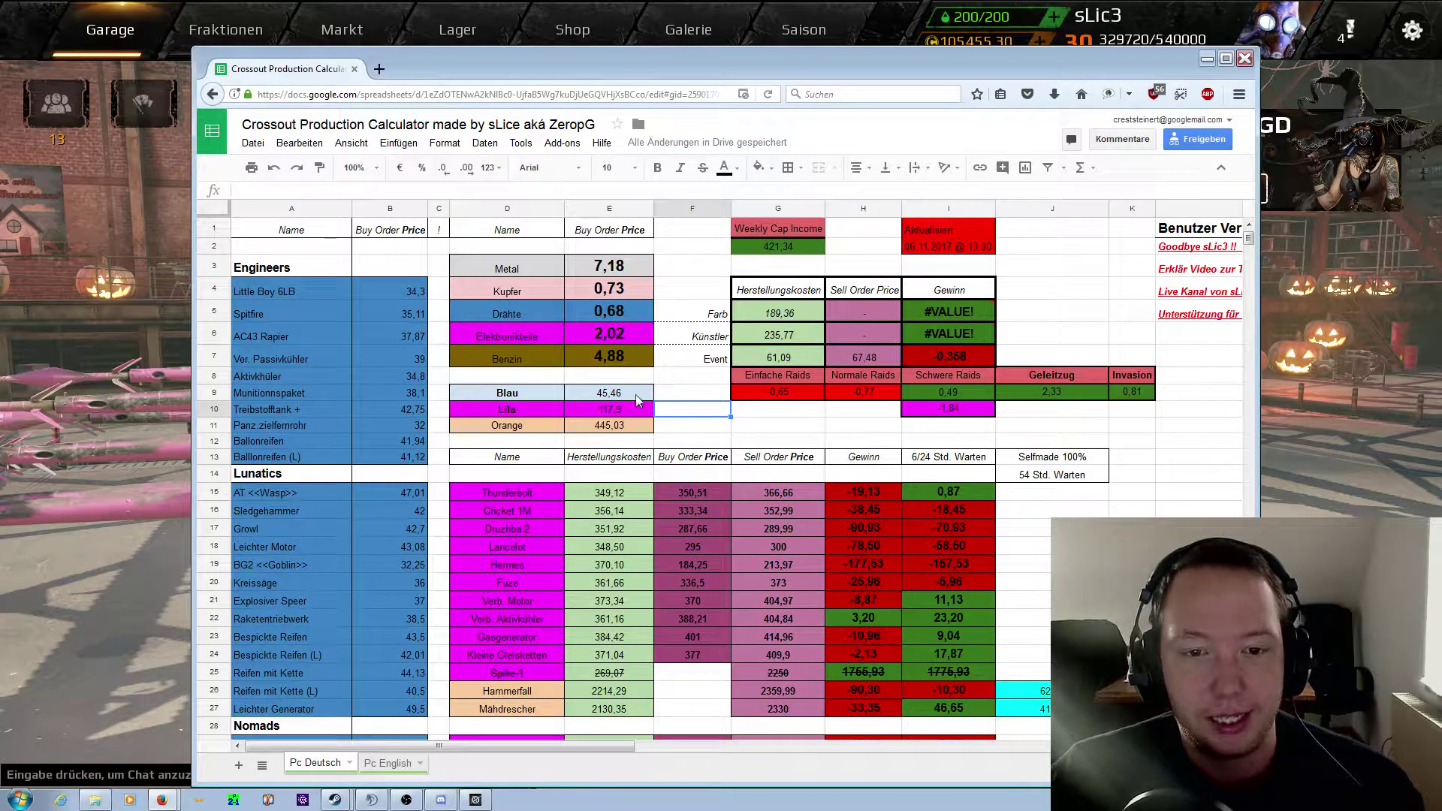
{"action": "left_click", "coordinate": [636, 399]}
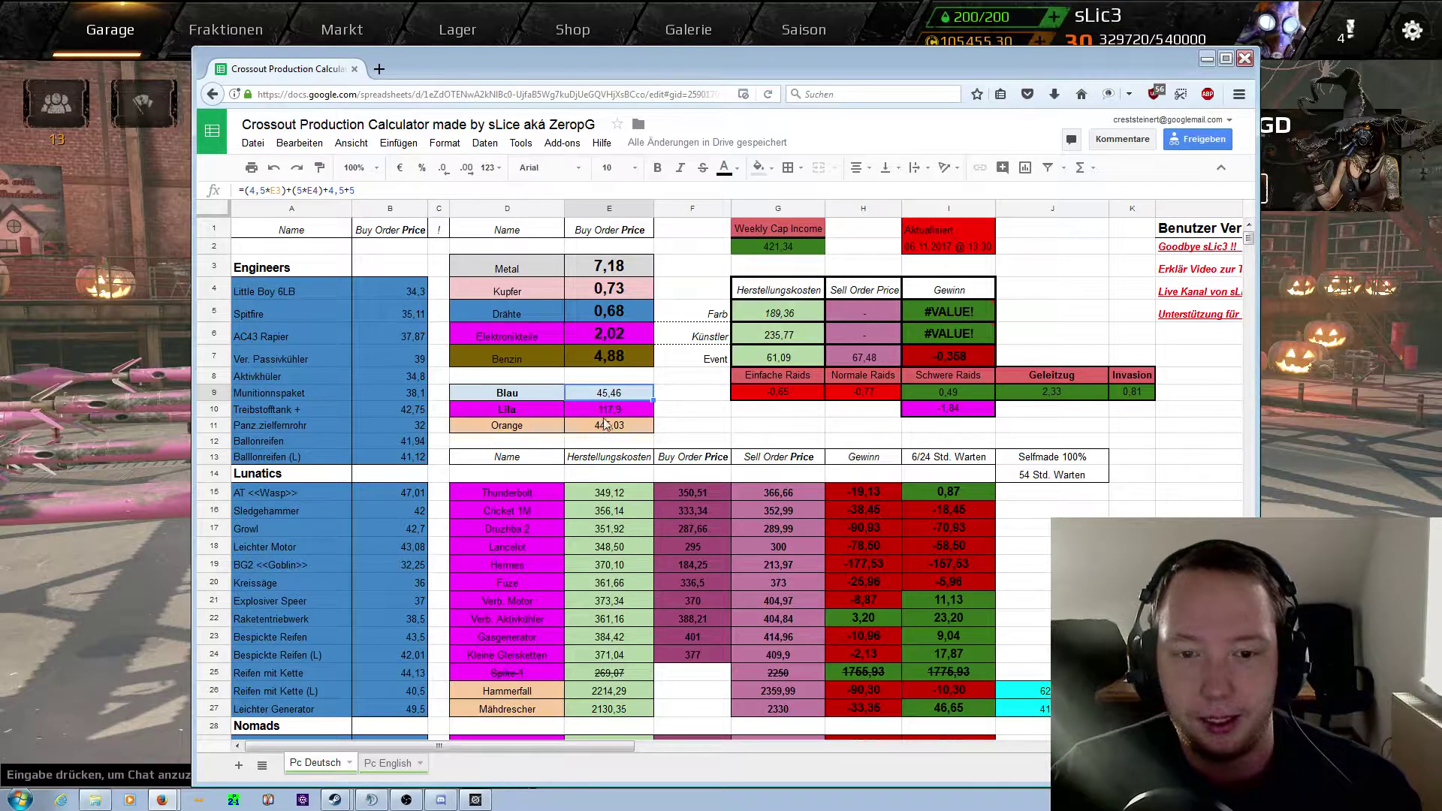
{"action": "left_click", "coordinate": [721, 409]}
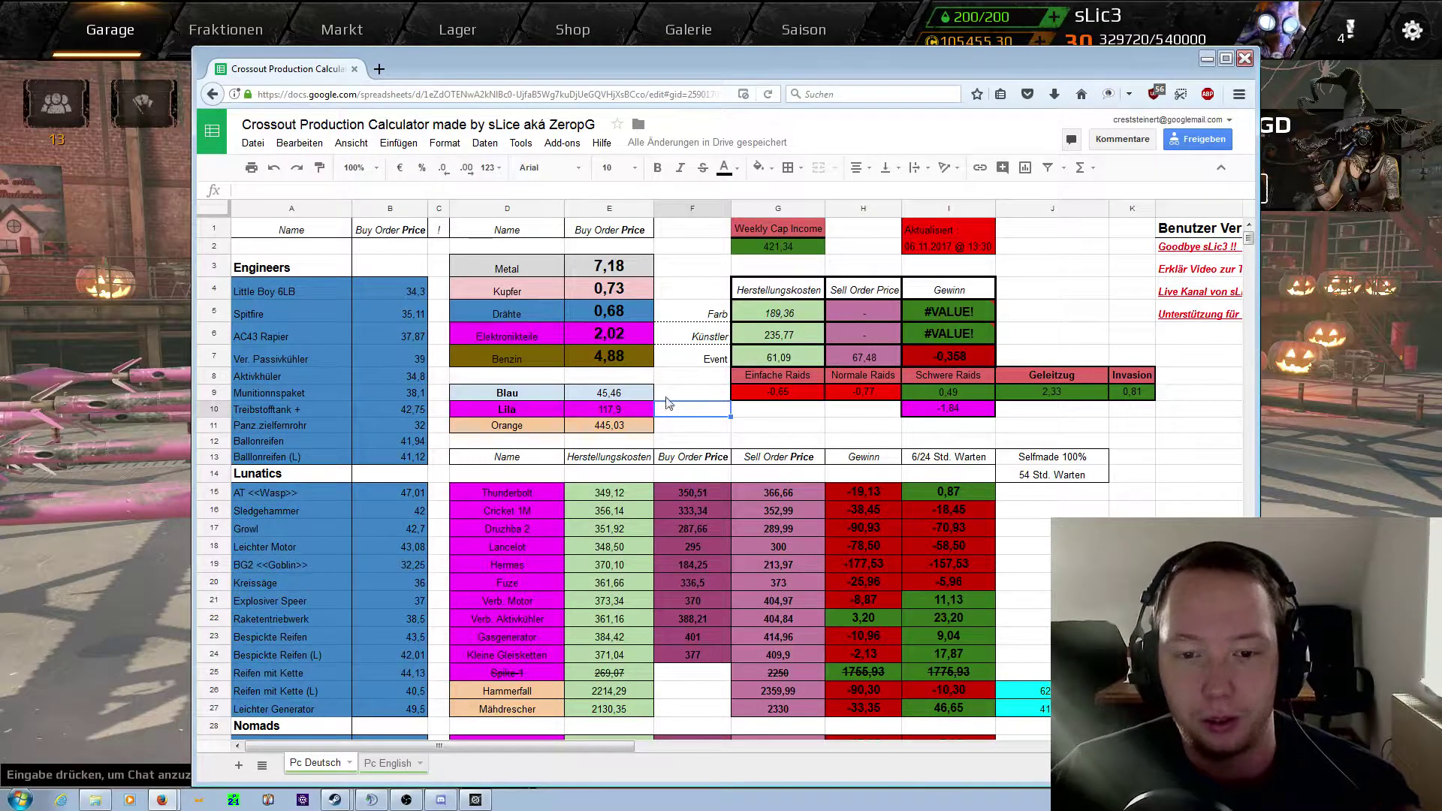
{"action": "left_click", "coordinate": [634, 394]}
{"action": "left_click", "coordinate": [266, 190]}
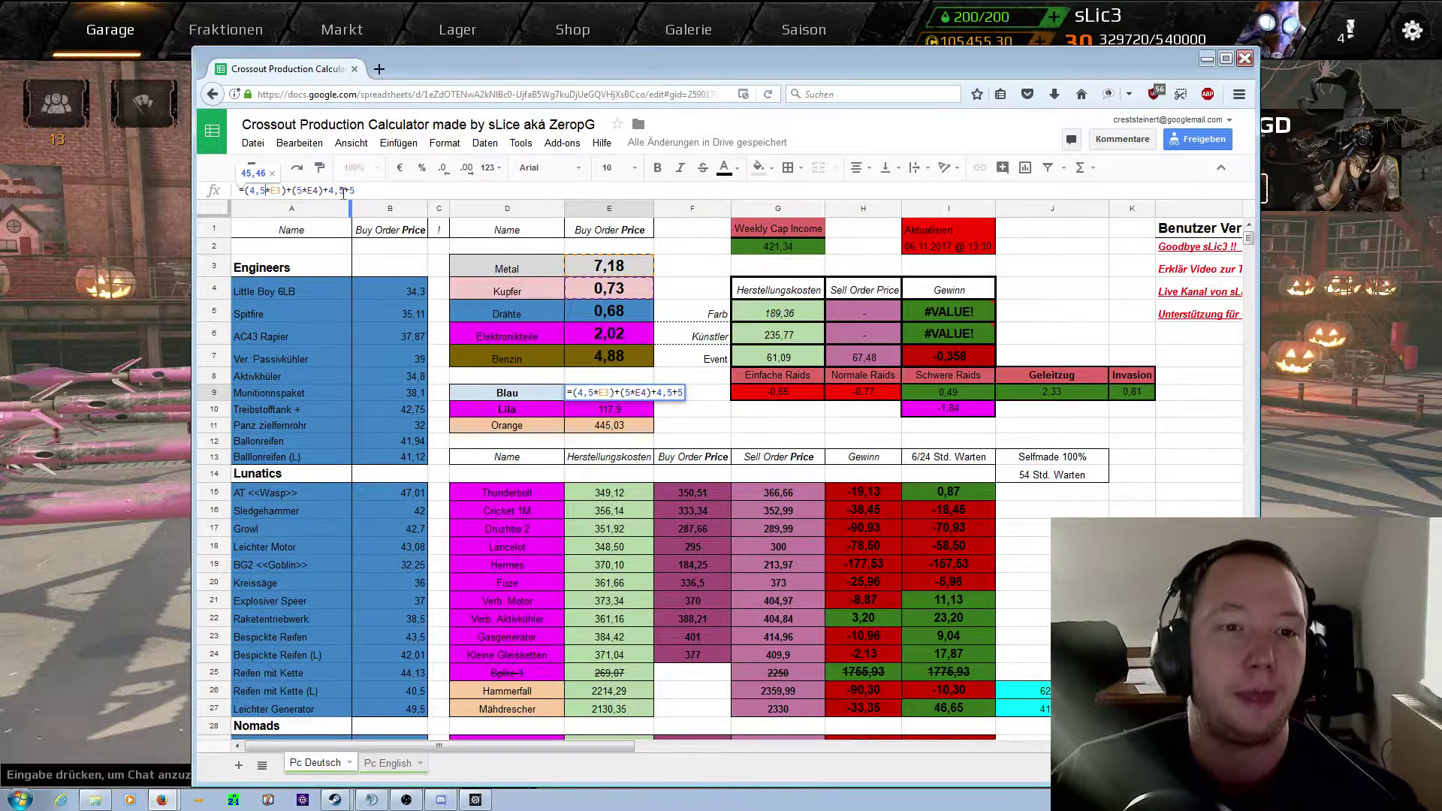
{"action": "left_click_drag", "start_coordinate": [329, 190], "coordinate": [351, 190]}
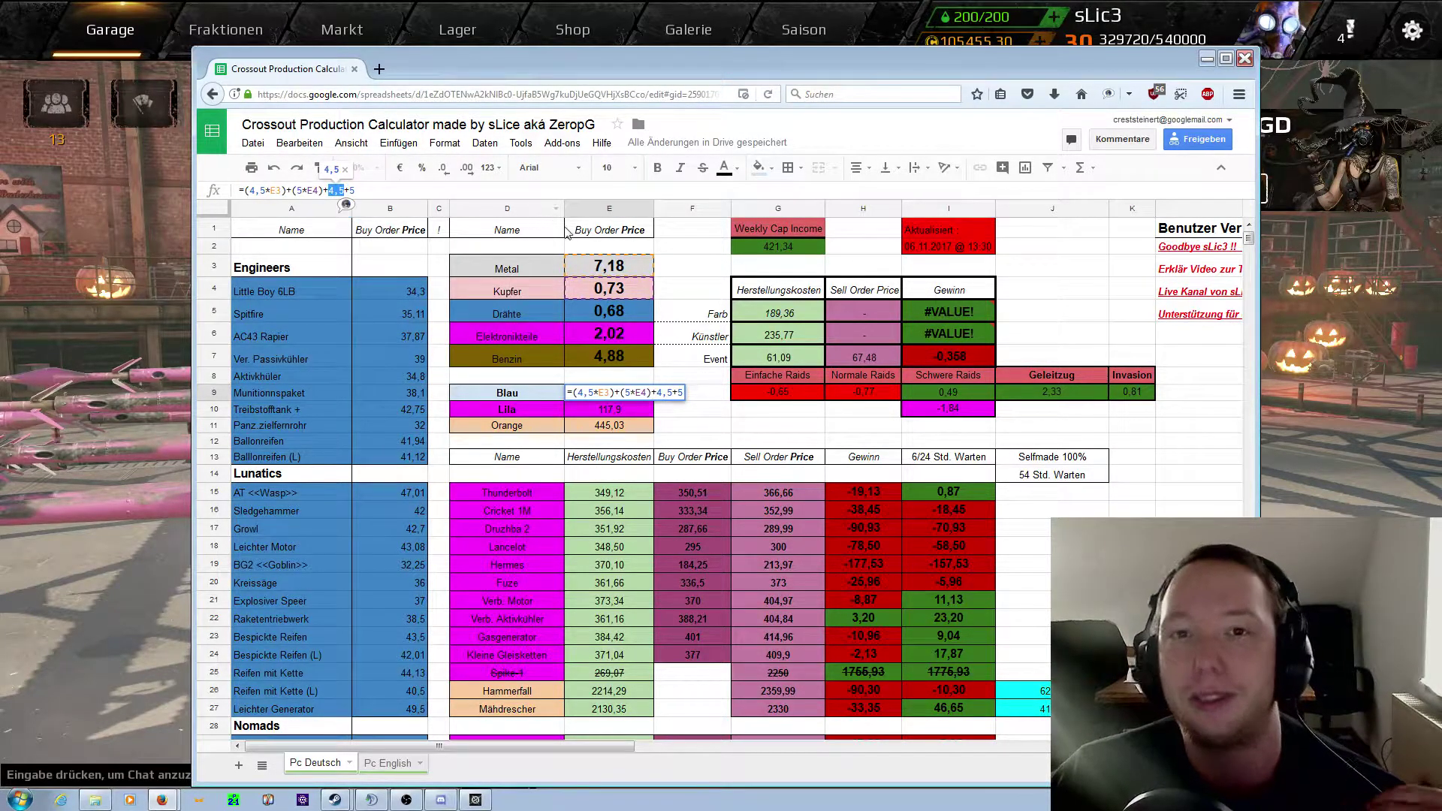
{"action": "left_click", "coordinate": [684, 253]}
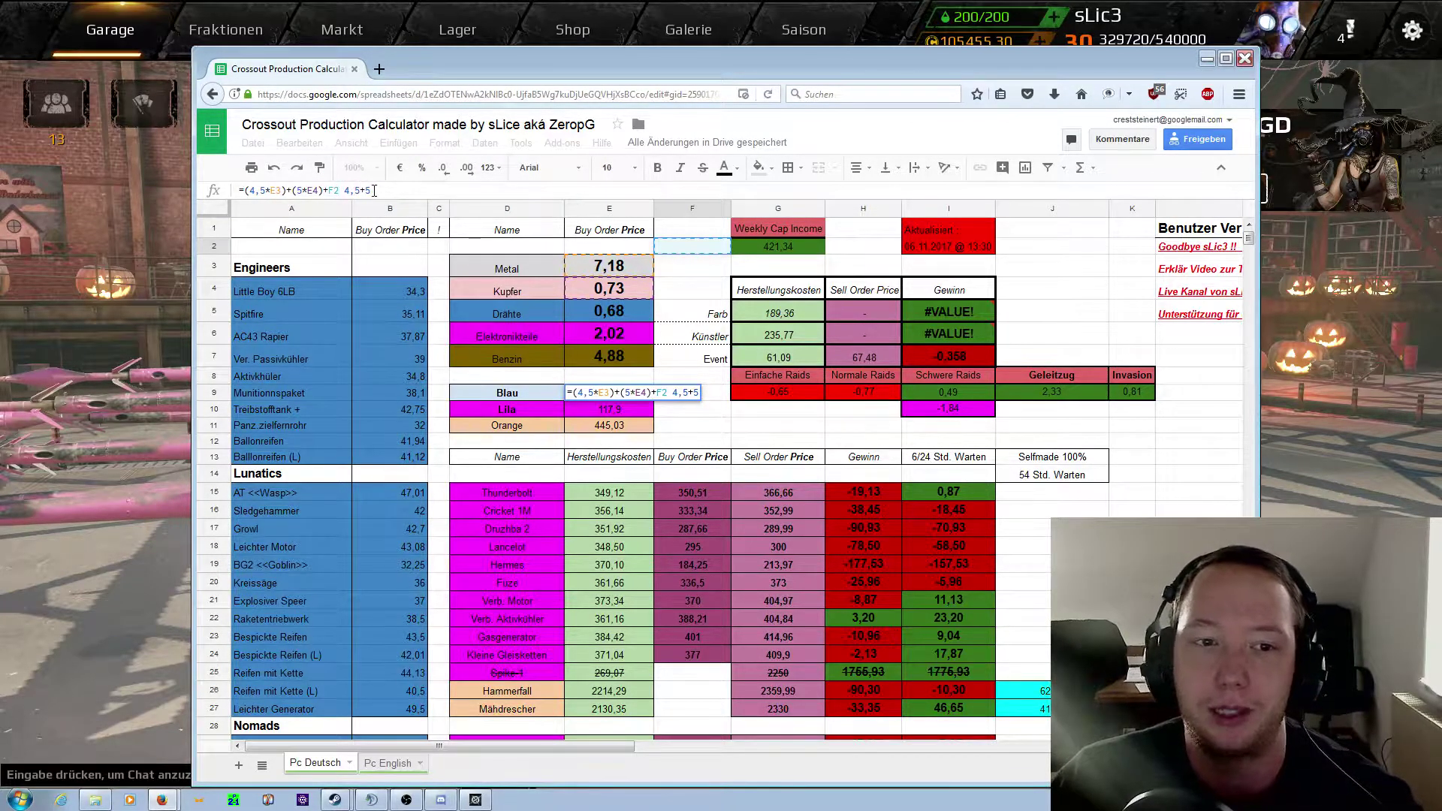
{"action": "key", "text": "BackSpace"}
{"action": "key", "text": "BackSpace"}
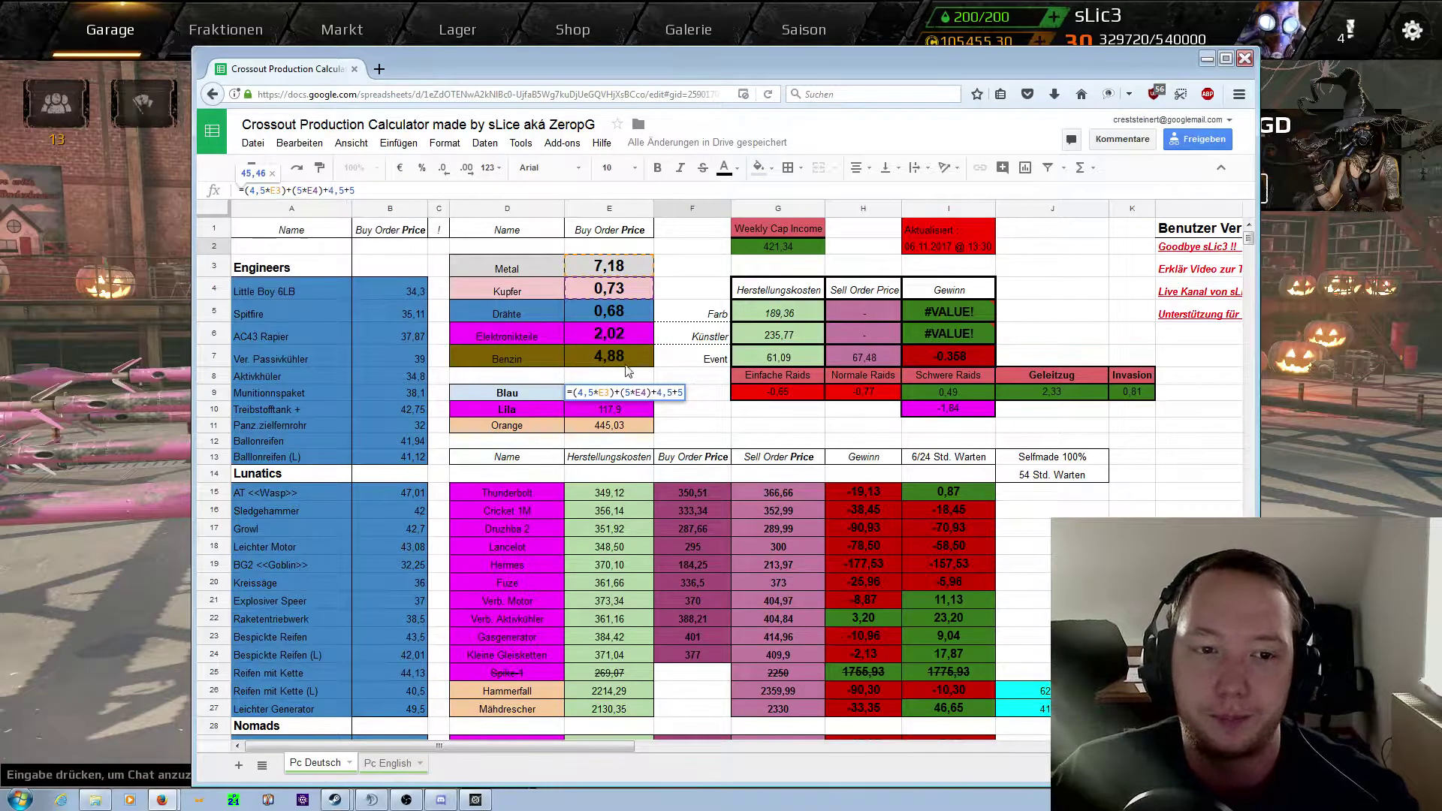
{"action": "key", "text": "Return"}
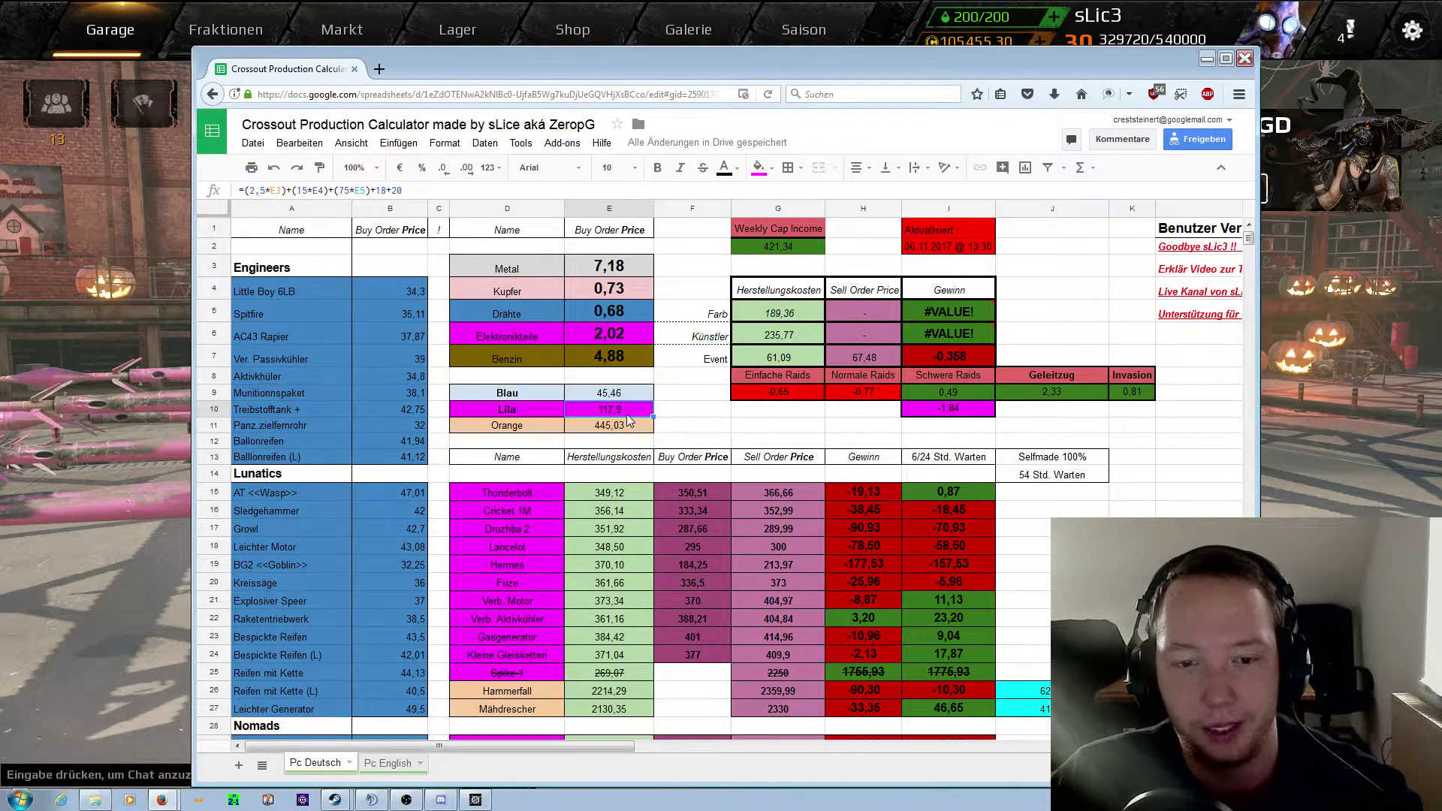
{"action": "left_click", "coordinate": [630, 425]}
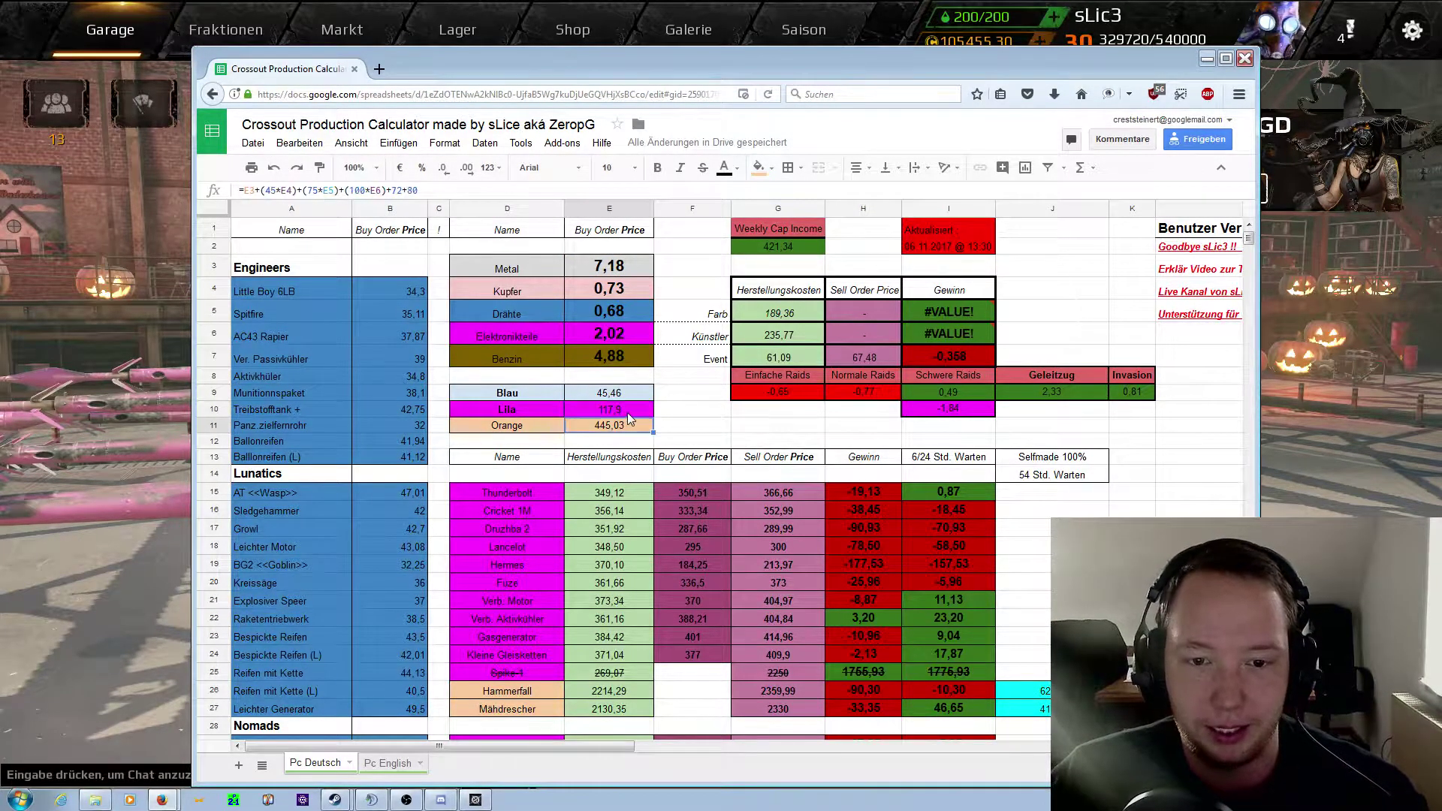
{"action": "left_click", "coordinate": [687, 422]}
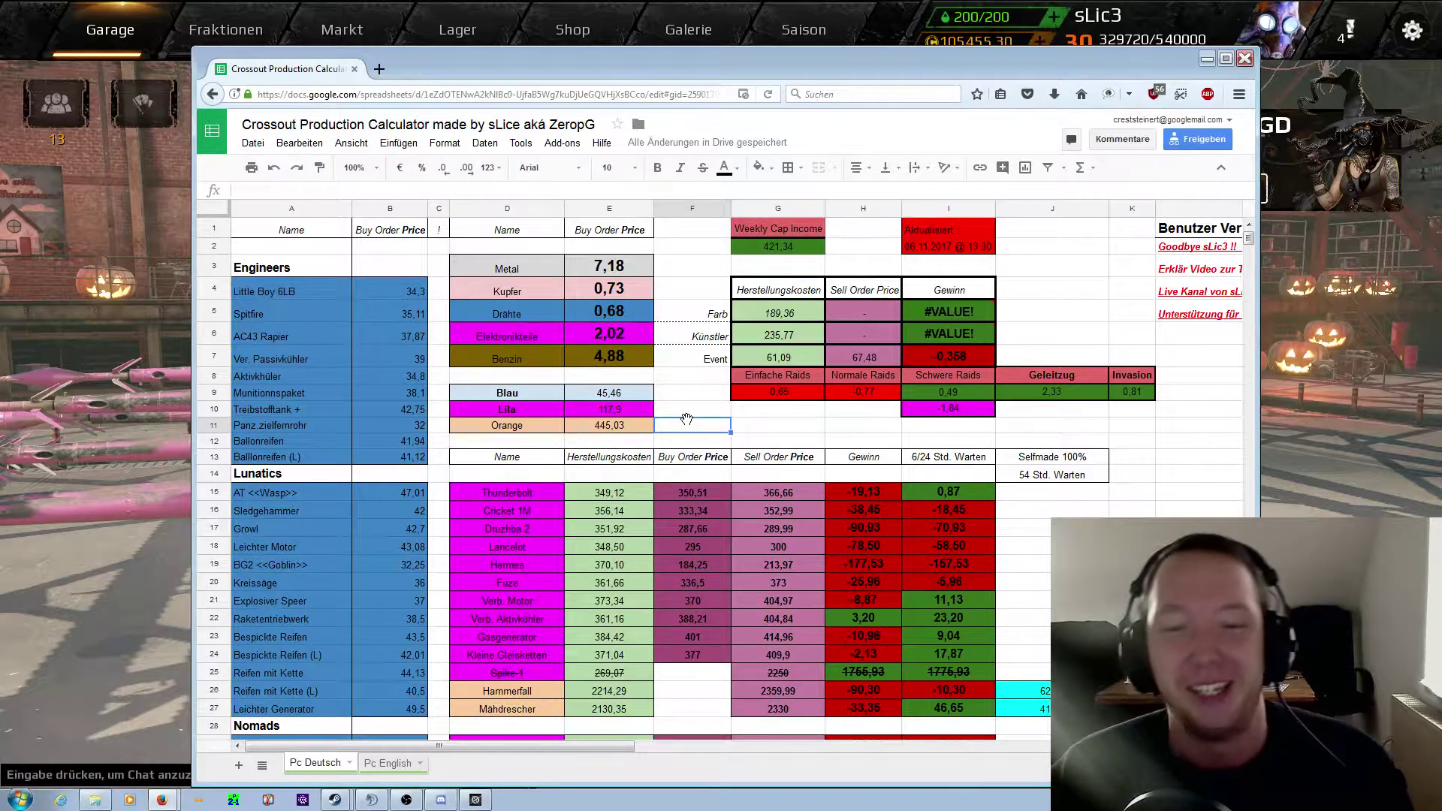
{"action": "scroll", "coordinate": [631, 310], "scroll_direction": "down", "scroll_amount": 3}
{"action": "scroll", "coordinate": [589, 402], "scroll_direction": "up", "scroll_amount": 3}
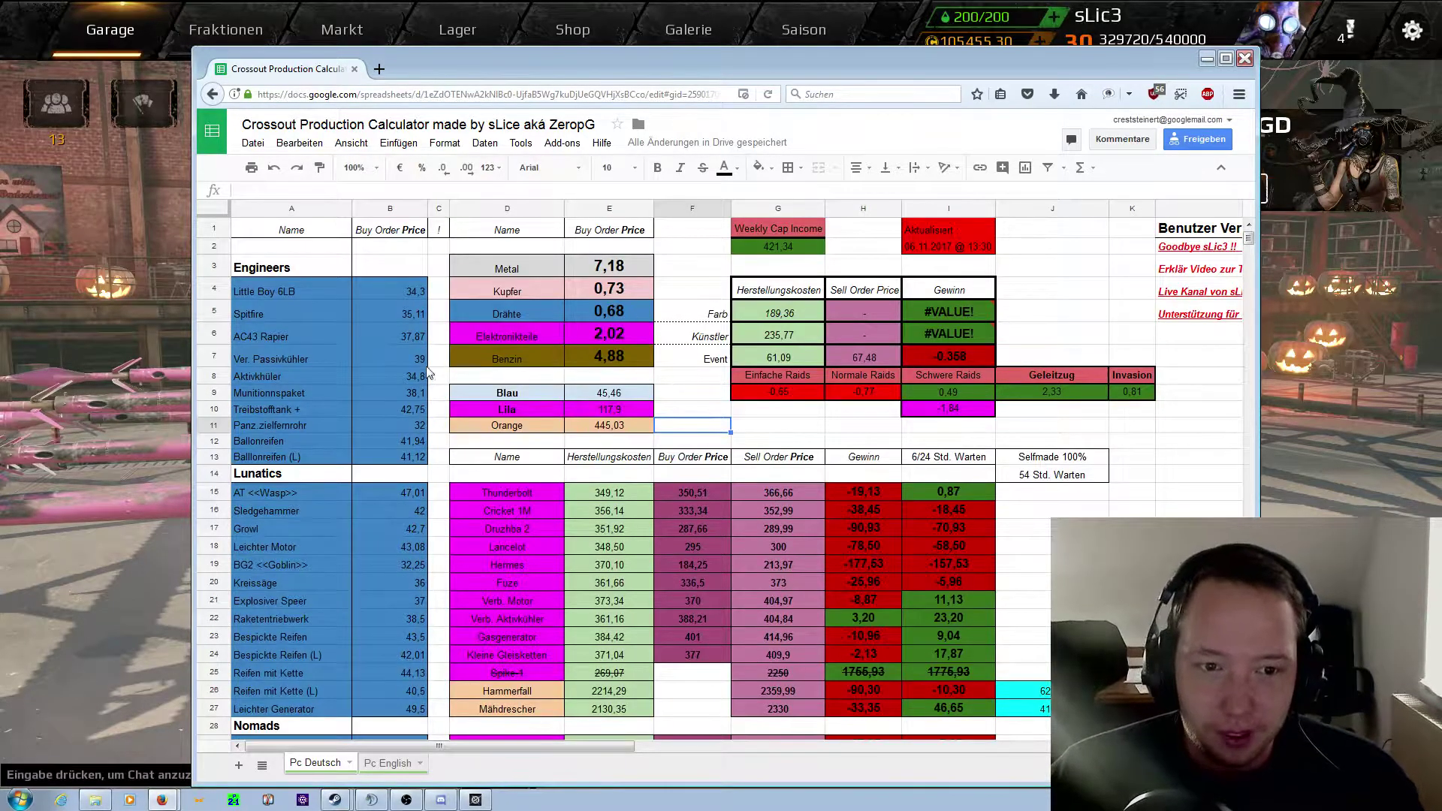
{"action": "left_click", "coordinate": [386, 290]}
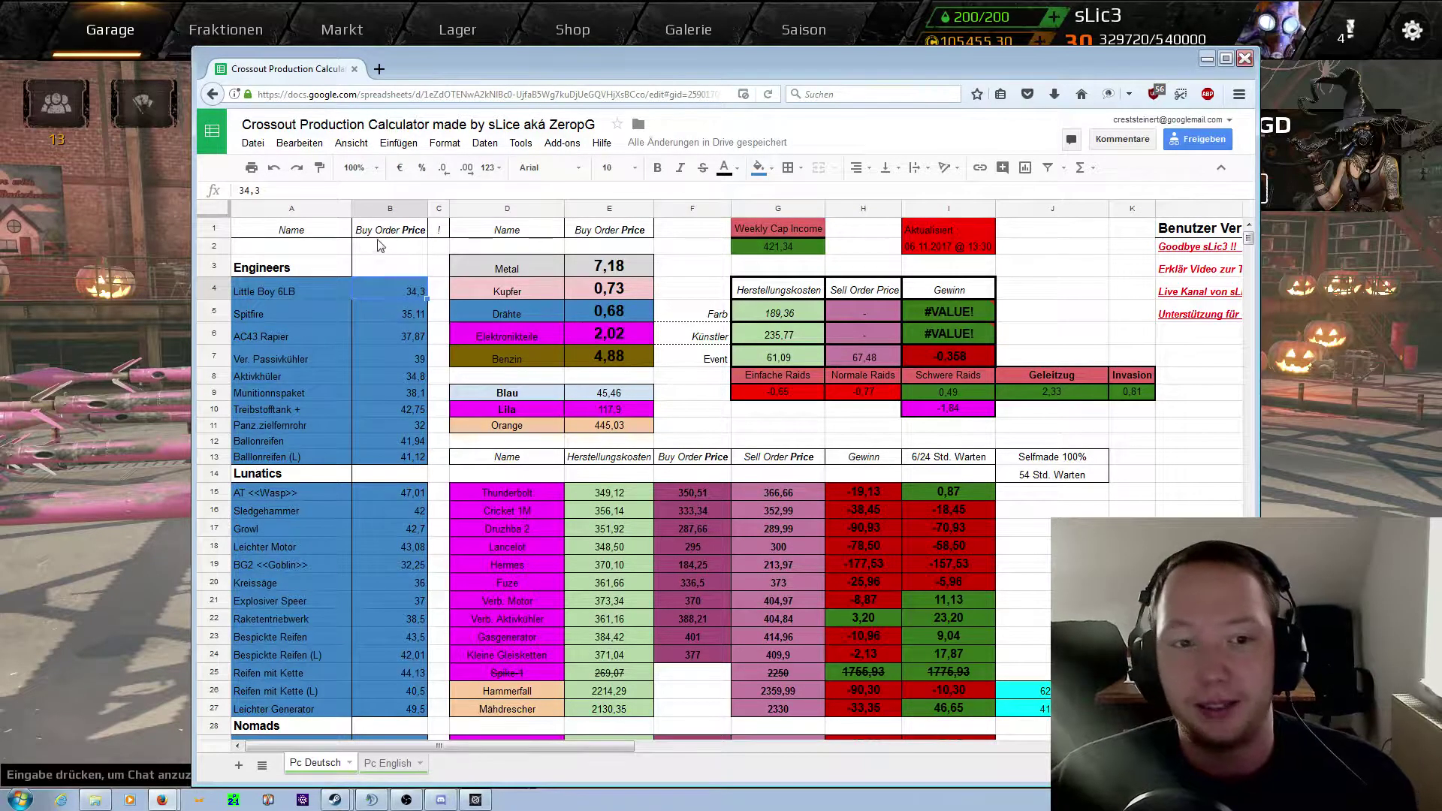
{"action": "left_click", "coordinate": [392, 313]}
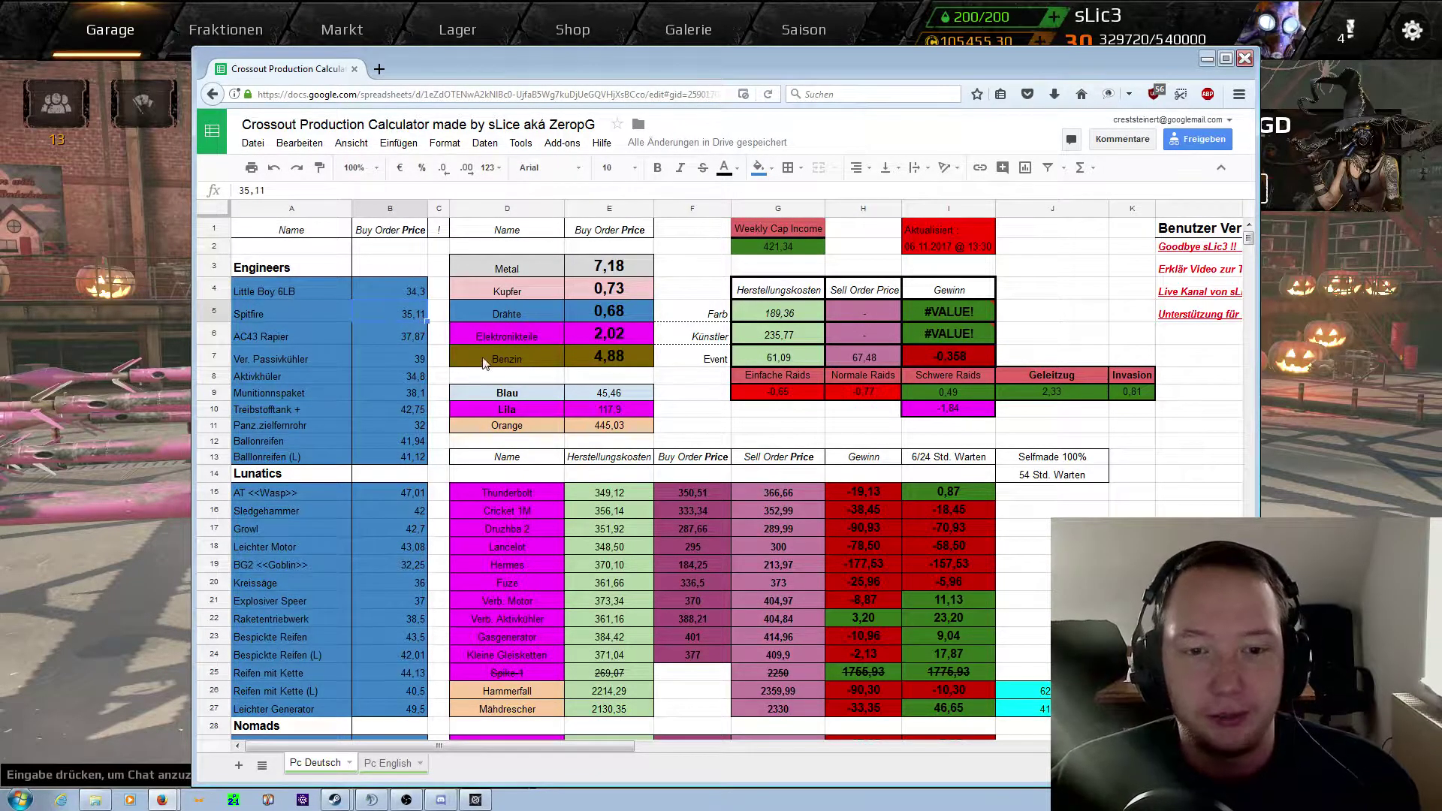
{"action": "left_click", "coordinate": [620, 394]}
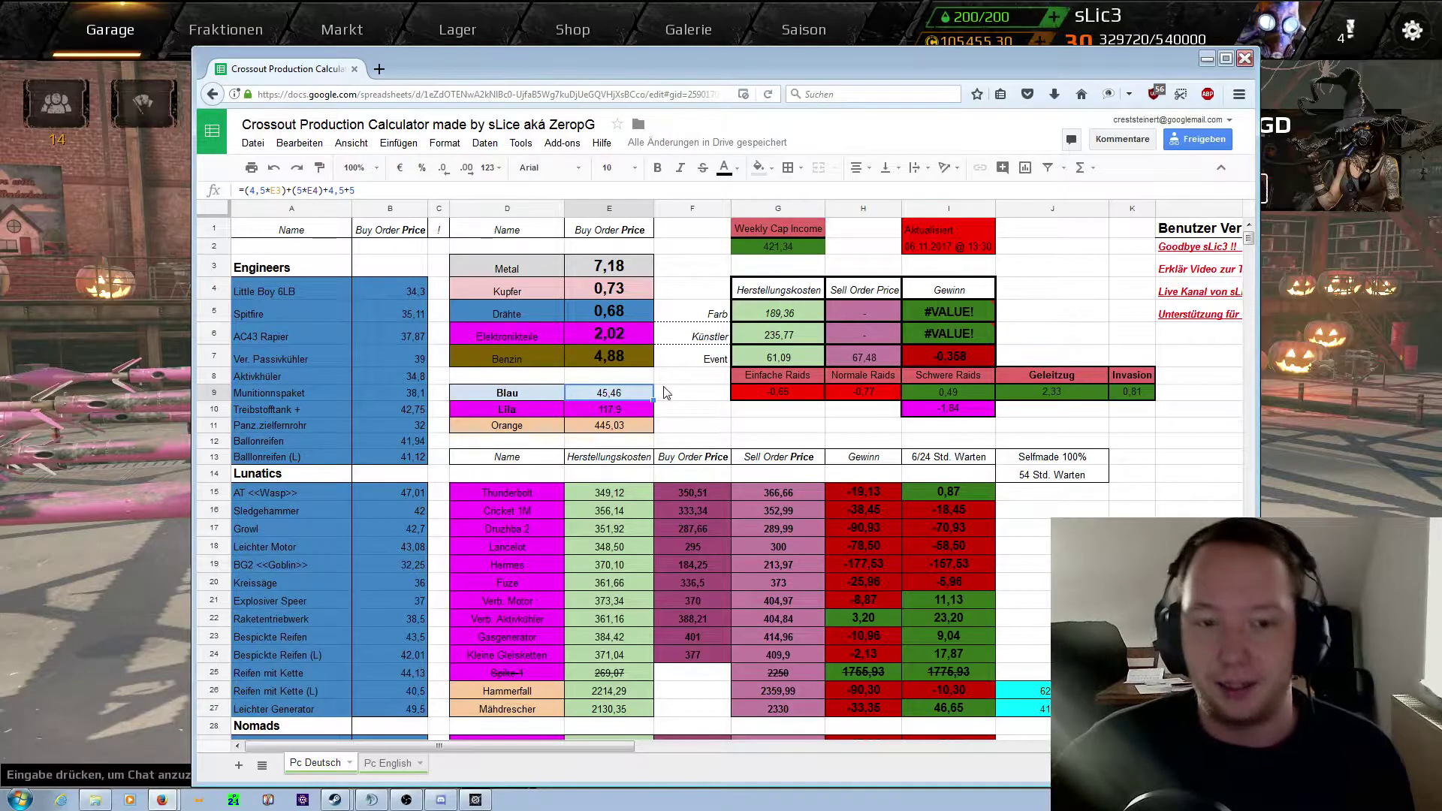
Step: Check the Little Boy 6LB price, then scroll down and select the Sidekick price in B57
{"action": "left_click", "coordinate": [421, 294]}
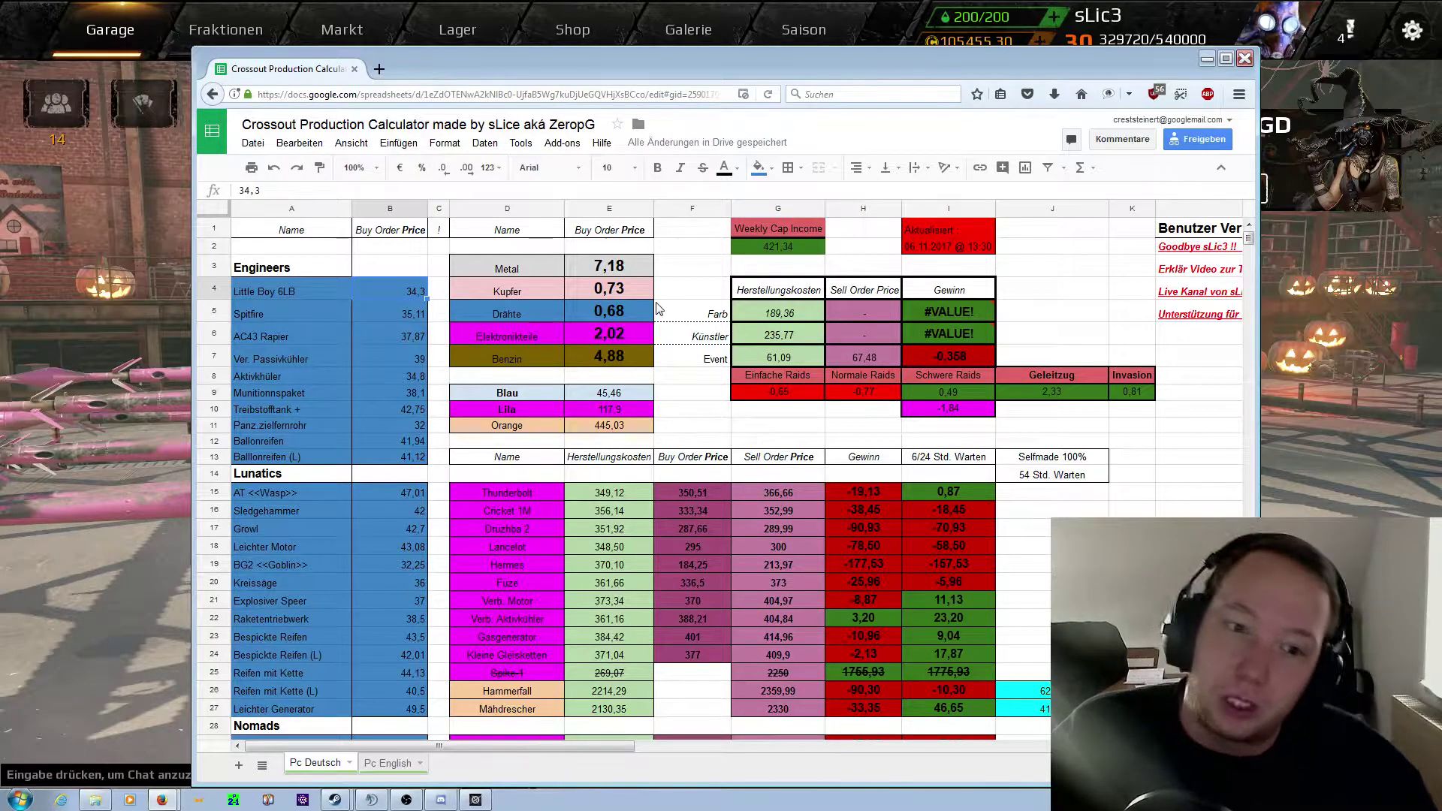
{"action": "left_click", "coordinate": [655, 308]}
{"action": "scroll", "coordinate": [479, 393], "scroll_direction": "down", "scroll_amount": 3}
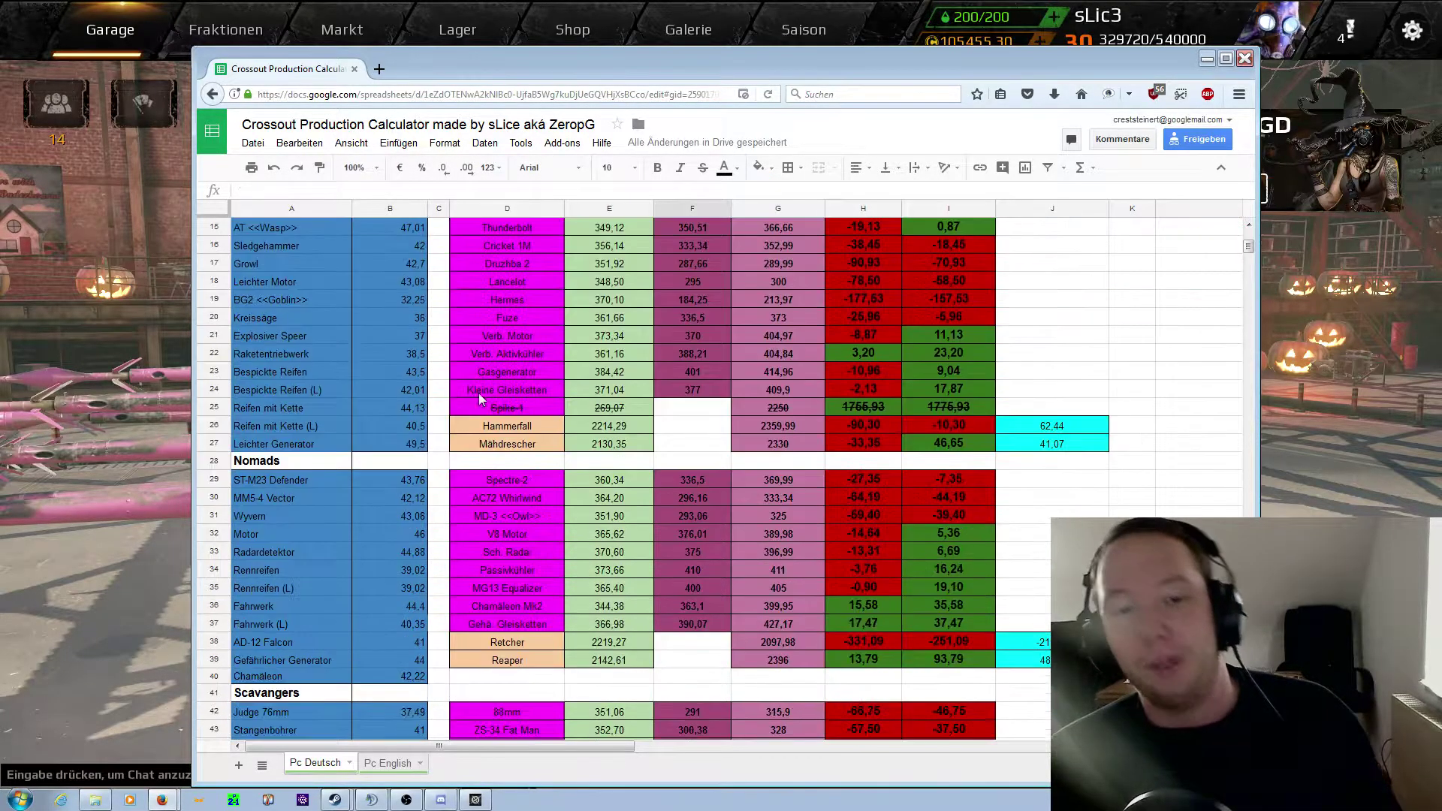
{"action": "scroll", "coordinate": [450, 428], "scroll_direction": "down", "scroll_amount": 4}
{"action": "scroll", "coordinate": [431, 456], "scroll_direction": "down", "scroll_amount": 4}
{"action": "left_click", "coordinate": [407, 517]}
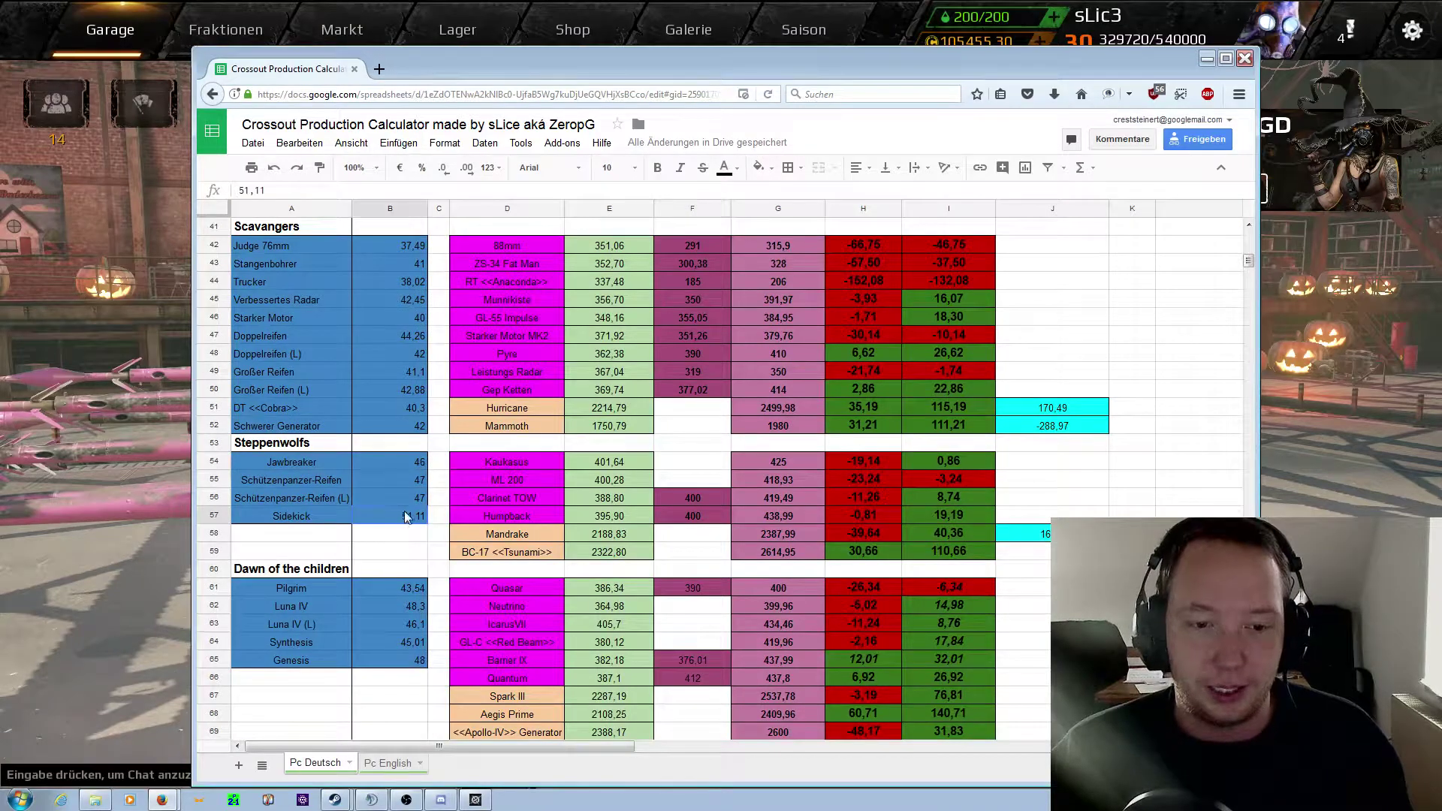
Step: Search the Crossout market for 'SIde' and open Sidekick's listing, offered from 51.80
{"action": "left_click", "coordinate": [188, 212]}
{"action": "left_click", "coordinate": [368, 10]}
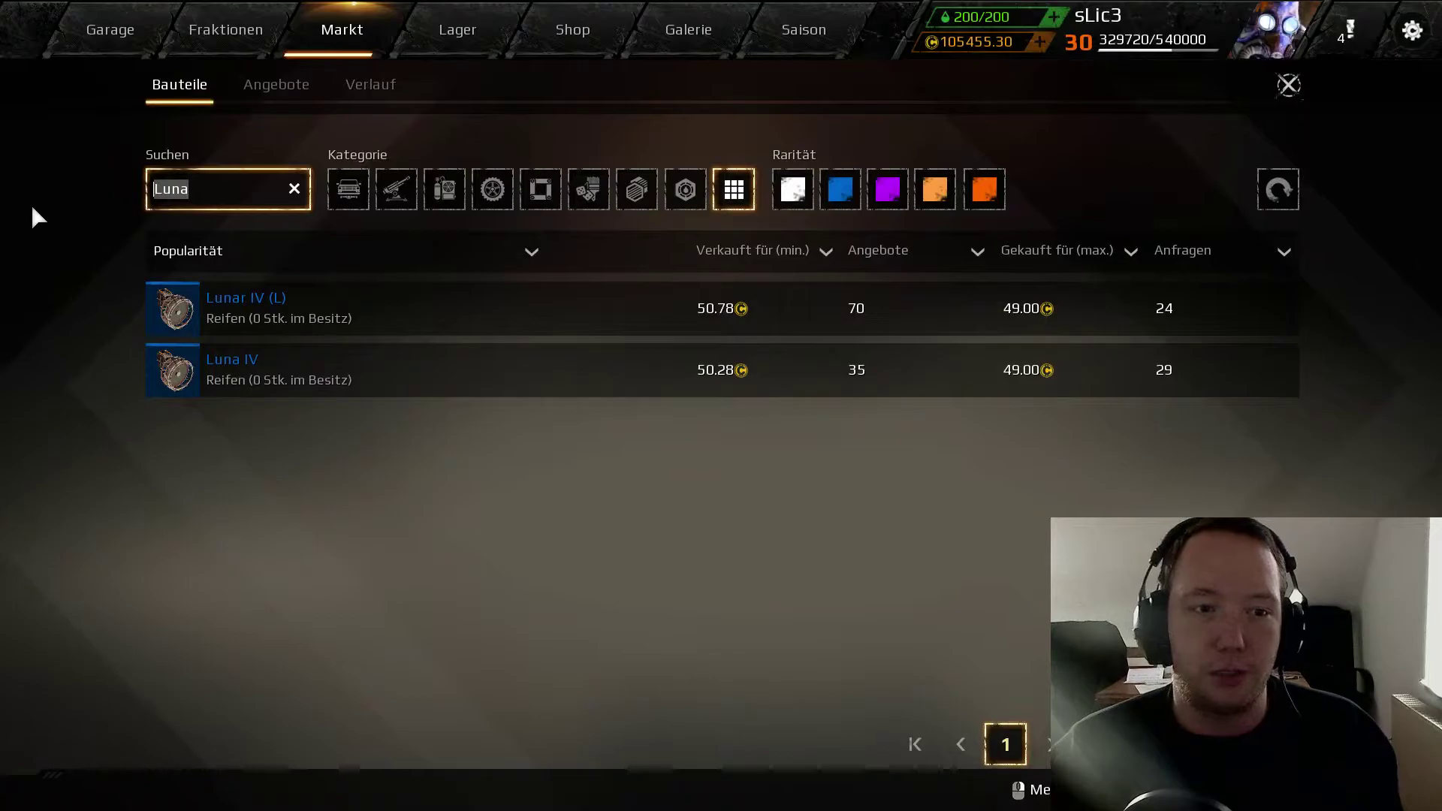
{"action": "type", "text": "SIde"}
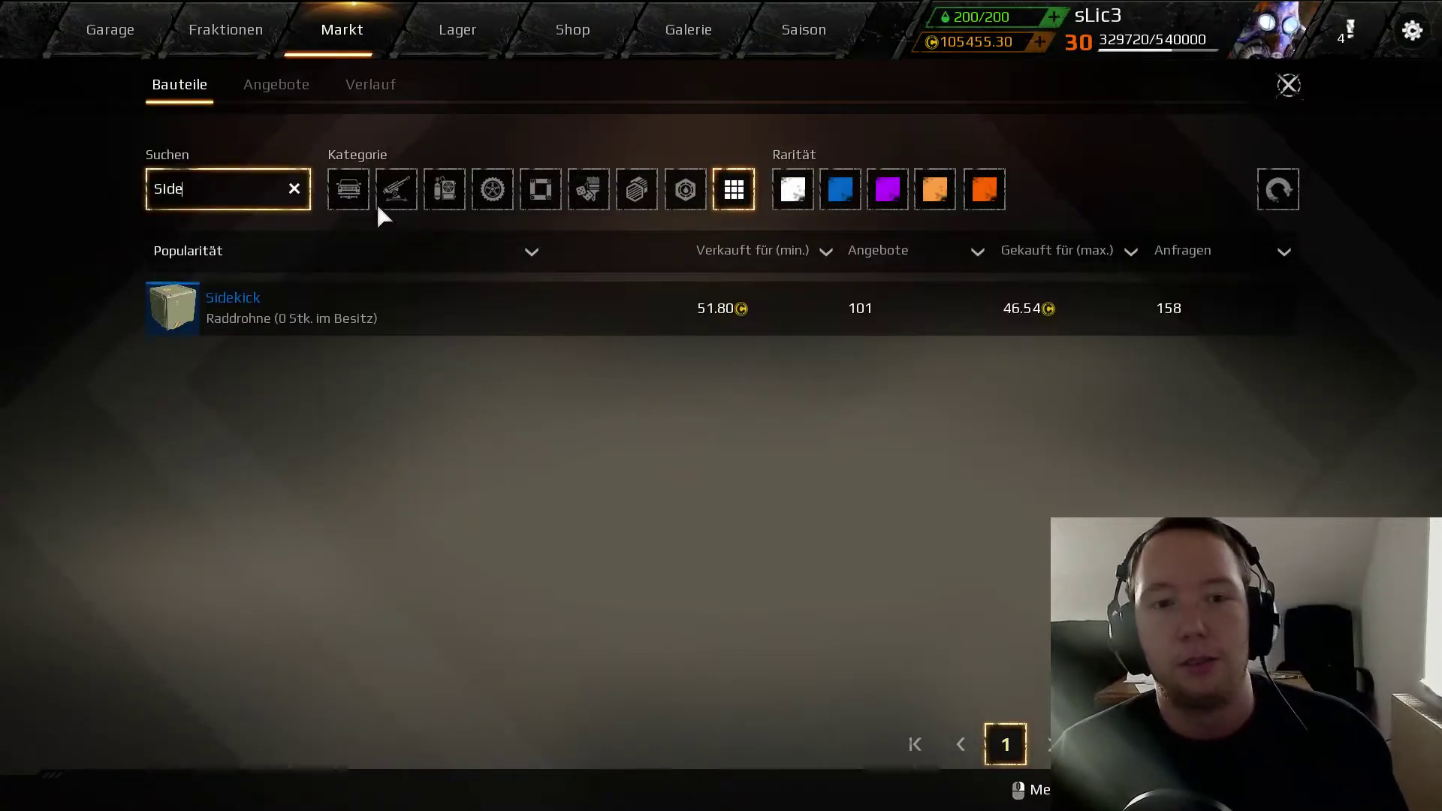
{"action": "left_click", "coordinate": [489, 322]}
{"action": "key", "text": "alt+Tab"}
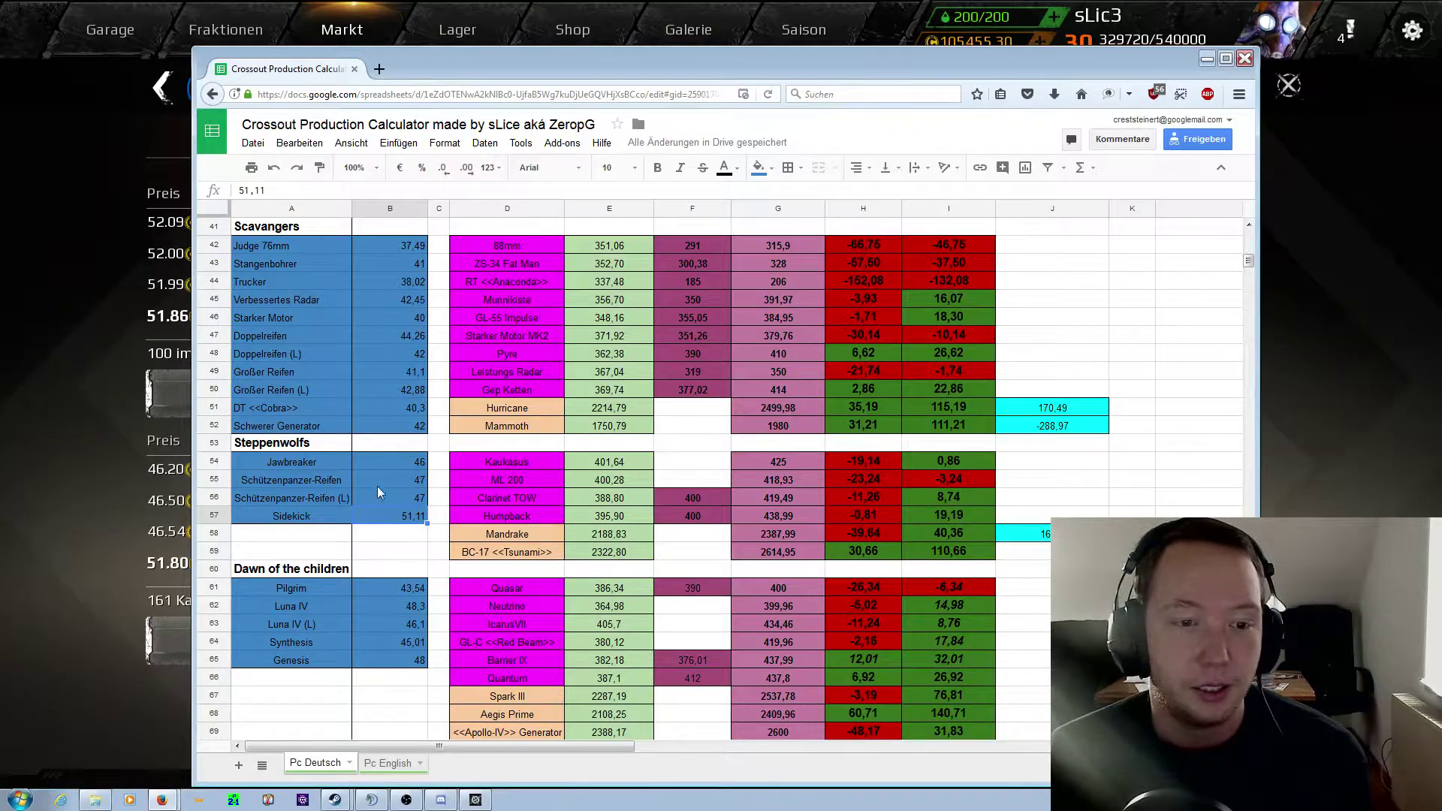
Step: Change Sidekick's B57 buy price to 51,86 and scroll back to the top
{"action": "type", "text": ",86"}
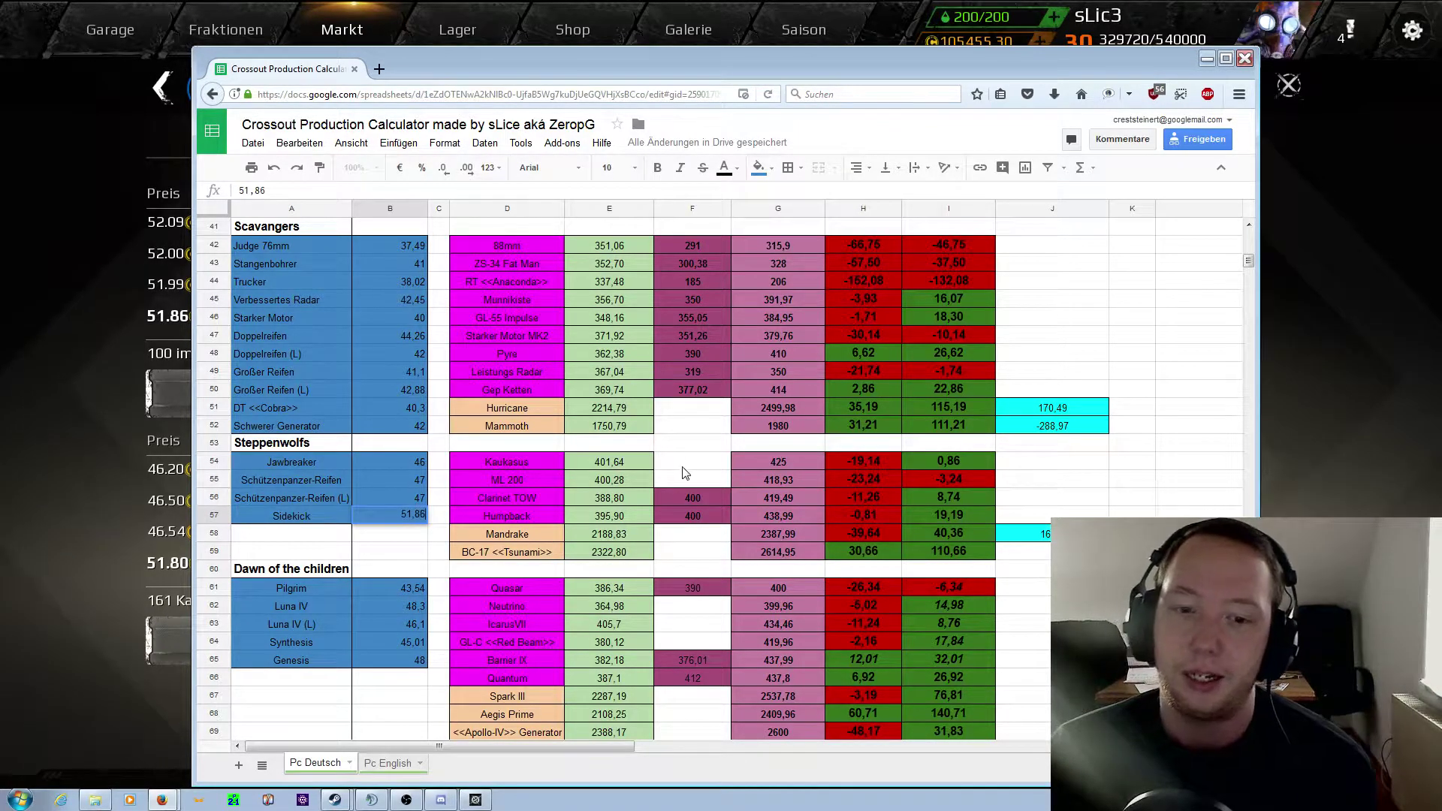
{"action": "left_click", "coordinate": [710, 466]}
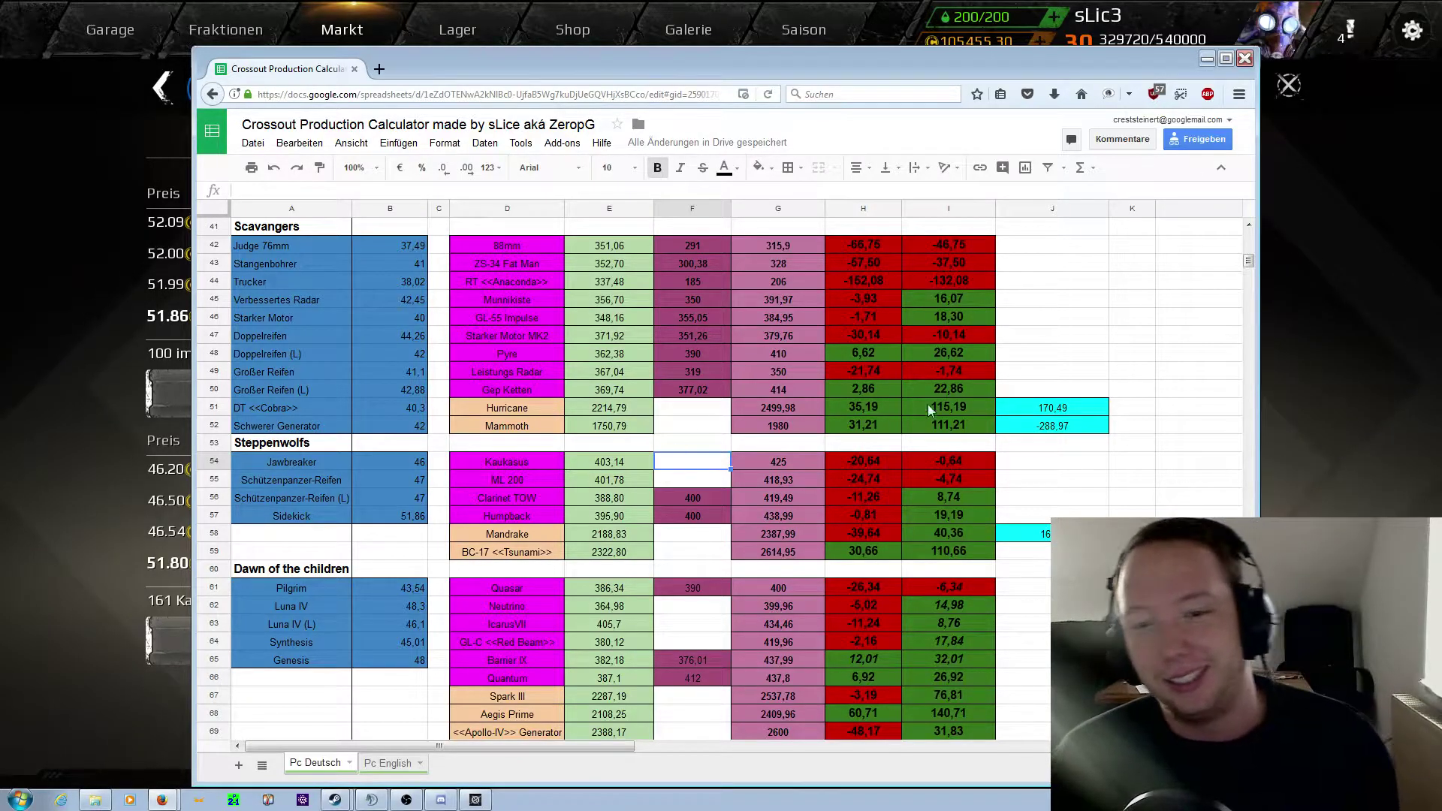
{"action": "left_click", "coordinate": [1090, 318]}
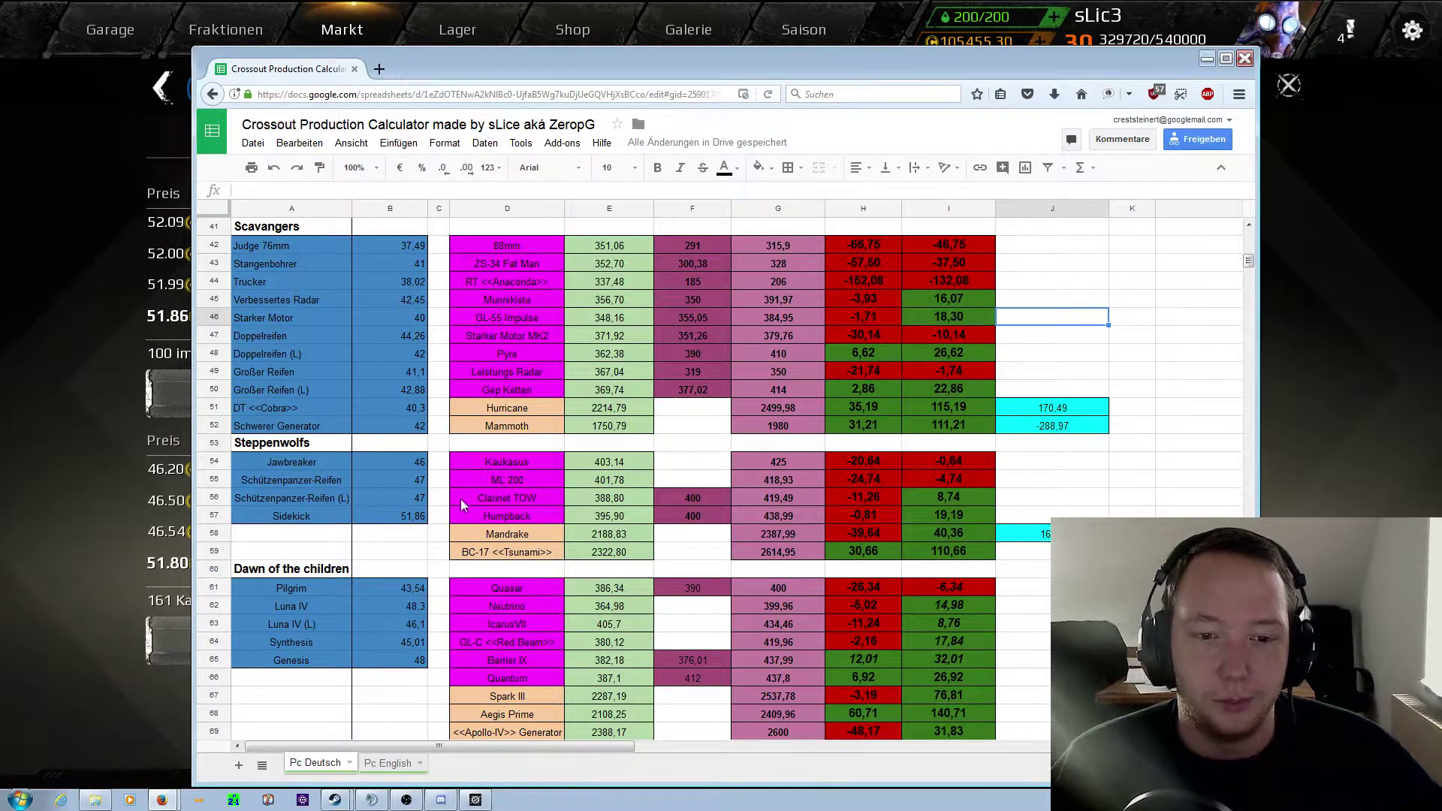
{"action": "scroll", "coordinate": [461, 498], "scroll_direction": "up", "scroll_amount": 1}
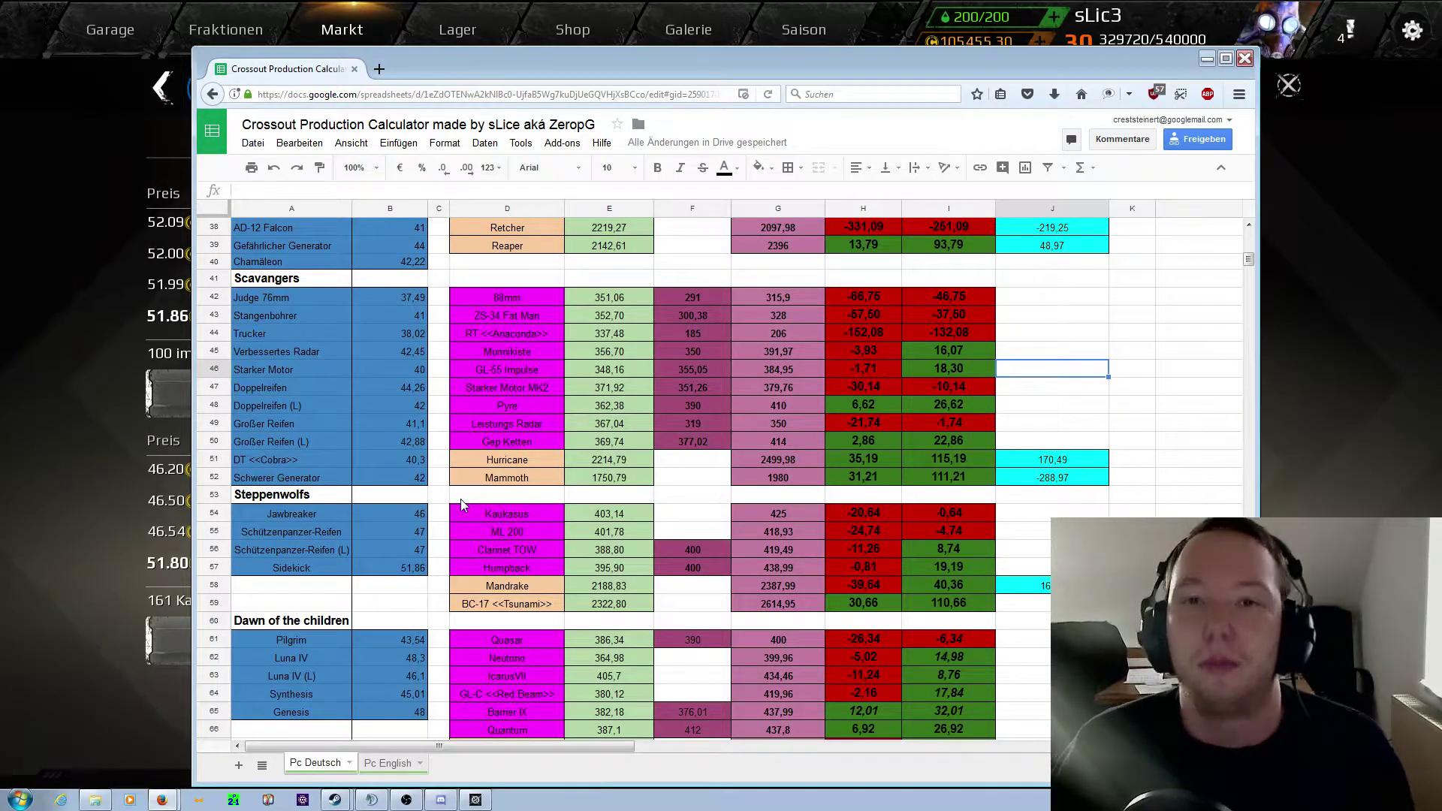
Step: Scroll through the updated calculator to row 74, then switch to Crossout's Garage screen
{"action": "scroll", "coordinate": [457, 497], "scroll_direction": "up", "scroll_amount": 3}
{"action": "scroll", "coordinate": [453, 497], "scroll_direction": "up", "scroll_amount": 5}
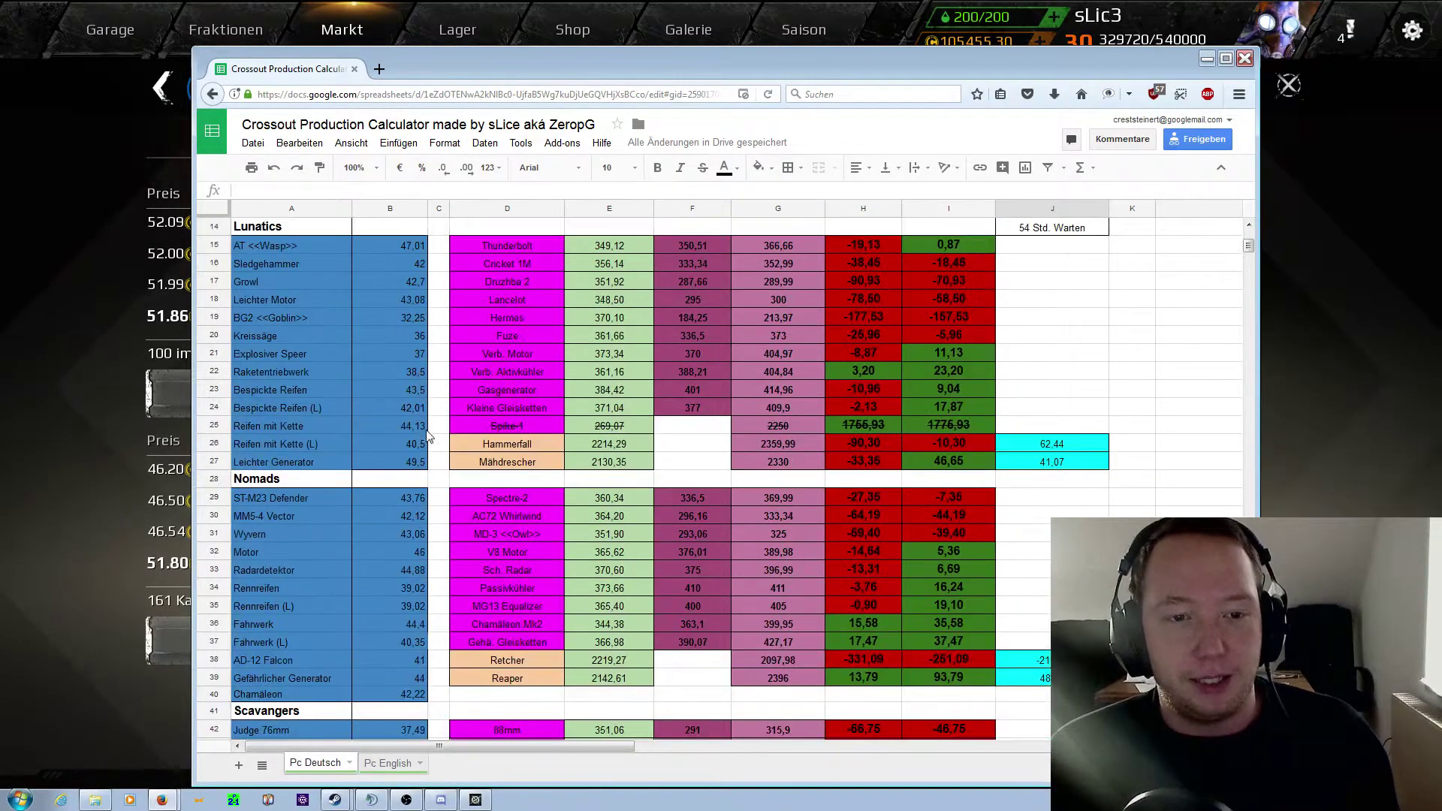
{"action": "scroll", "coordinate": [422, 401], "scroll_direction": "up", "scroll_amount": 4}
{"action": "scroll", "coordinate": [408, 398], "scroll_direction": "up", "scroll_amount": 1}
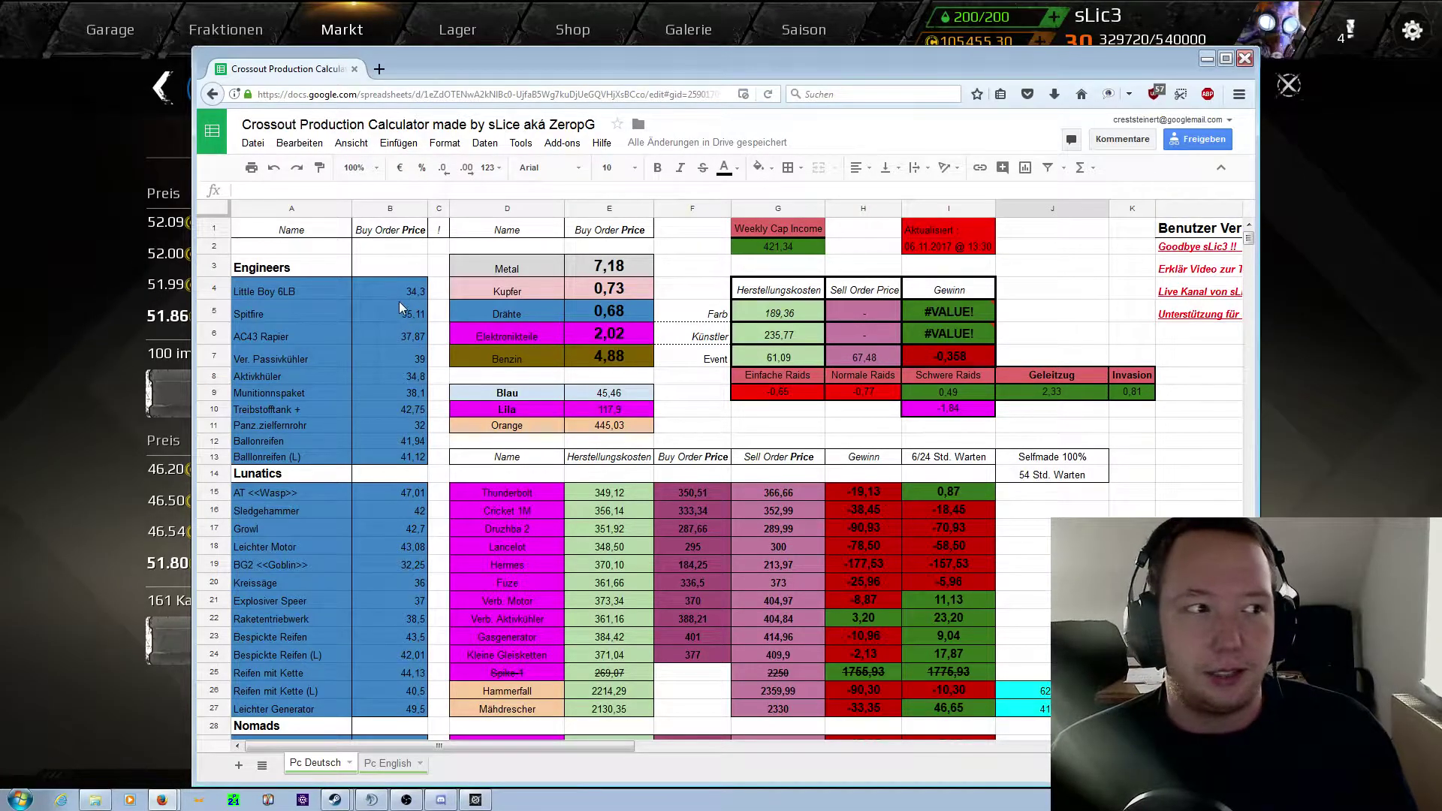
{"action": "scroll", "coordinate": [398, 304], "scroll_direction": "down", "scroll_amount": 2}
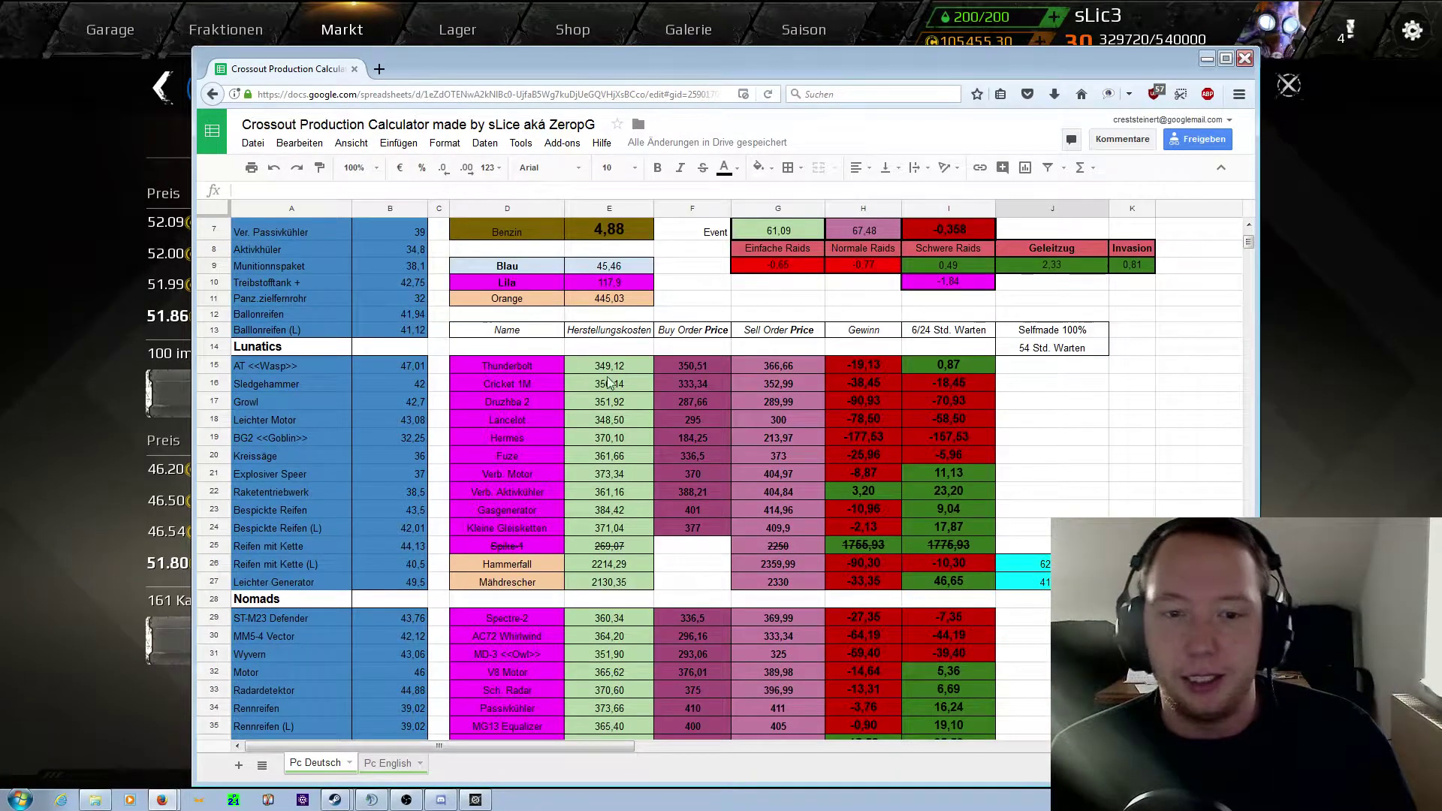
{"action": "scroll", "coordinate": [419, 356], "scroll_direction": "up", "scroll_amount": 2}
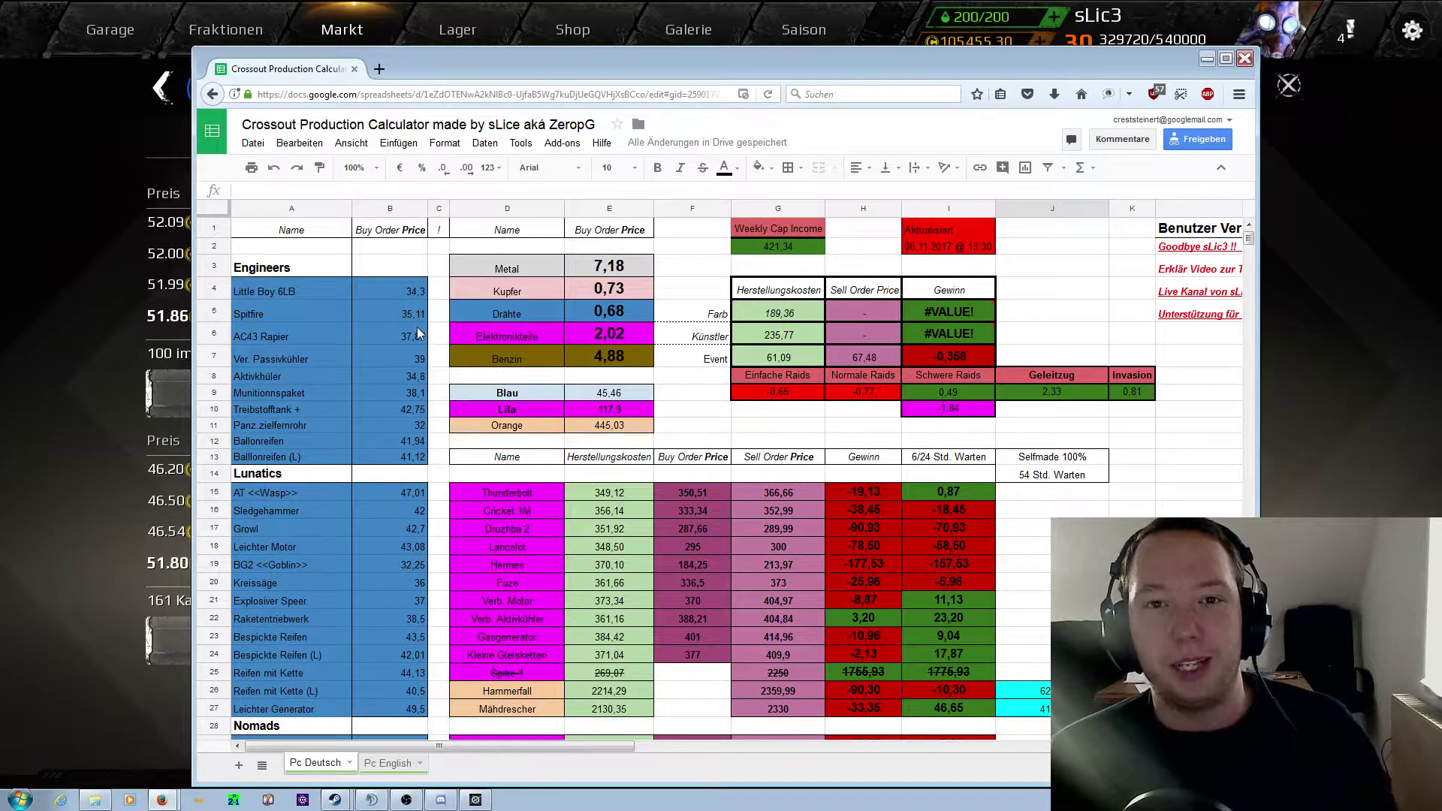
{"action": "scroll", "coordinate": [437, 358], "scroll_direction": "down", "scroll_amount": 2}
{"action": "scroll", "coordinate": [435, 379], "scroll_direction": "down", "scroll_amount": 1}
{"action": "scroll", "coordinate": [437, 389], "scroll_direction": "up", "scroll_amount": 2}
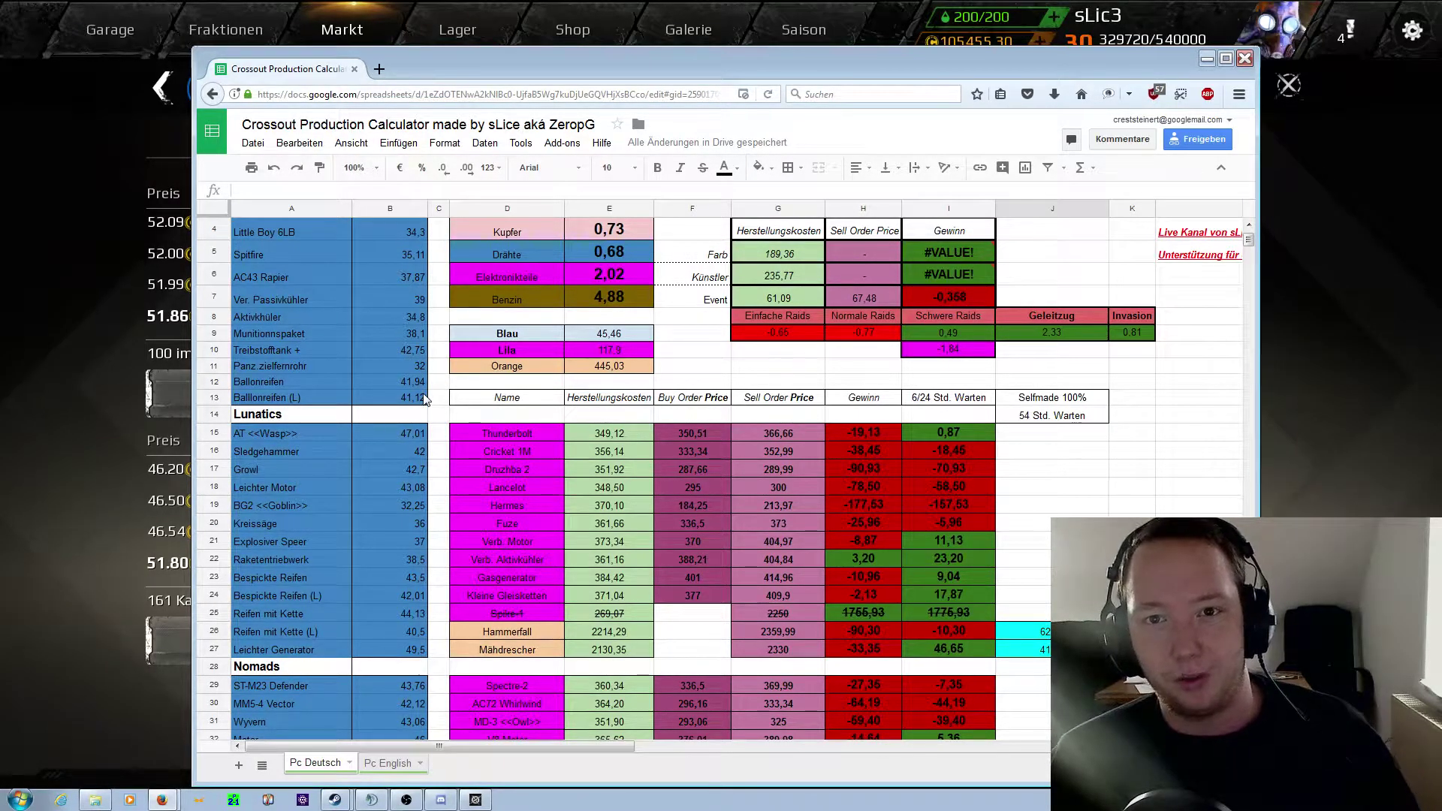
{"action": "scroll", "coordinate": [406, 346], "scroll_direction": "up", "scroll_amount": 1}
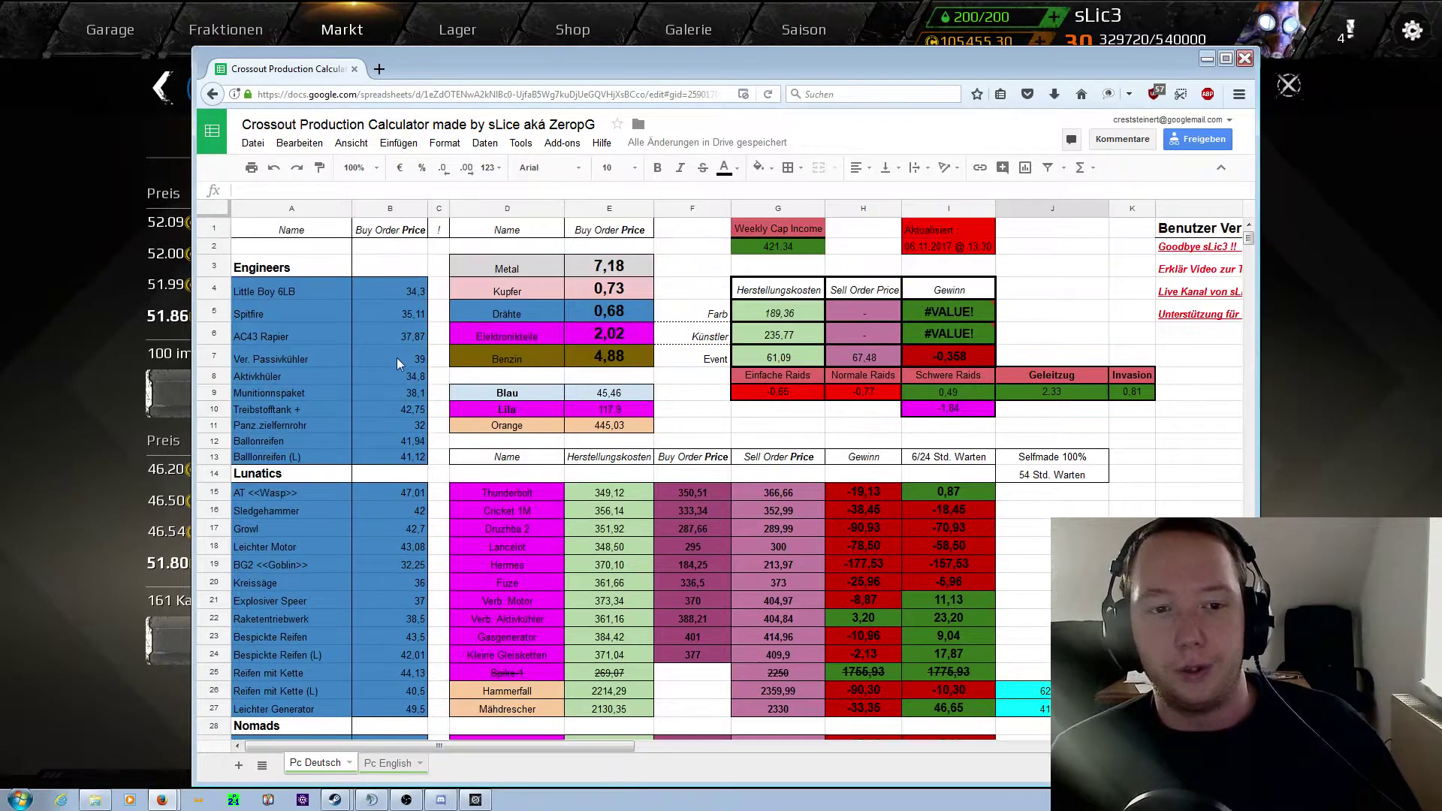
{"action": "scroll", "coordinate": [389, 368], "scroll_direction": "down", "scroll_amount": 1}
{"action": "scroll", "coordinate": [386, 389], "scroll_direction": "down", "scroll_amount": 3}
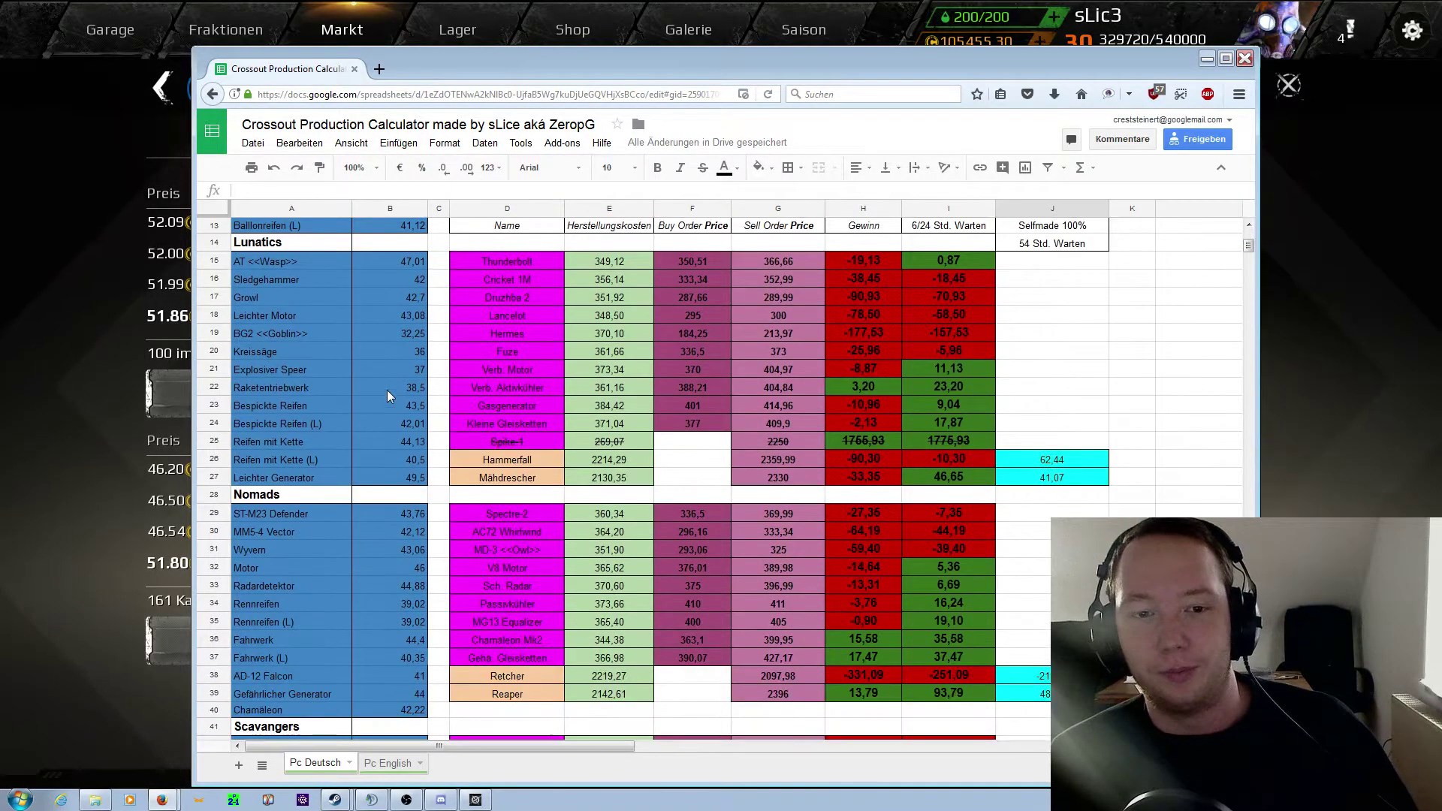
{"action": "scroll", "coordinate": [386, 390], "scroll_direction": "down", "scroll_amount": 6}
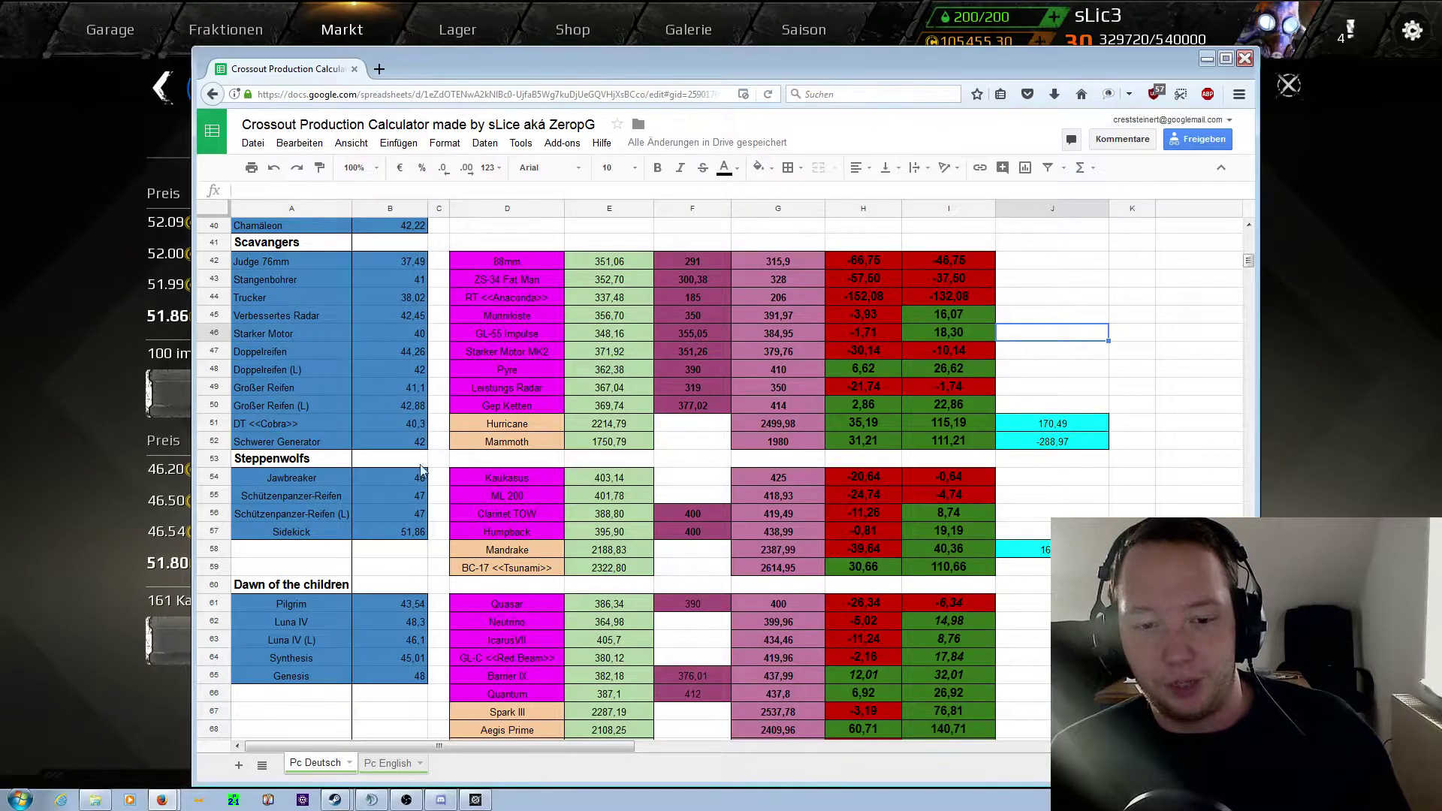
{"action": "scroll", "coordinate": [377, 557], "scroll_direction": "down", "scroll_amount": 2}
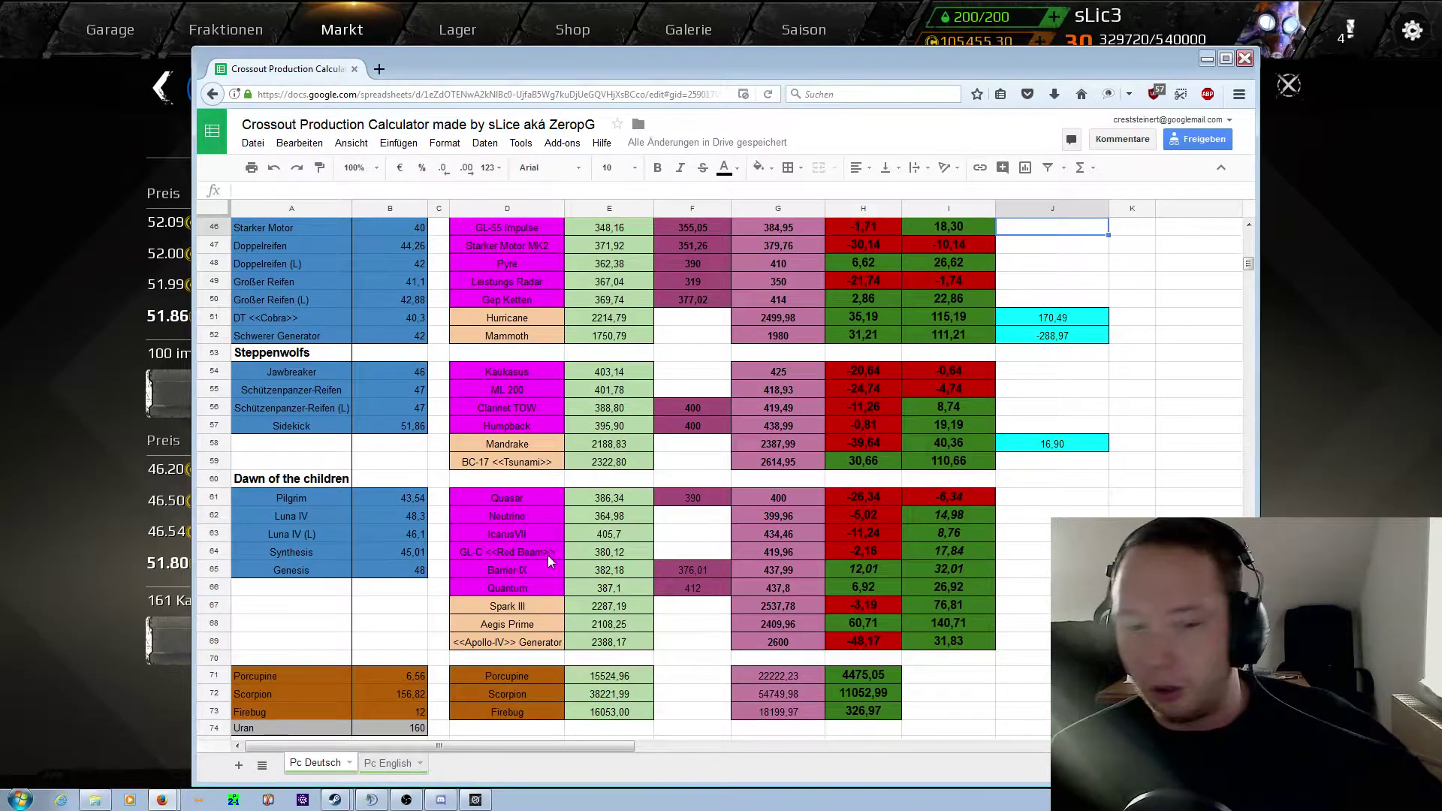
{"action": "left_click", "coordinate": [1313, 376]}
{"action": "left_click", "coordinate": [105, 31]}
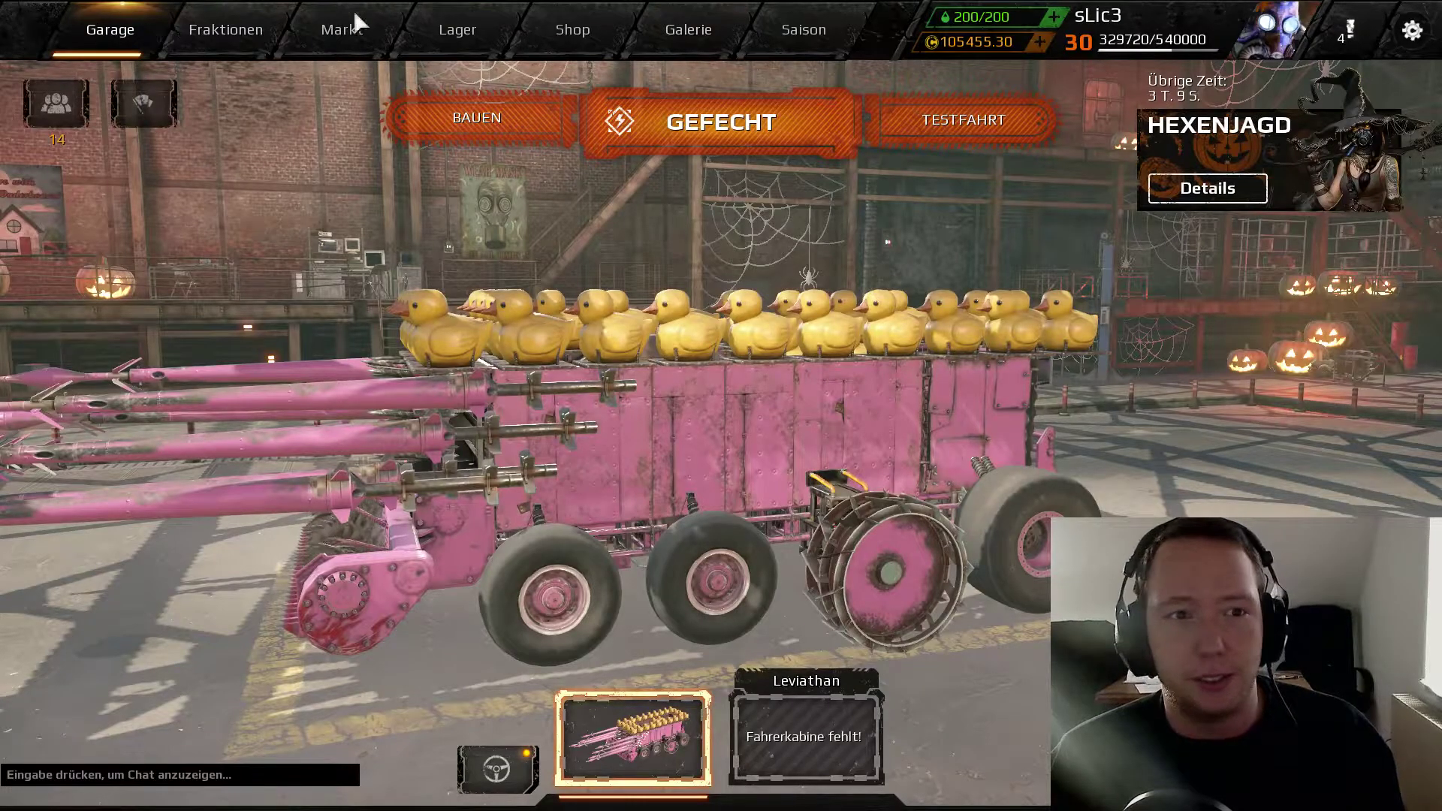
Step: Check the Quantum cab recipe at the Automatische Fabrik faction workbench, then return to the calculator
{"action": "left_click", "coordinate": [225, 29]}
{"action": "left_click", "coordinate": [641, 350]}
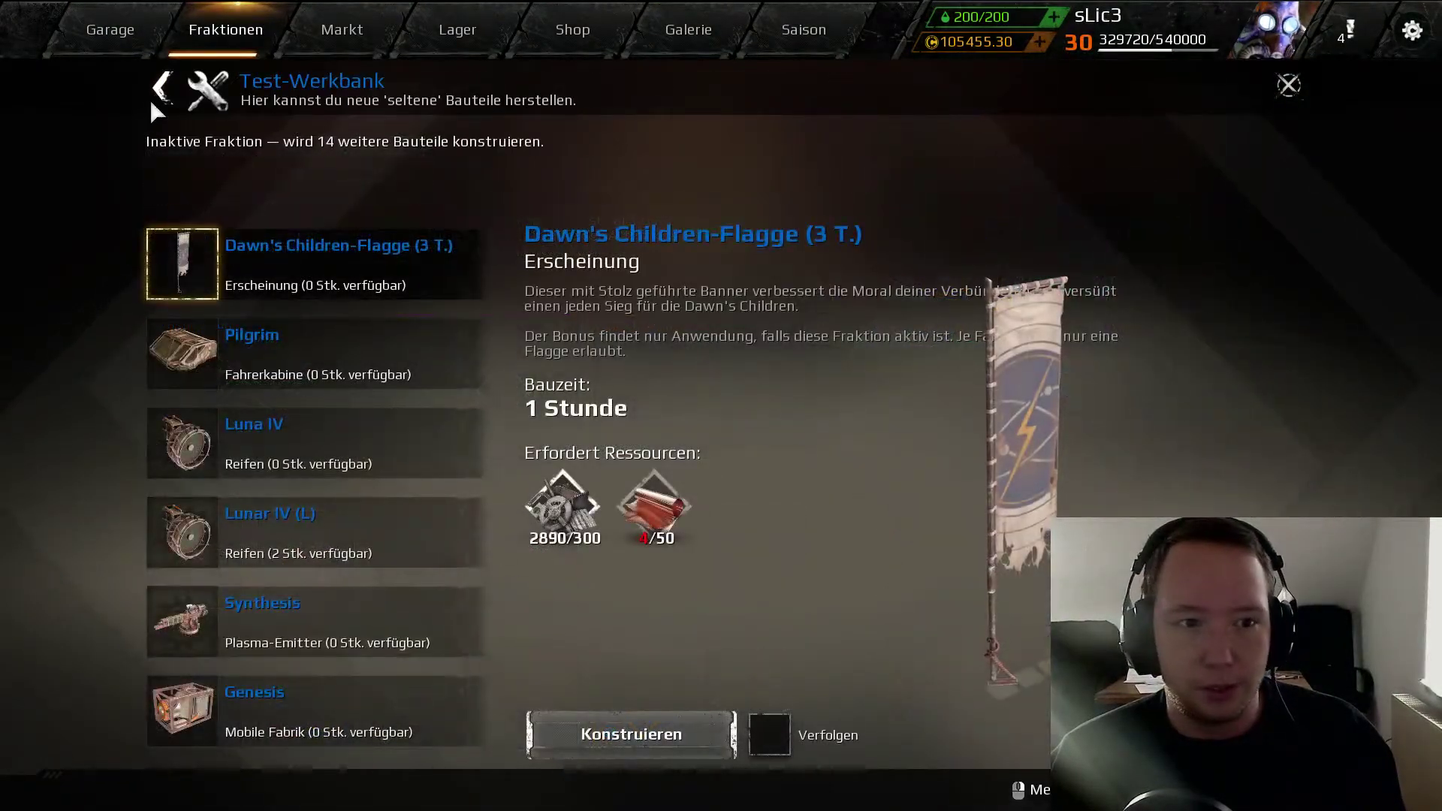
{"action": "left_click", "coordinate": [162, 87]}
{"action": "left_click", "coordinate": [443, 386]}
{"action": "left_click", "coordinate": [328, 695]}
{"action": "scroll", "coordinate": [328, 695], "scroll_direction": "down", "scroll_amount": 1}
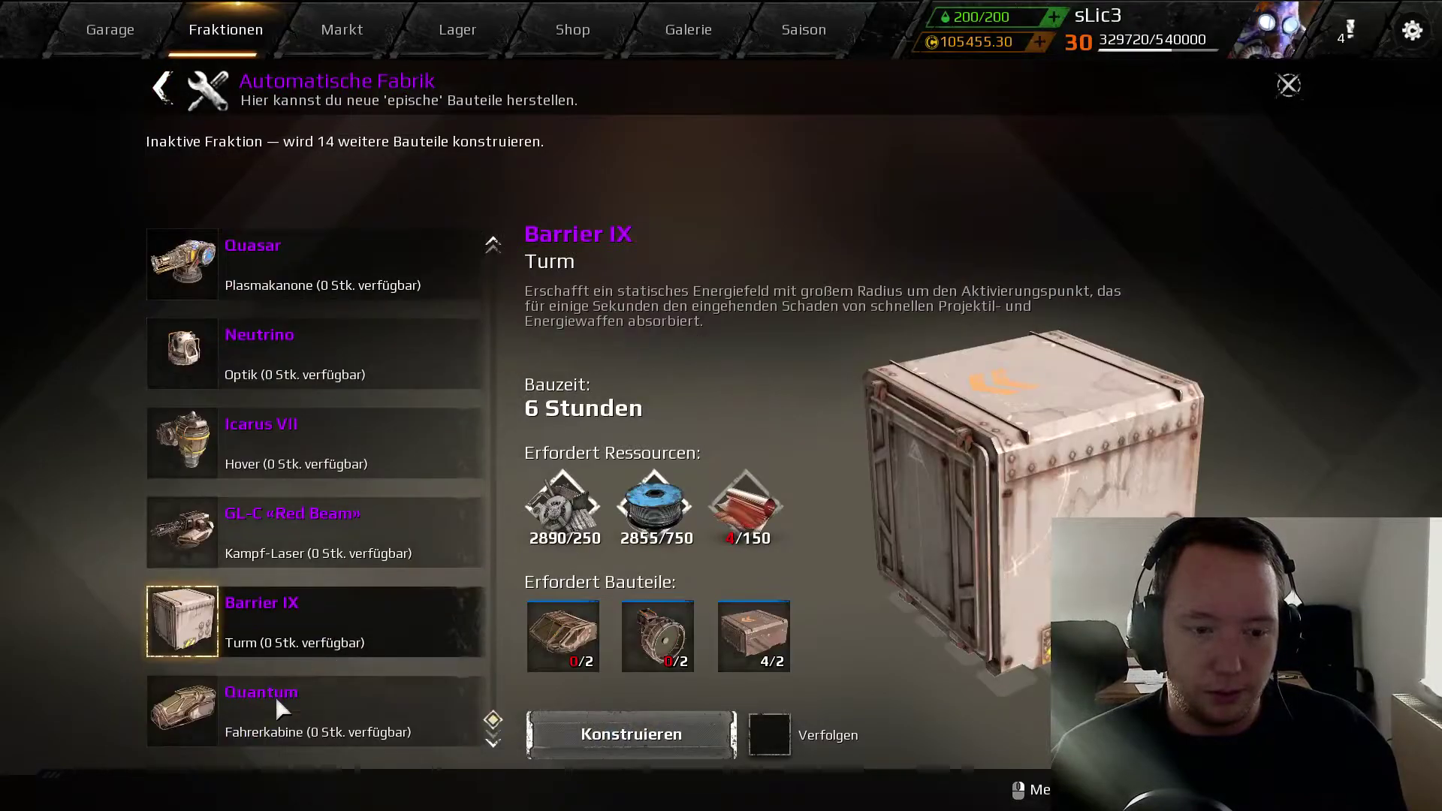
{"action": "left_click", "coordinate": [273, 702]}
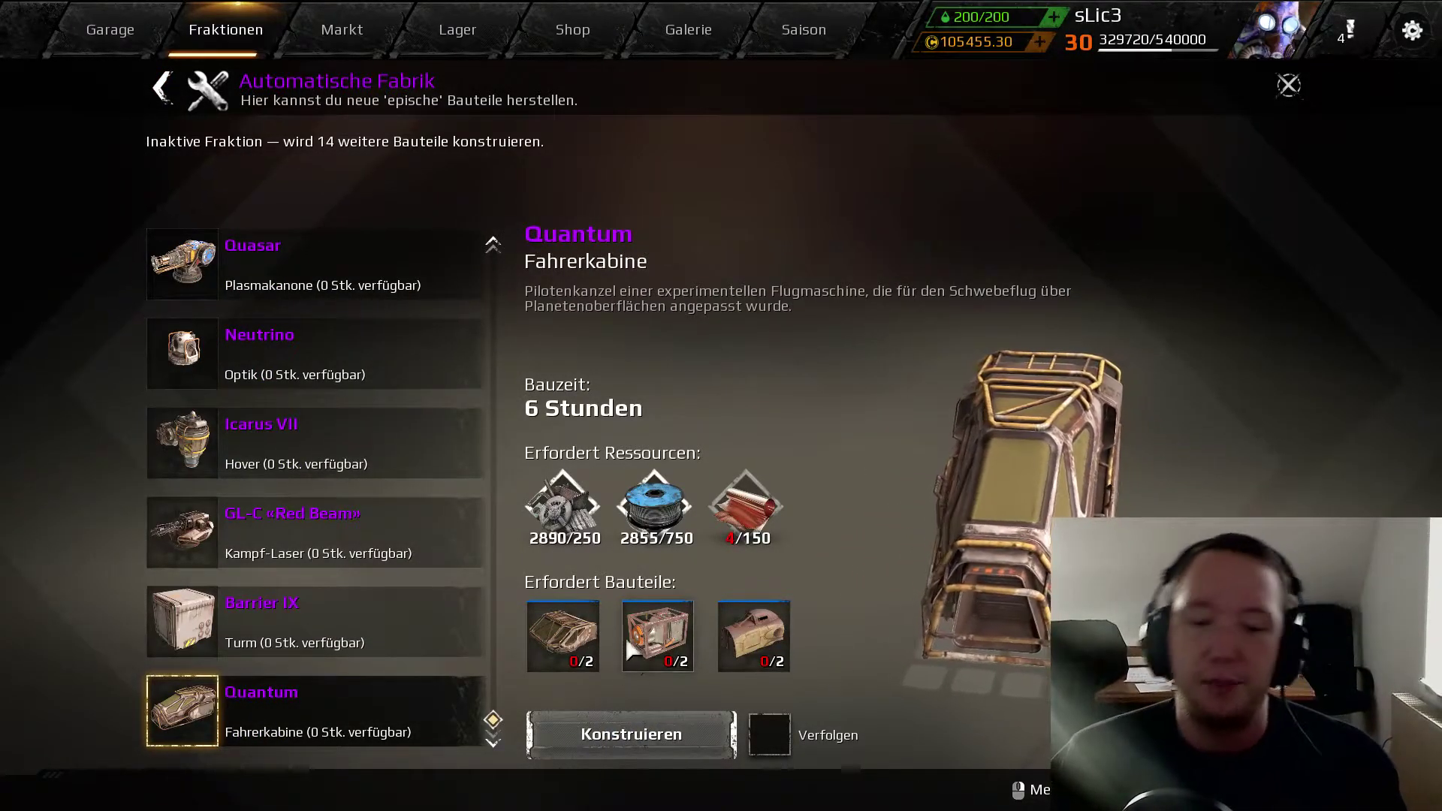
{"action": "key", "text": "alt+Tab"}
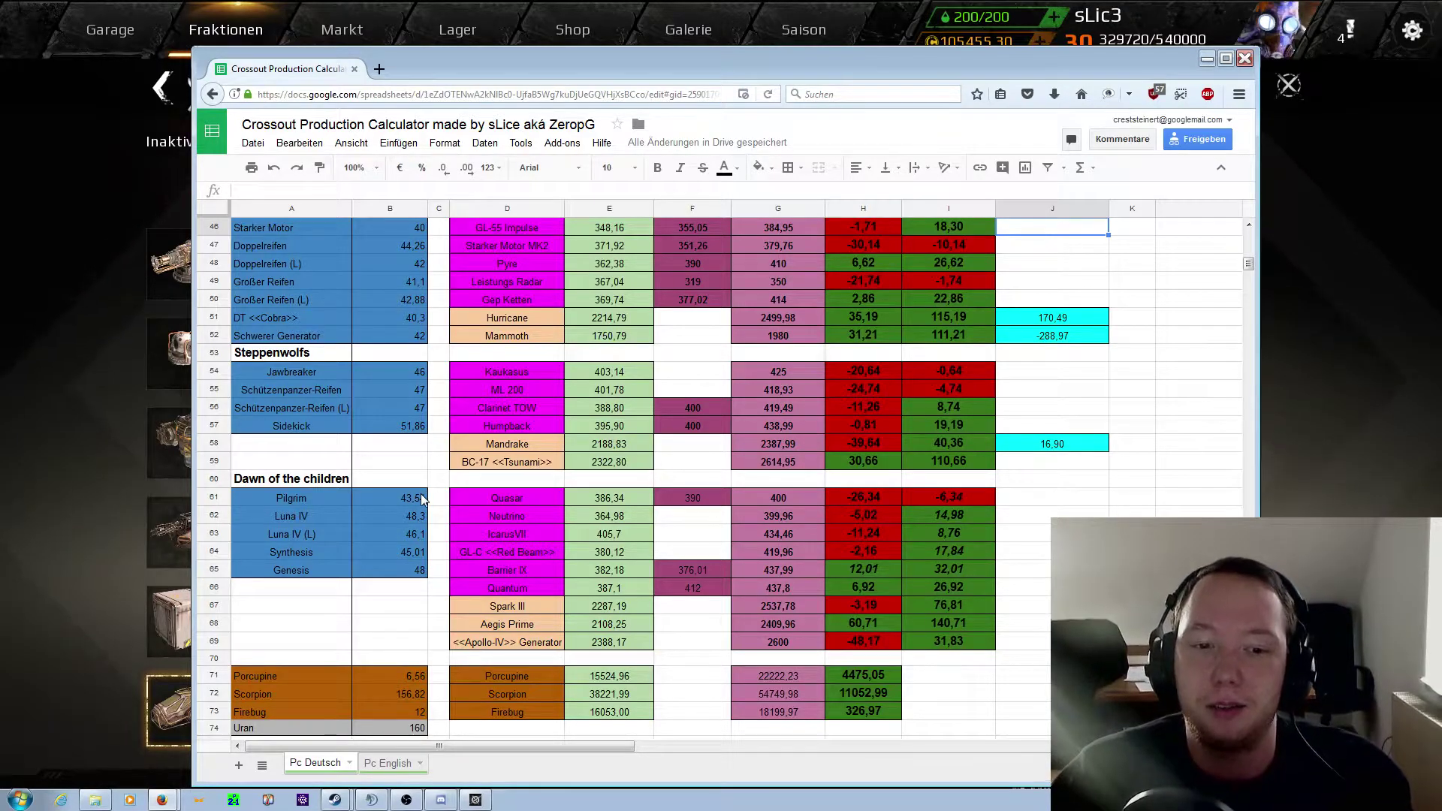
Step: Review the Genesis price in B65 and cell F63 among the Dawn of the children rows
{"action": "left_click", "coordinate": [415, 576]}
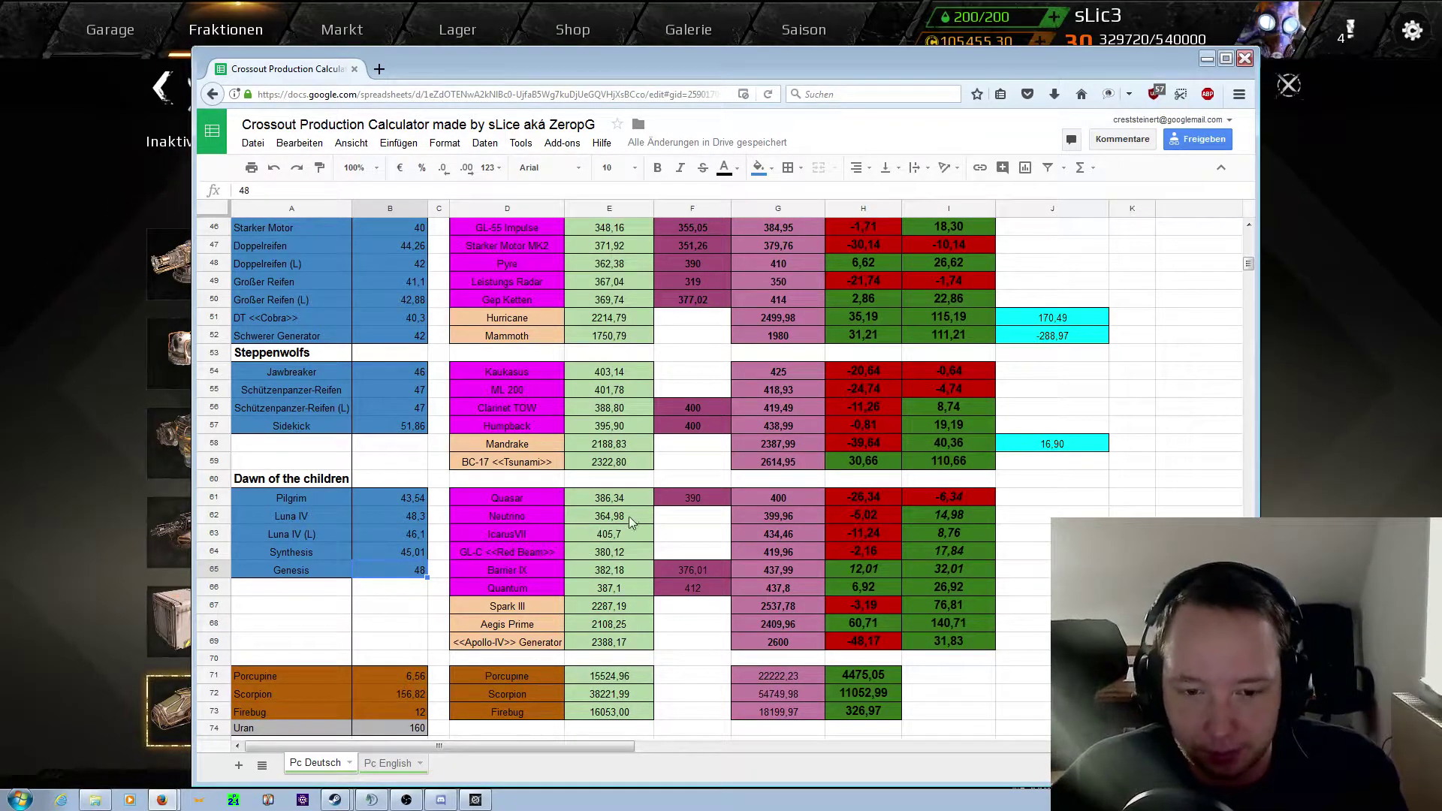
{"action": "left_click", "coordinate": [675, 538]}
{"action": "scroll", "coordinate": [675, 540], "scroll_direction": "up", "scroll_amount": 3}
{"action": "scroll", "coordinate": [518, 544], "scroll_direction": "up", "scroll_amount": 3}
{"action": "scroll", "coordinate": [479, 528], "scroll_direction": "up", "scroll_amount": 5}
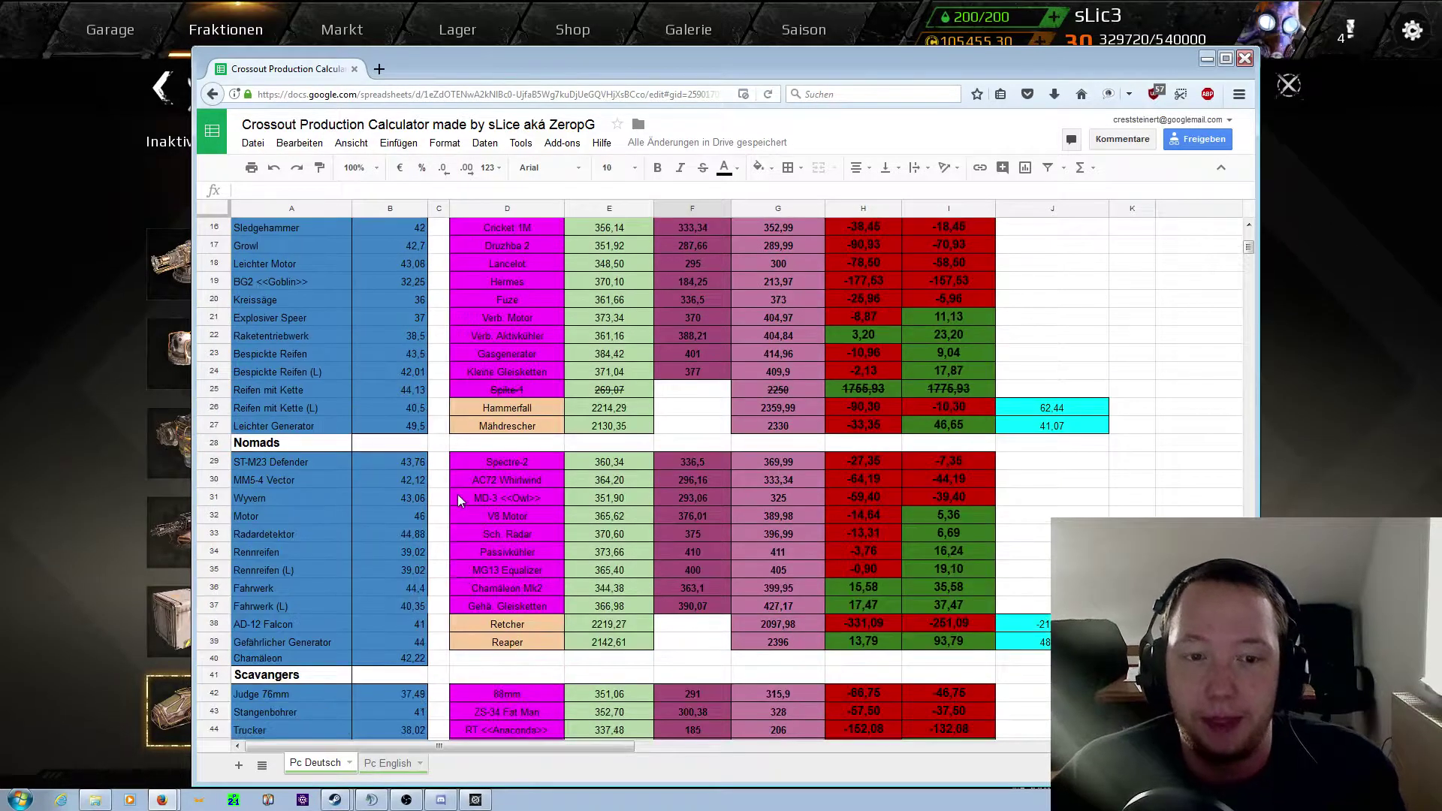
{"action": "scroll", "coordinate": [457, 494], "scroll_direction": "up", "scroll_amount": 3}
{"action": "scroll", "coordinate": [661, 507], "scroll_direction": "down", "scroll_amount": 4}
Step: Look up Pilgrim's market prices in Crossout and set its price in B61 to 45
{"action": "key", "text": "alt+Tab"}
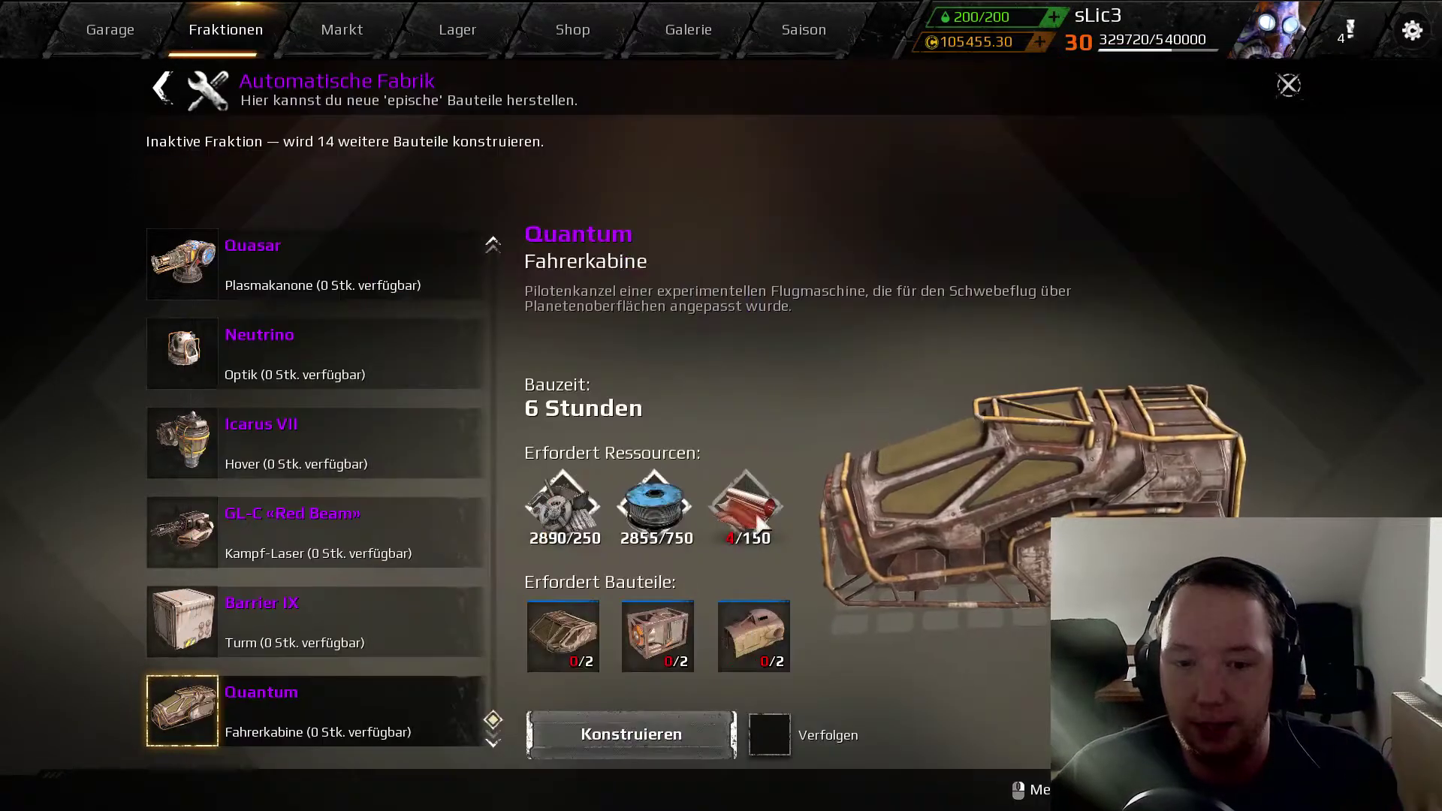
{"action": "right_click", "coordinate": [563, 636]}
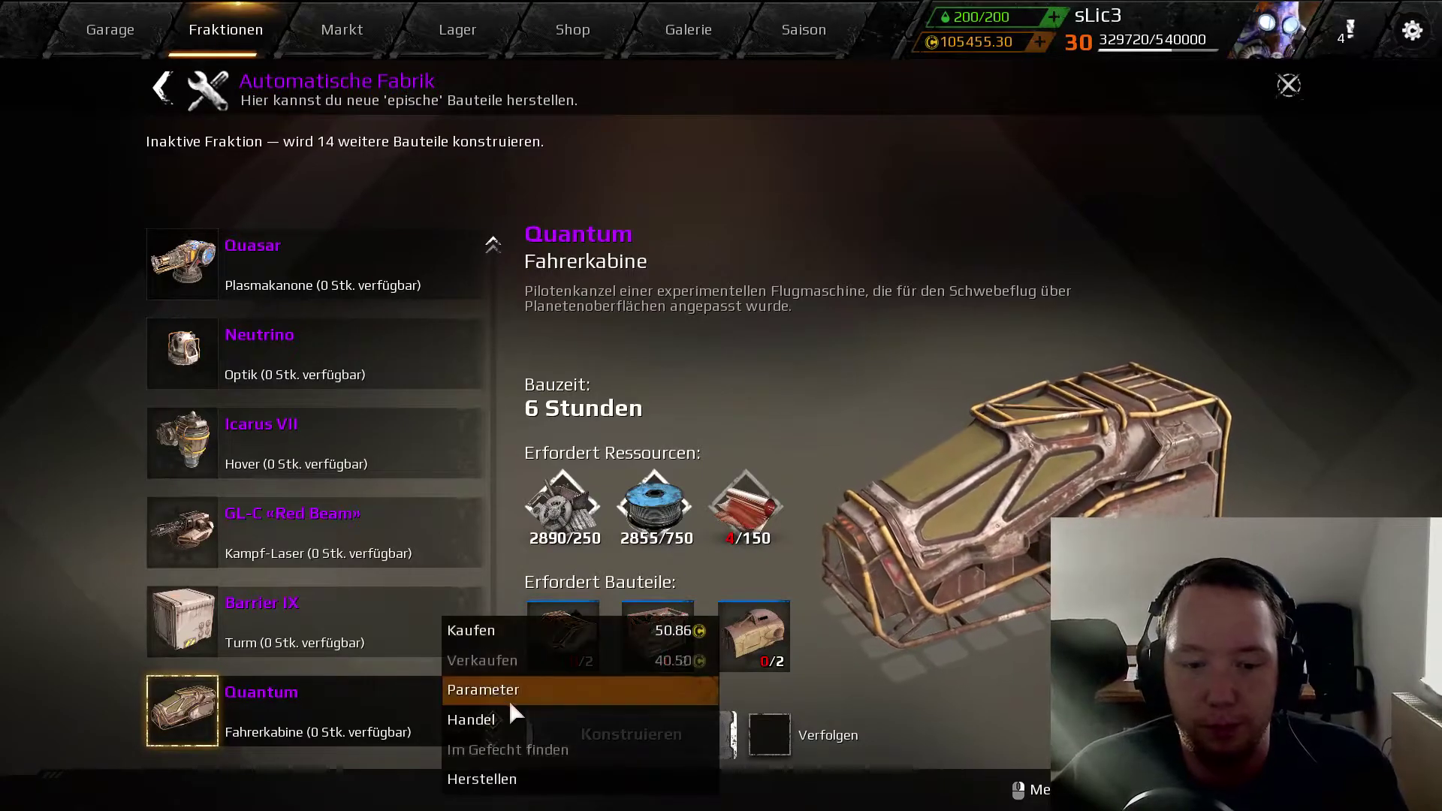
{"action": "left_click", "coordinate": [515, 725]}
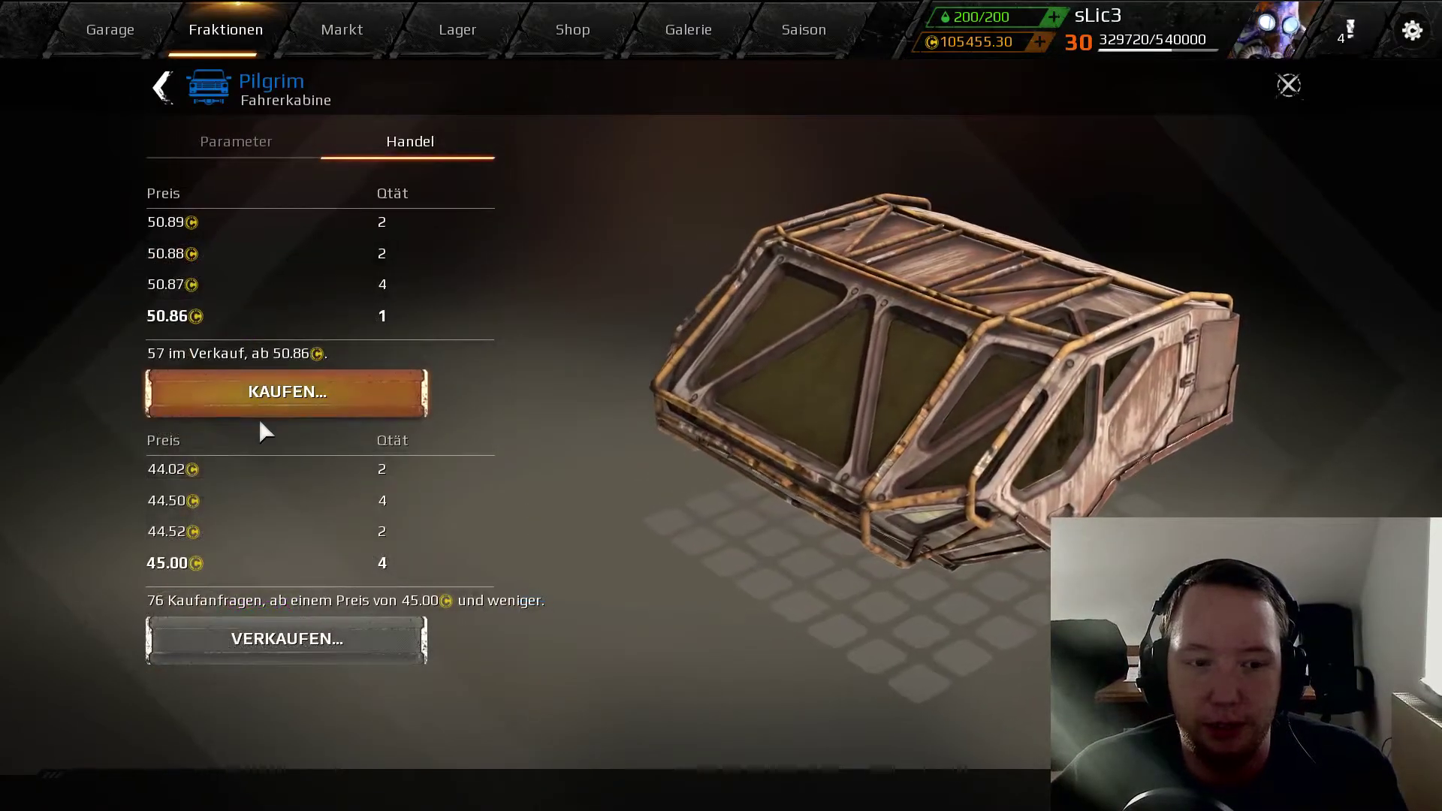
{"action": "key", "text": "alt+Tab"}
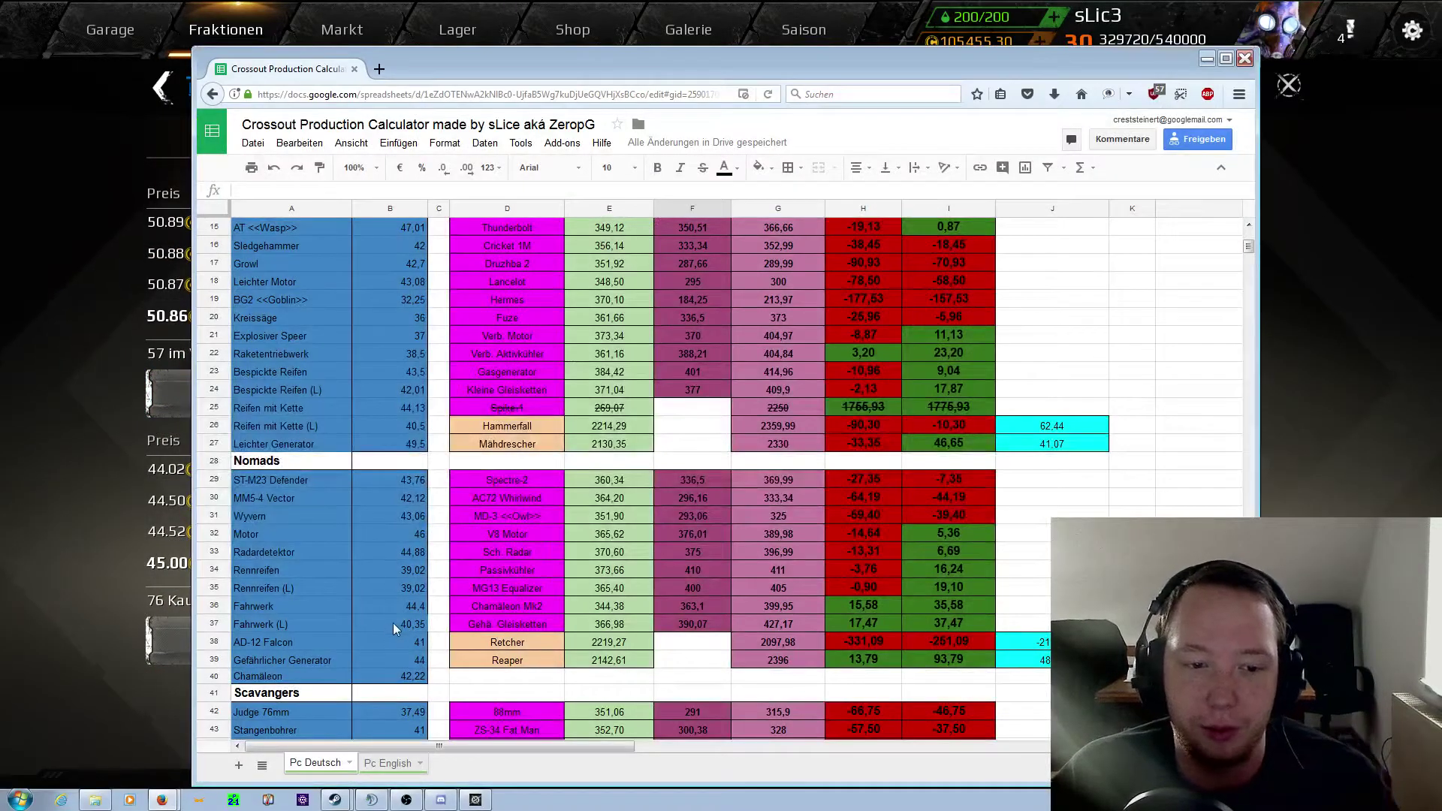
{"action": "scroll", "coordinate": [391, 627], "scroll_direction": "down", "scroll_amount": 4}
{"action": "scroll", "coordinate": [395, 623], "scroll_direction": "down", "scroll_amount": 4}
{"action": "left_click", "coordinate": [402, 628]}
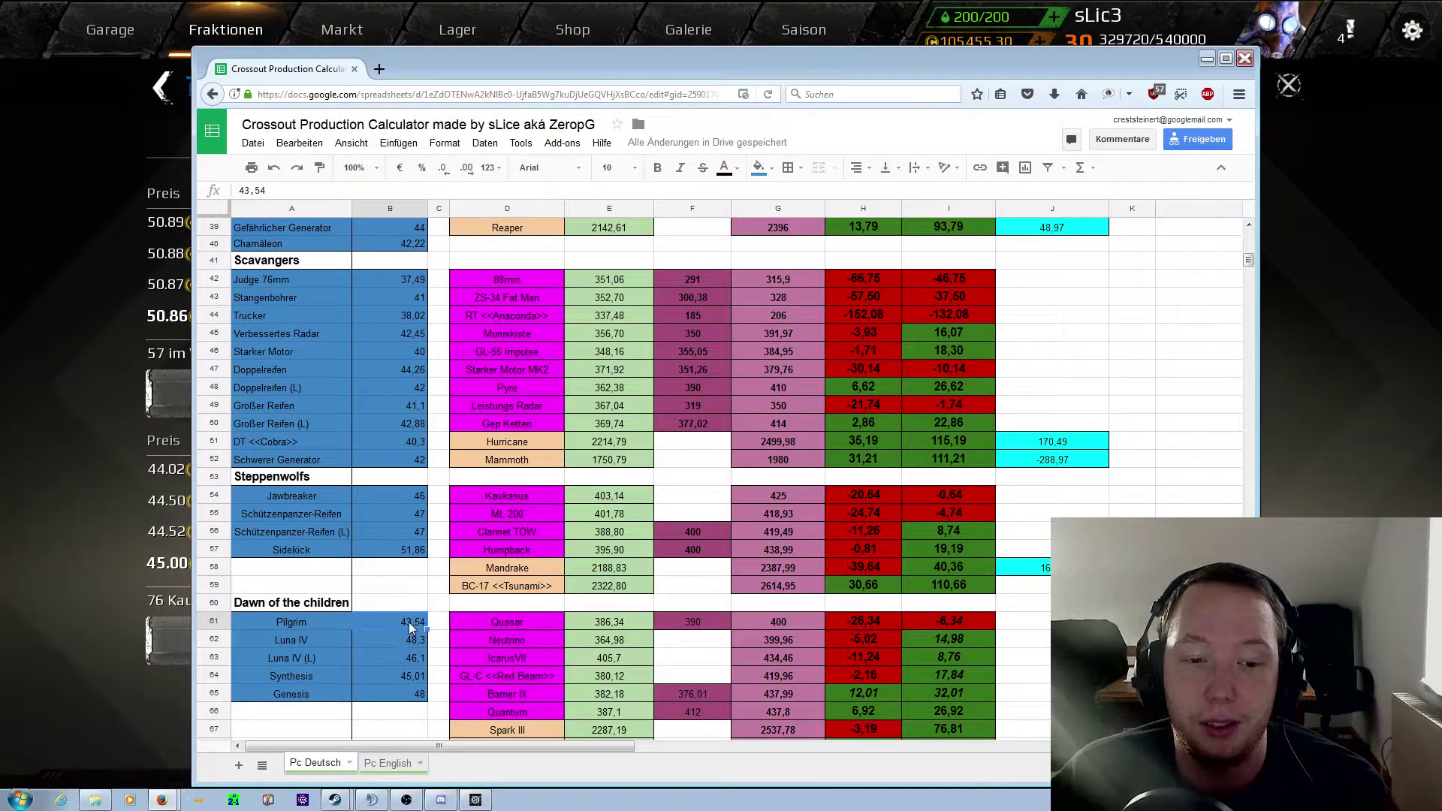
{"action": "key", "text": "alt+Tab"}
{"action": "key", "text": "alt+Tab"}
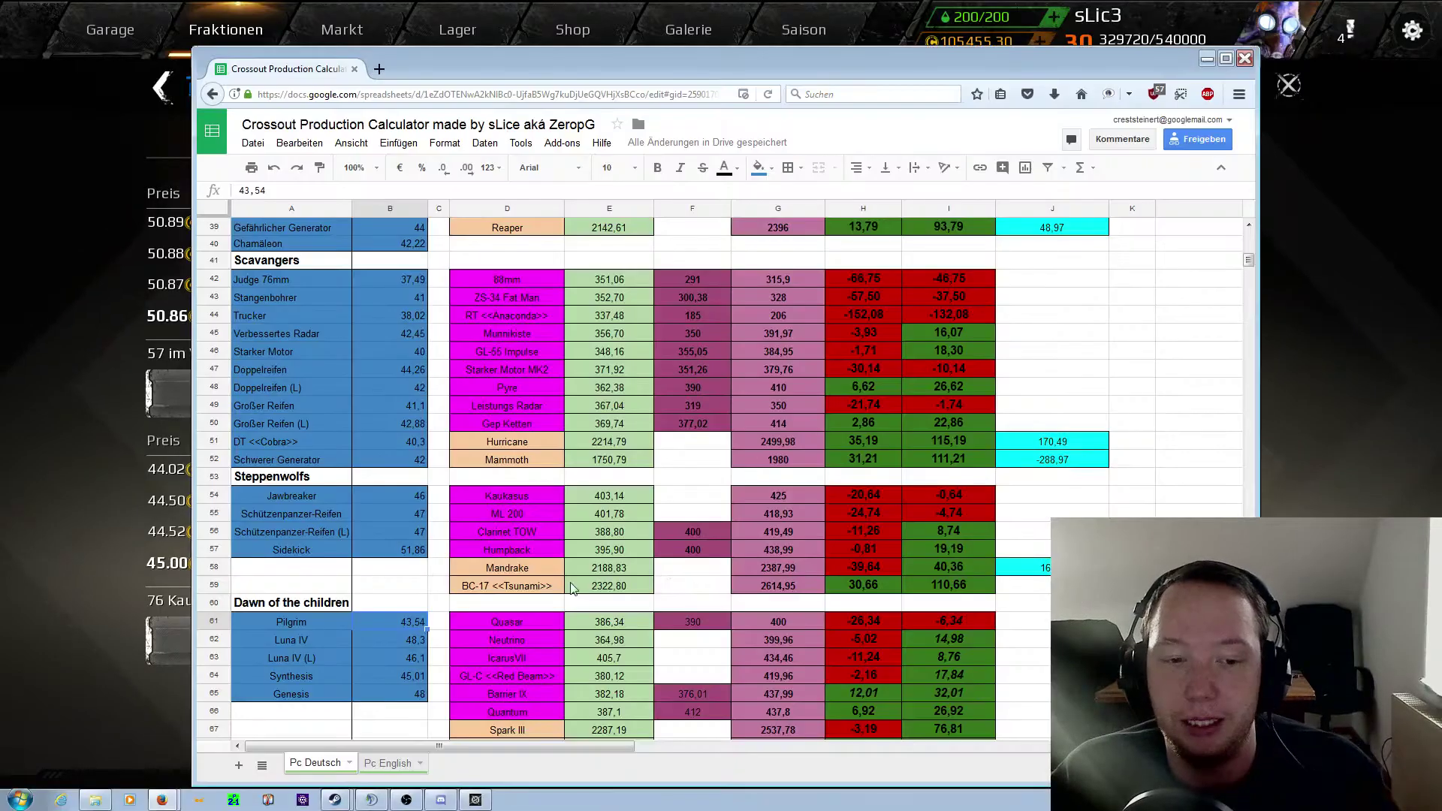
{"action": "type", "text": "45"}
{"action": "left_click", "coordinate": [693, 658]}
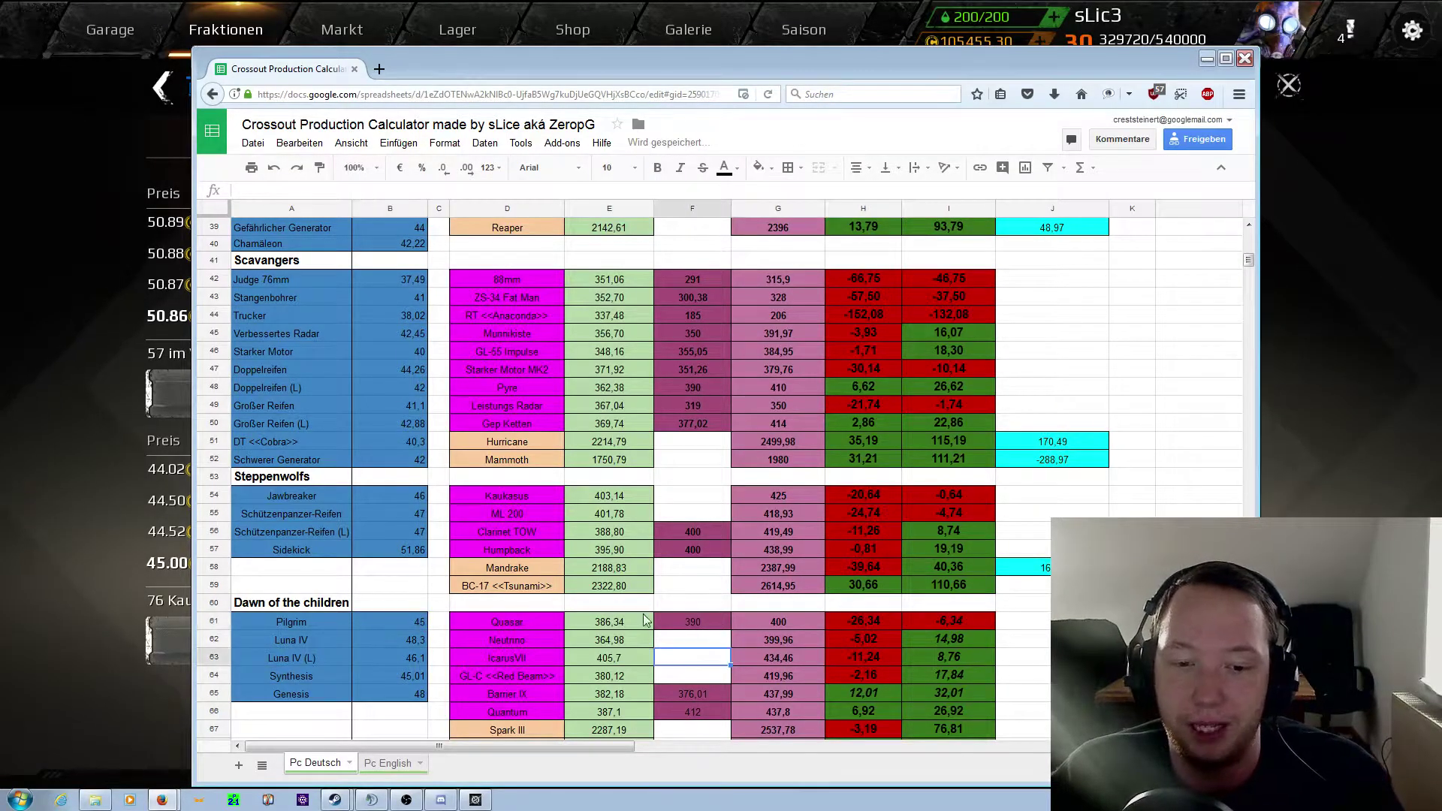
Step: Look up Genesis's market prices and set its price in B65 to 48,2
{"action": "key", "text": "alt+Tab"}
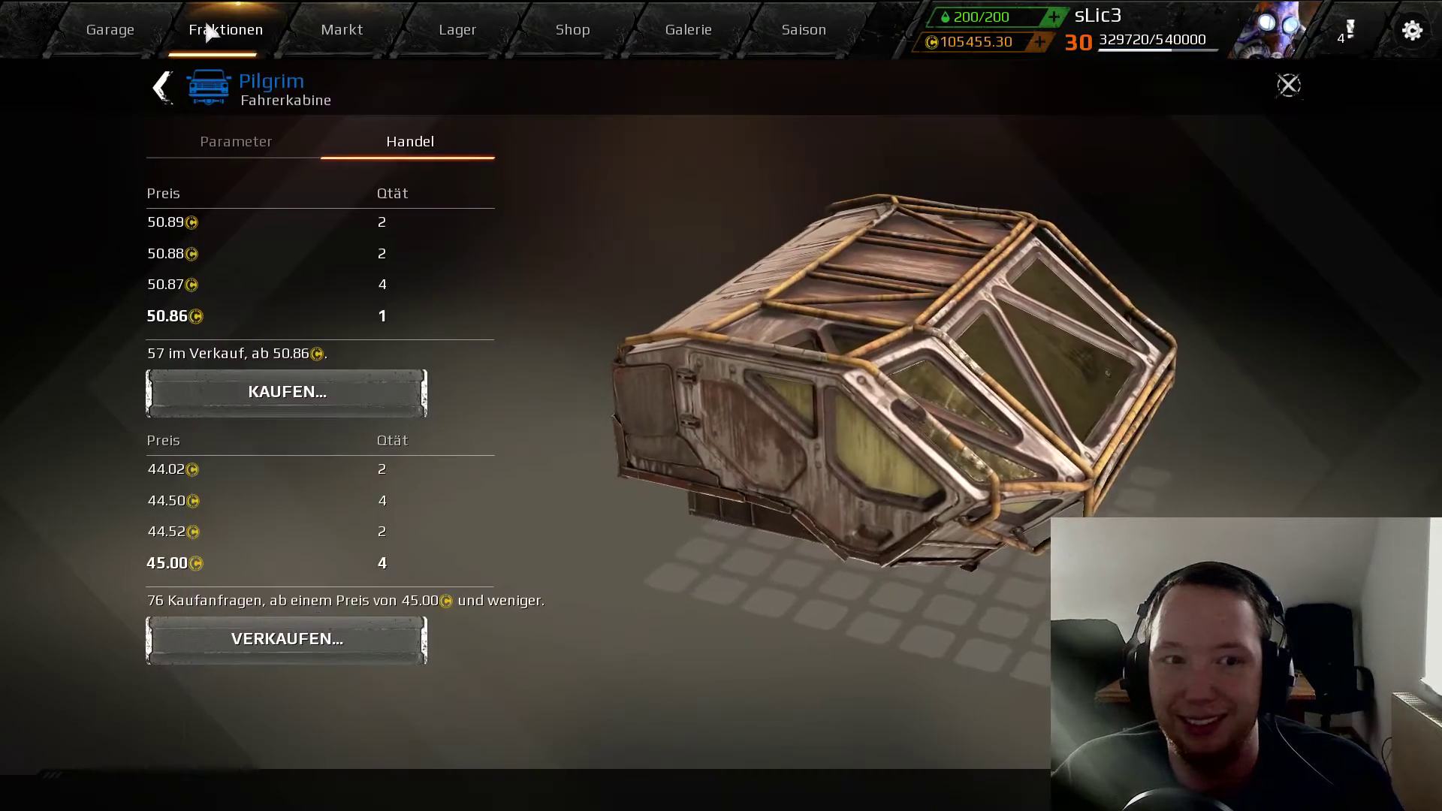
{"action": "key", "text": "Escape"}
{"action": "left_click", "coordinate": [635, 619]}
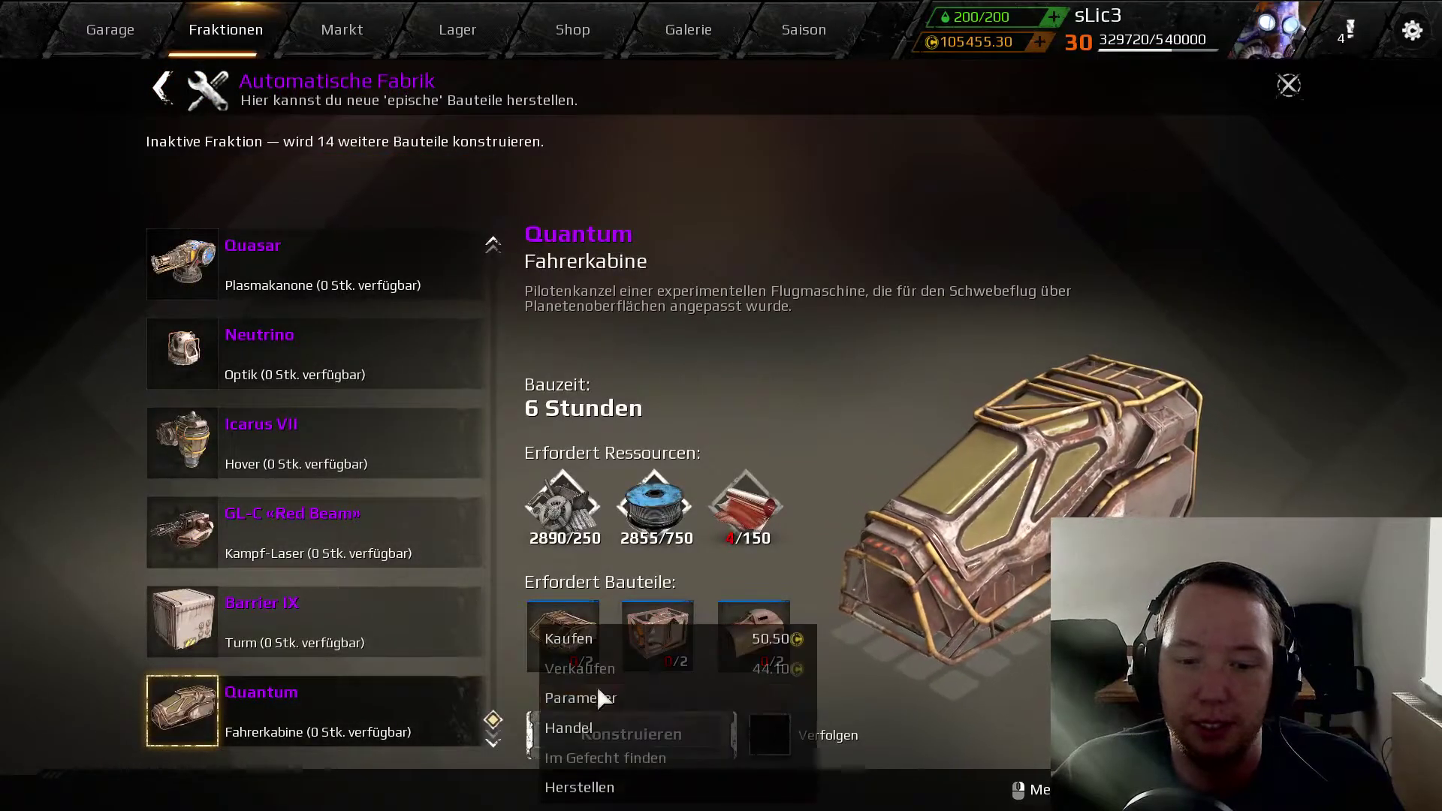
{"action": "left_click", "coordinate": [574, 727]}
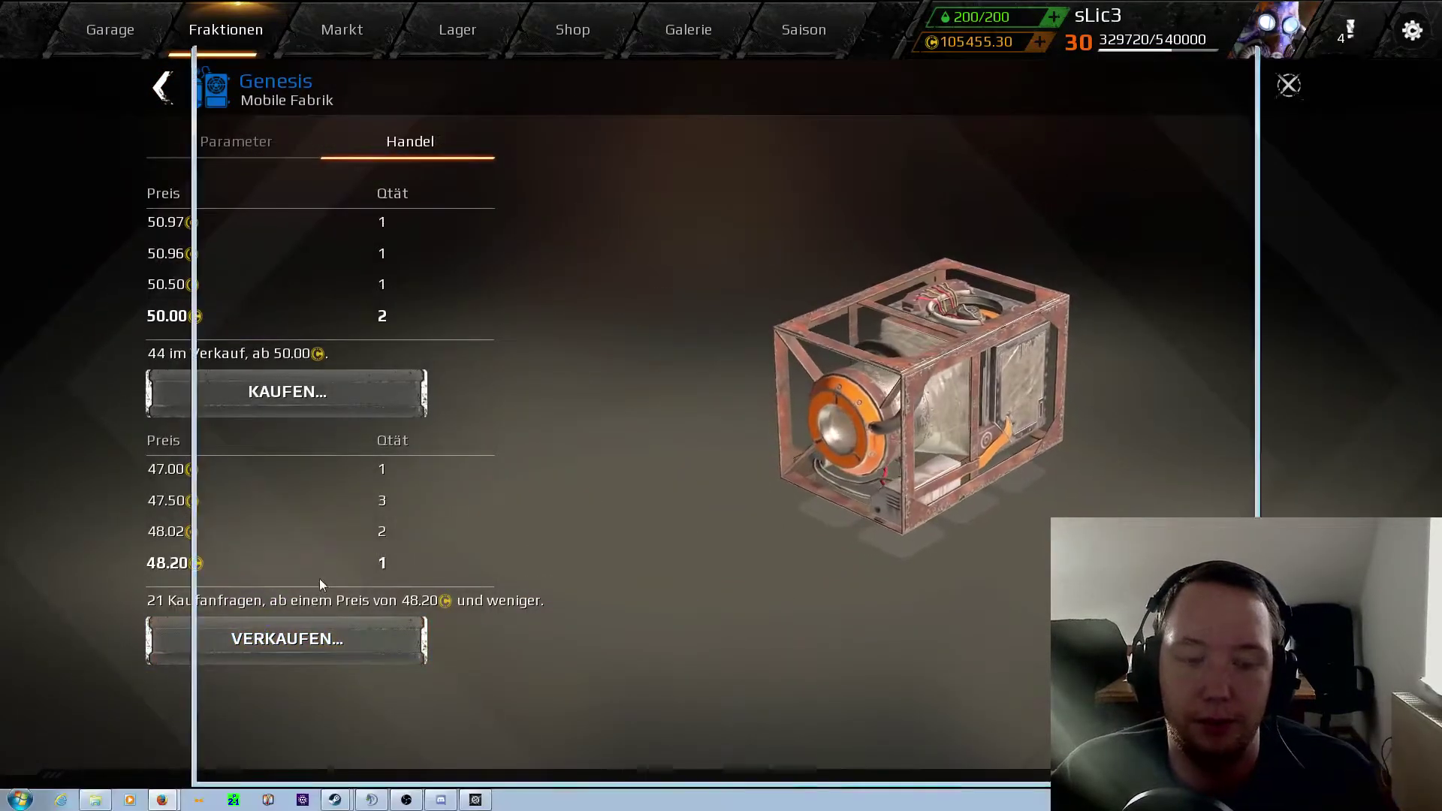
{"action": "key", "text": "alt+Tab"}
{"action": "double_click", "coordinate": [387, 690]}
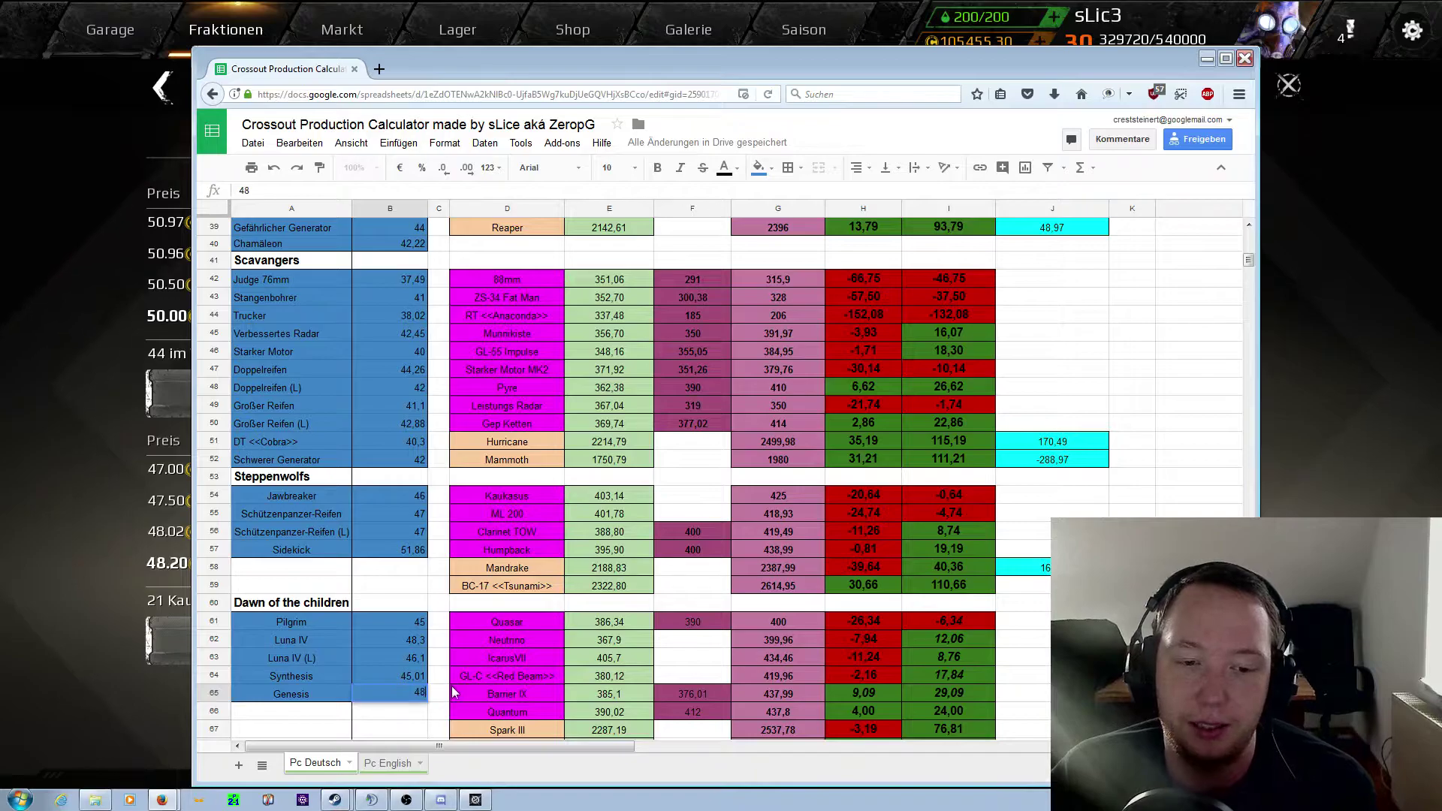
{"action": "left_click", "coordinate": [717, 644]}
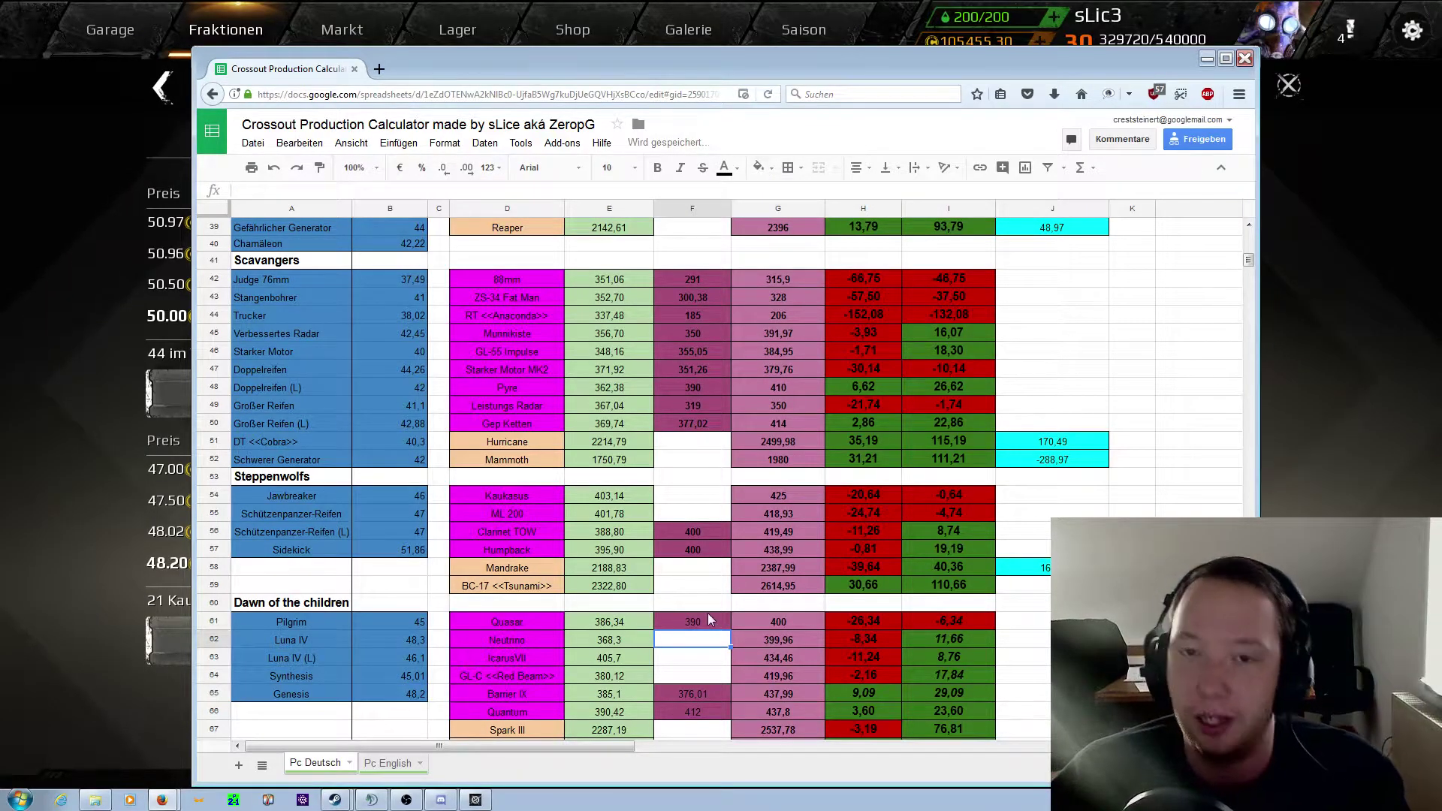
Step: Inspect the Quantum cost formula in E66, then check the Wyvern market prices in Crossout
{"action": "scroll", "coordinate": [472, 602], "scroll_direction": "up", "scroll_amount": 2}
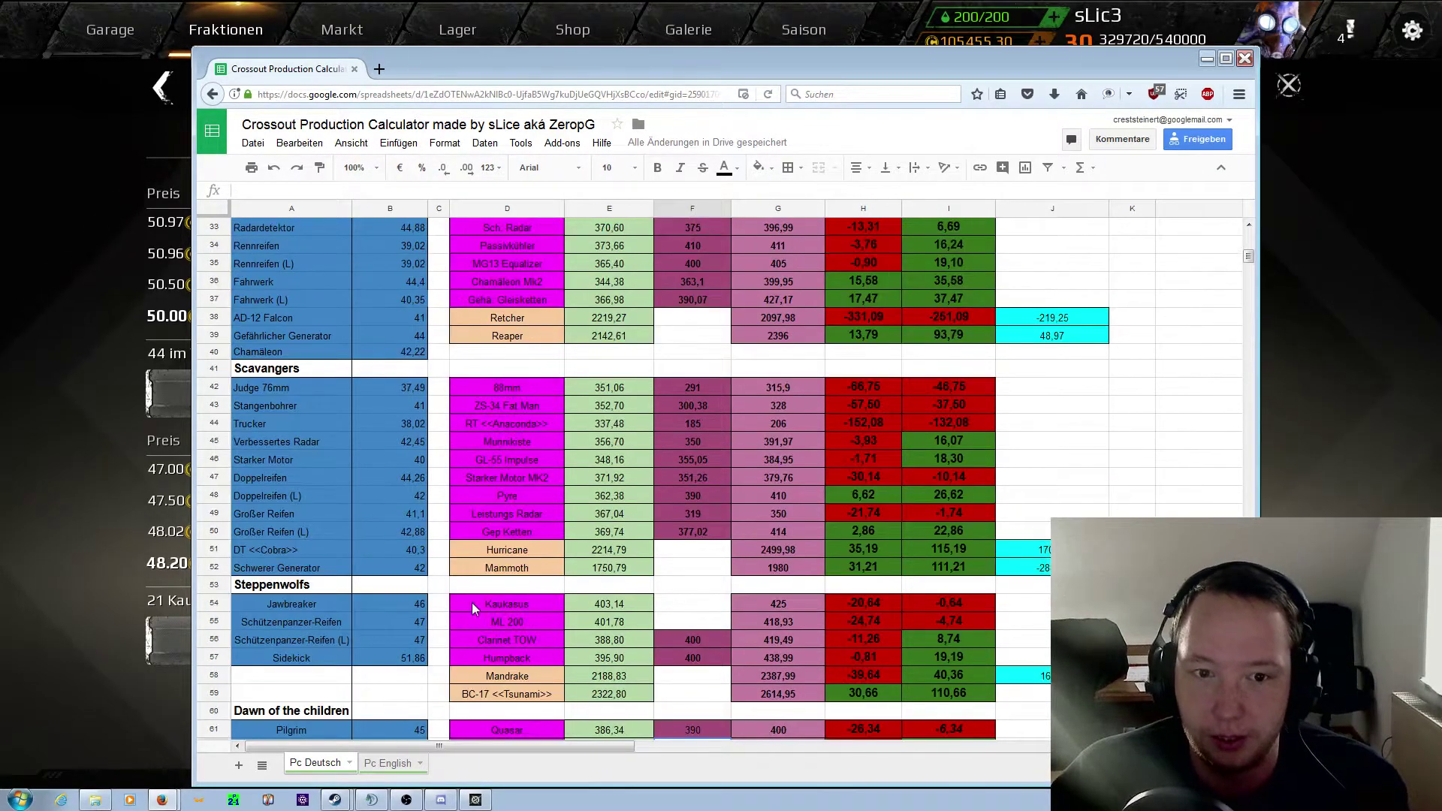
{"action": "scroll", "coordinate": [509, 522], "scroll_direction": "up", "scroll_amount": 4}
{"action": "scroll", "coordinate": [510, 525], "scroll_direction": "up", "scroll_amount": 4}
{"action": "scroll", "coordinate": [515, 529], "scroll_direction": "down", "scroll_amount": 3}
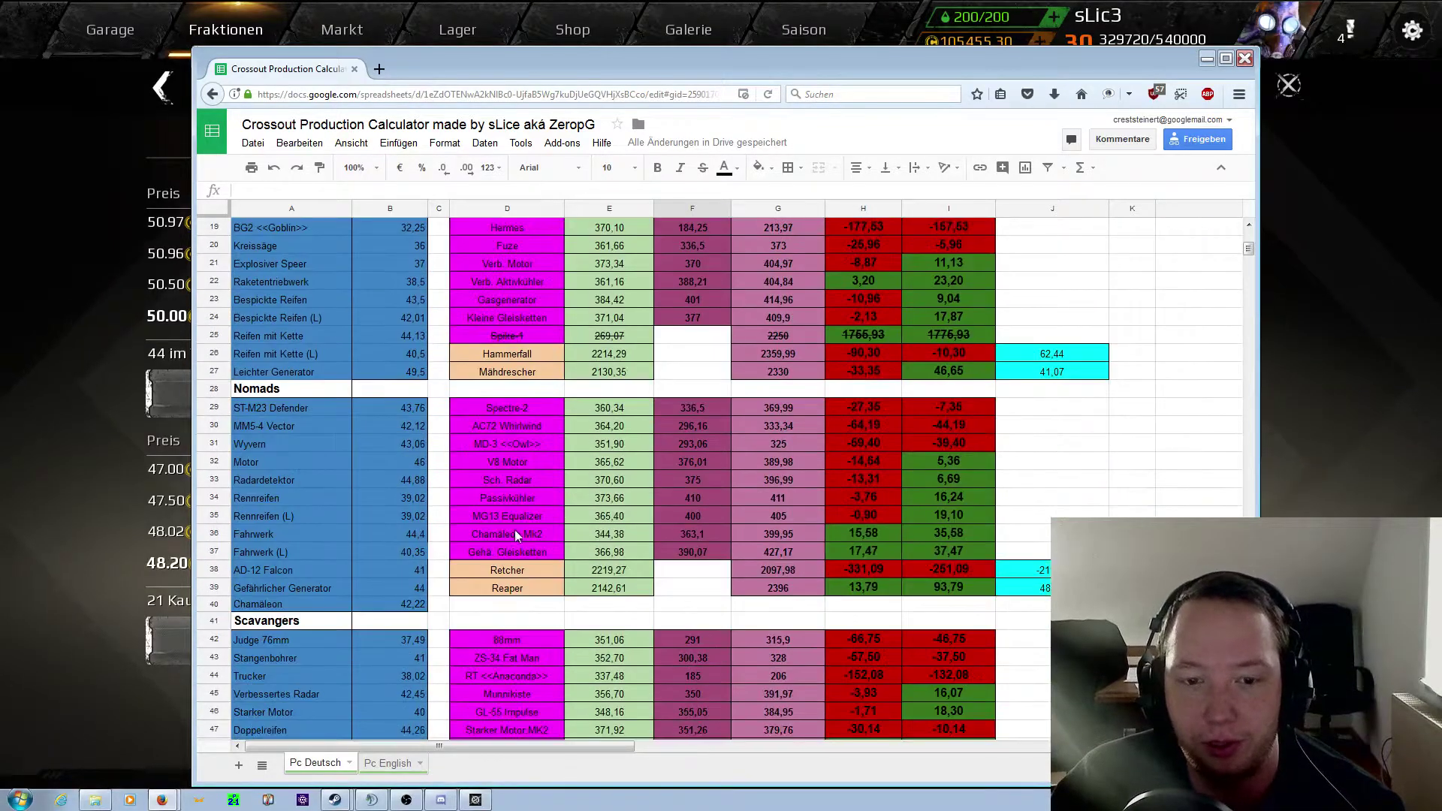
{"action": "scroll", "coordinate": [515, 530], "scroll_direction": "down", "scroll_amount": 5}
{"action": "scroll", "coordinate": [424, 612], "scroll_direction": "down", "scroll_amount": 4}
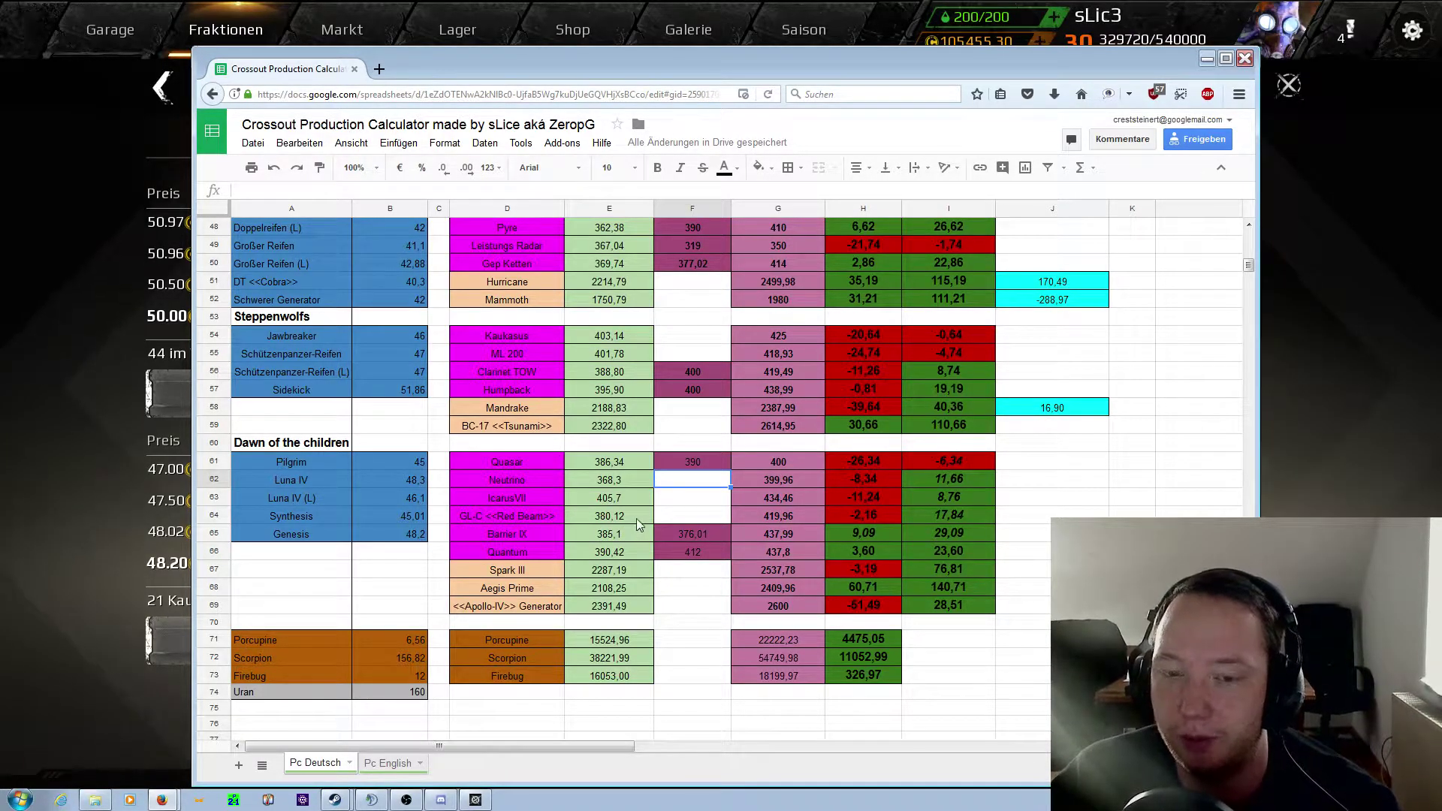
{"action": "left_click", "coordinate": [620, 553]}
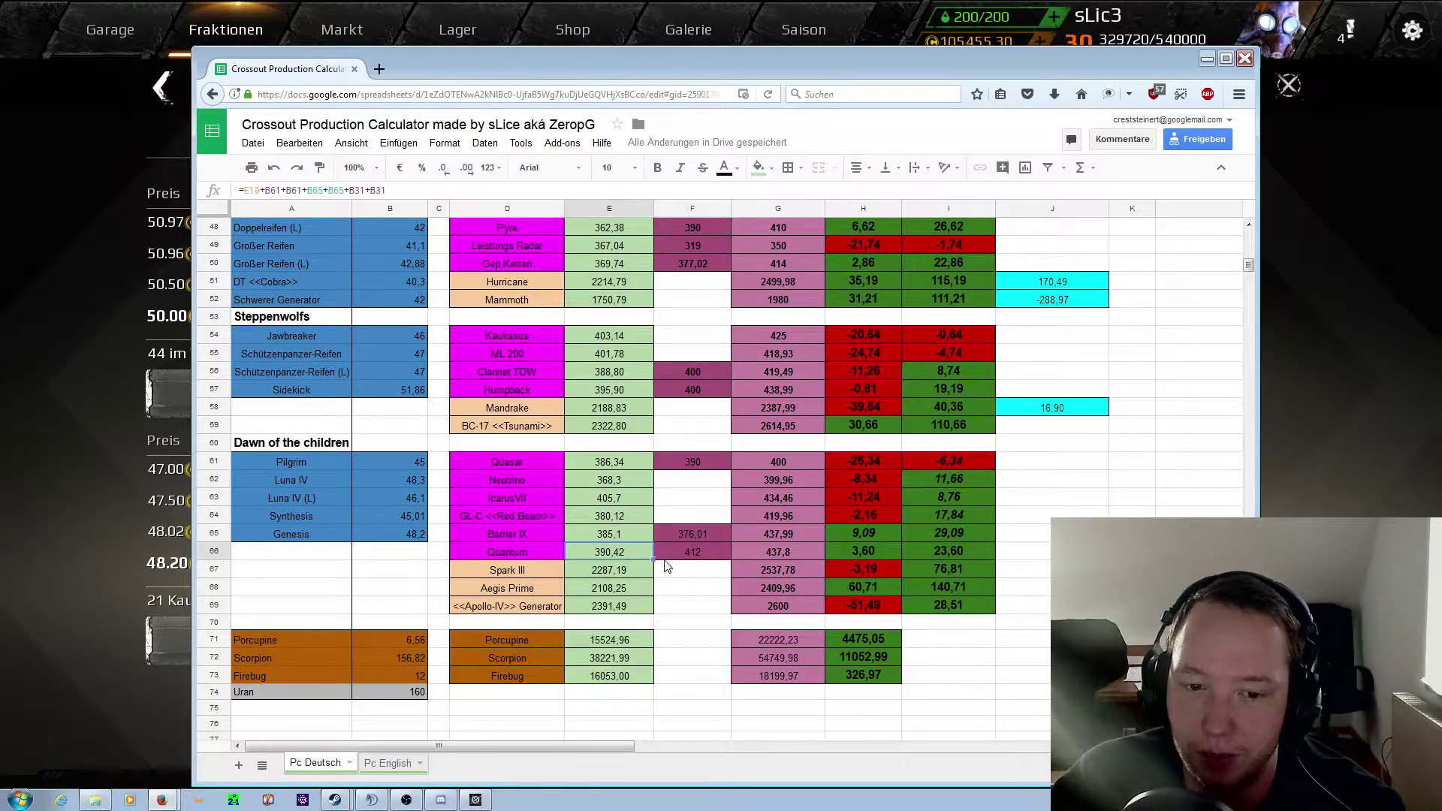
{"action": "left_click", "coordinate": [1277, 490]}
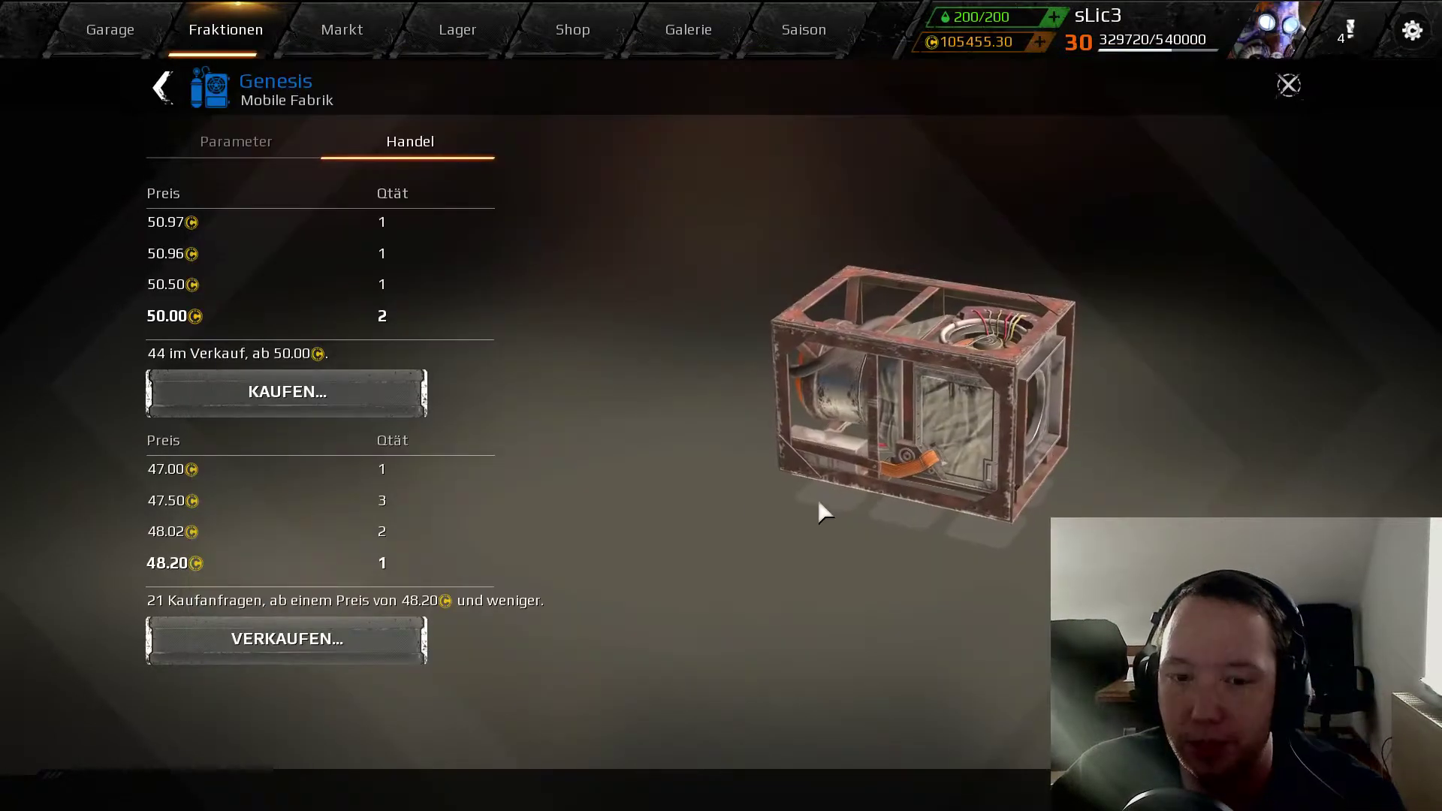
{"action": "left_click", "coordinate": [161, 86]}
{"action": "right_click", "coordinate": [646, 627]}
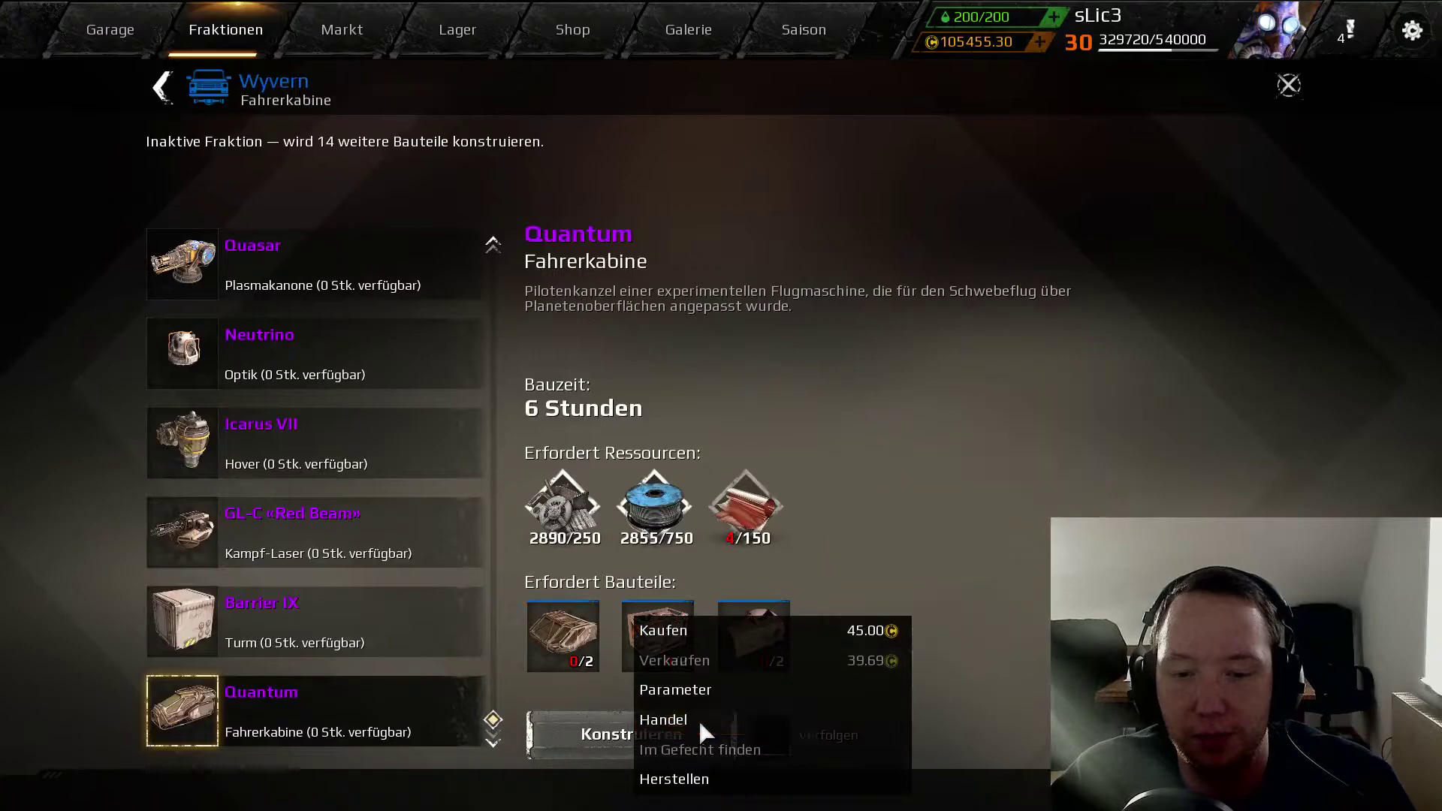
{"action": "left_click", "coordinate": [697, 719]}
{"action": "key", "text": "alt+Tab"}
{"action": "left_click", "coordinate": [375, 442]}
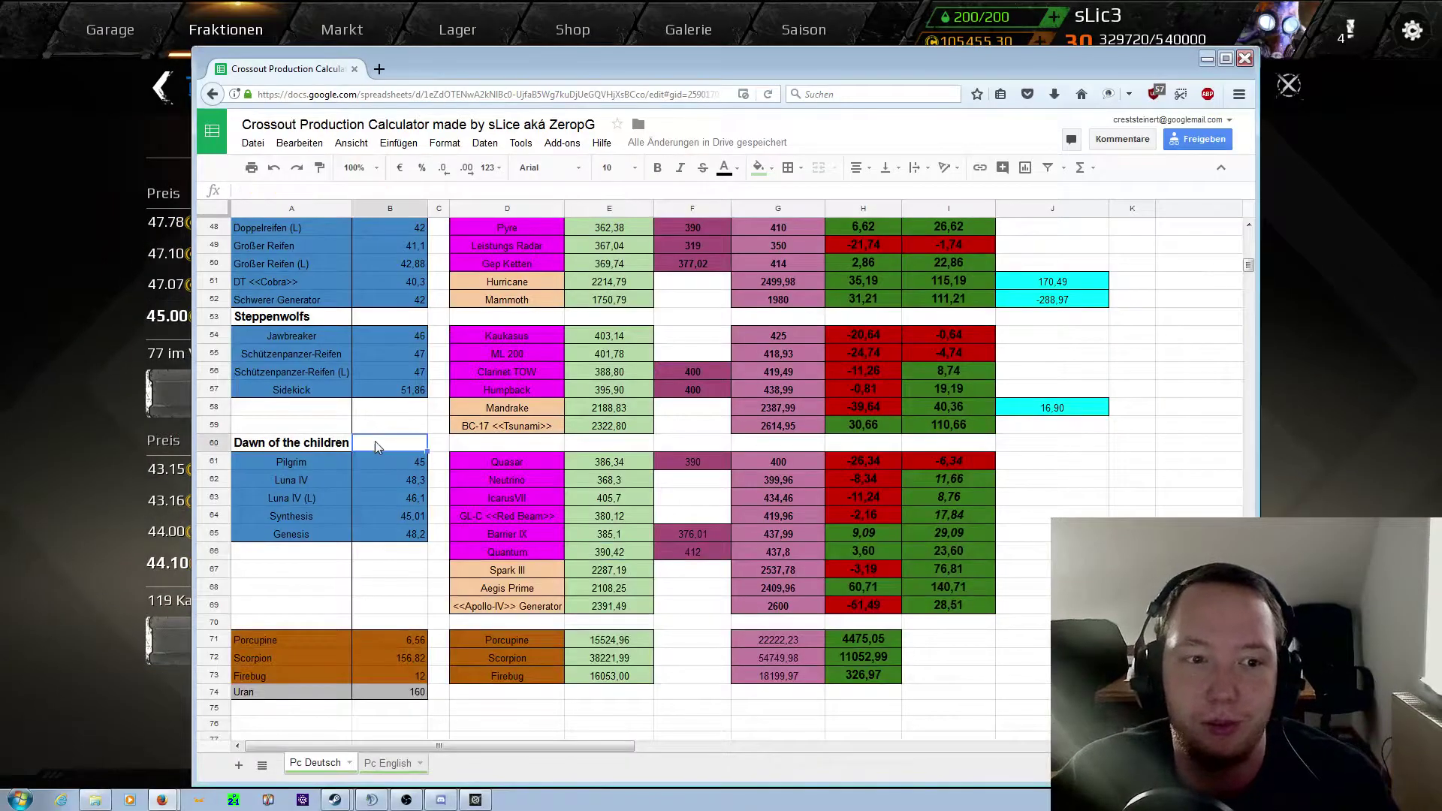
{"action": "scroll", "coordinate": [382, 417], "scroll_direction": "up", "scroll_amount": 2}
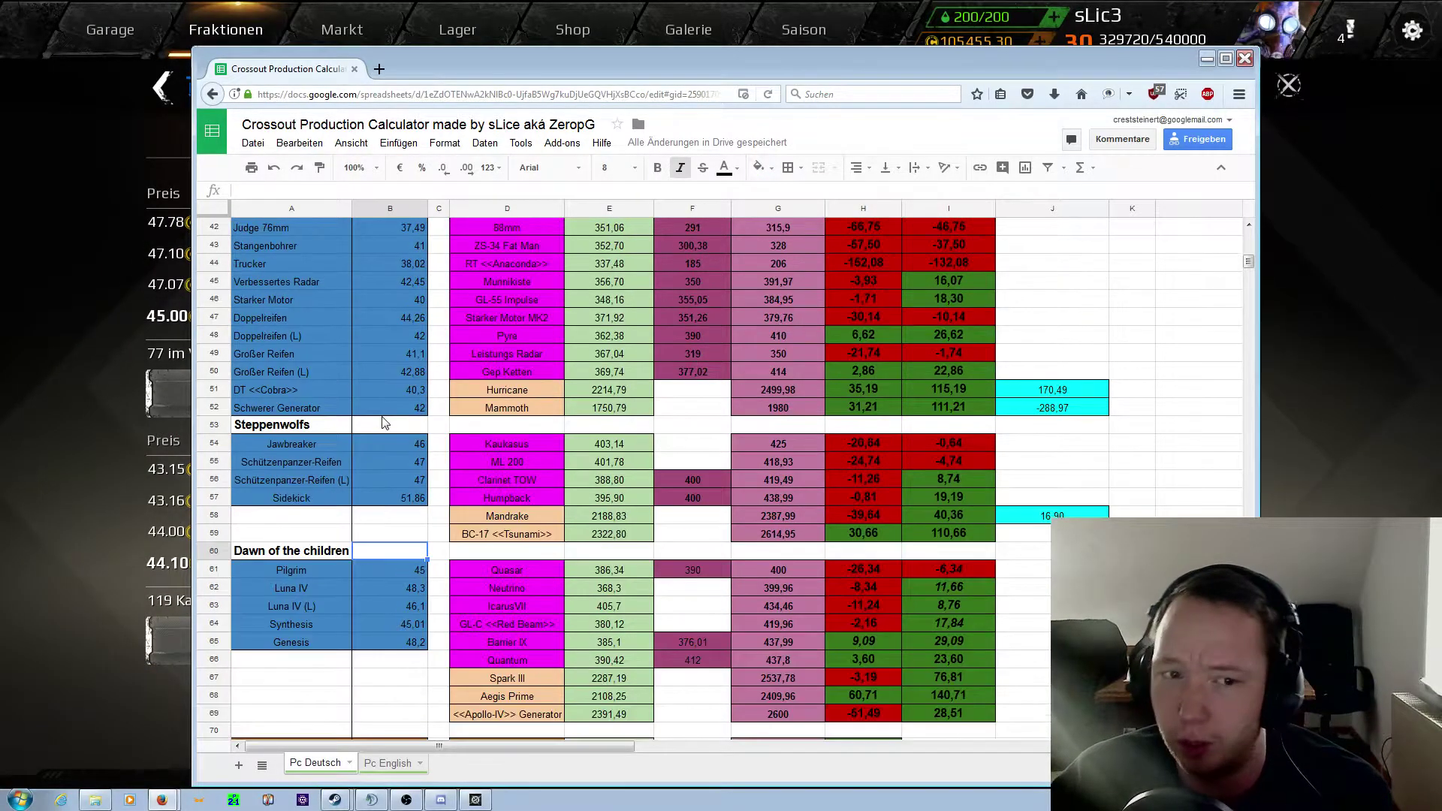
{"action": "scroll", "coordinate": [389, 345], "scroll_direction": "up", "scroll_amount": 2}
{"action": "scroll", "coordinate": [380, 359], "scroll_direction": "up", "scroll_amount": 6}
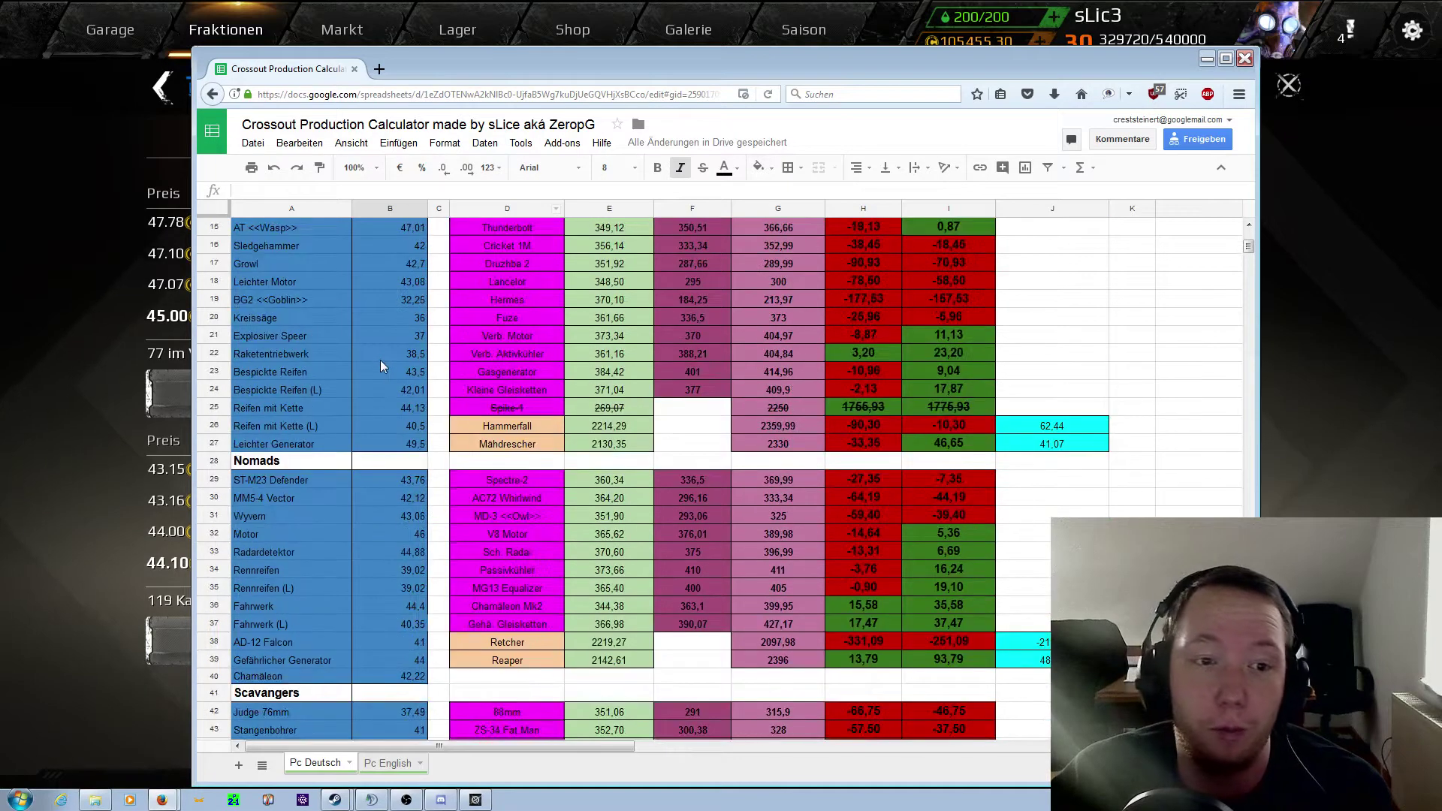
{"action": "scroll", "coordinate": [380, 362], "scroll_direction": "up", "scroll_amount": 2}
{"action": "scroll", "coordinate": [368, 332], "scroll_direction": "up", "scroll_amount": 2}
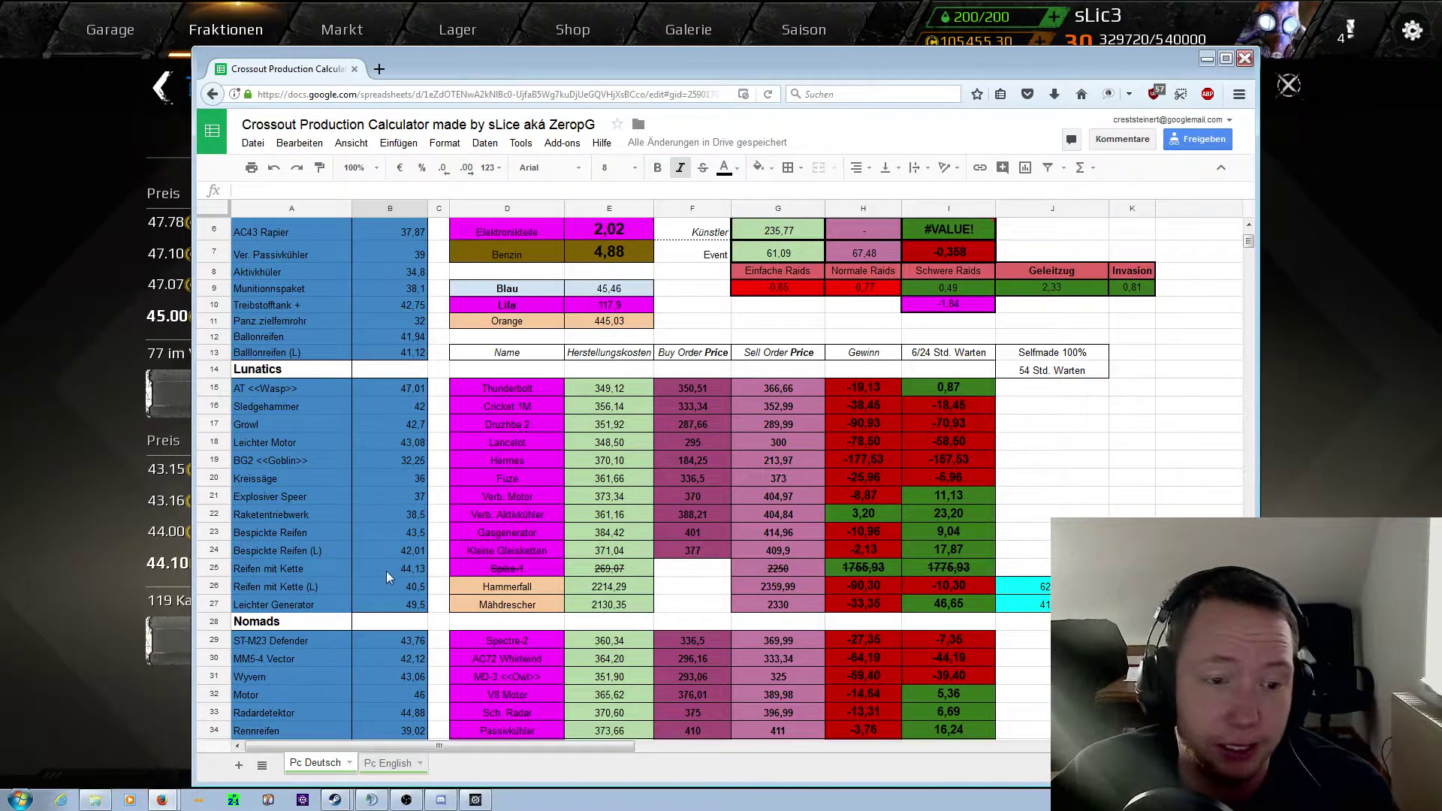
{"action": "left_click", "coordinate": [395, 679]}
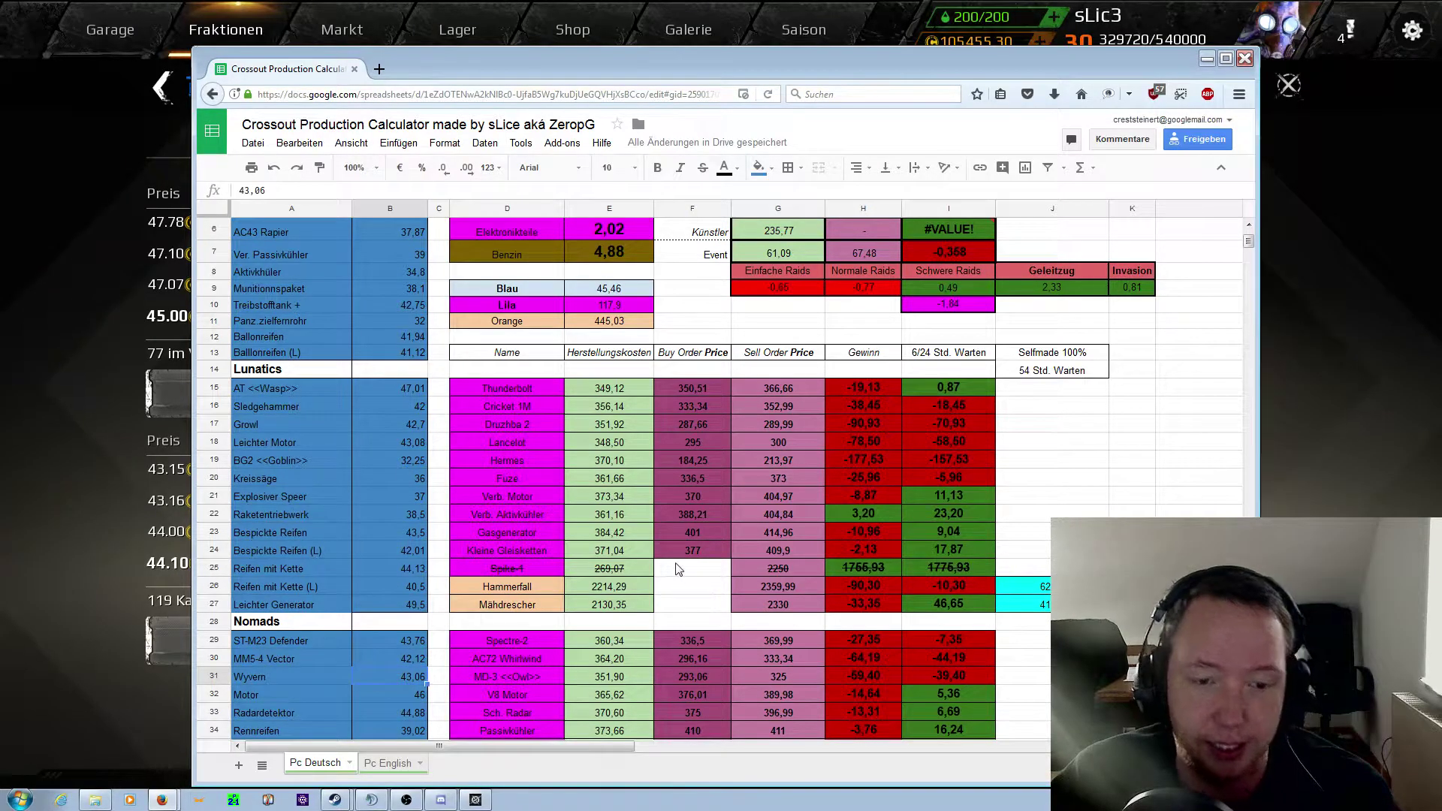
{"action": "type", "text": "47"}
{"action": "left_click", "coordinate": [675, 592]}
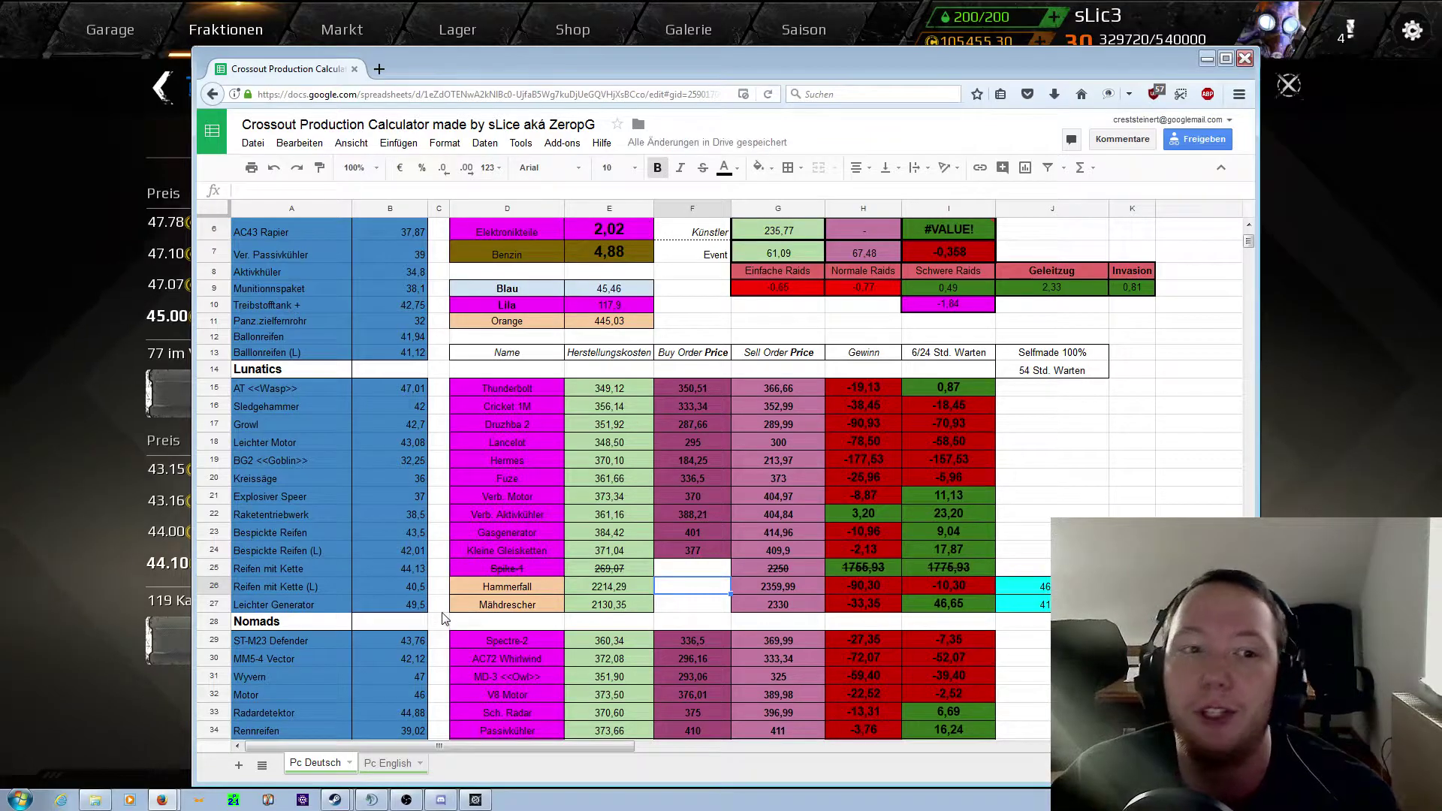
{"action": "left_click", "coordinate": [419, 675]}
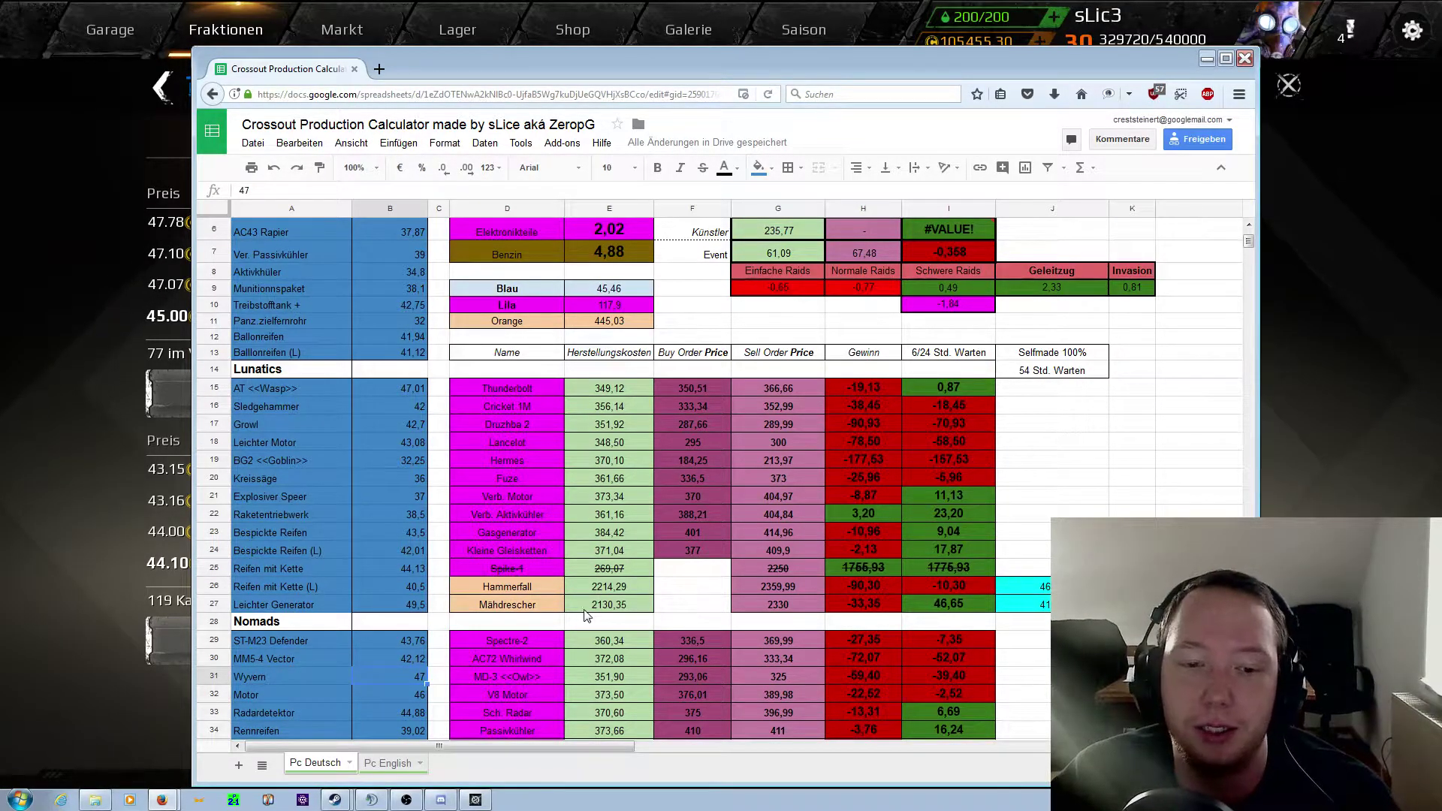
{"action": "type", "text": "50000"}
{"action": "left_click", "coordinate": [692, 573]}
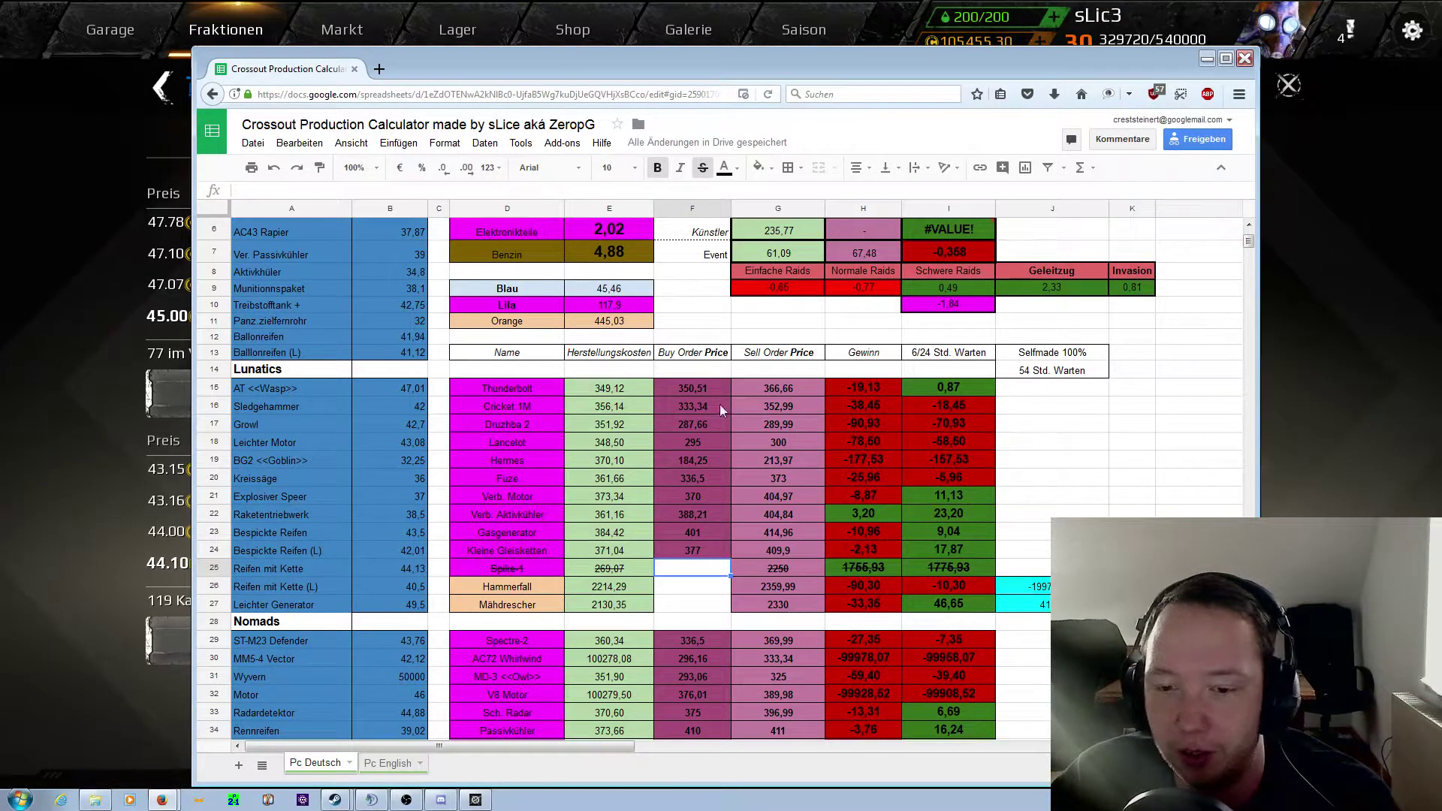
{"action": "scroll", "coordinate": [473, 576], "scroll_direction": "down", "scroll_amount": 5}
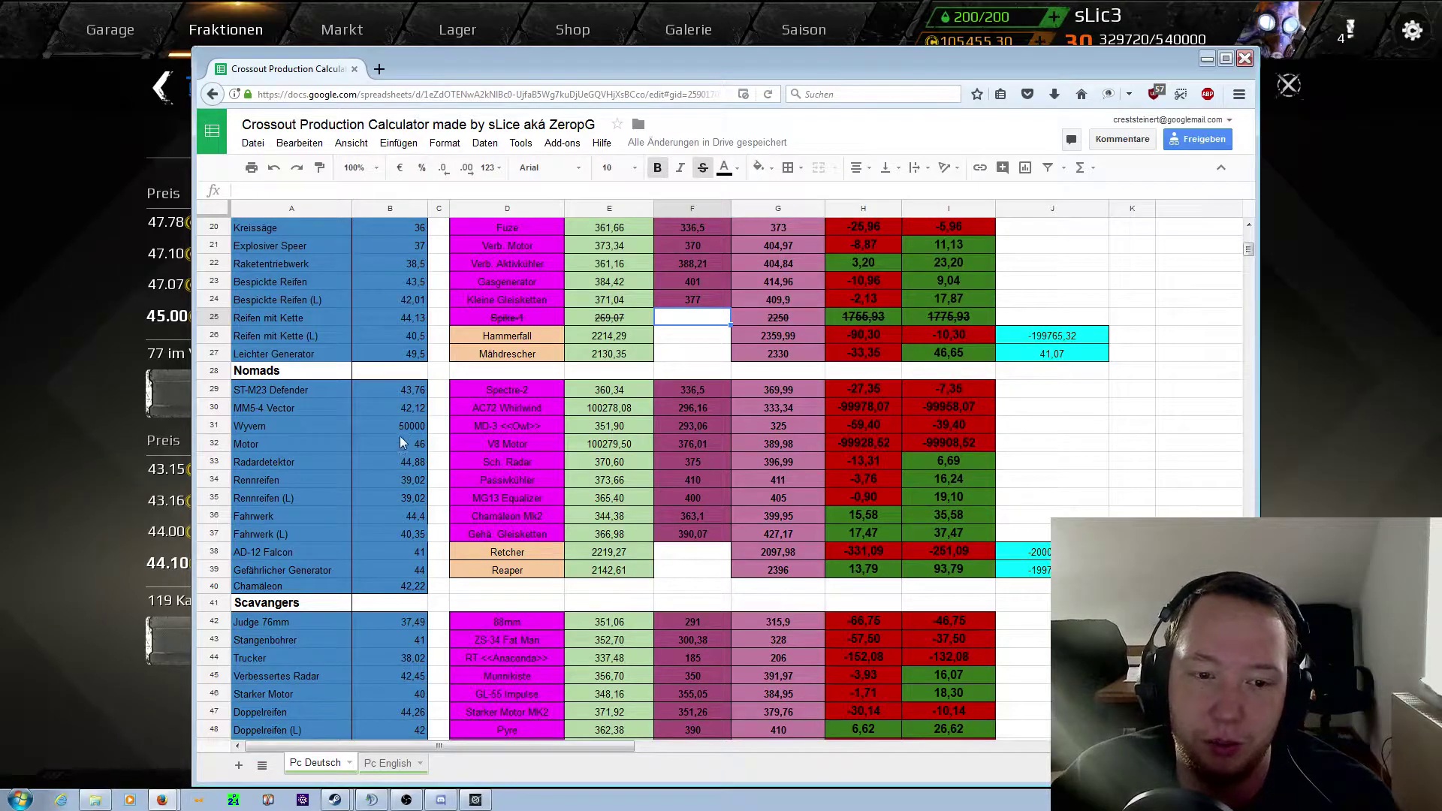
{"action": "left_click", "coordinate": [375, 433]}
{"action": "type", "text": "44,1"}
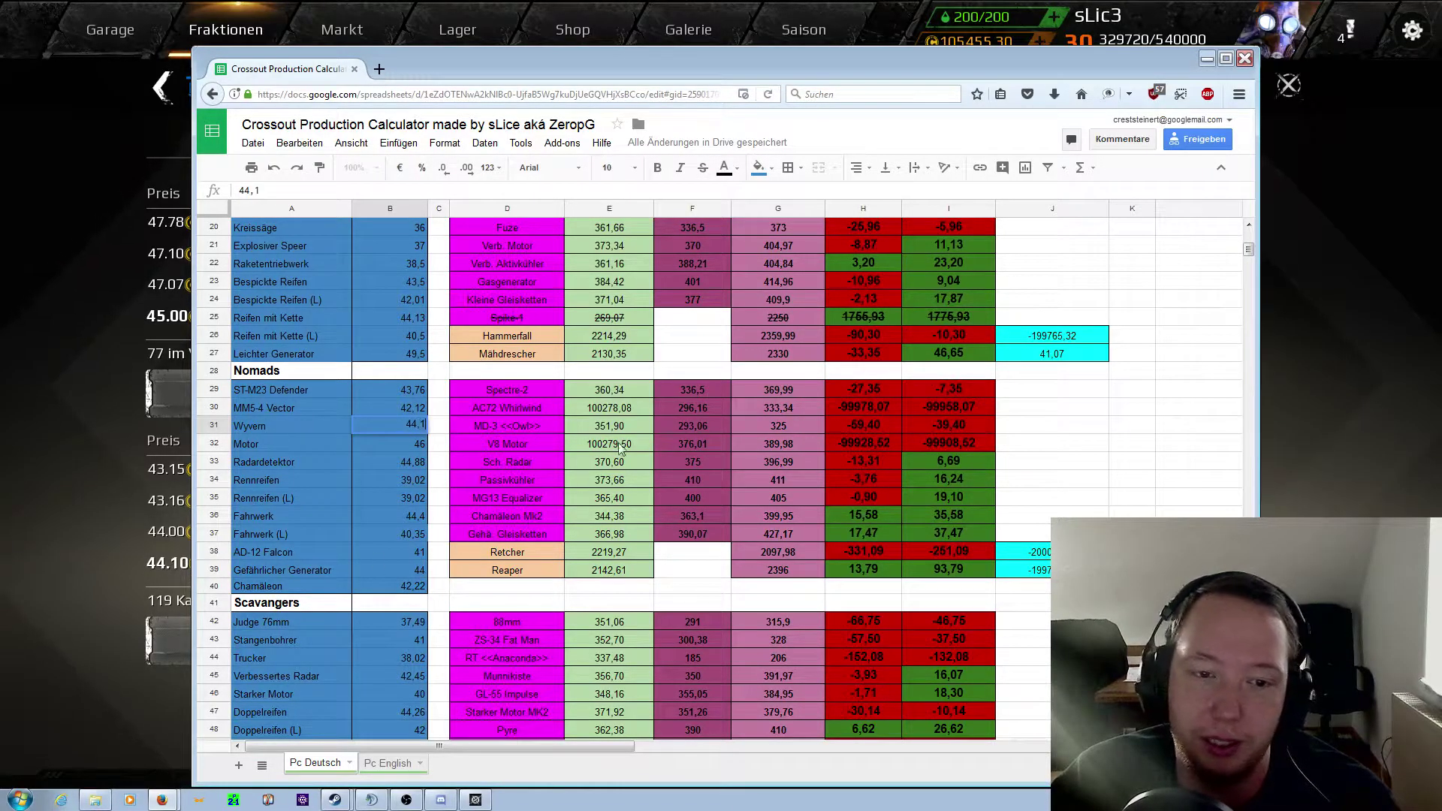
{"action": "left_click", "coordinate": [685, 372]}
{"action": "scroll", "coordinate": [781, 493], "scroll_direction": "down", "scroll_amount": 3}
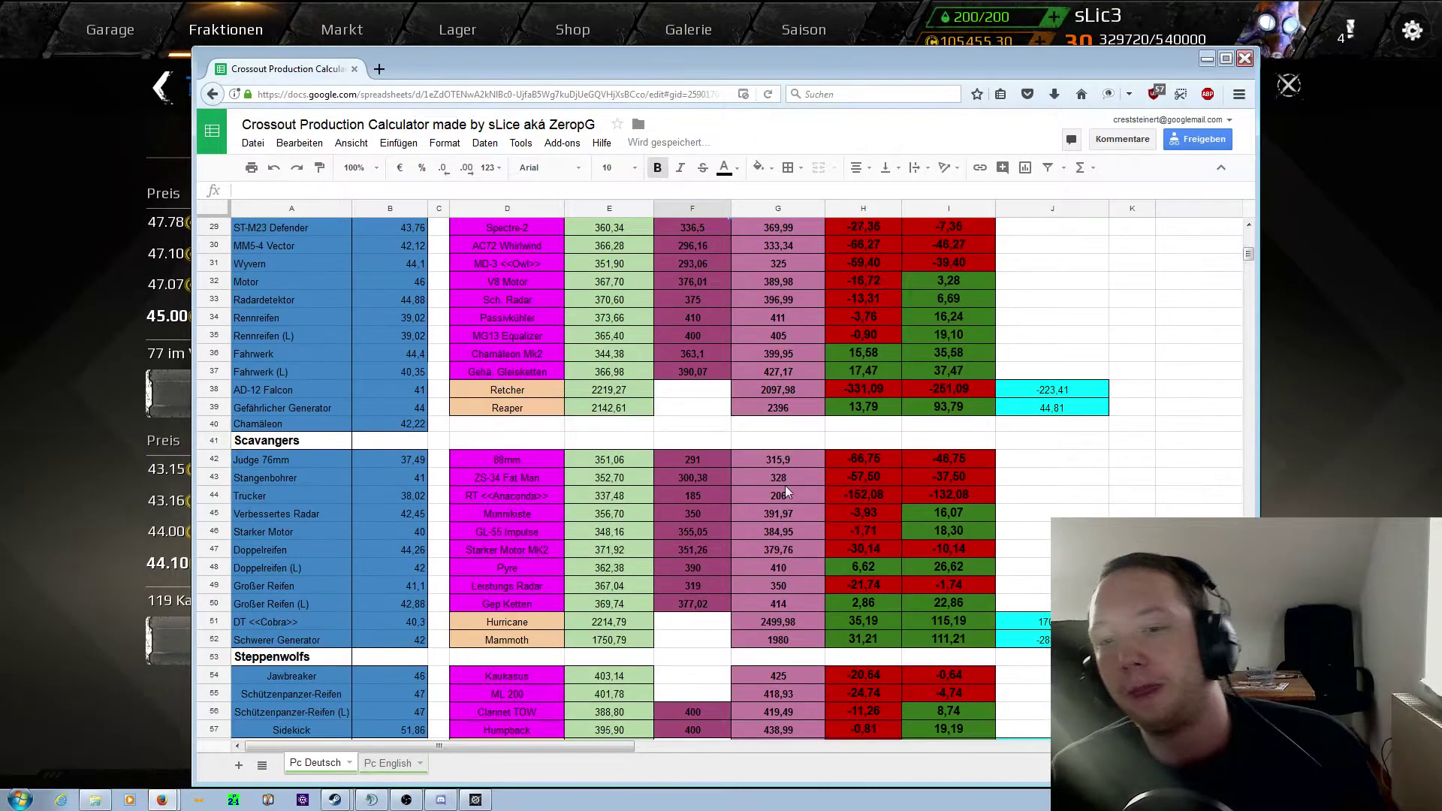
{"action": "scroll", "coordinate": [751, 481], "scroll_direction": "down", "scroll_amount": 4}
{"action": "scroll", "coordinate": [629, 444], "scroll_direction": "down", "scroll_amount": 2}
{"action": "scroll", "coordinate": [629, 443], "scroll_direction": "down", "scroll_amount": 1}
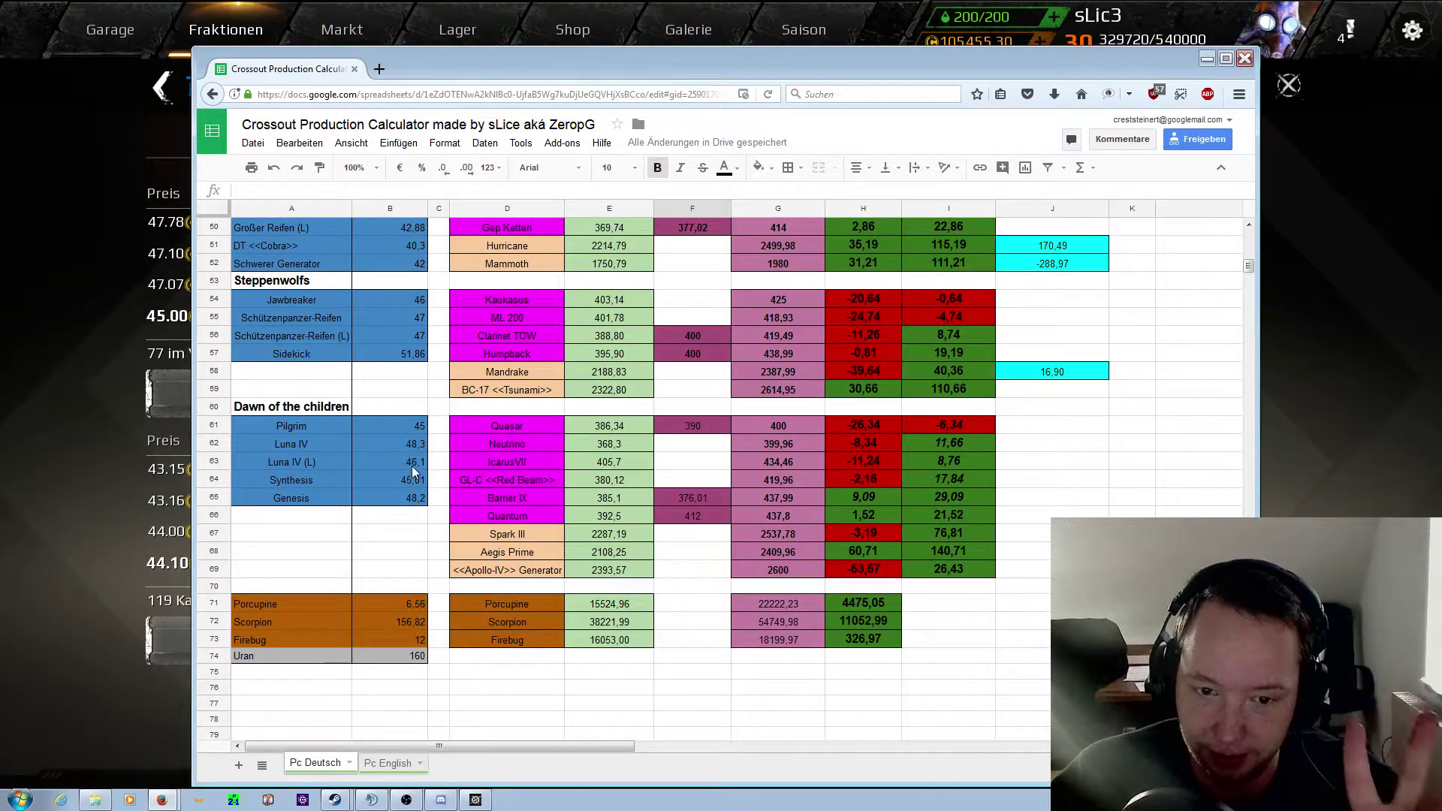
{"action": "left_click", "coordinate": [633, 515]}
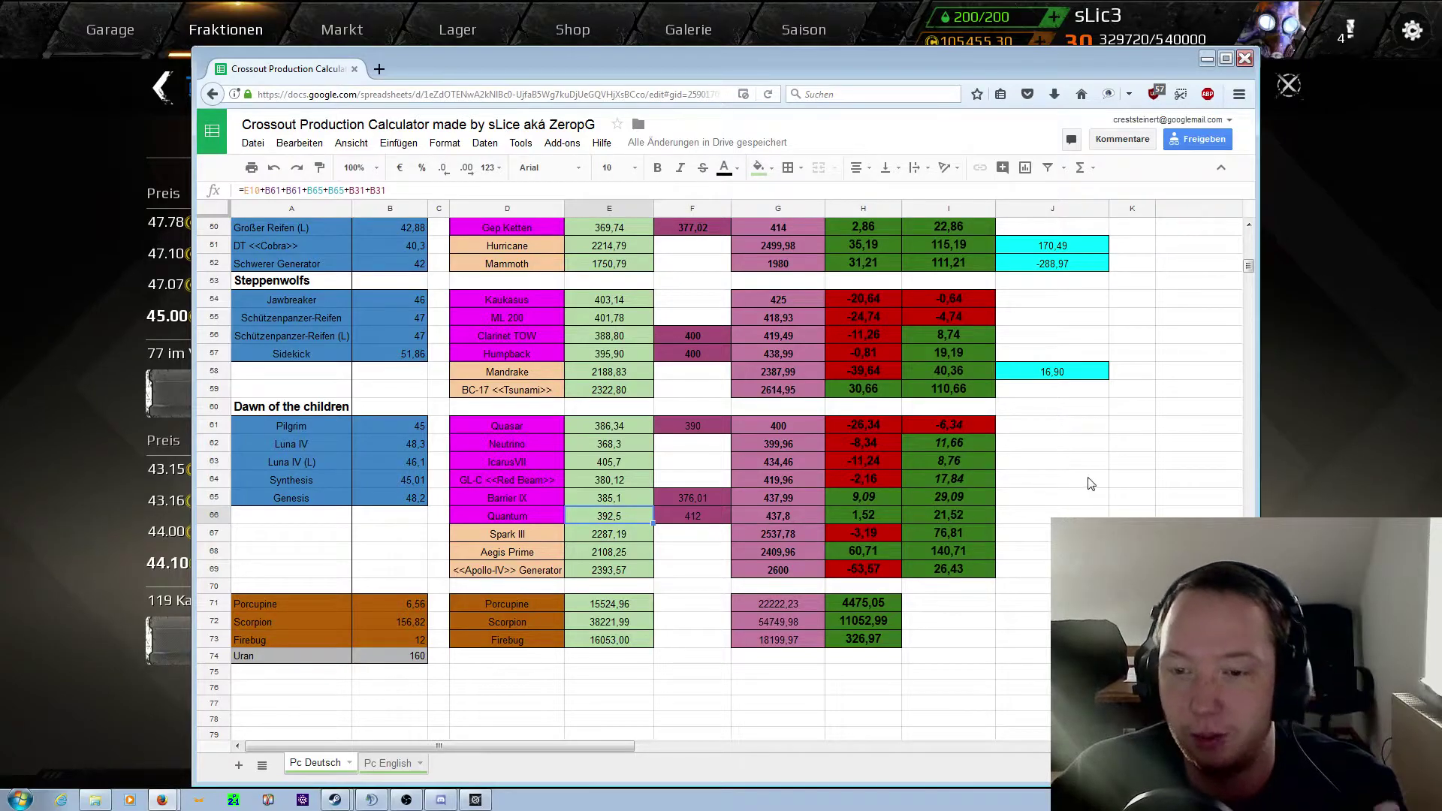
{"action": "left_click", "coordinate": [1363, 473]}
{"action": "left_click", "coordinate": [175, 92]}
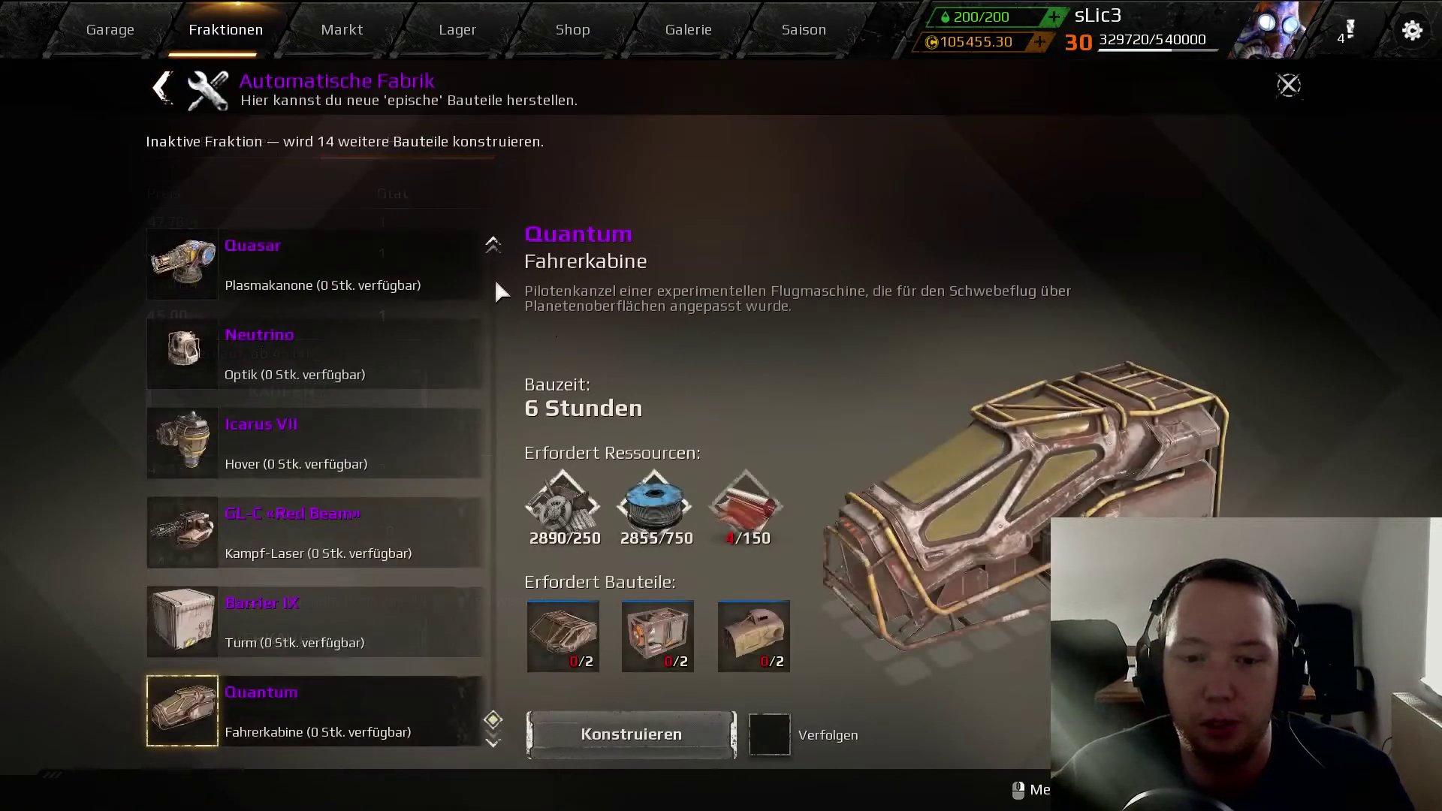
{"action": "key", "text": "alt+Tab"}
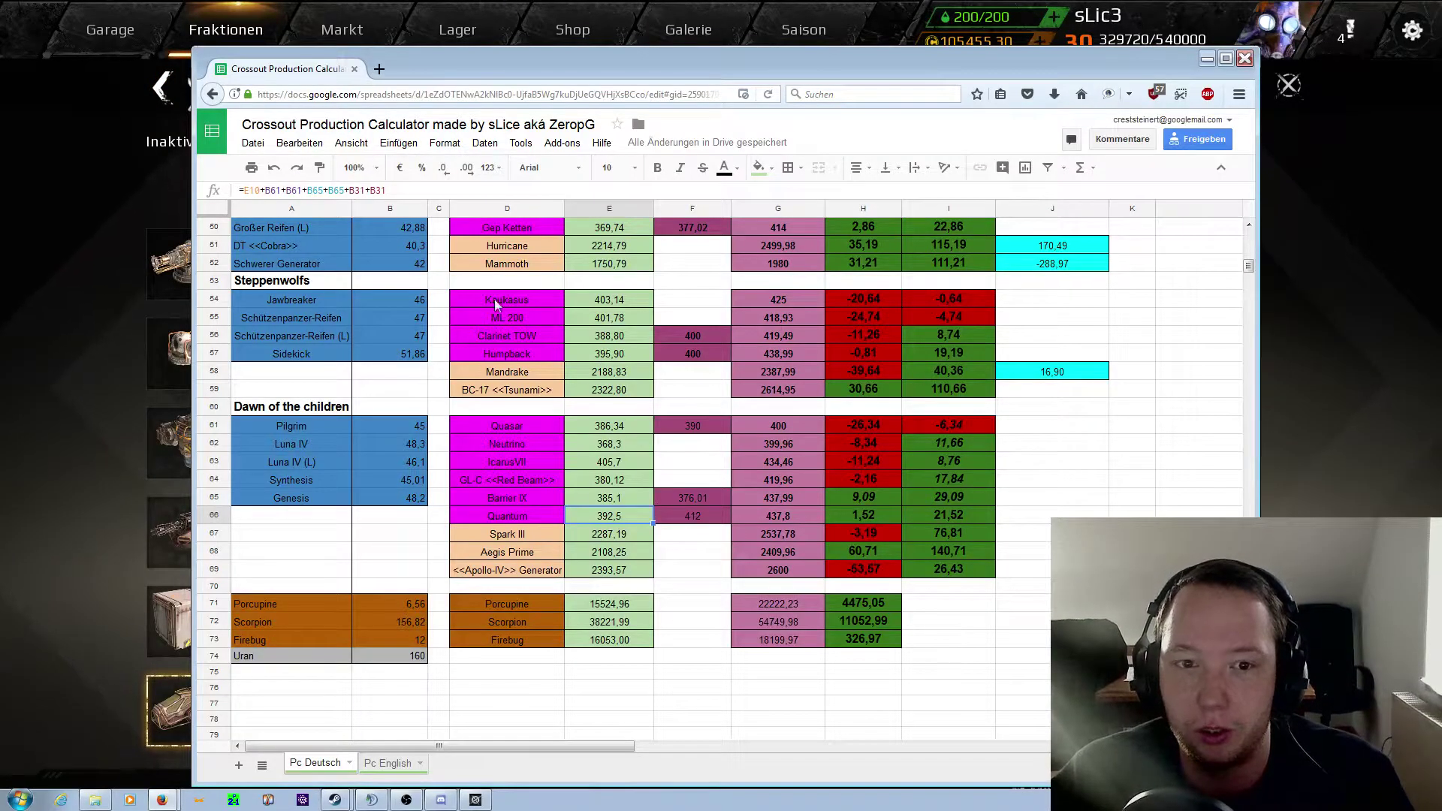
{"action": "left_click", "coordinate": [682, 547]}
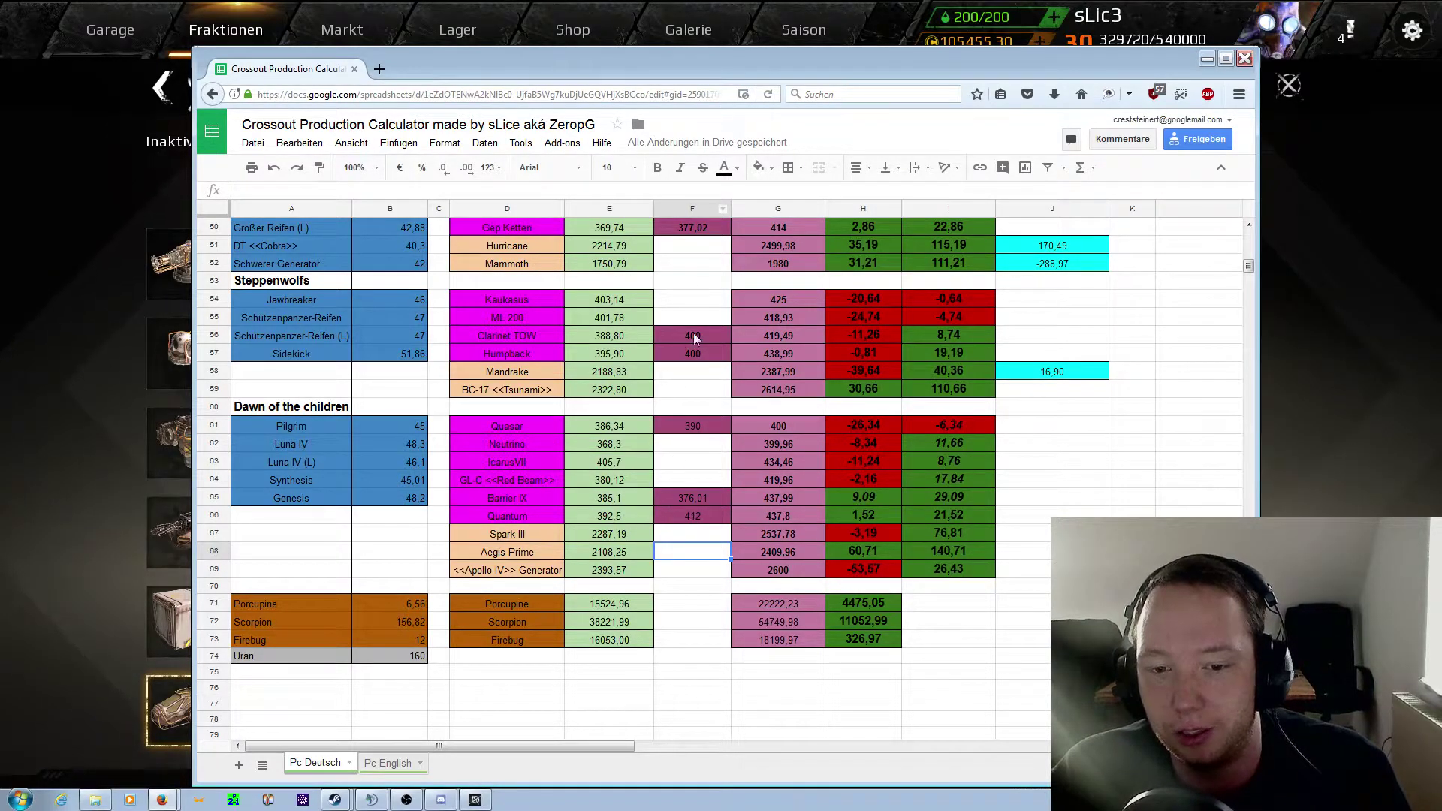
Step: Check the Quantum cost formula in E66 and view Quantum's trade listings in Crossout
{"action": "left_click", "coordinate": [615, 518]}
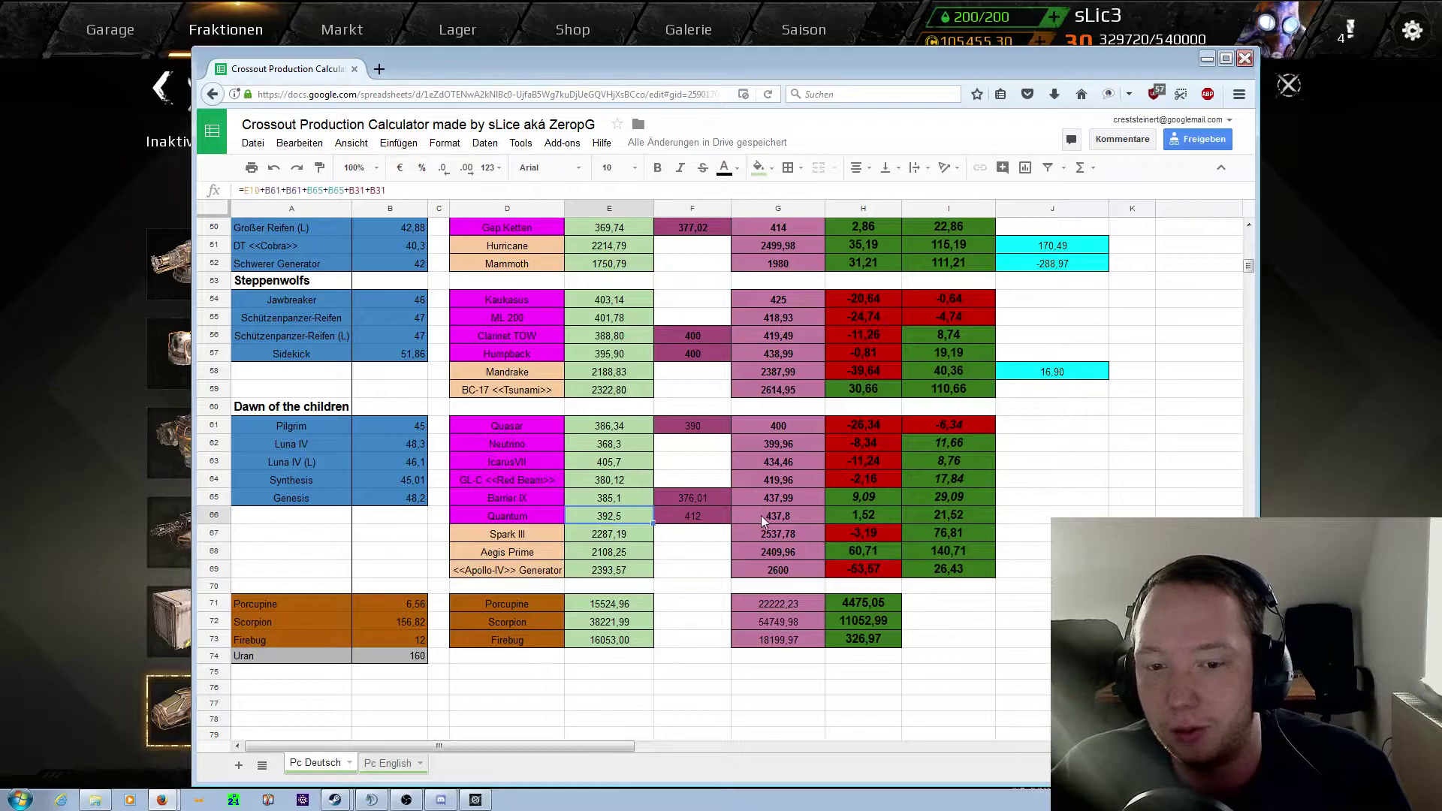
{"action": "left_click", "coordinate": [1316, 385]}
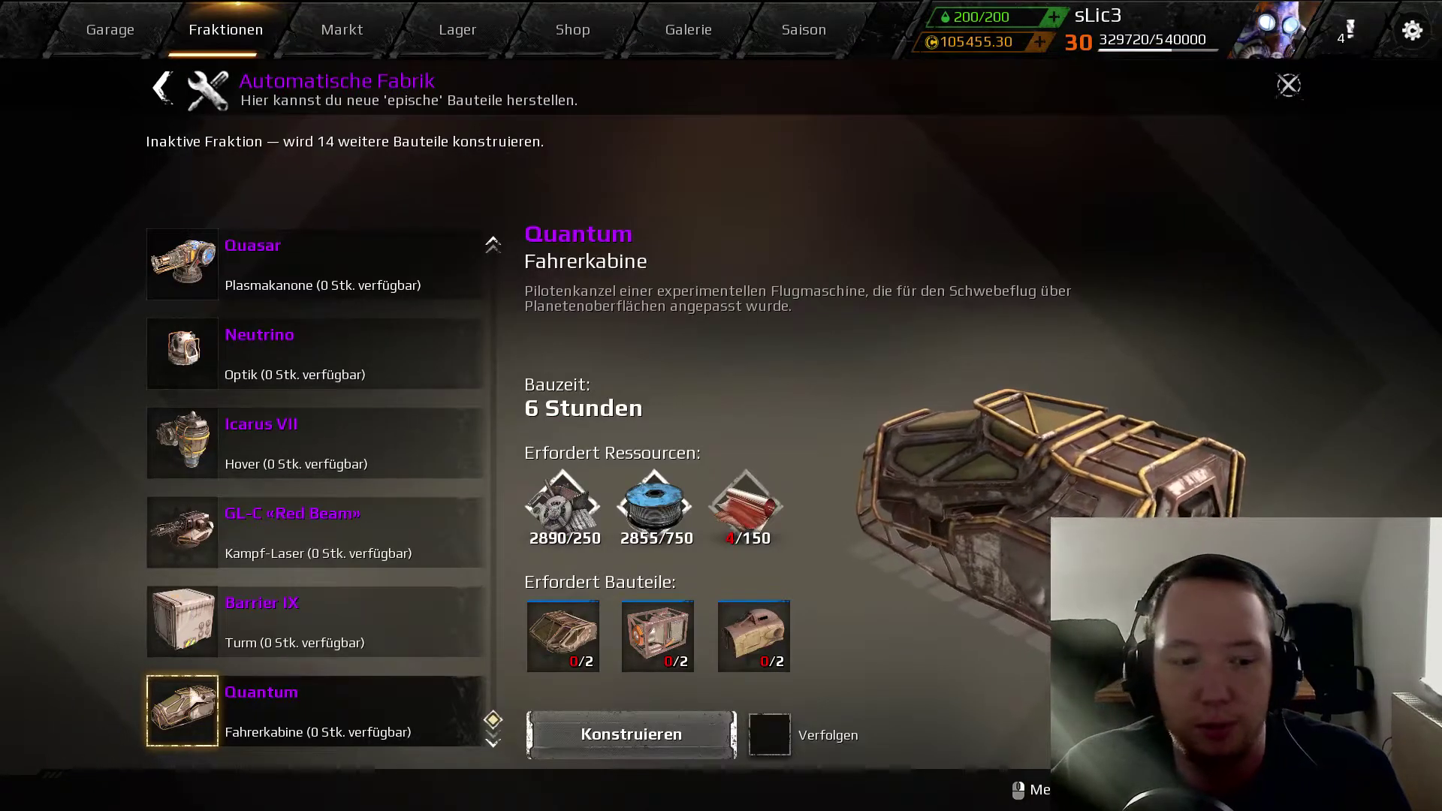
{"action": "right_click", "coordinate": [148, 711]}
{"action": "left_click", "coordinate": [150, 732]}
{"action": "key", "text": "alt+Tab"}
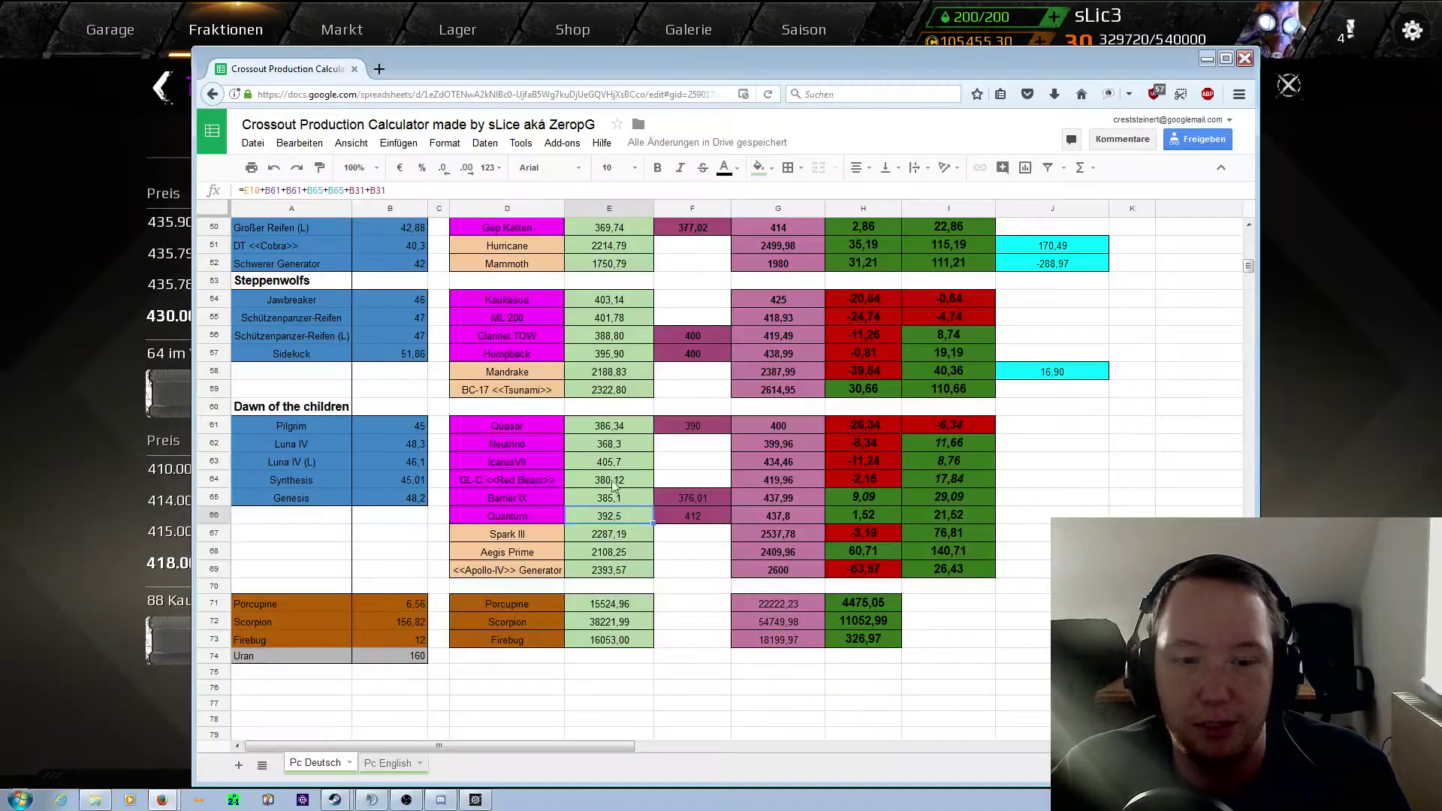
Step: Enter Quantum prices of 418 in F66 and 430 in G66
{"action": "left_click", "coordinate": [717, 516]}
{"action": "type", "text": "430"}
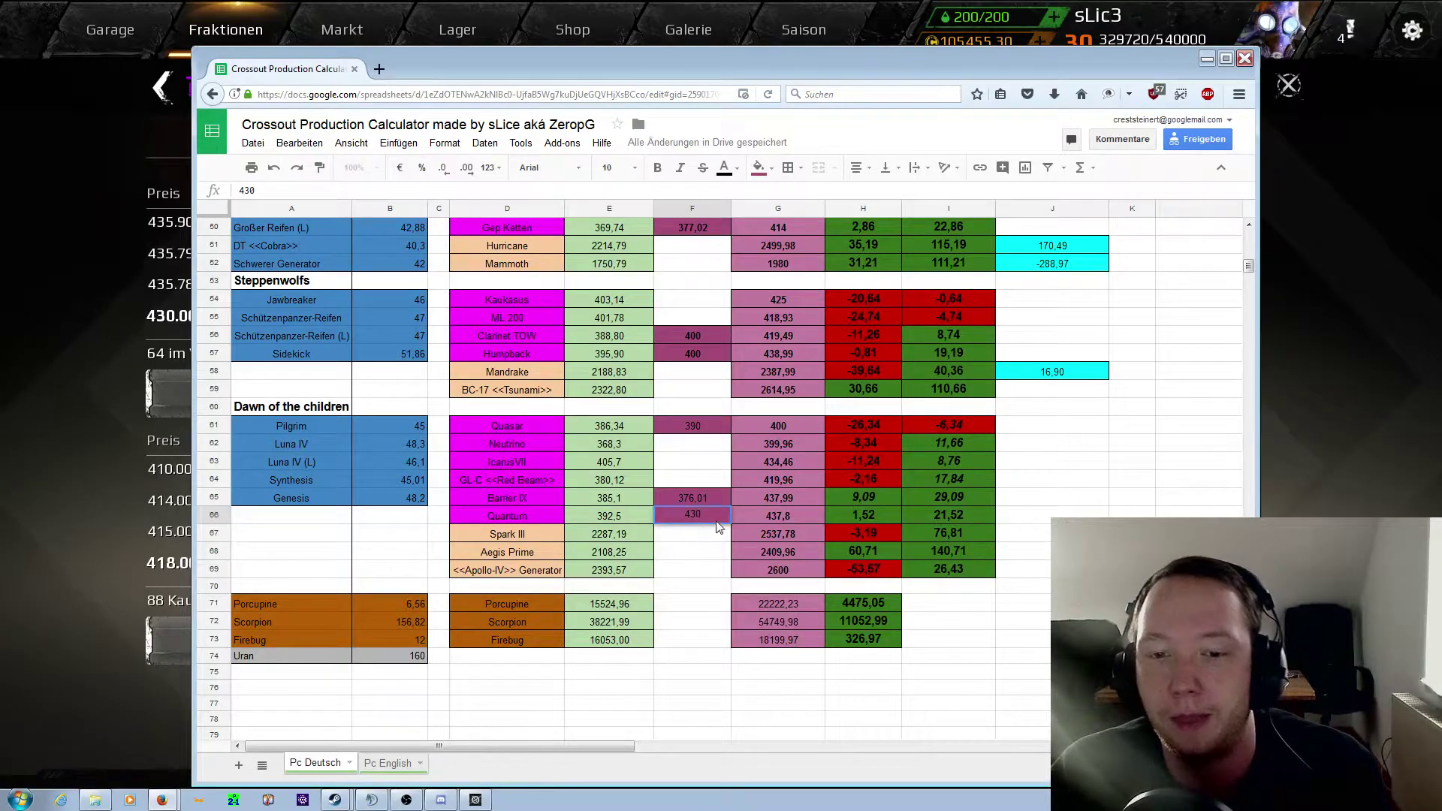
{"action": "left_click", "coordinate": [761, 520]}
{"action": "type", "text": "430"}
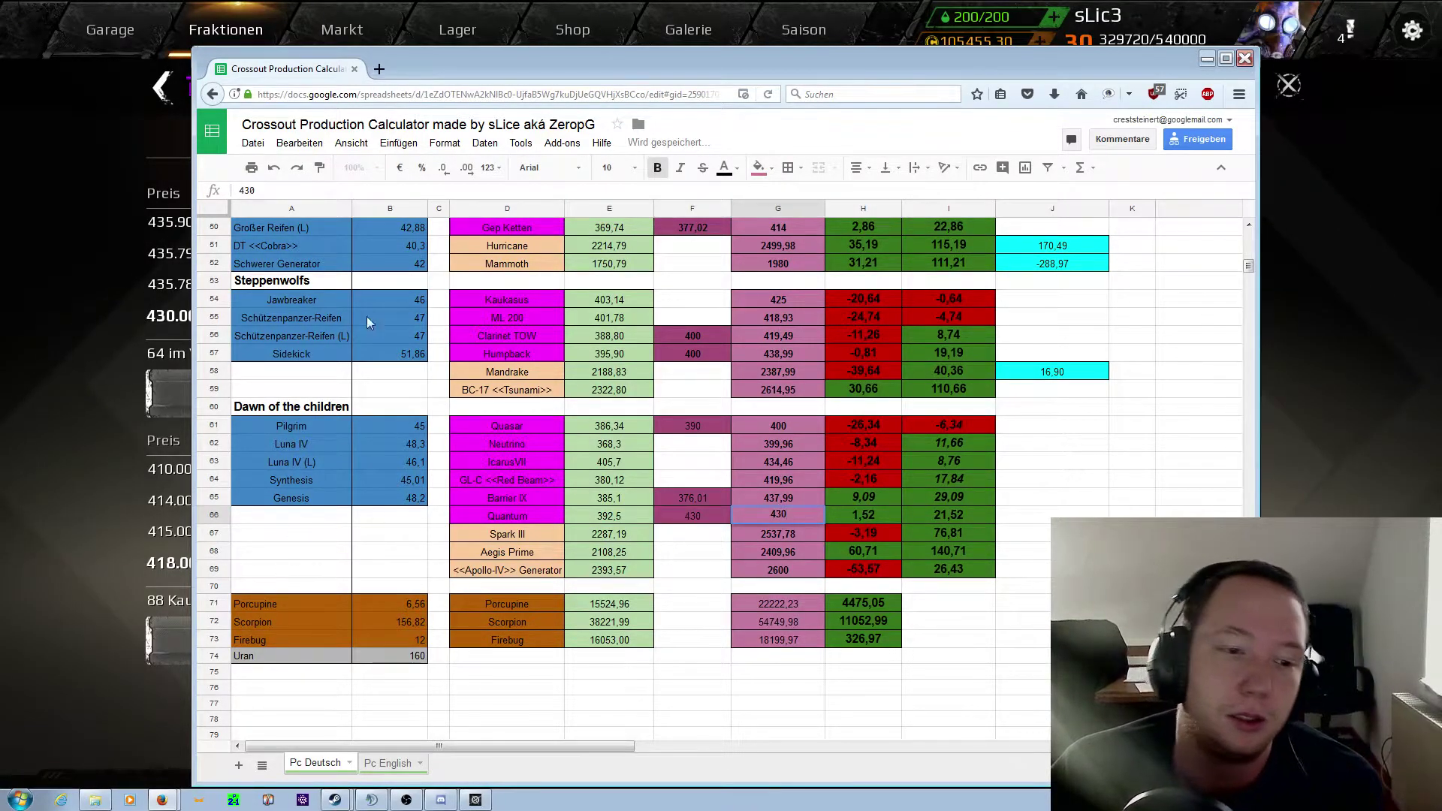
{"action": "left_click", "coordinate": [703, 521]}
{"action": "type", "text": "418"}
{"action": "key", "text": "Return"}
{"action": "key", "text": "Return"}
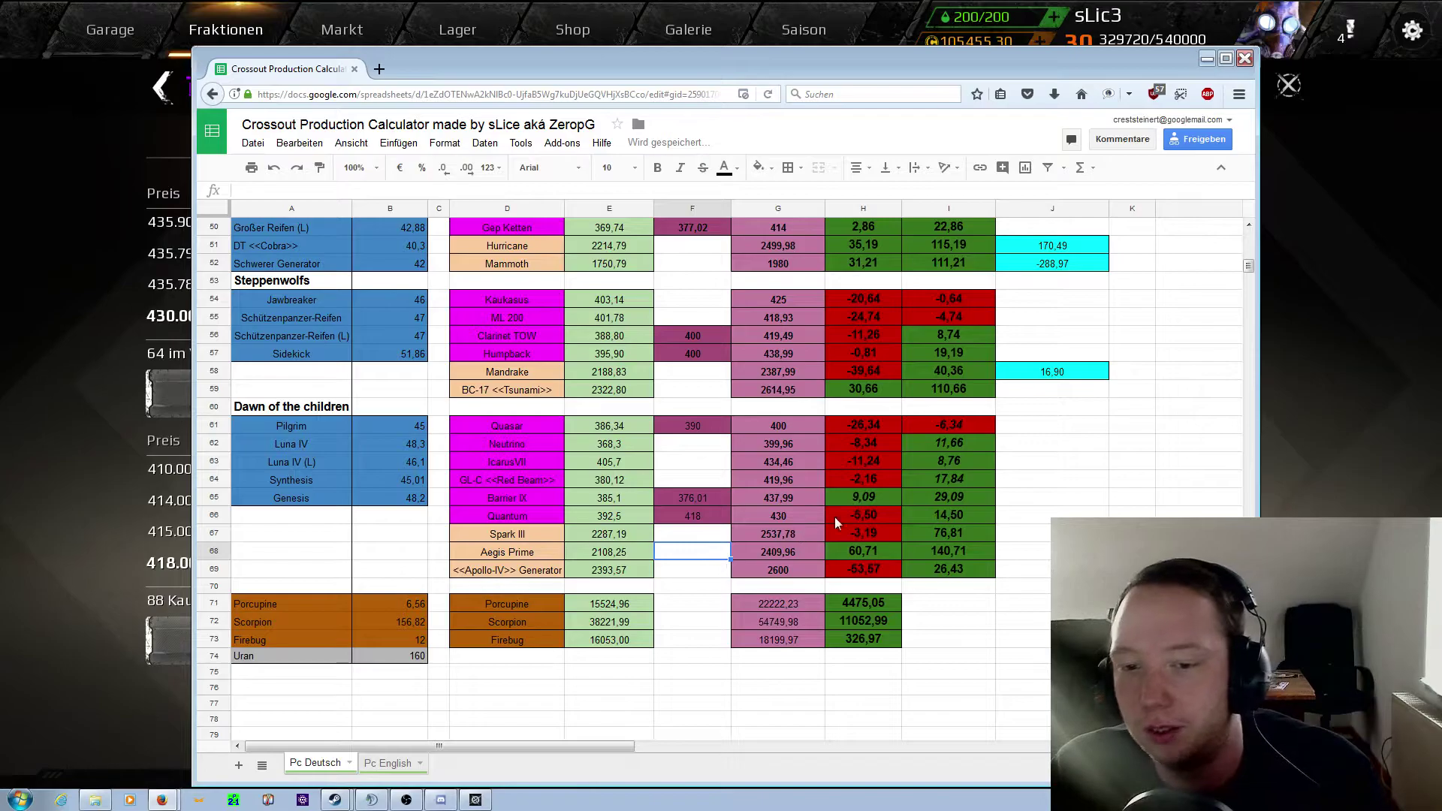
Step: Review the profit formulas in H66 and I66 and the cost formulas in E67 and E69
{"action": "left_click", "coordinate": [858, 518]}
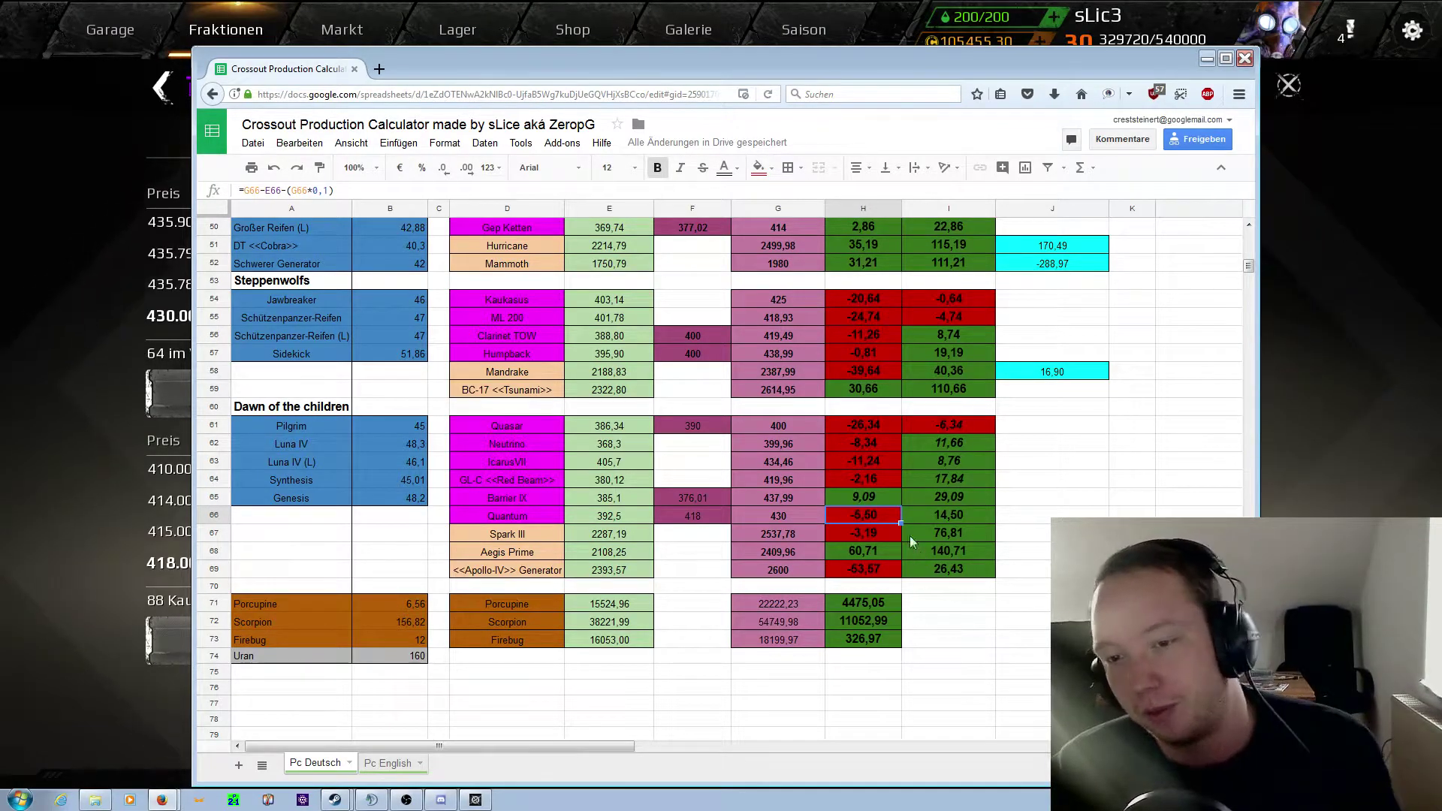
{"action": "left_click", "coordinate": [940, 516]}
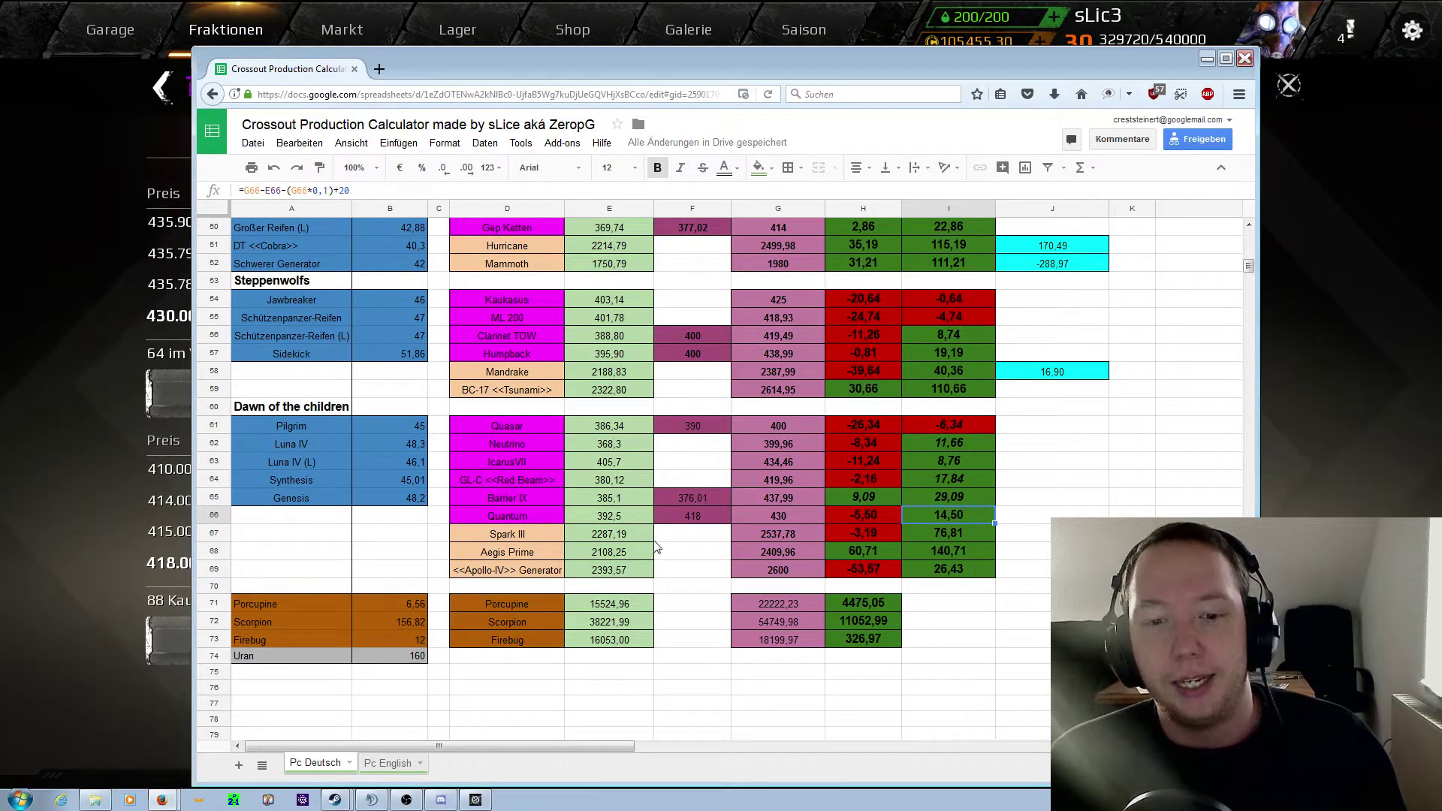
{"action": "left_click", "coordinate": [636, 538]}
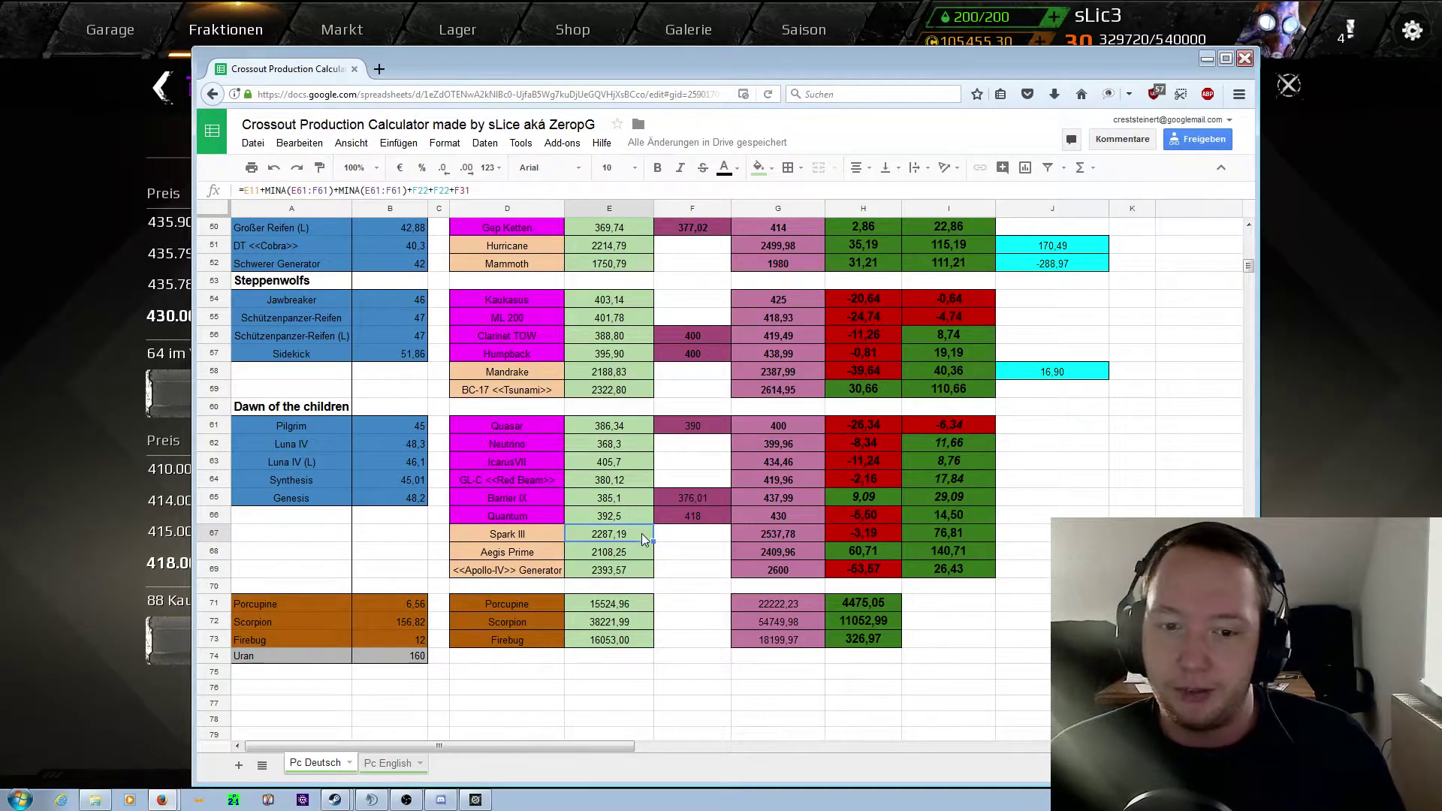
{"action": "left_click", "coordinate": [694, 519]}
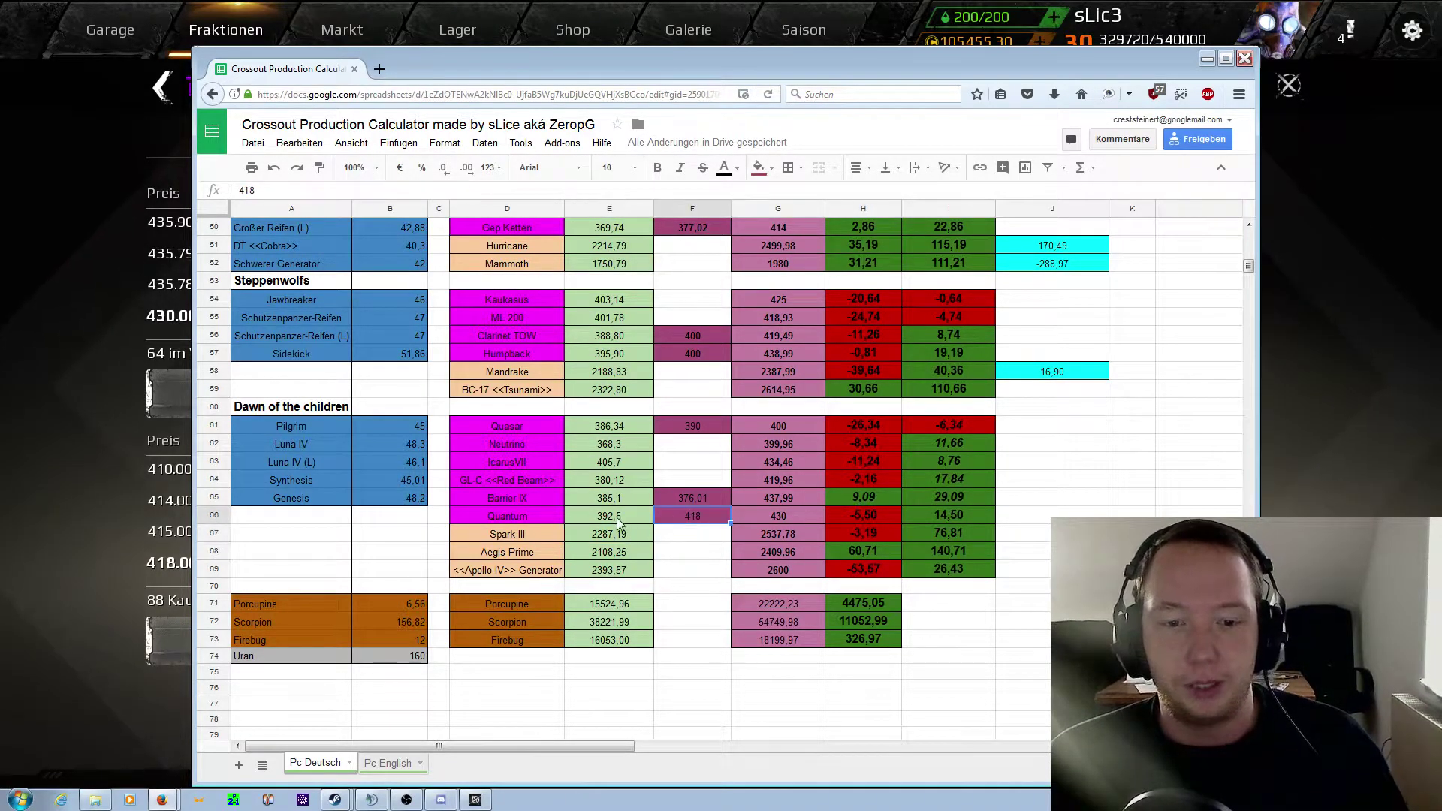
{"action": "left_click", "coordinate": [607, 573]}
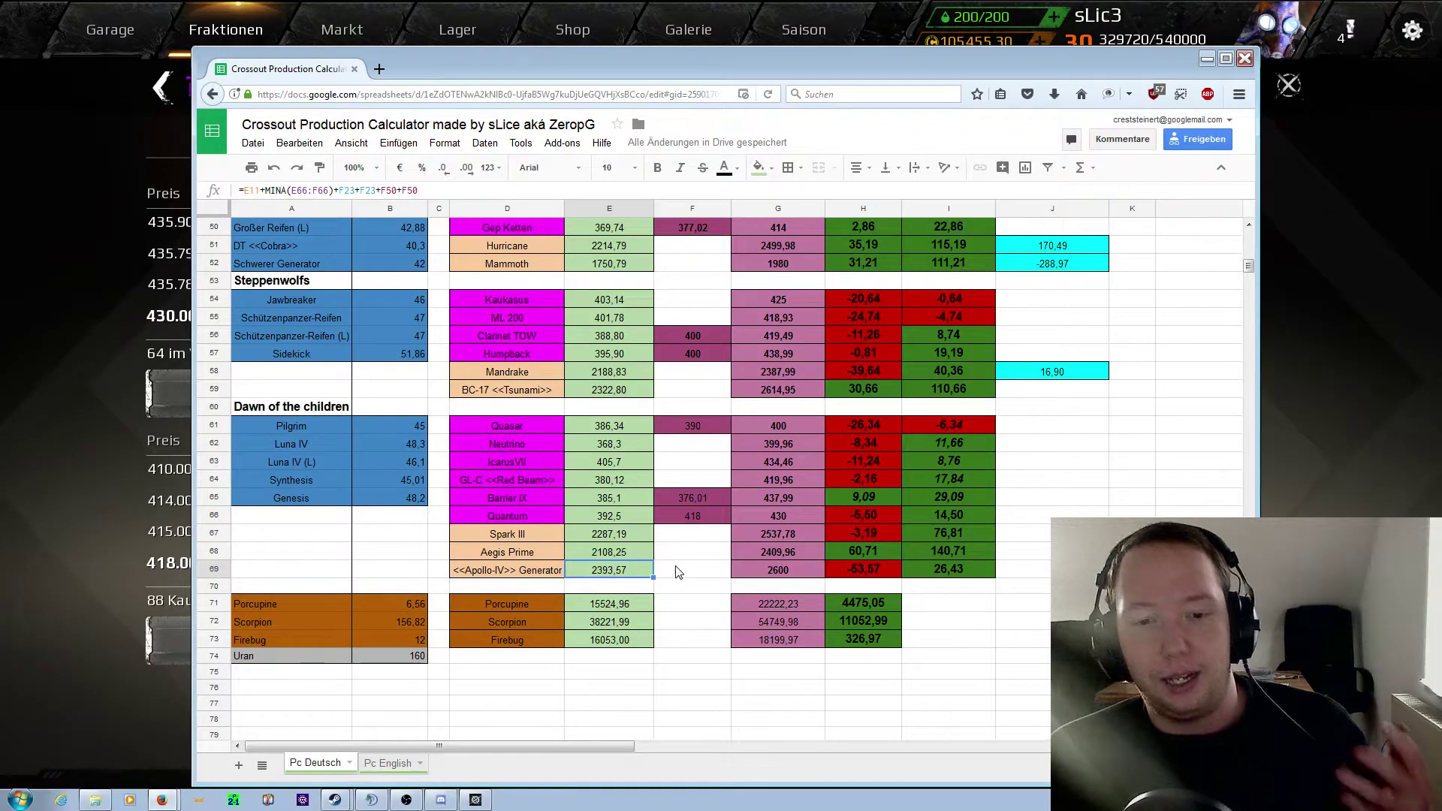
{"action": "left_click", "coordinate": [689, 518]}
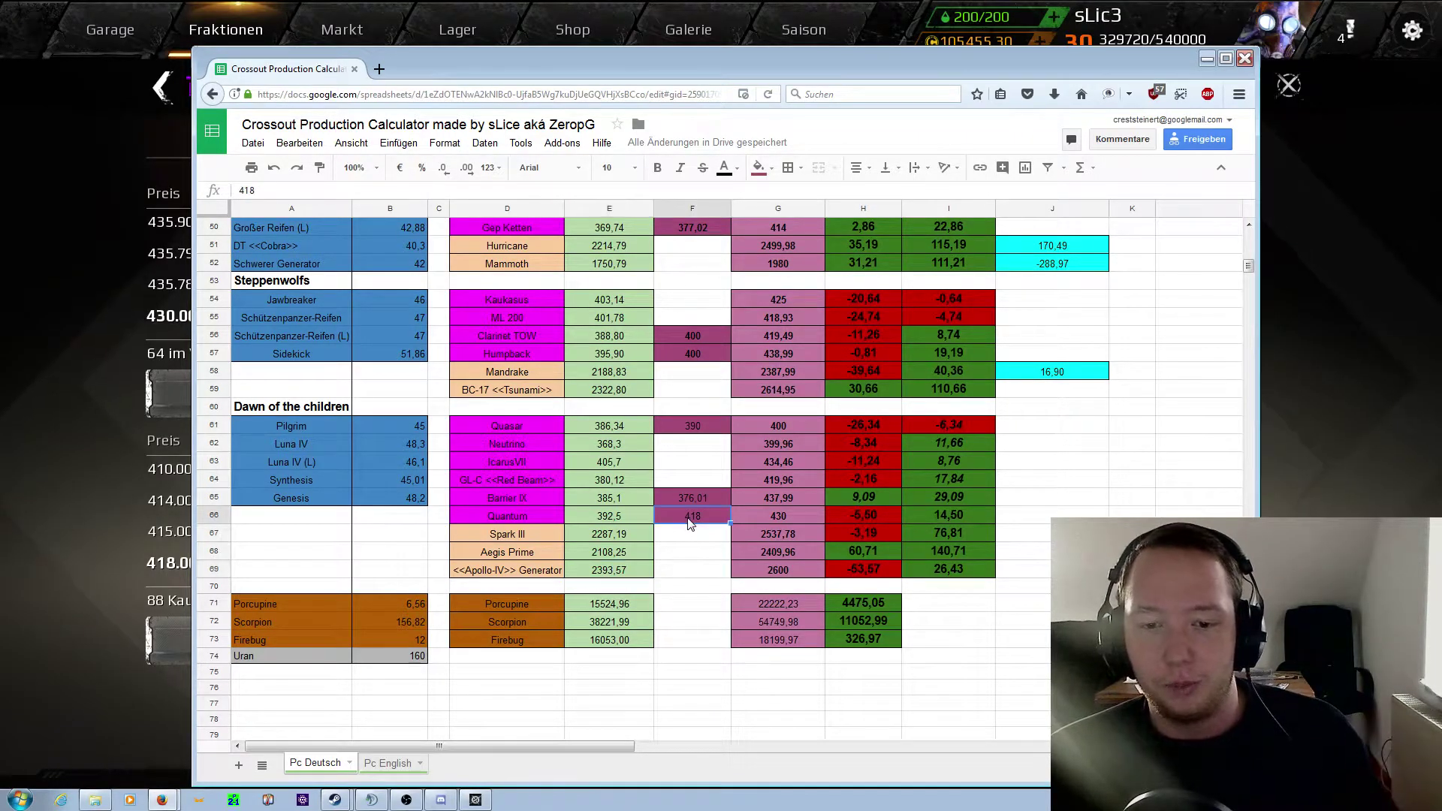
{"action": "key", "text": "alt+Tab"}
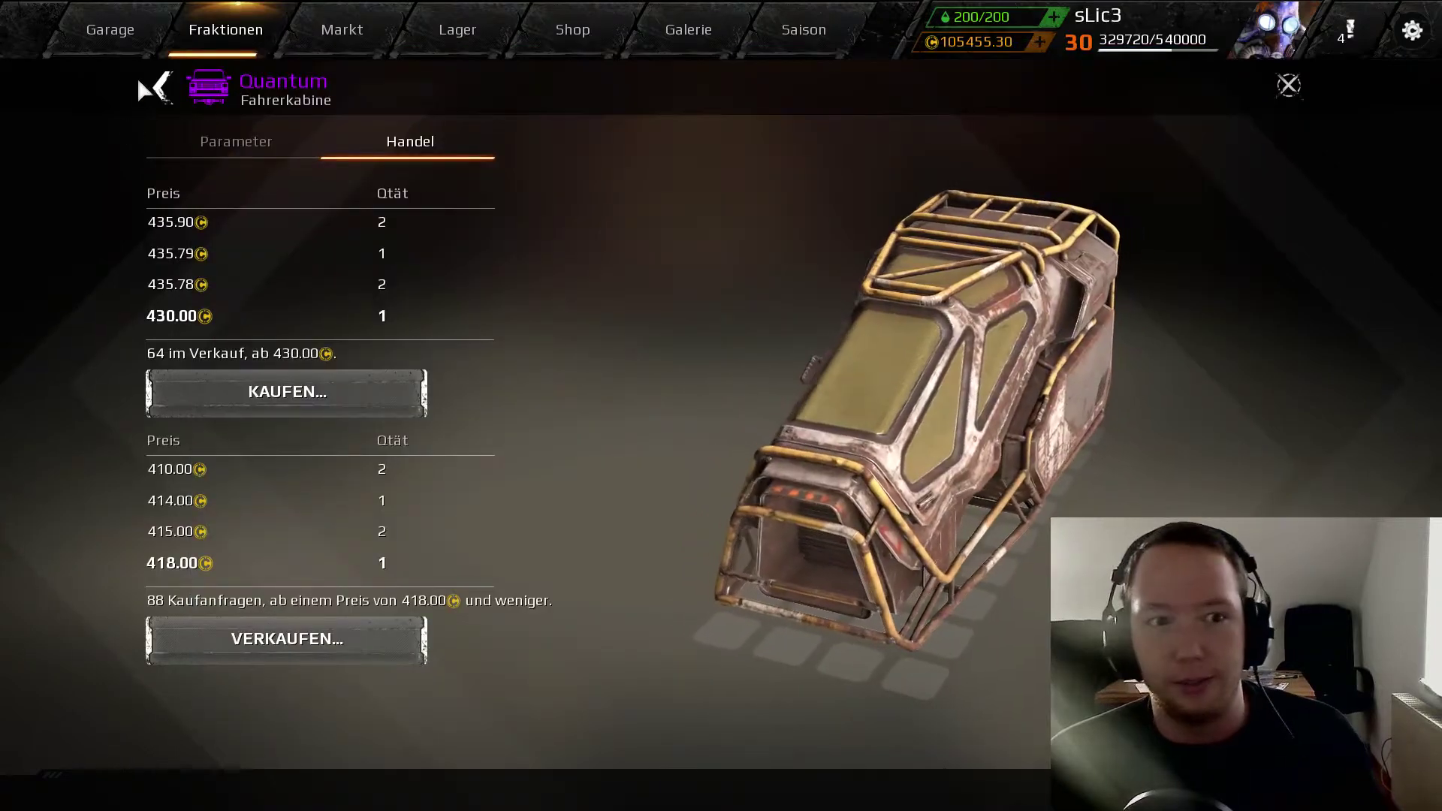
Step: Open the Apollo-IV Generator recipe in Labor 51 and view Quantum's sell offers and buy requests
{"action": "left_click", "coordinate": [160, 87]}
{"action": "left_click", "coordinate": [163, 86]}
{"action": "left_click", "coordinate": [698, 379]}
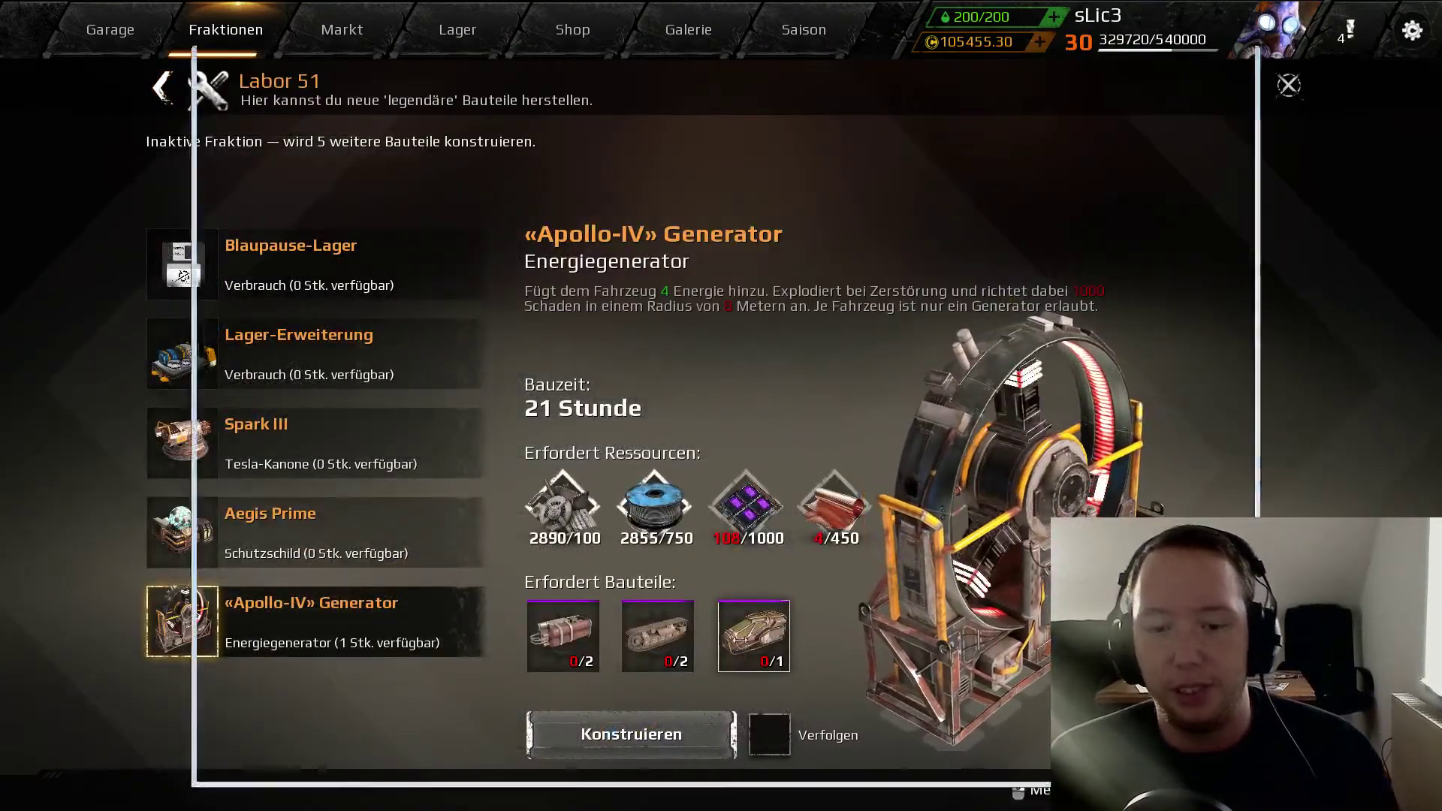
{"action": "key", "text": "alt+Tab"}
{"action": "left_click_drag", "start_coordinate": [842, 68], "coordinate": [855, 28]}
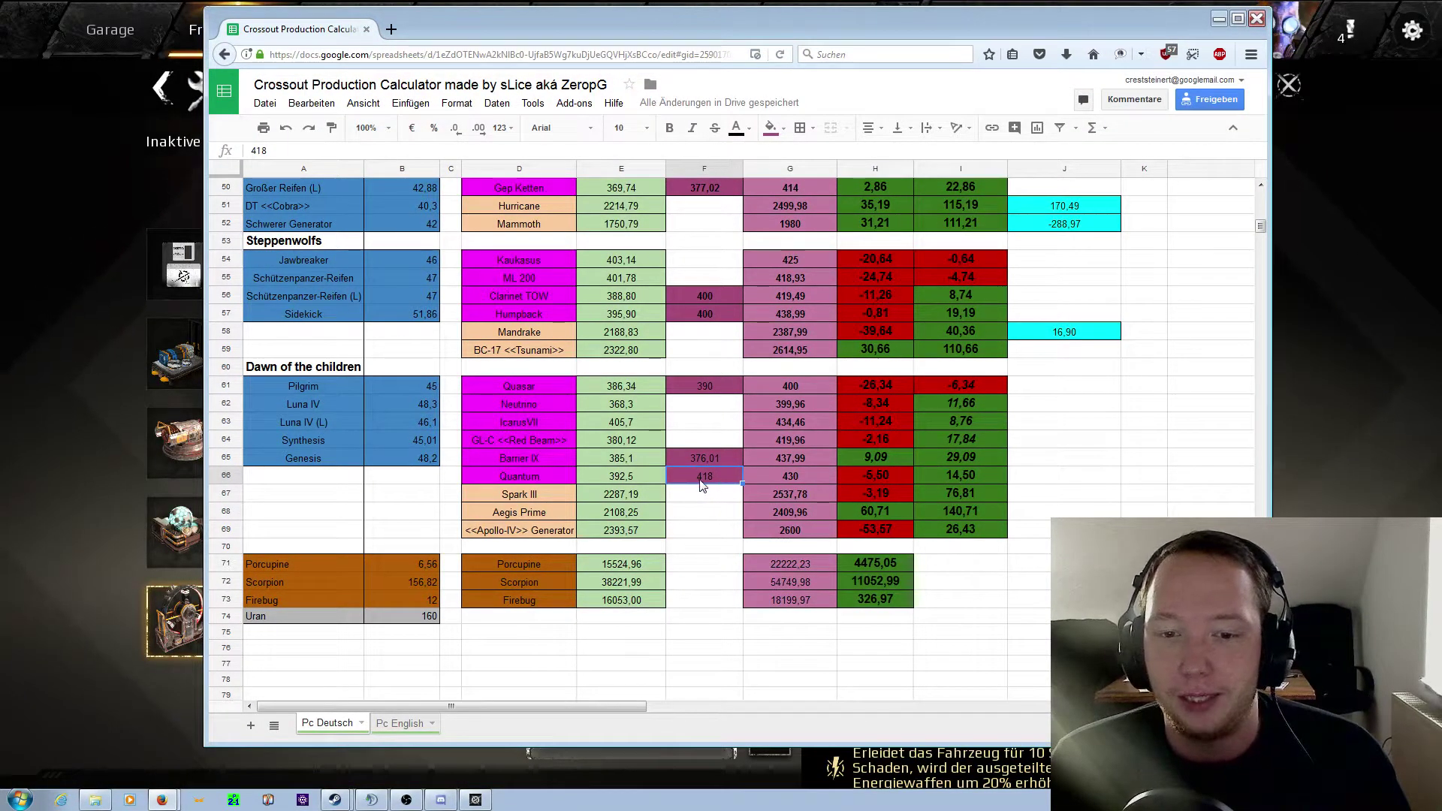
{"action": "key", "text": "alt+Tab"}
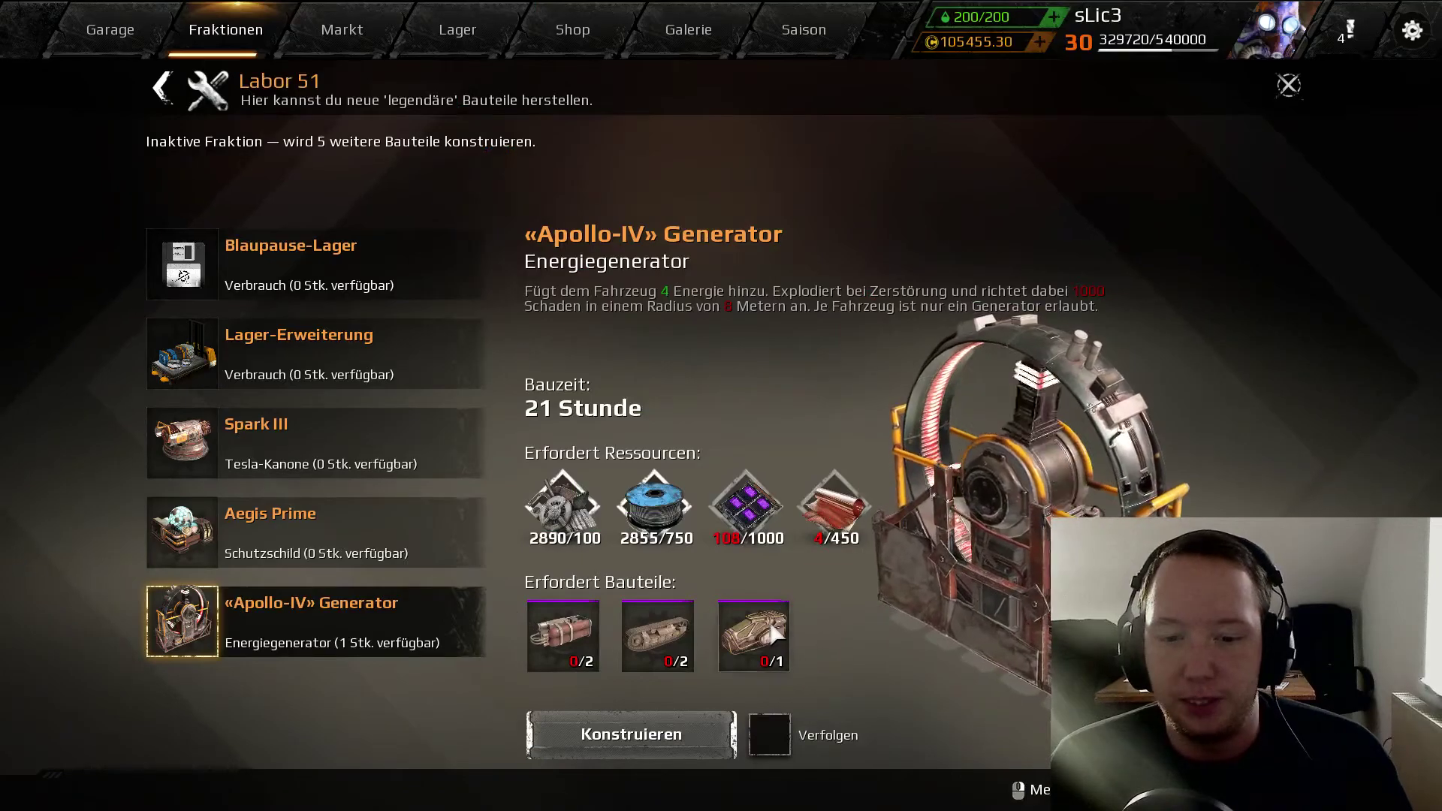
{"action": "right_click", "coordinate": [639, 631]}
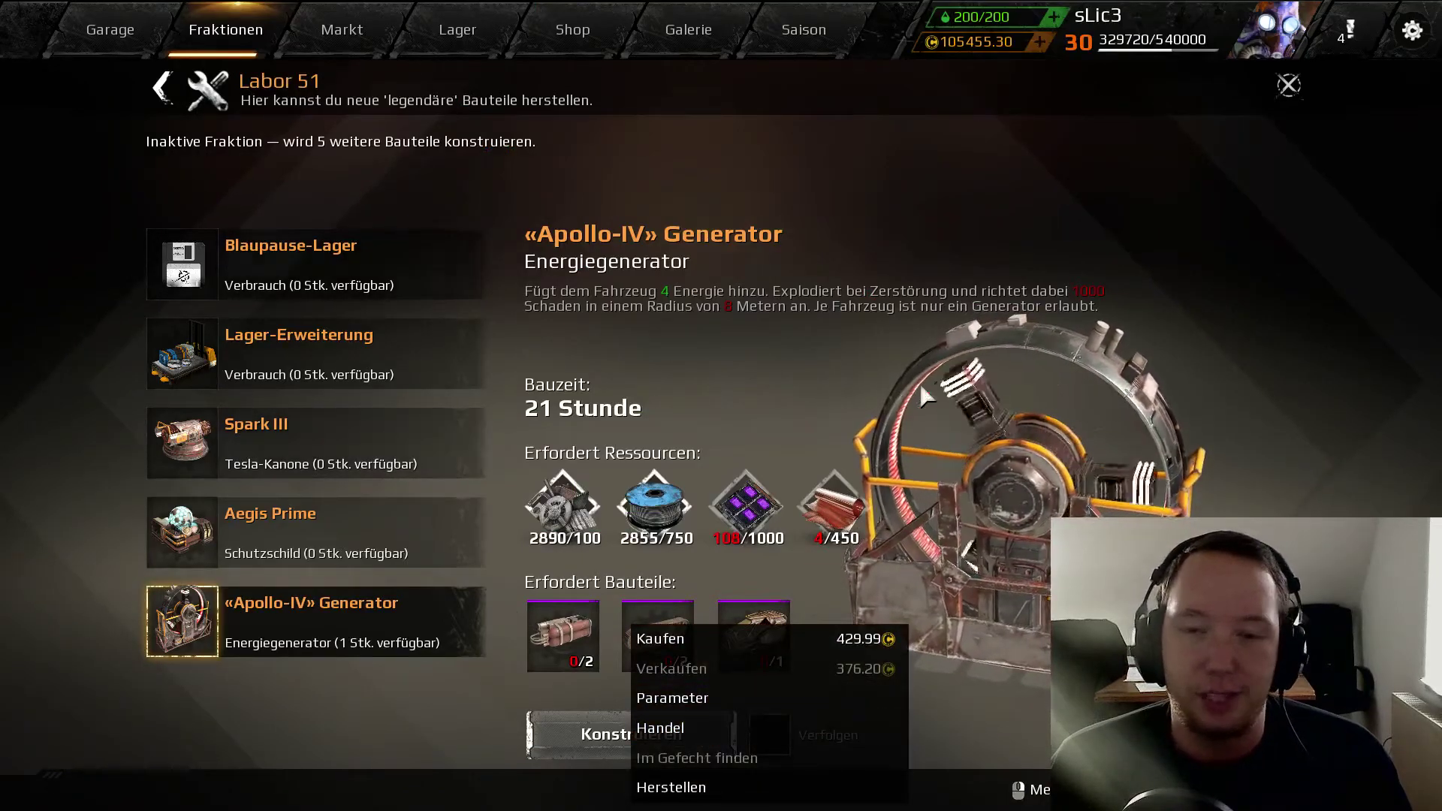
{"action": "mouse_move", "coordinate": [991, 450]}
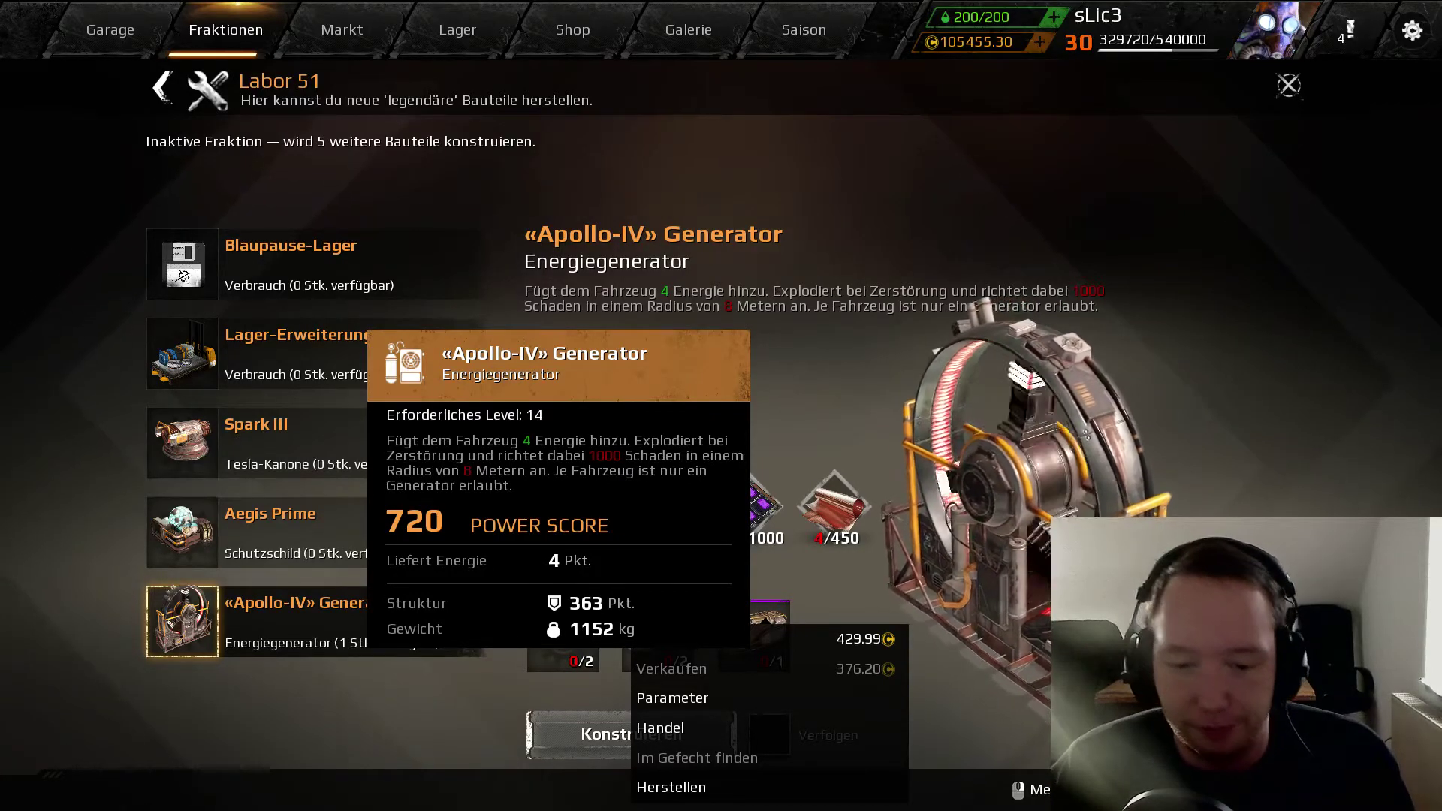
{"action": "left_click", "coordinate": [661, 728]}
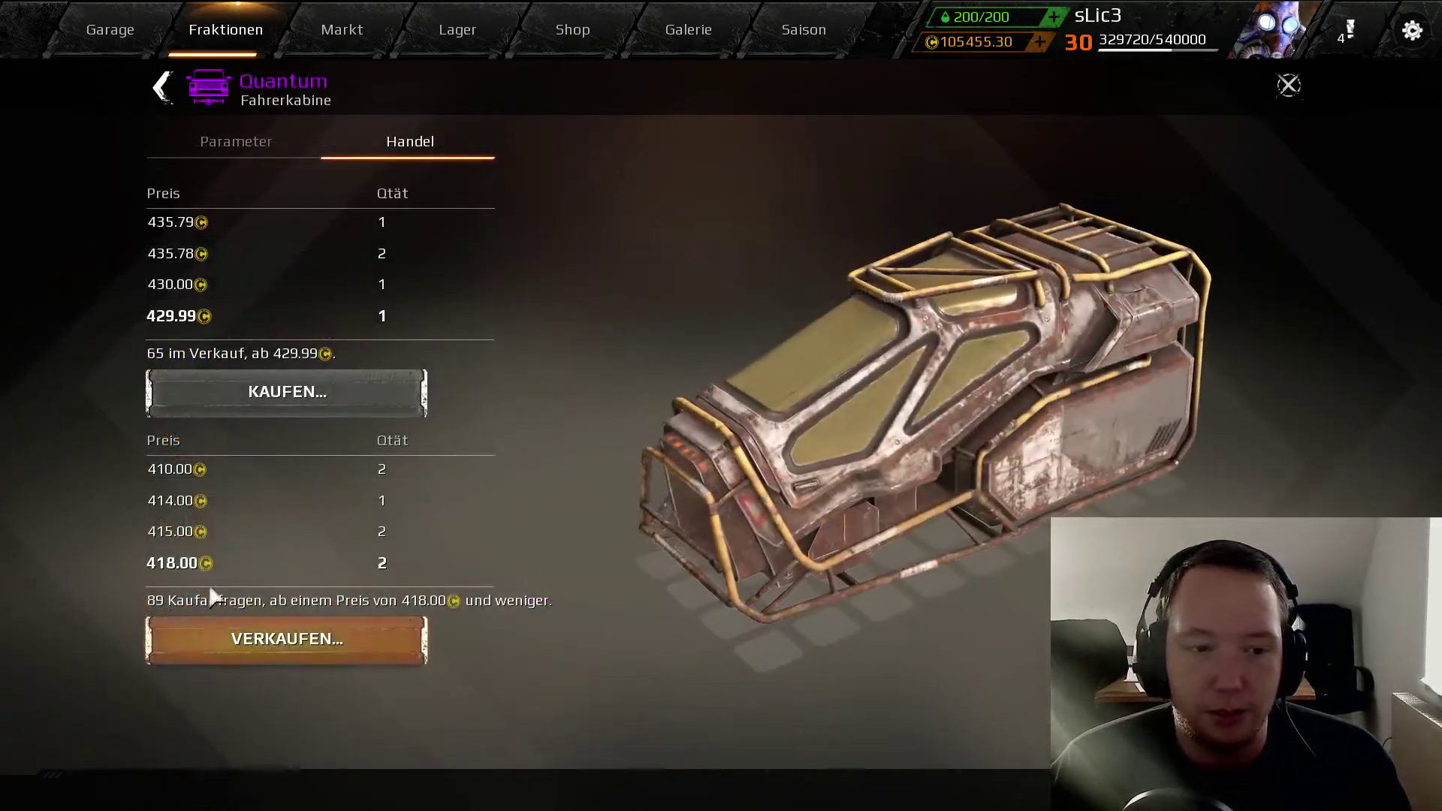
{"action": "key", "text": "alt+Tab"}
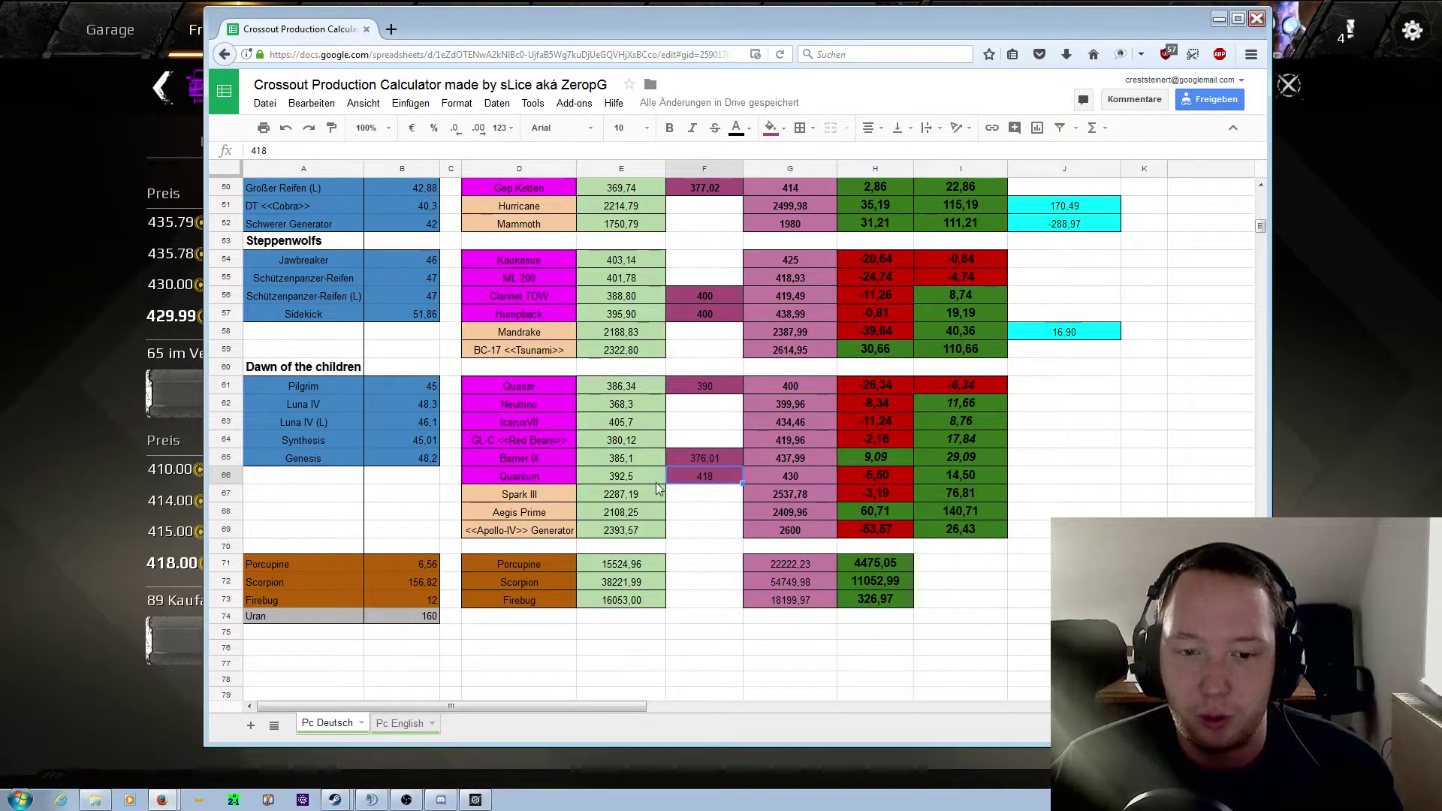
Step: Inspect the Quantum cost formula in E66 and the Apollo-IV Generator cost formula
{"action": "left_click", "coordinate": [637, 479]}
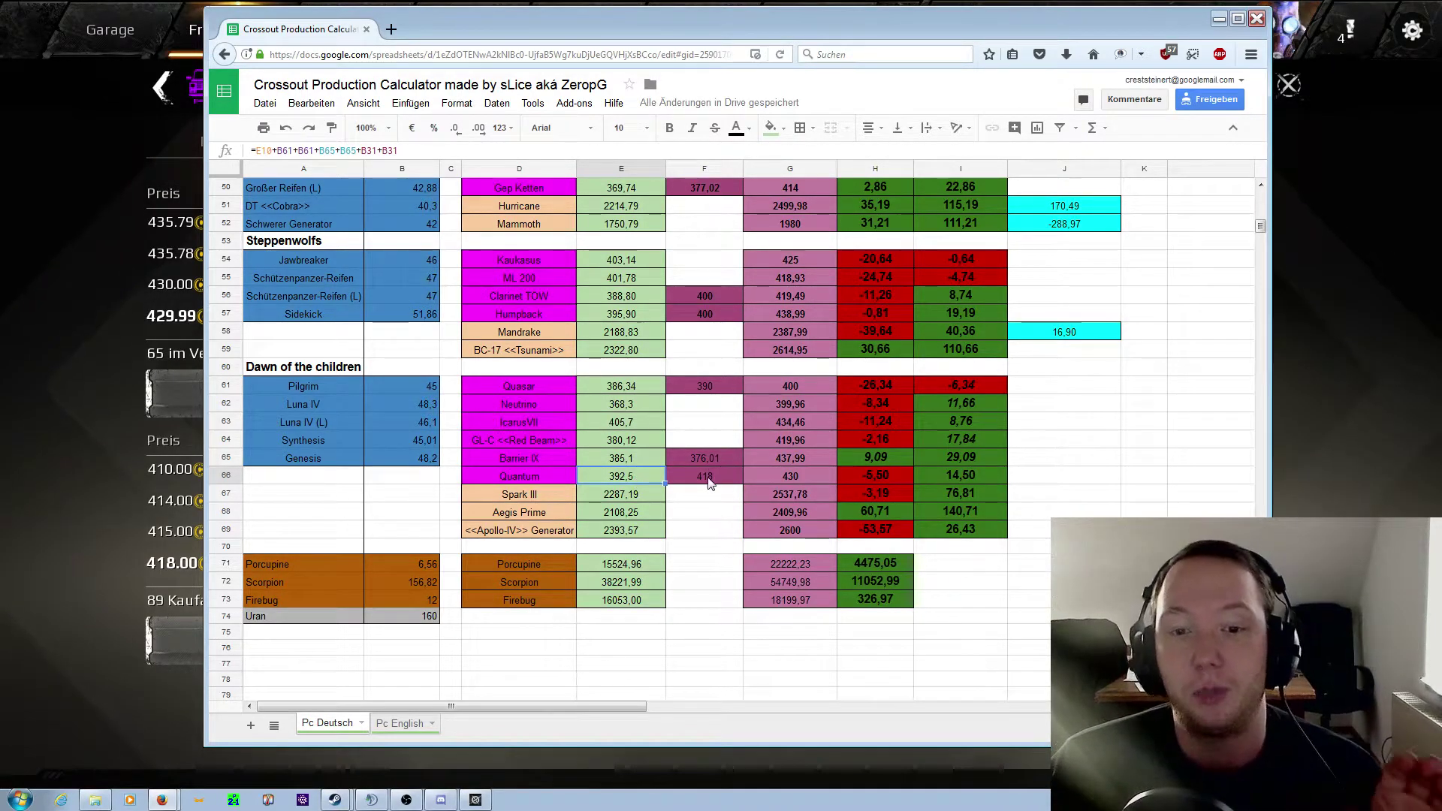
{"action": "left_click", "coordinate": [711, 480]}
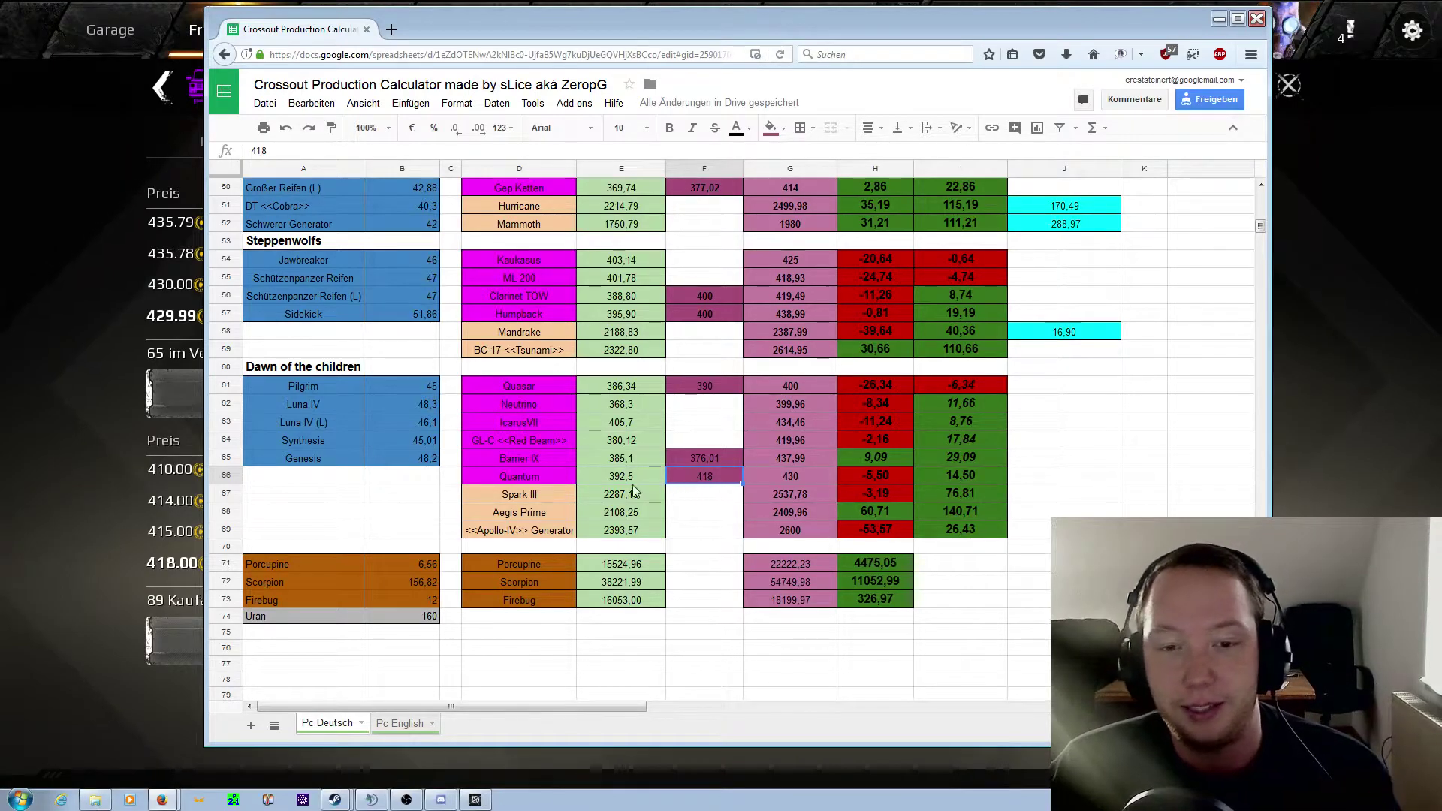
{"action": "left_click", "coordinate": [634, 532]}
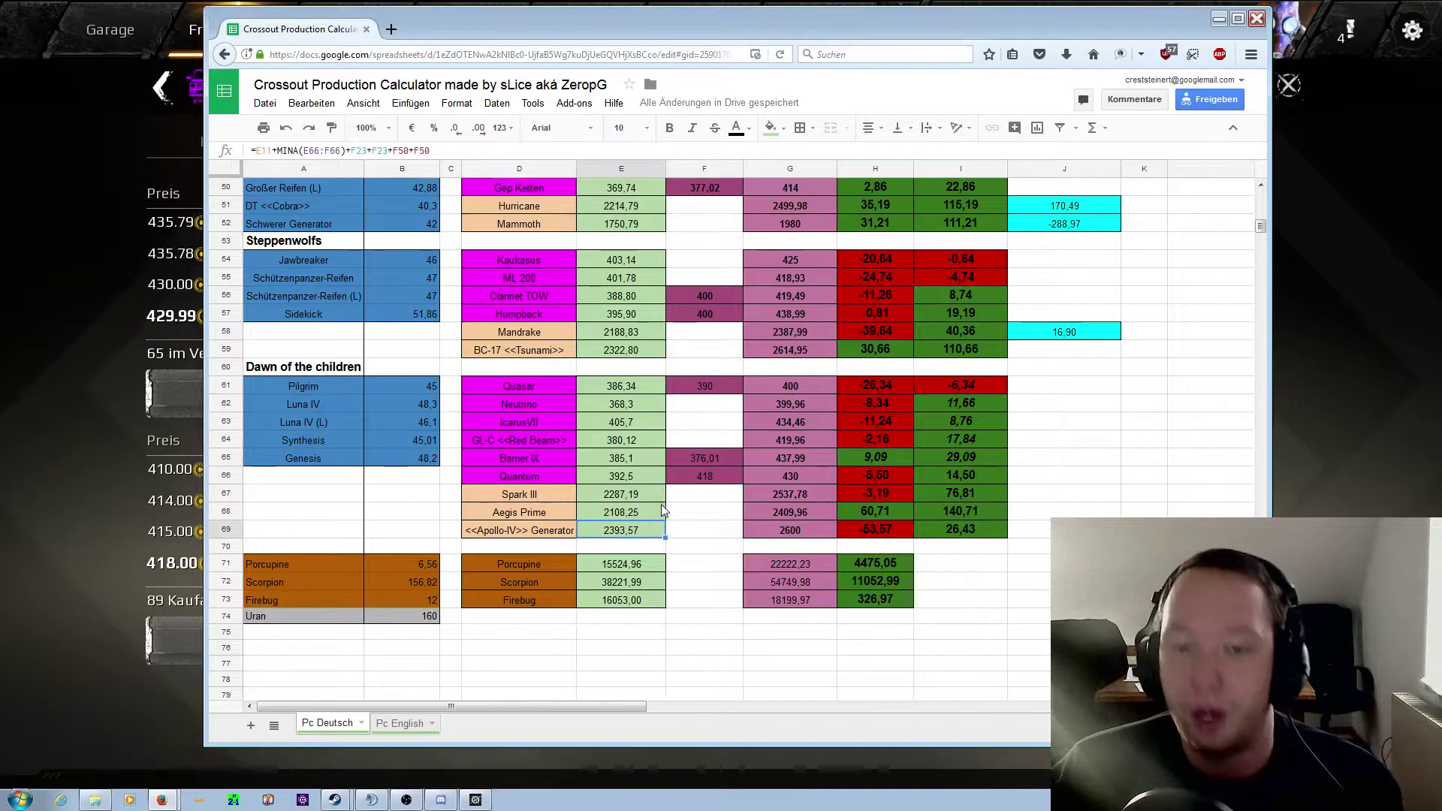
Step: Test a Quantum price of 5 in F66, restore 418, then return to the Apollo-IV Generator screen
{"action": "left_click", "coordinate": [694, 481]}
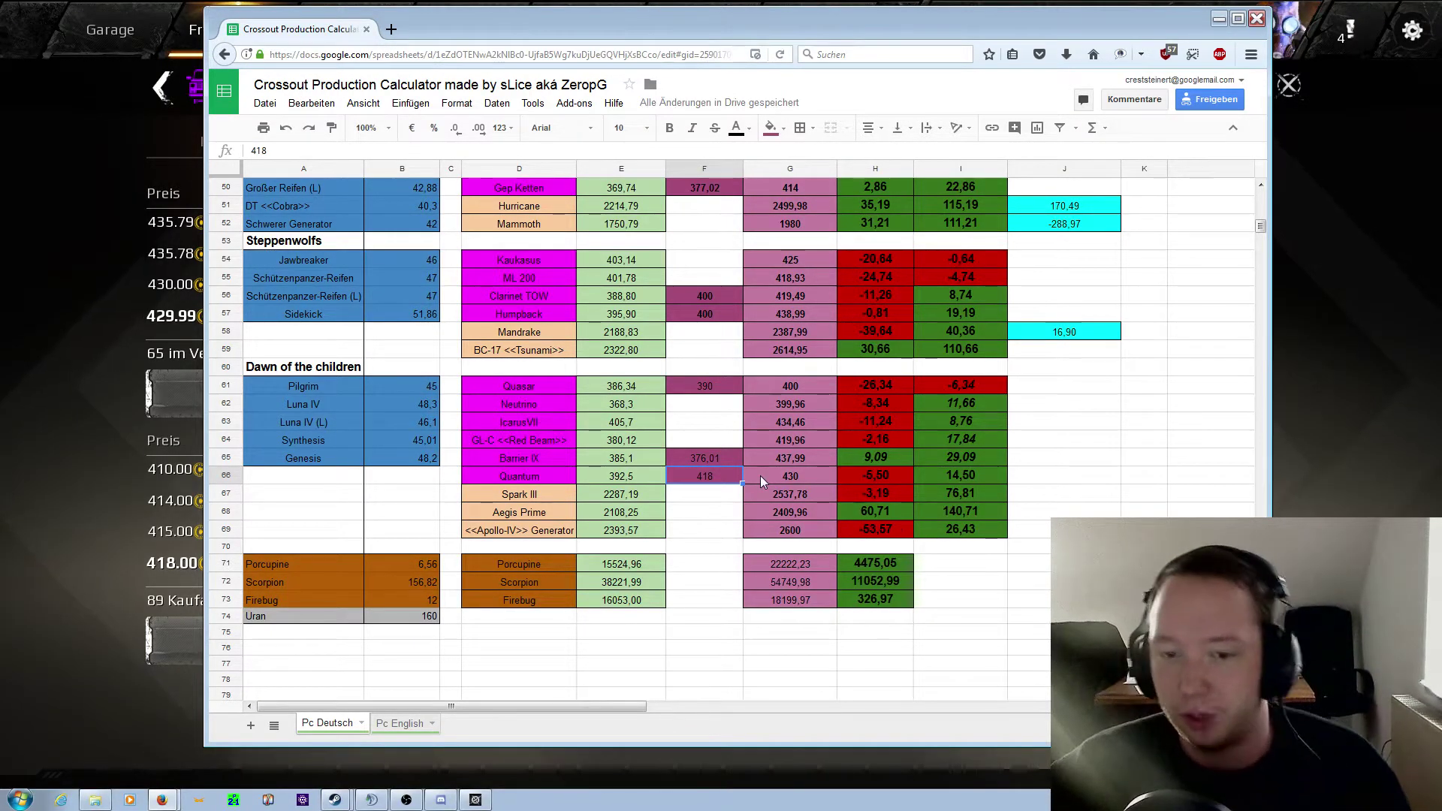
{"action": "type", "text": "5"}
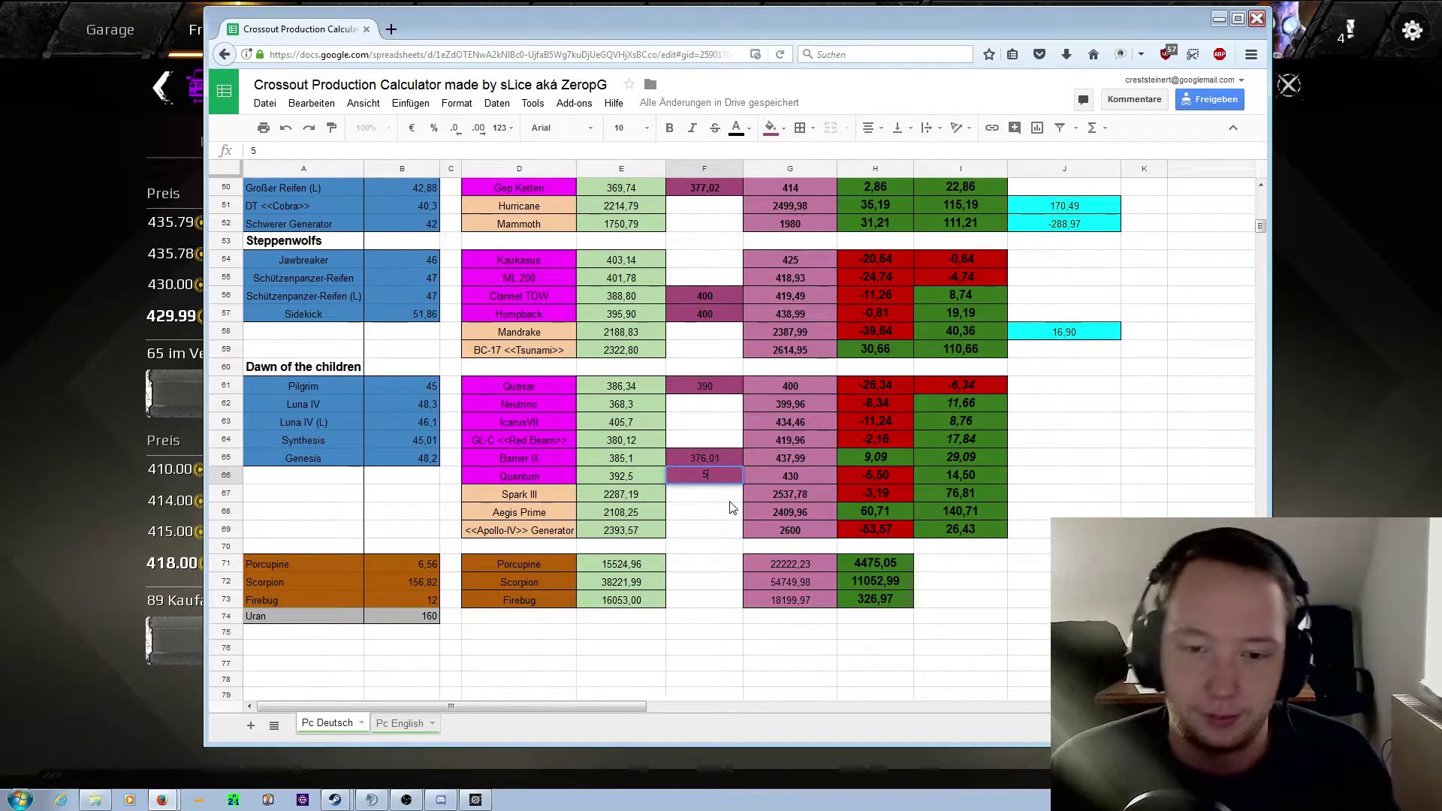
{"action": "key", "text": "Return"}
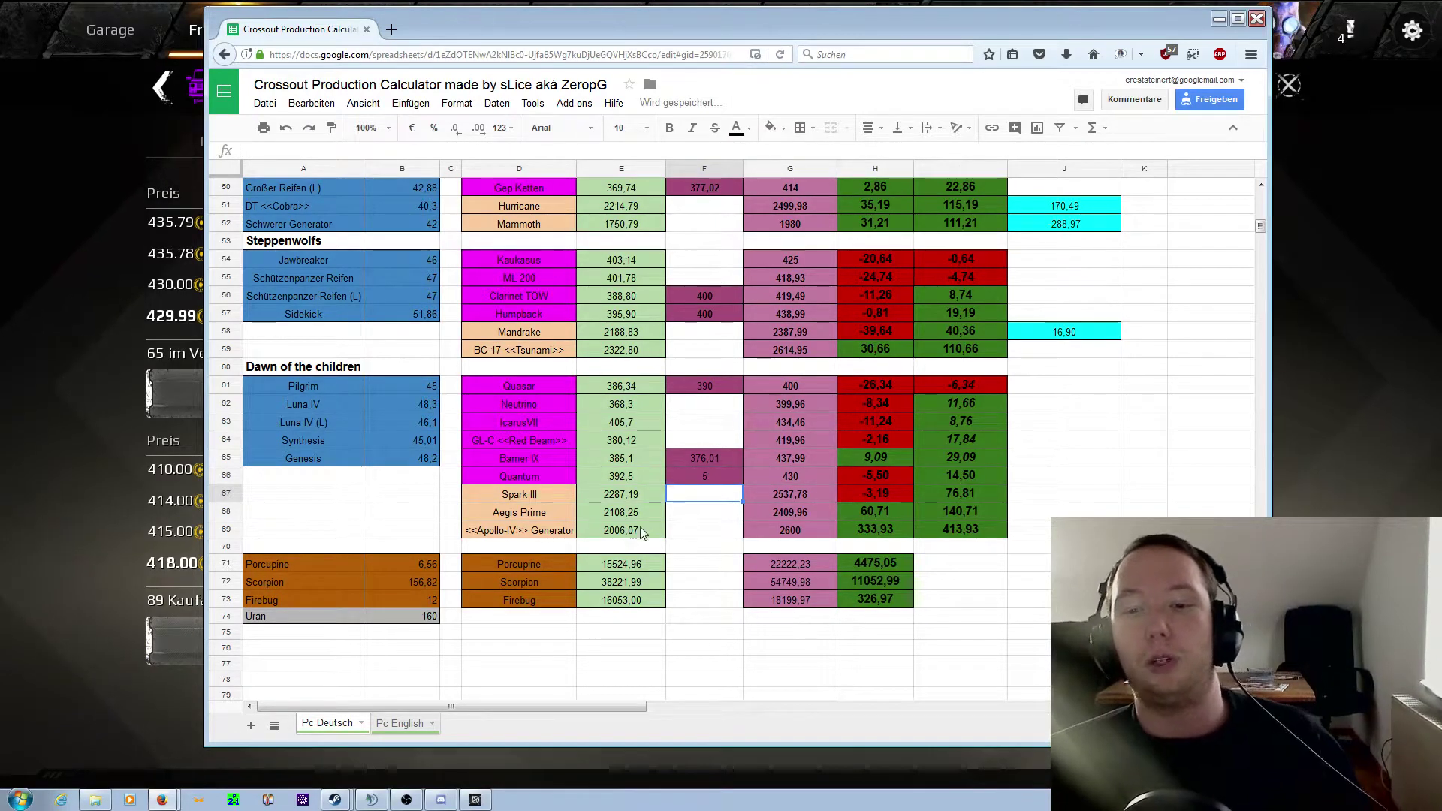
{"action": "left_click", "coordinate": [701, 481]}
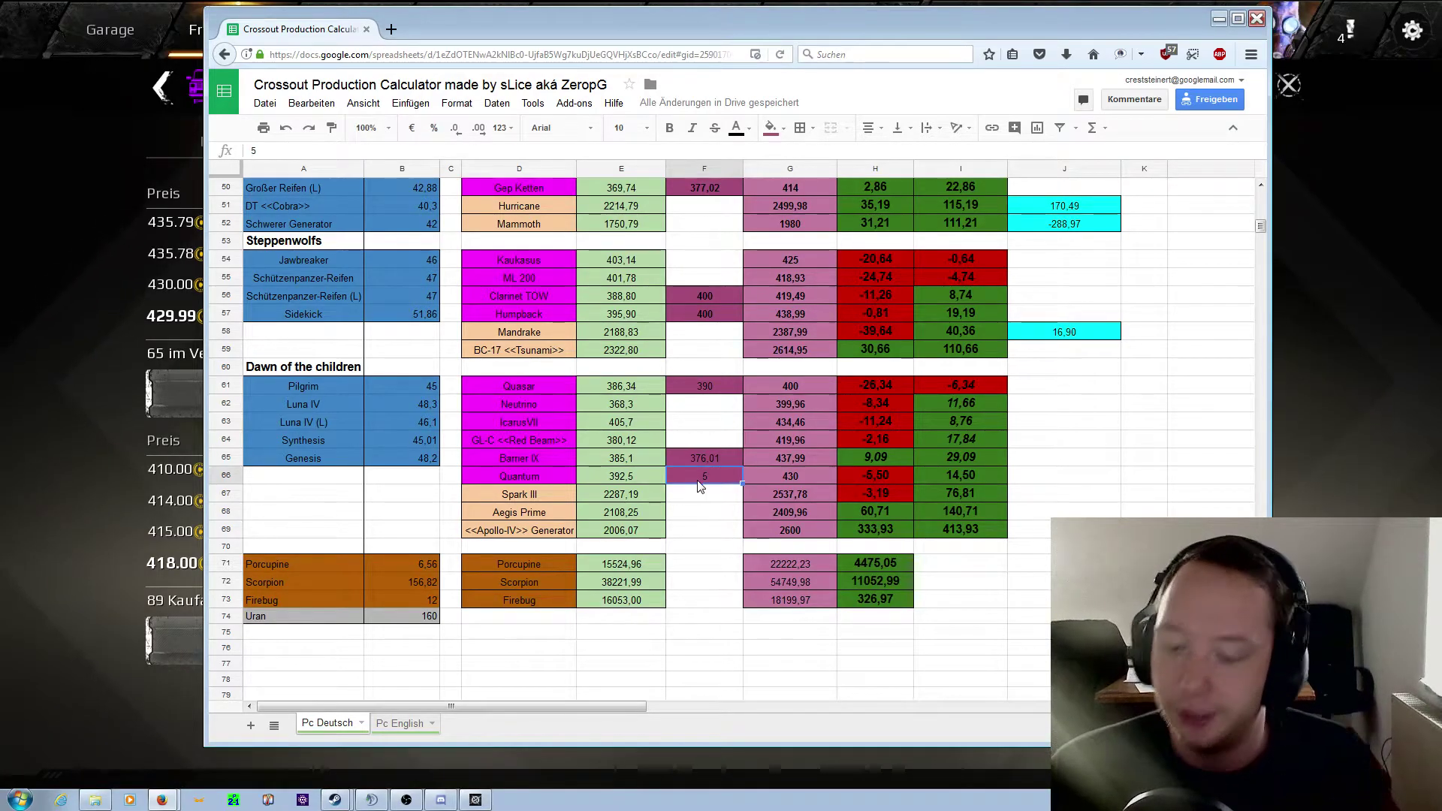
{"action": "type", "text": "417"}
{"action": "key", "text": "BackSpace"}
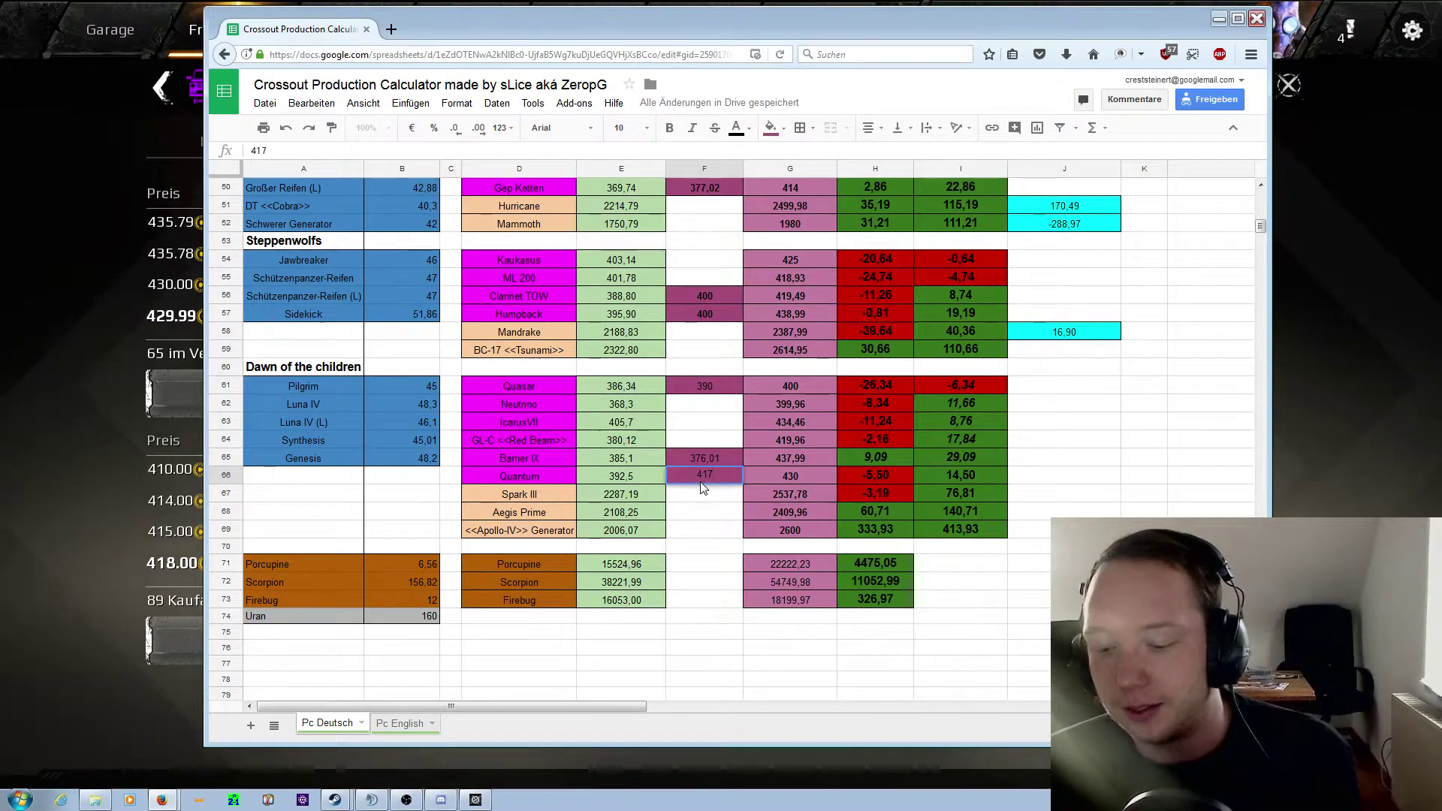
{"action": "type", "text": "8"}
{"action": "left_click", "coordinate": [688, 514]}
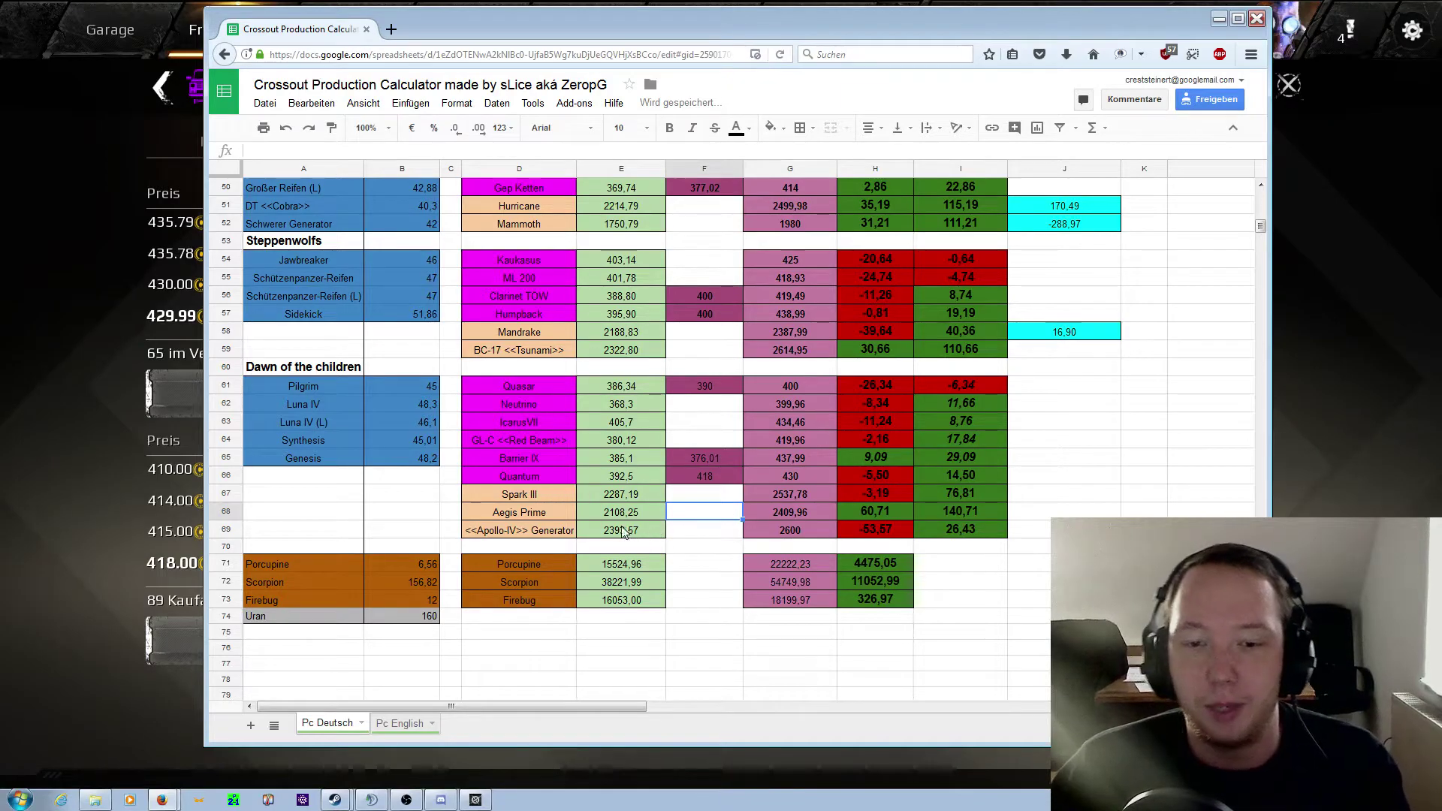
{"action": "left_click", "coordinate": [629, 479]}
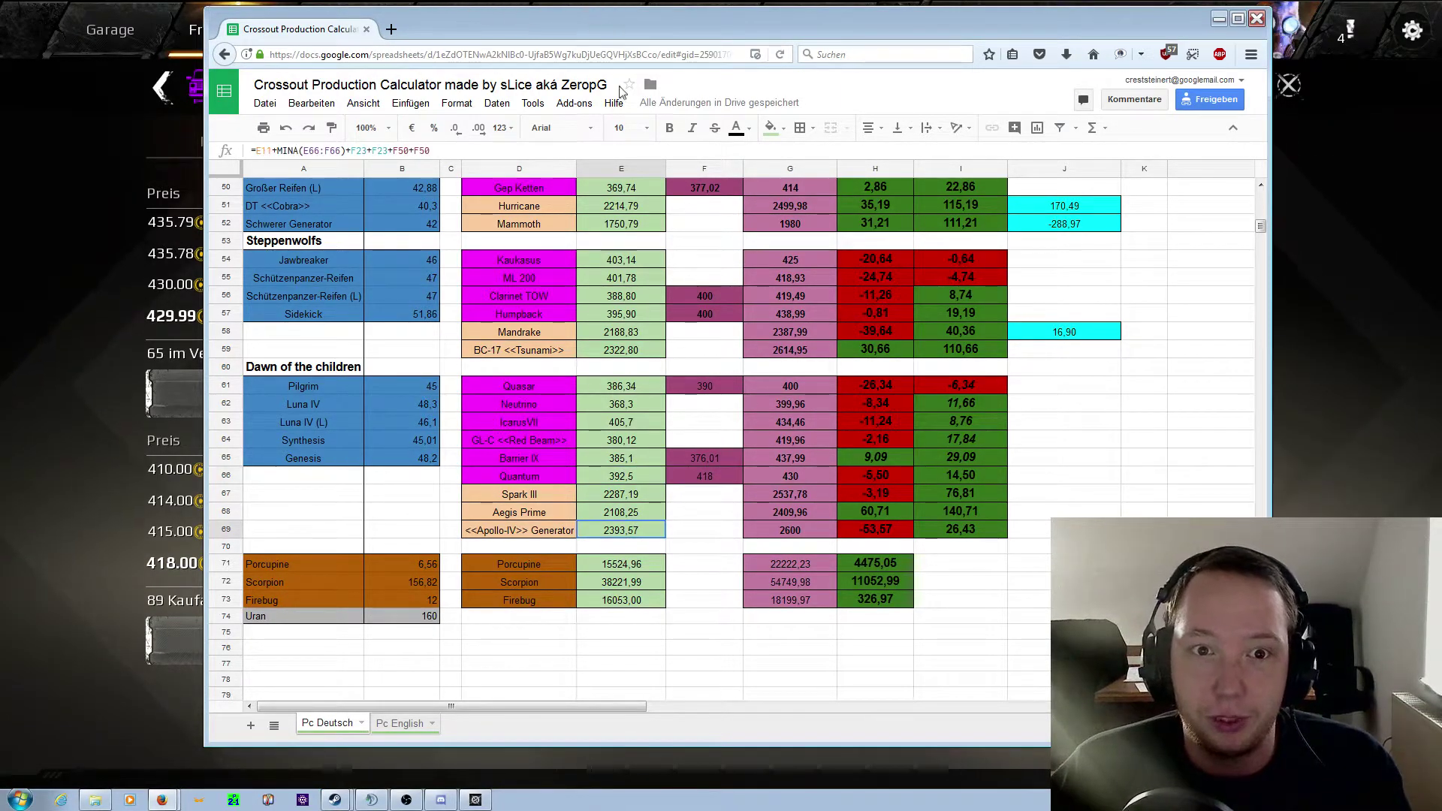
{"action": "key", "text": "alt+Tab"}
{"action": "left_click", "coordinate": [165, 89]}
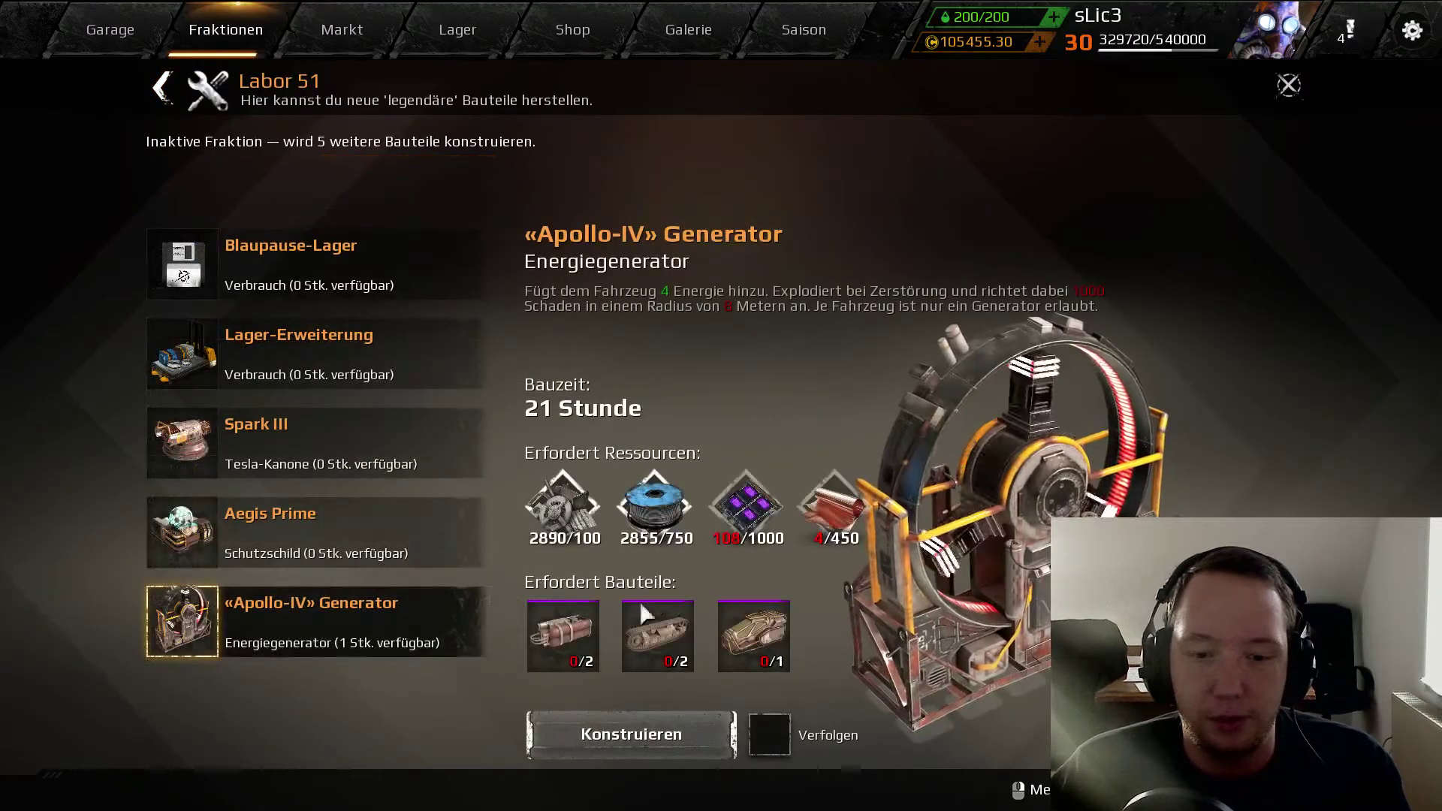
Step: Reopen the Apollo-IV Generator crafting screen and shorten the spreadsheet window to reveal the game
{"action": "left_click", "coordinate": [562, 503]}
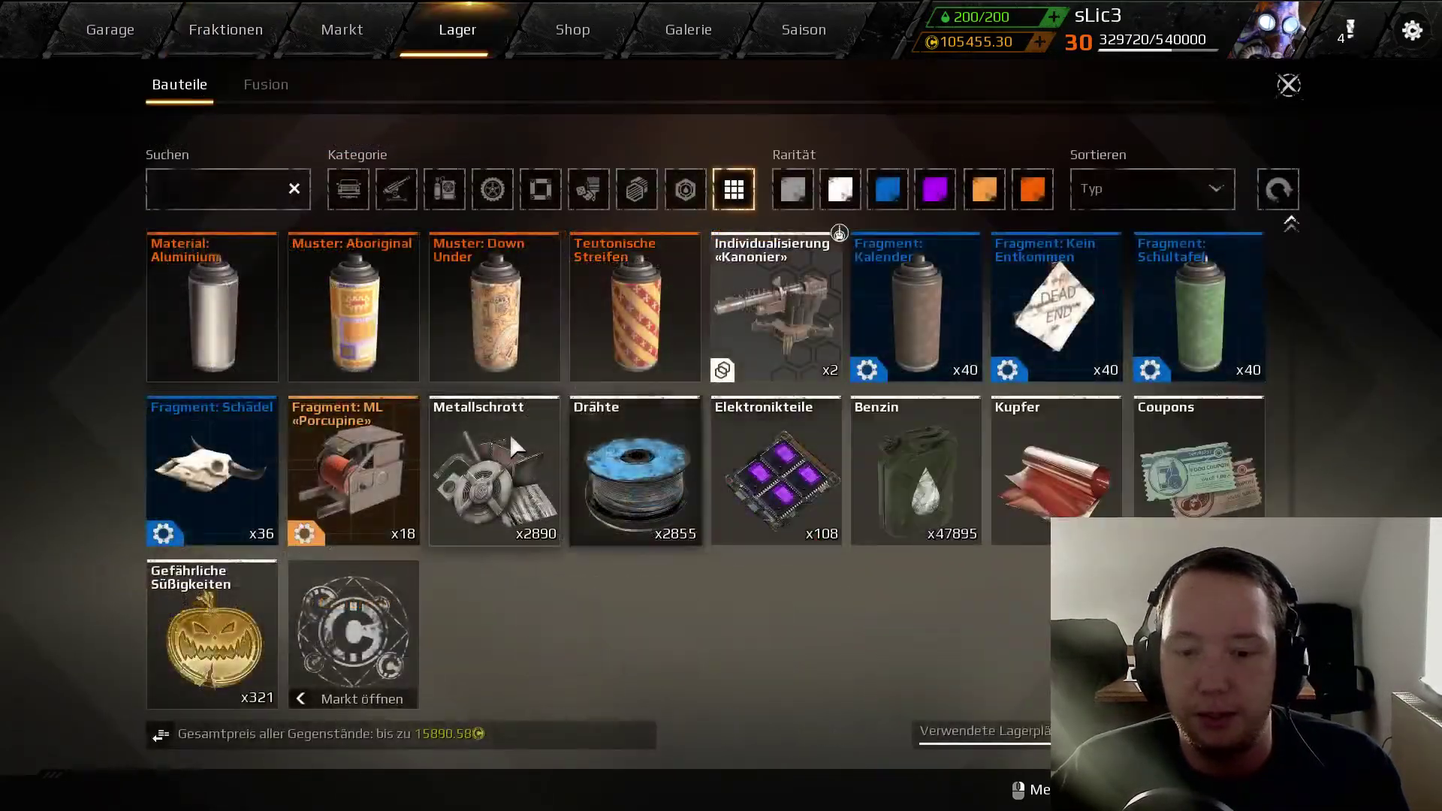
{"action": "left_click", "coordinate": [225, 30]}
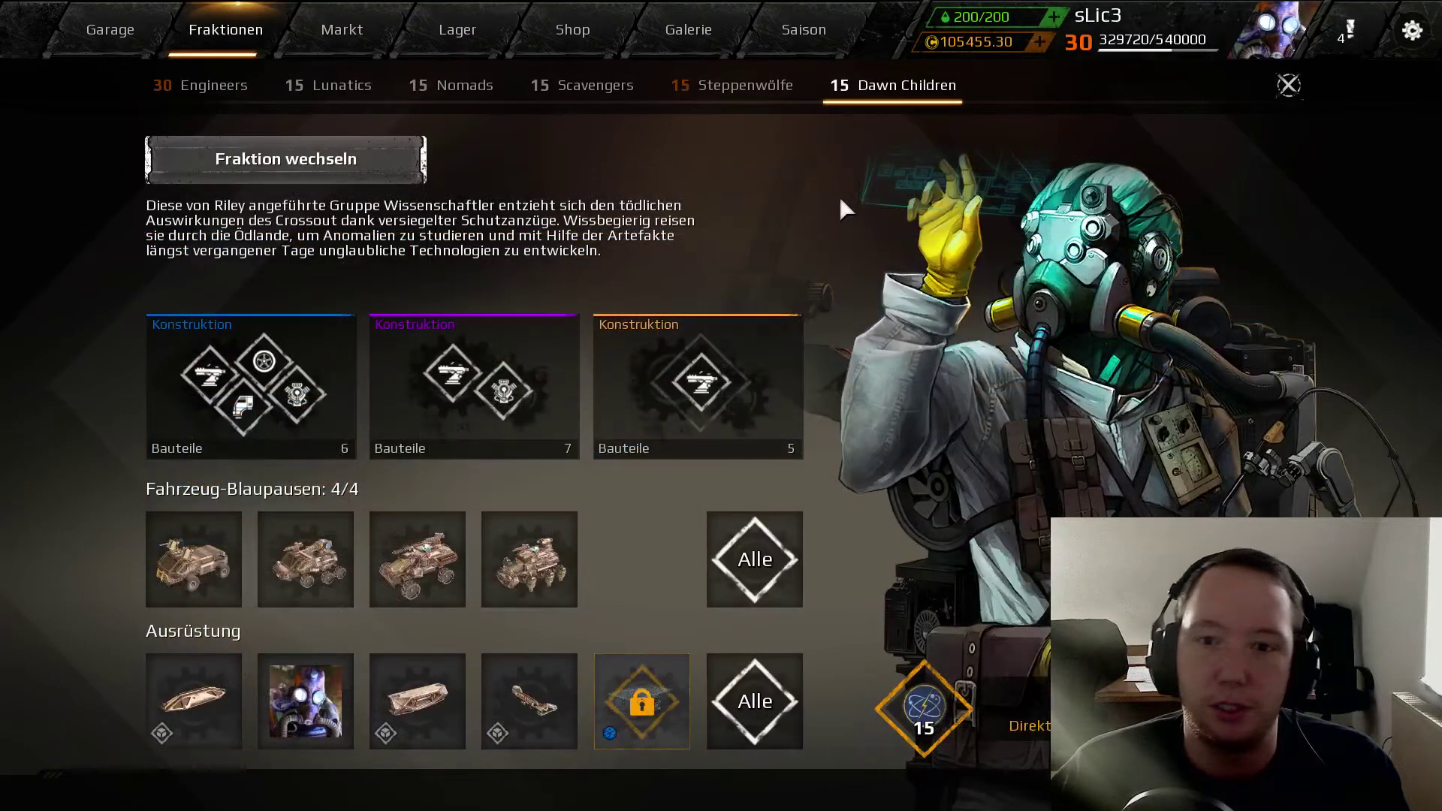
{"action": "left_click", "coordinate": [692, 349]}
{"action": "left_click", "coordinate": [182, 621]}
{"action": "key", "text": "alt+Tab"}
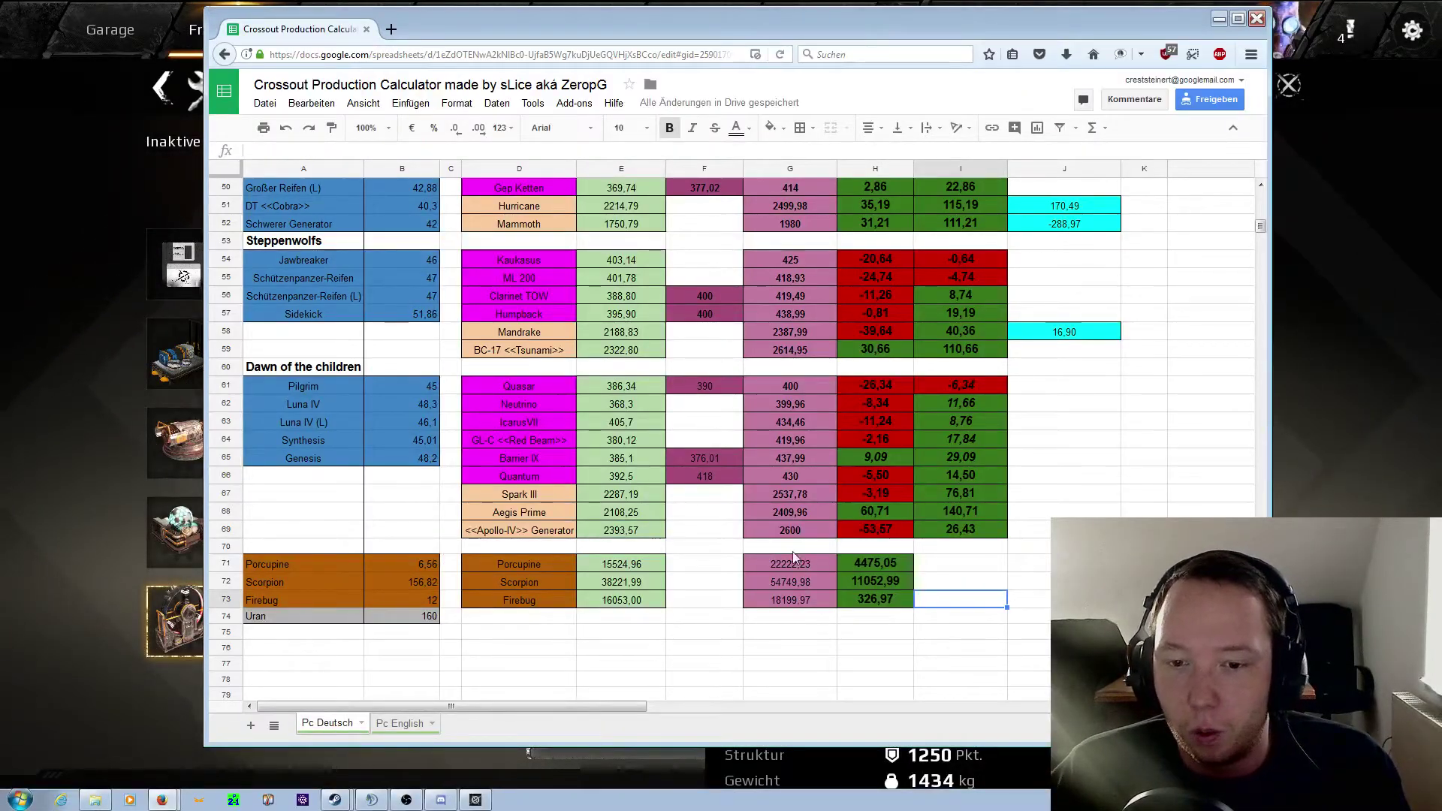
{"action": "scroll", "coordinate": [668, 542], "scroll_direction": "up", "scroll_amount": 3}
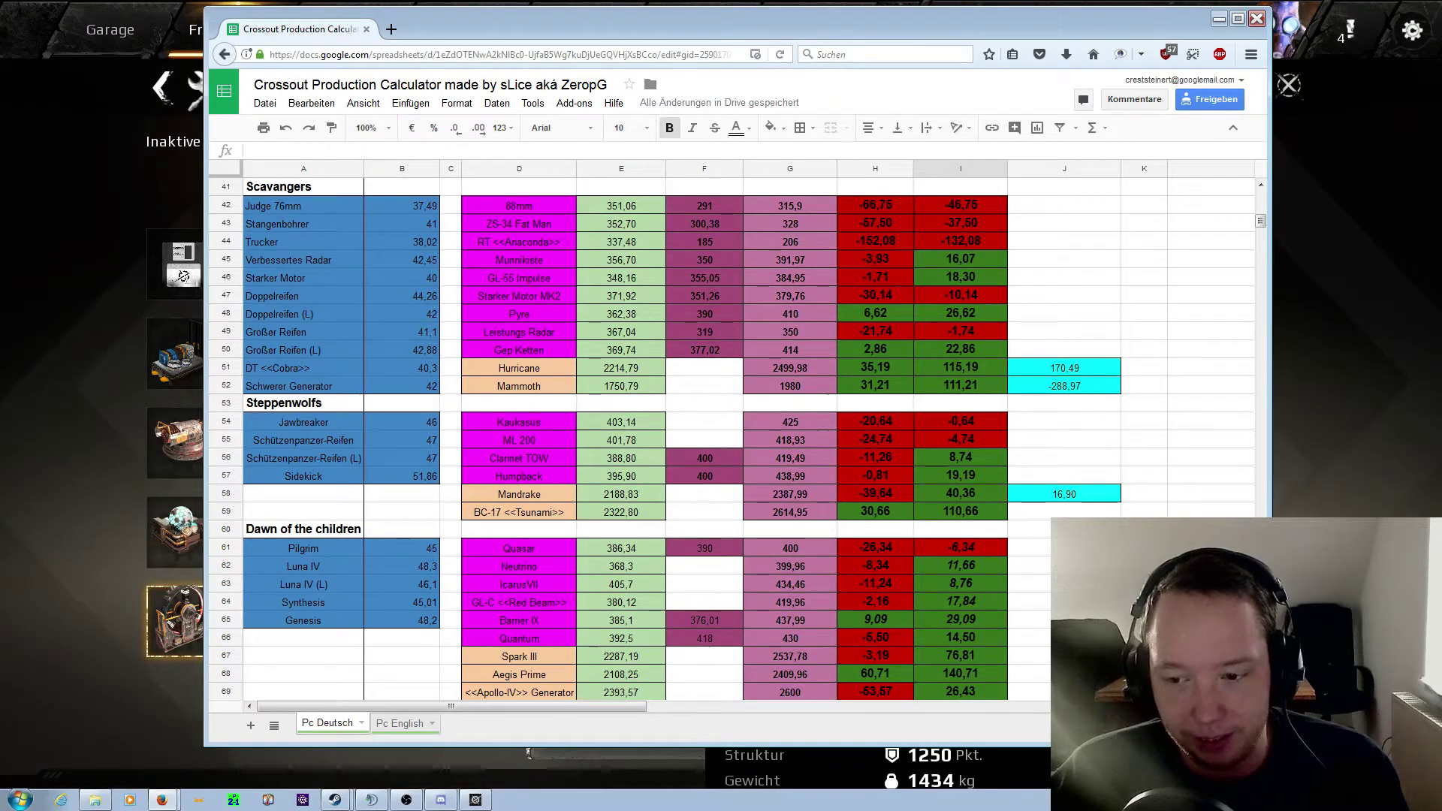
{"action": "left_click_drag", "start_coordinate": [528, 748], "coordinate": [528, 645]}
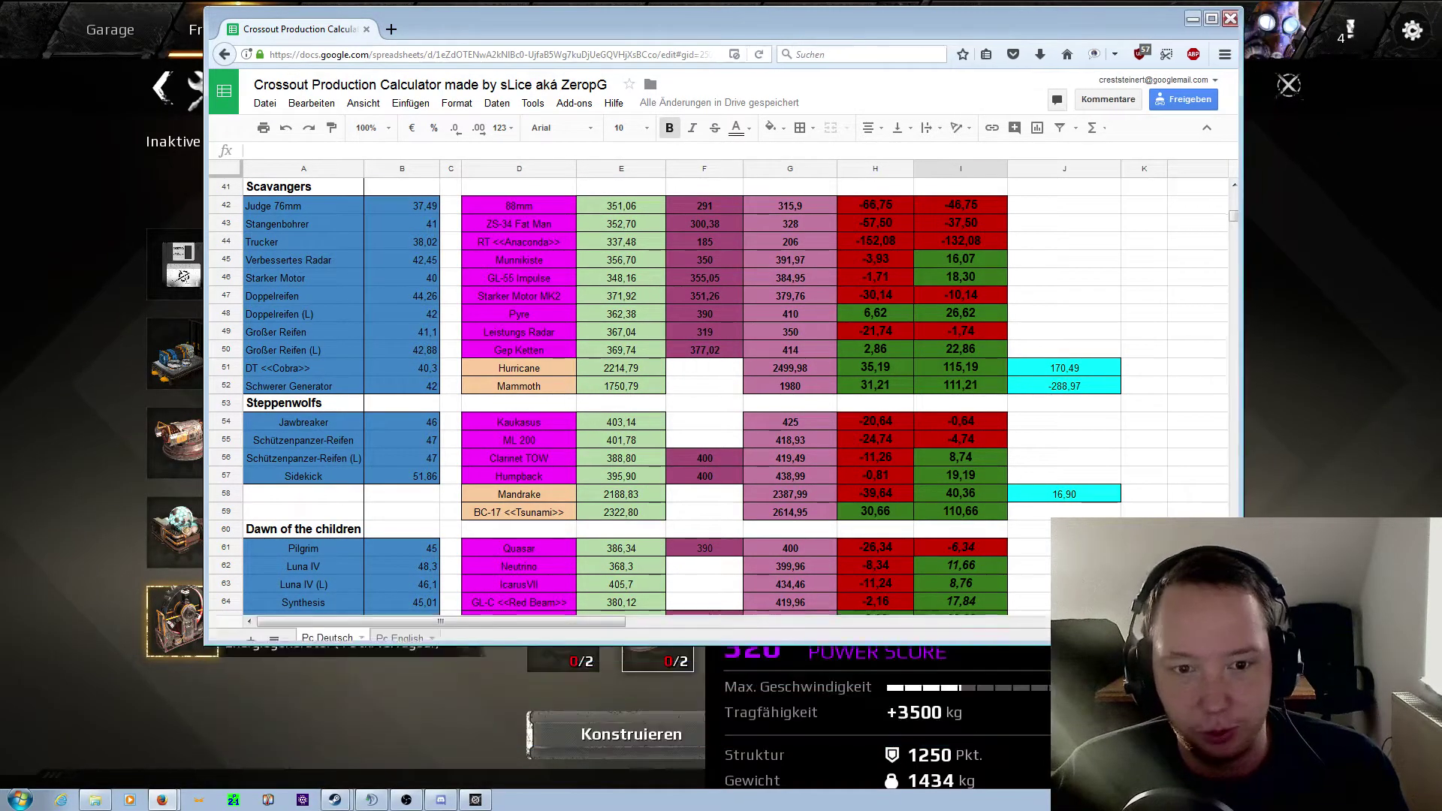
{"action": "left_click", "coordinate": [1341, 423]}
Step: Check Gepanzerte Gleisketten trade prices (388.98 offers, 385.00 requests) and select the Gep Ketten price in F50
{"action": "right_click", "coordinate": [622, 682]}
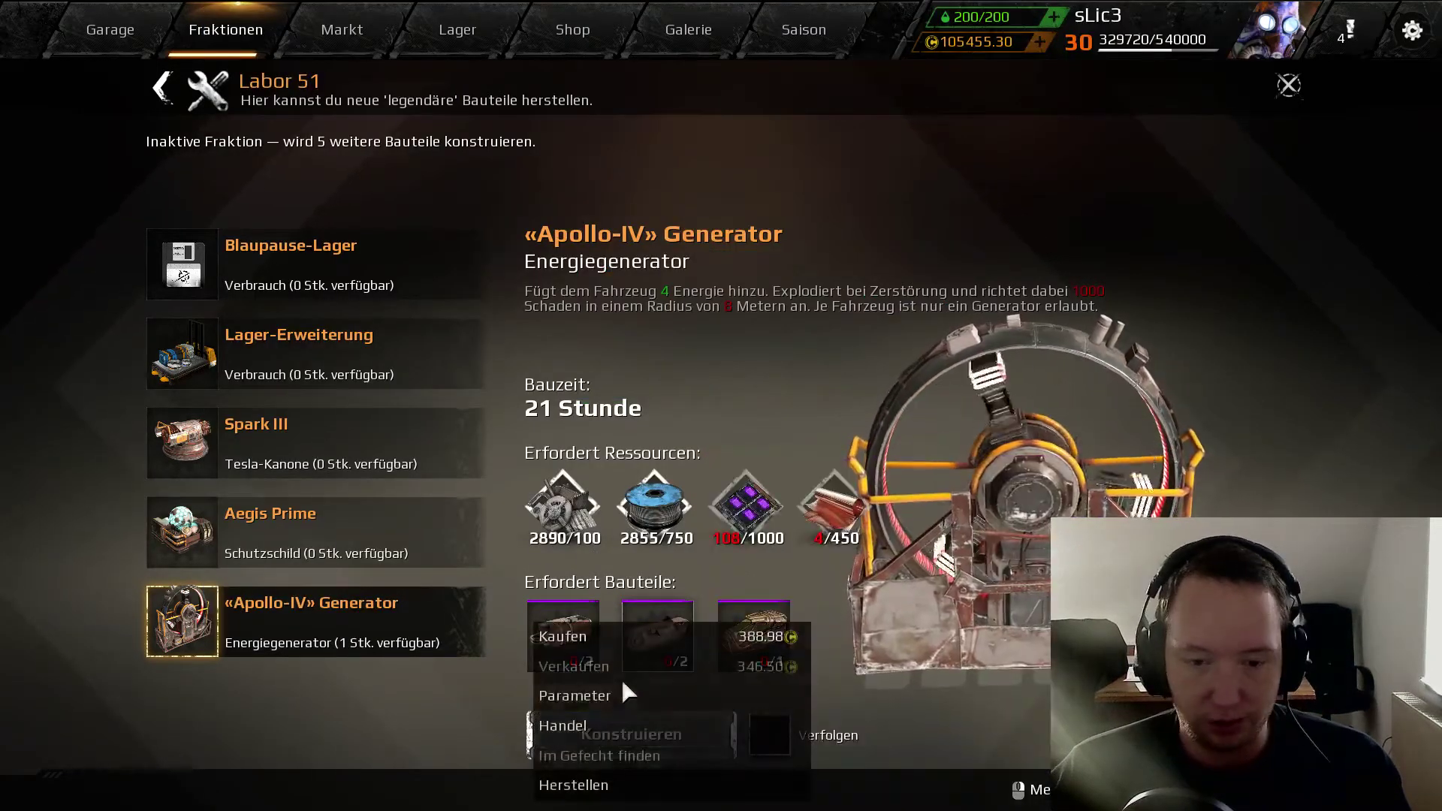
{"action": "left_click", "coordinate": [612, 726]}
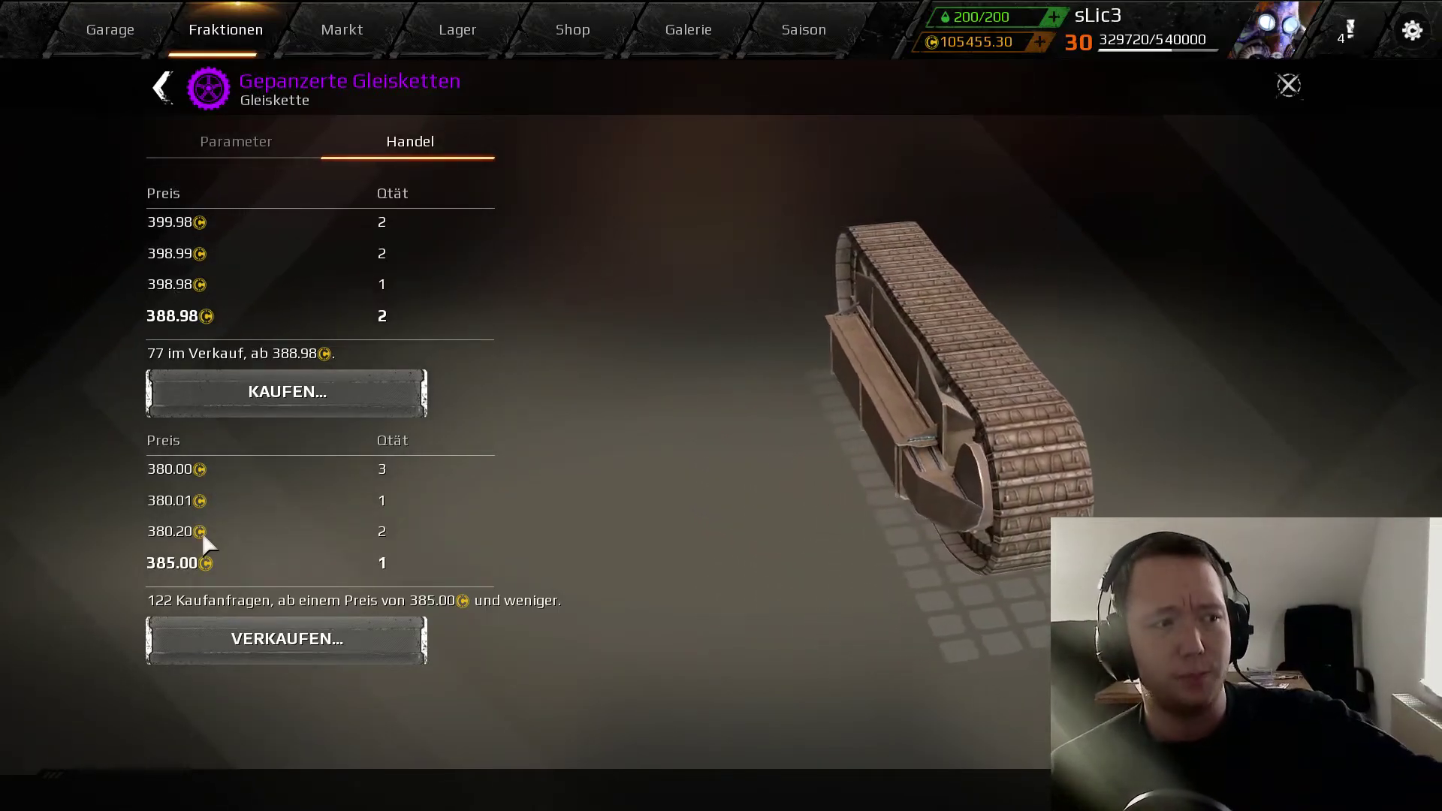
{"action": "key", "text": "alt+Tab"}
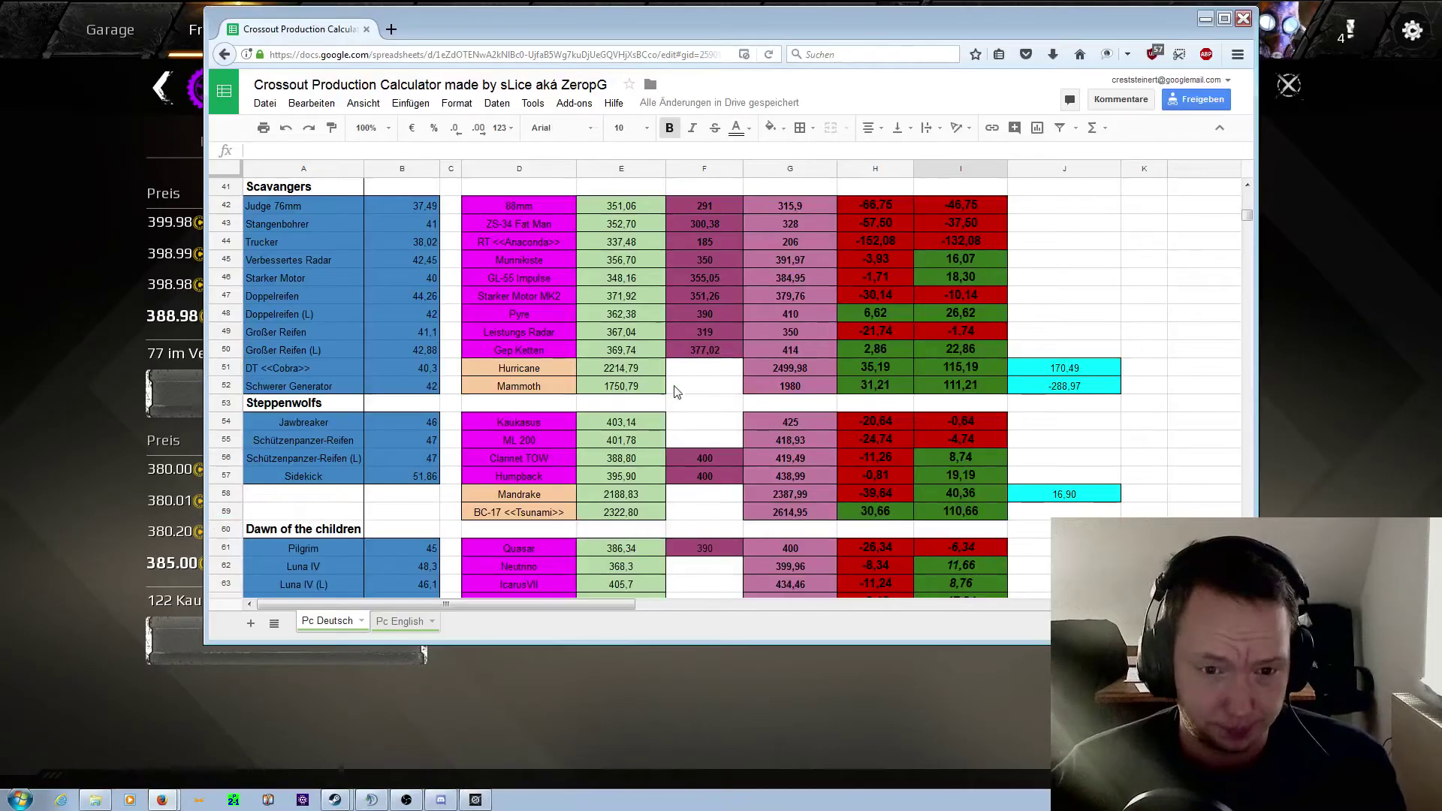
{"action": "left_click", "coordinate": [675, 389]}
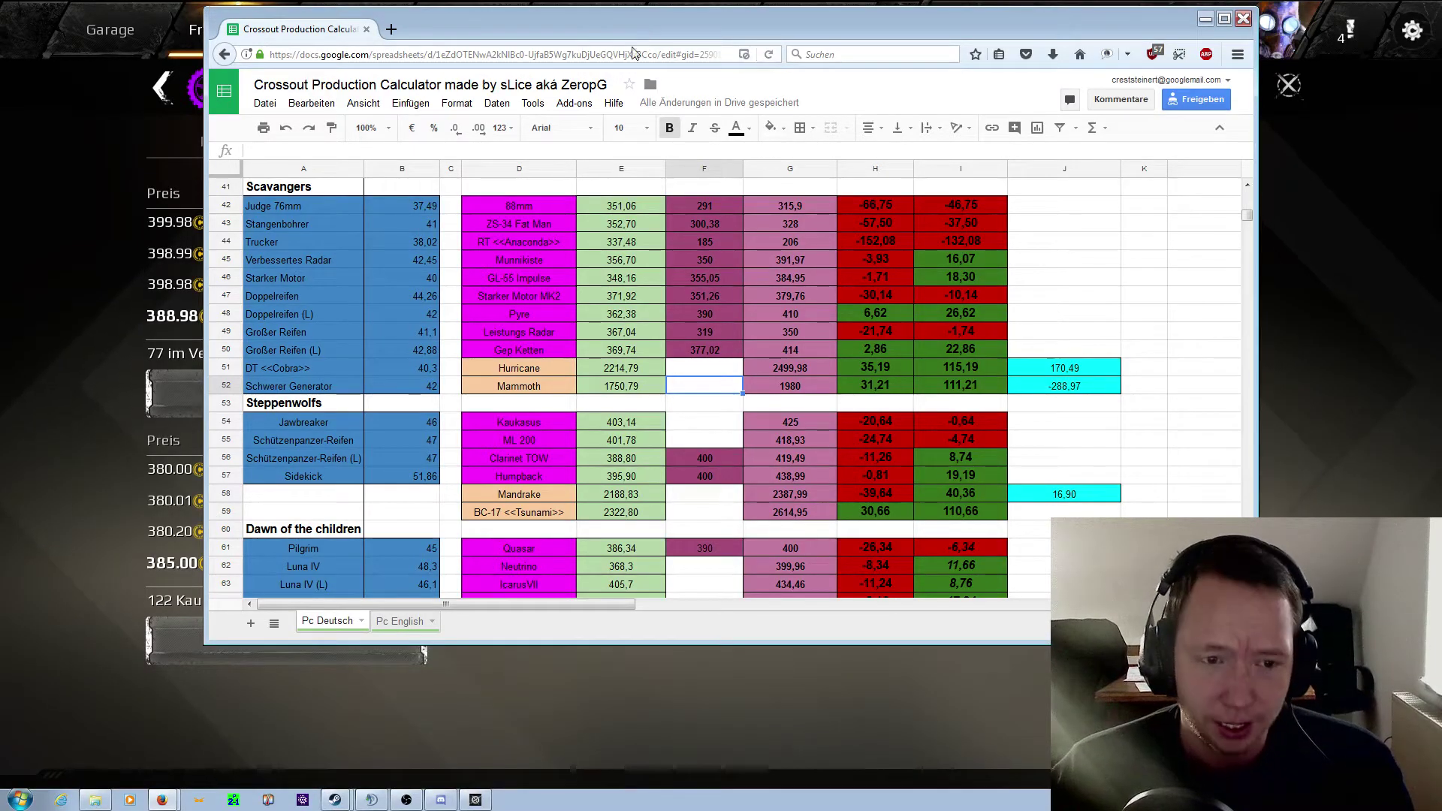
{"action": "left_click_drag", "start_coordinate": [649, 36], "coordinate": [704, 44]}
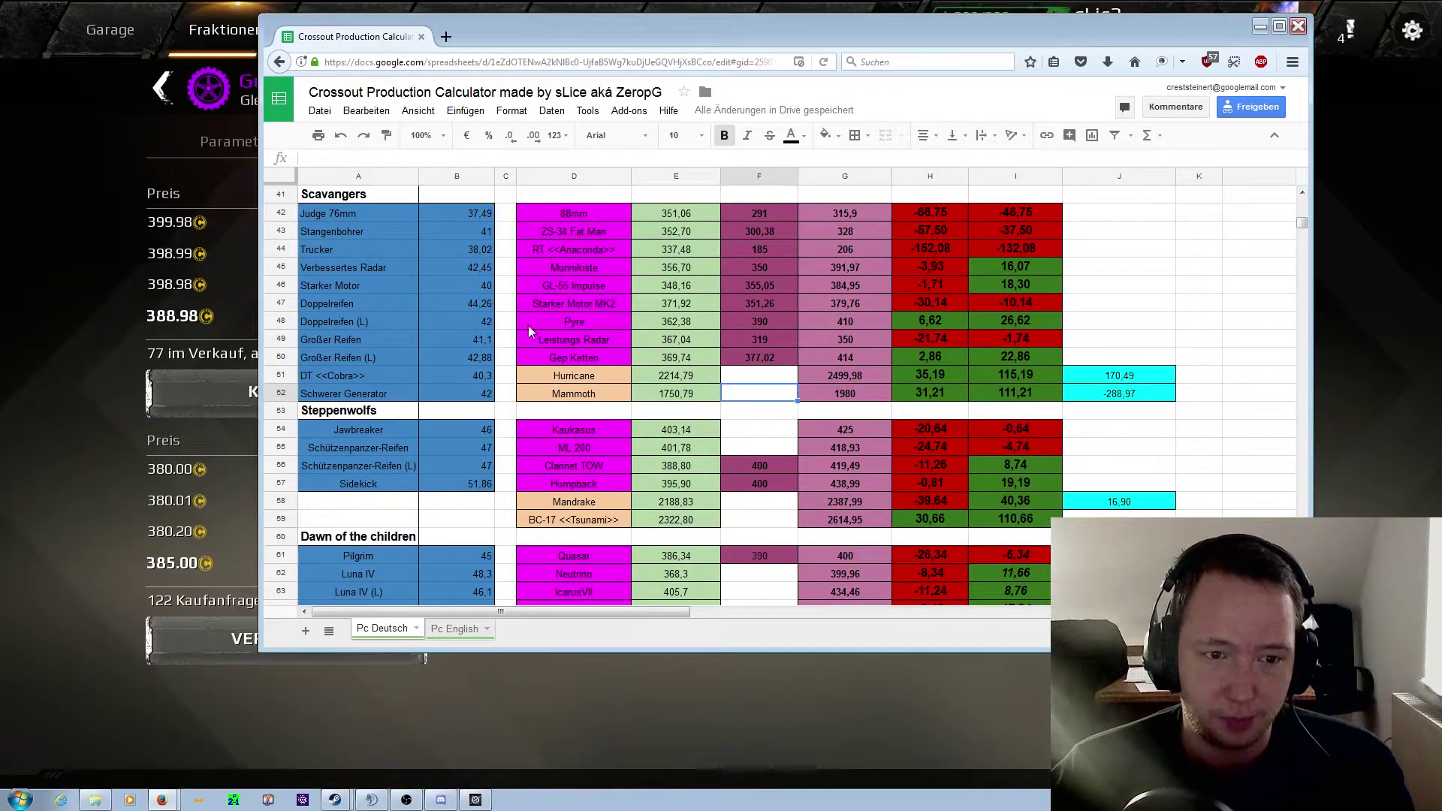
{"action": "left_click", "coordinate": [763, 362]}
Step: Enter 385 in F50 and 388,98 in G50 for Gep Ketten, then return to the game's trade page
{"action": "type", "text": "385"}
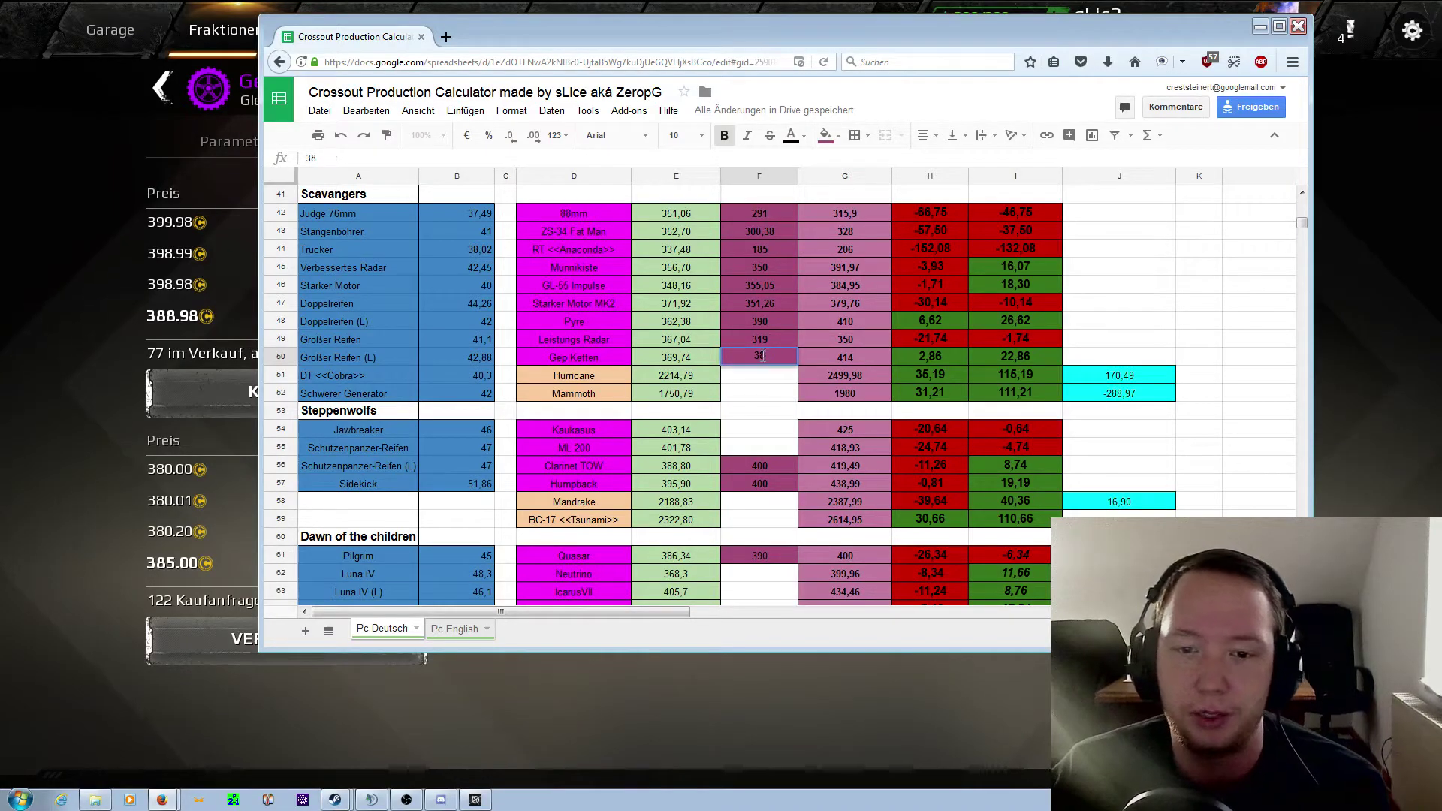
{"action": "left_click", "coordinate": [849, 353]}
{"action": "type", "text": "388,98"}
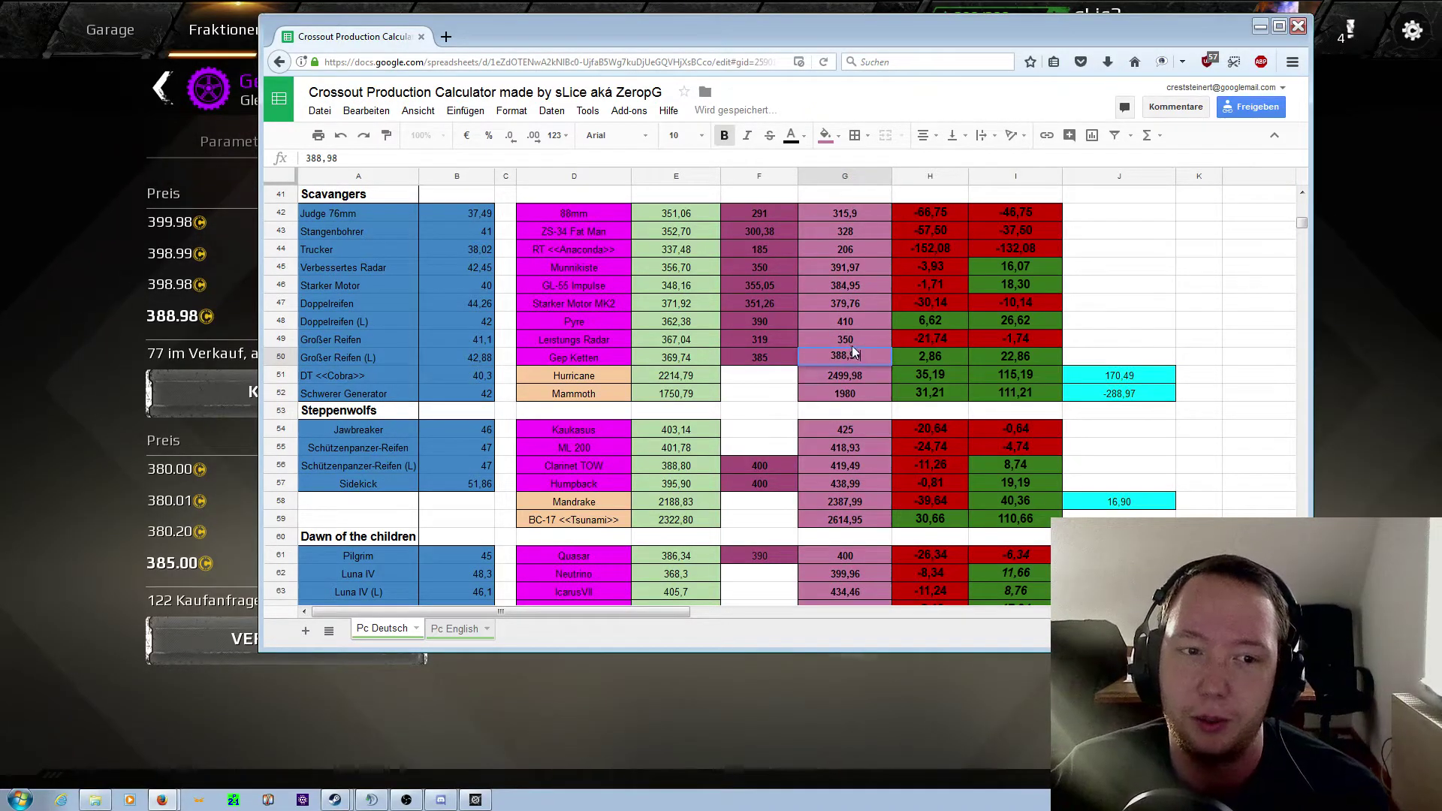
{"action": "left_click", "coordinate": [754, 378]}
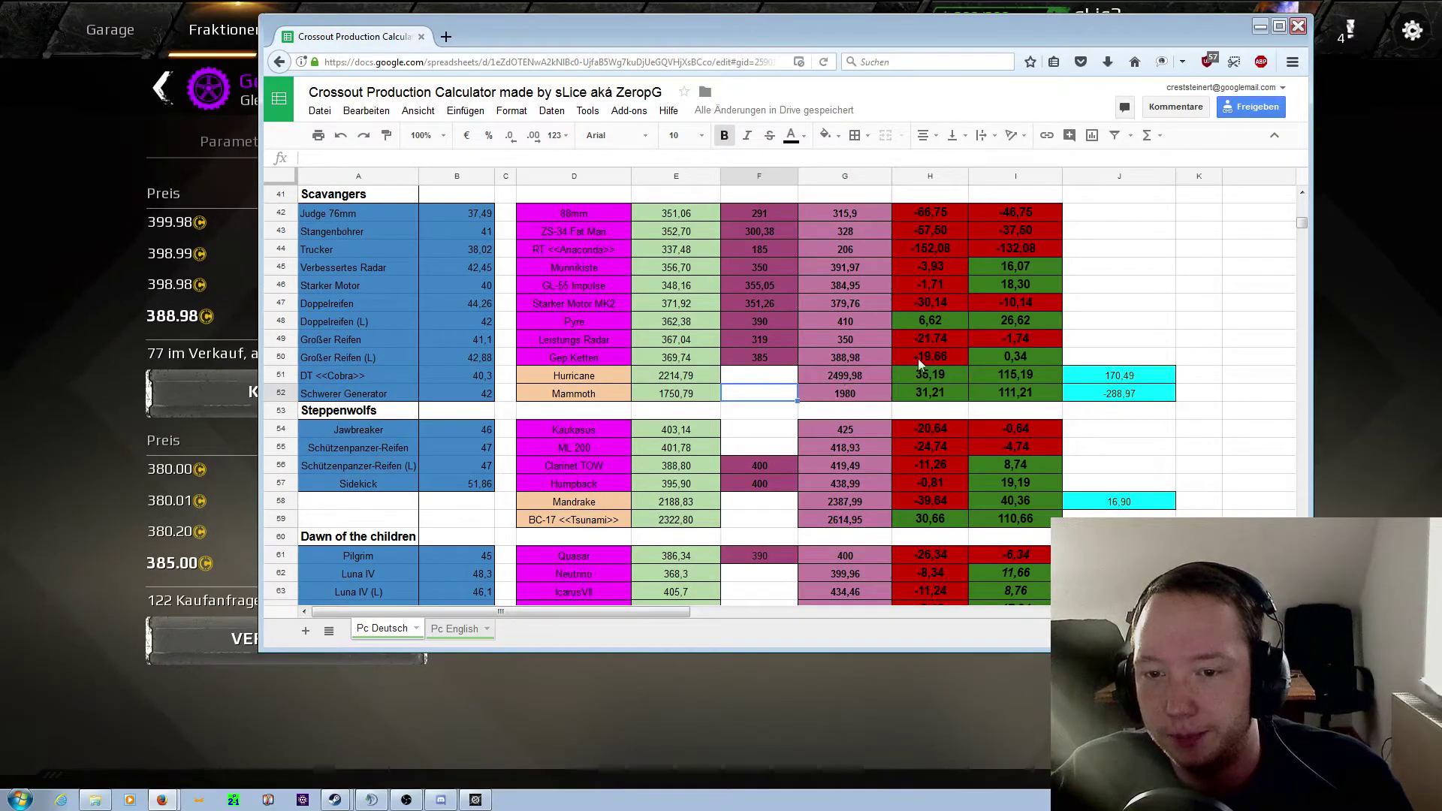
{"action": "scroll", "coordinate": [771, 461], "scroll_direction": "down", "scroll_amount": 3}
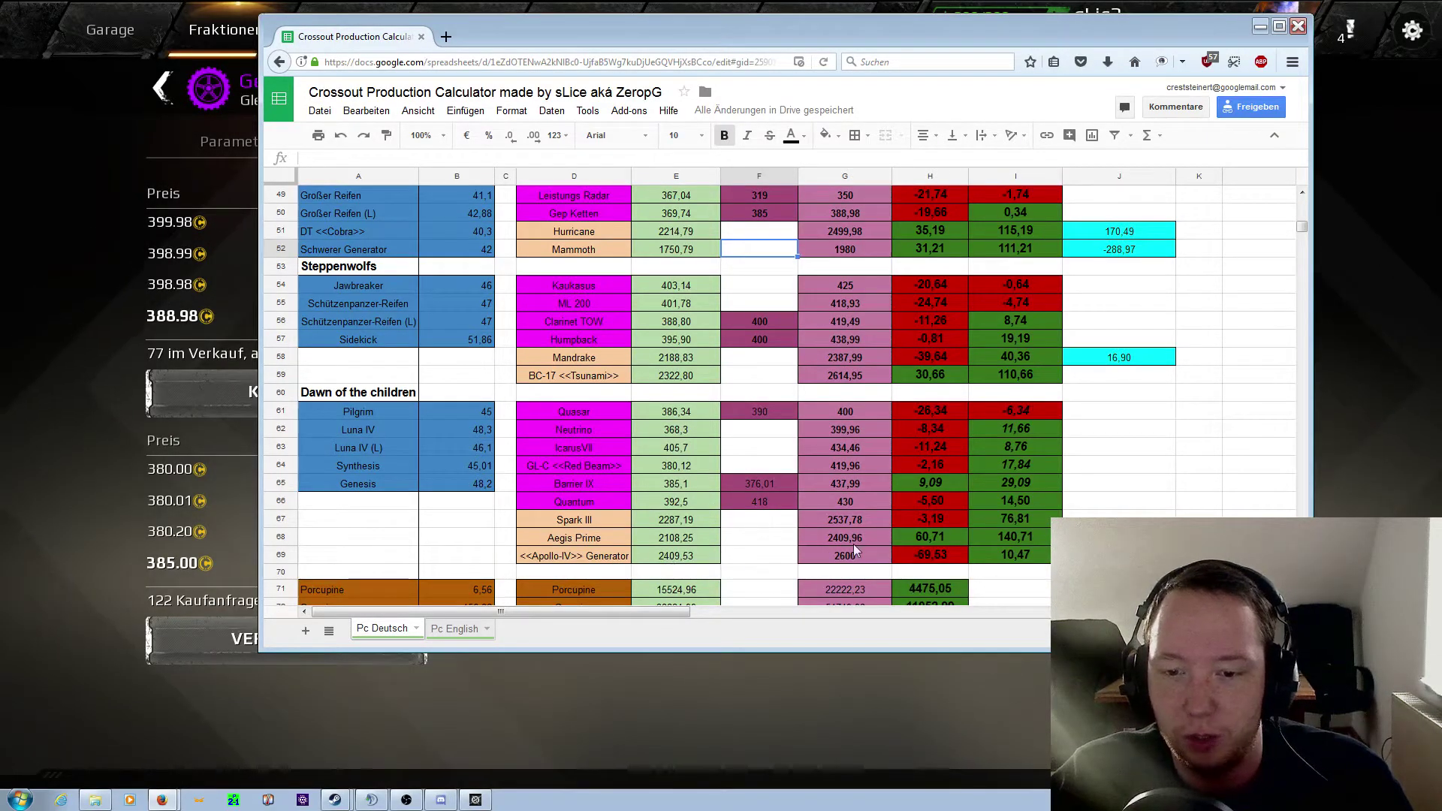
{"action": "scroll", "coordinate": [774, 539], "scroll_direction": "up", "scroll_amount": 1}
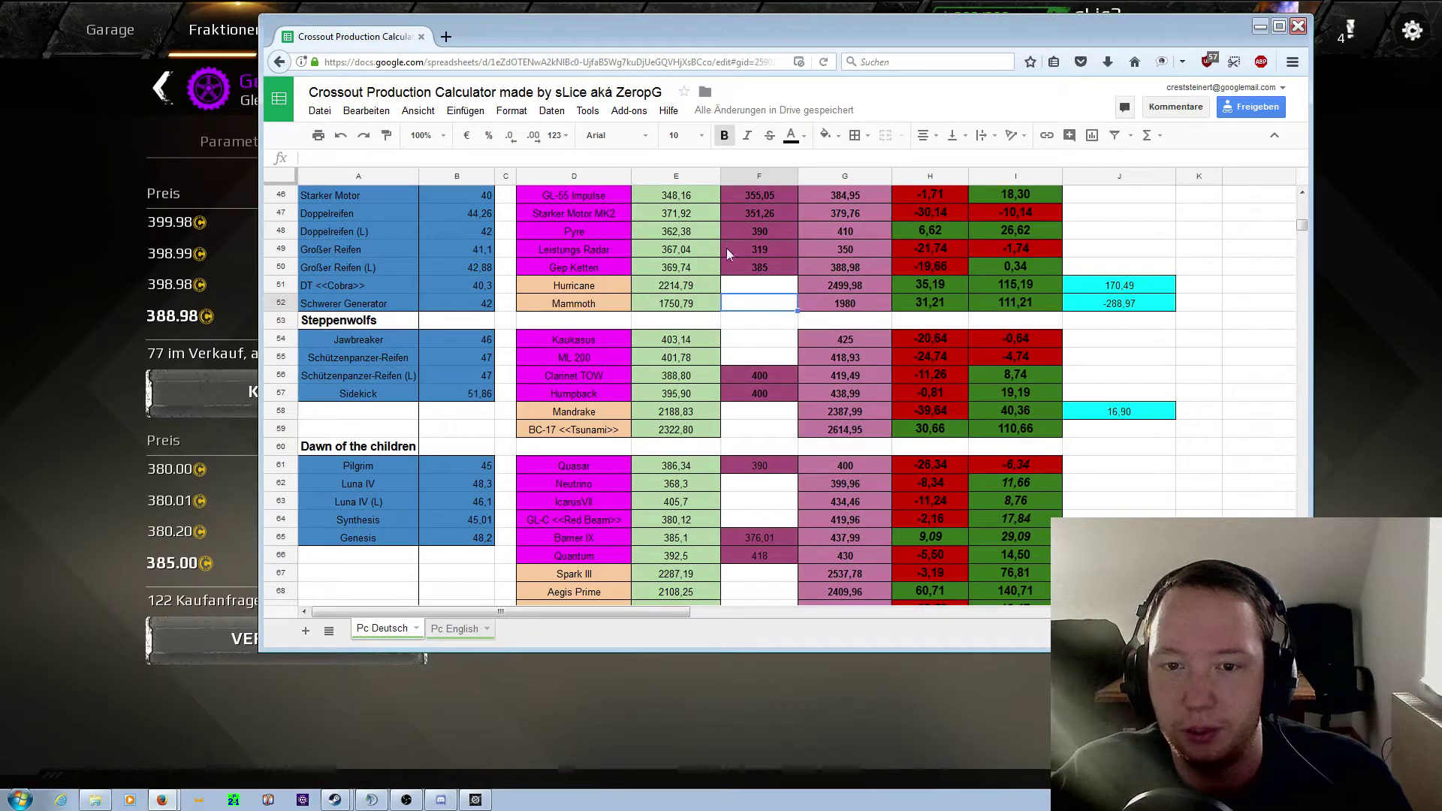
{"action": "scroll", "coordinate": [677, 372], "scroll_direction": "up", "scroll_amount": 2}
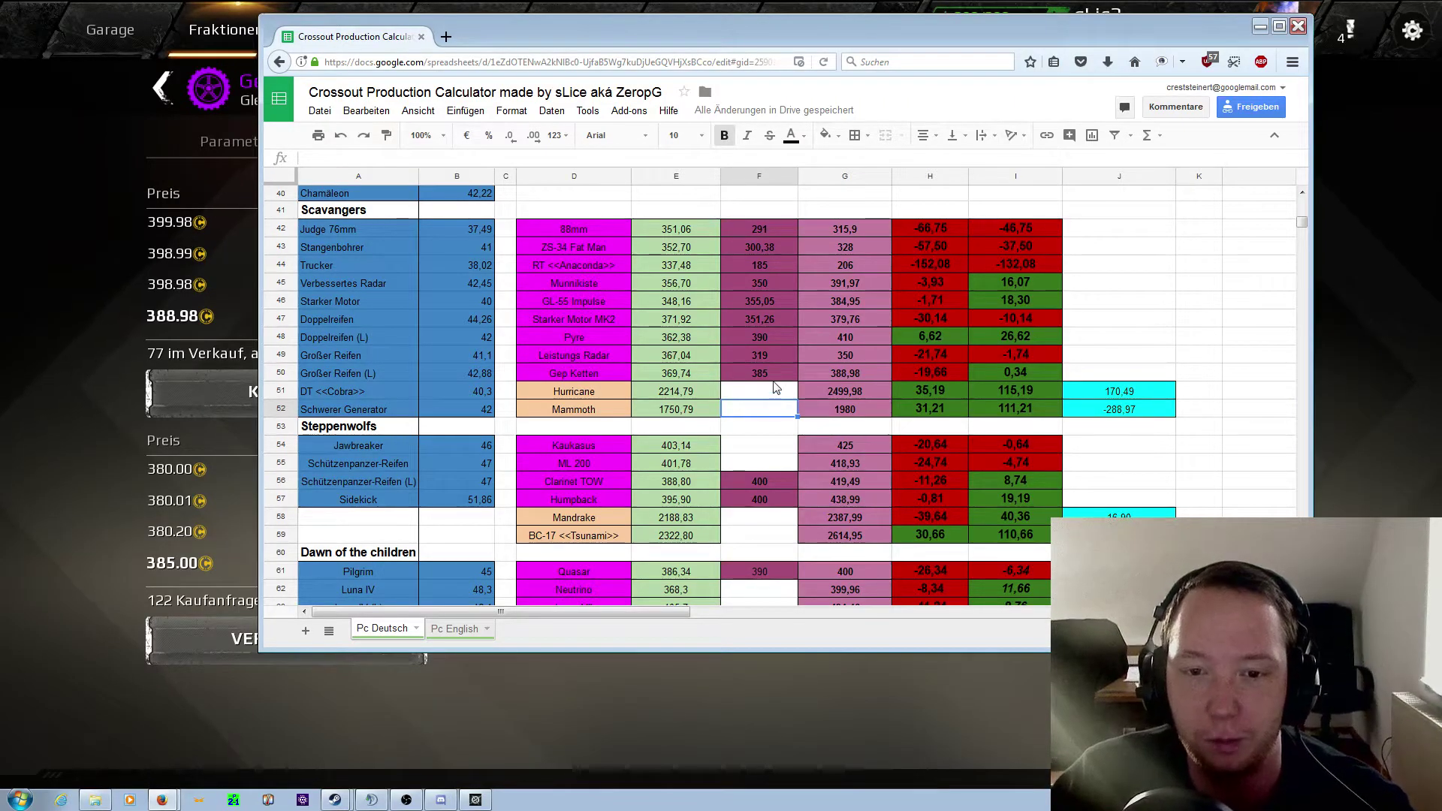
{"action": "left_click", "coordinate": [776, 390]}
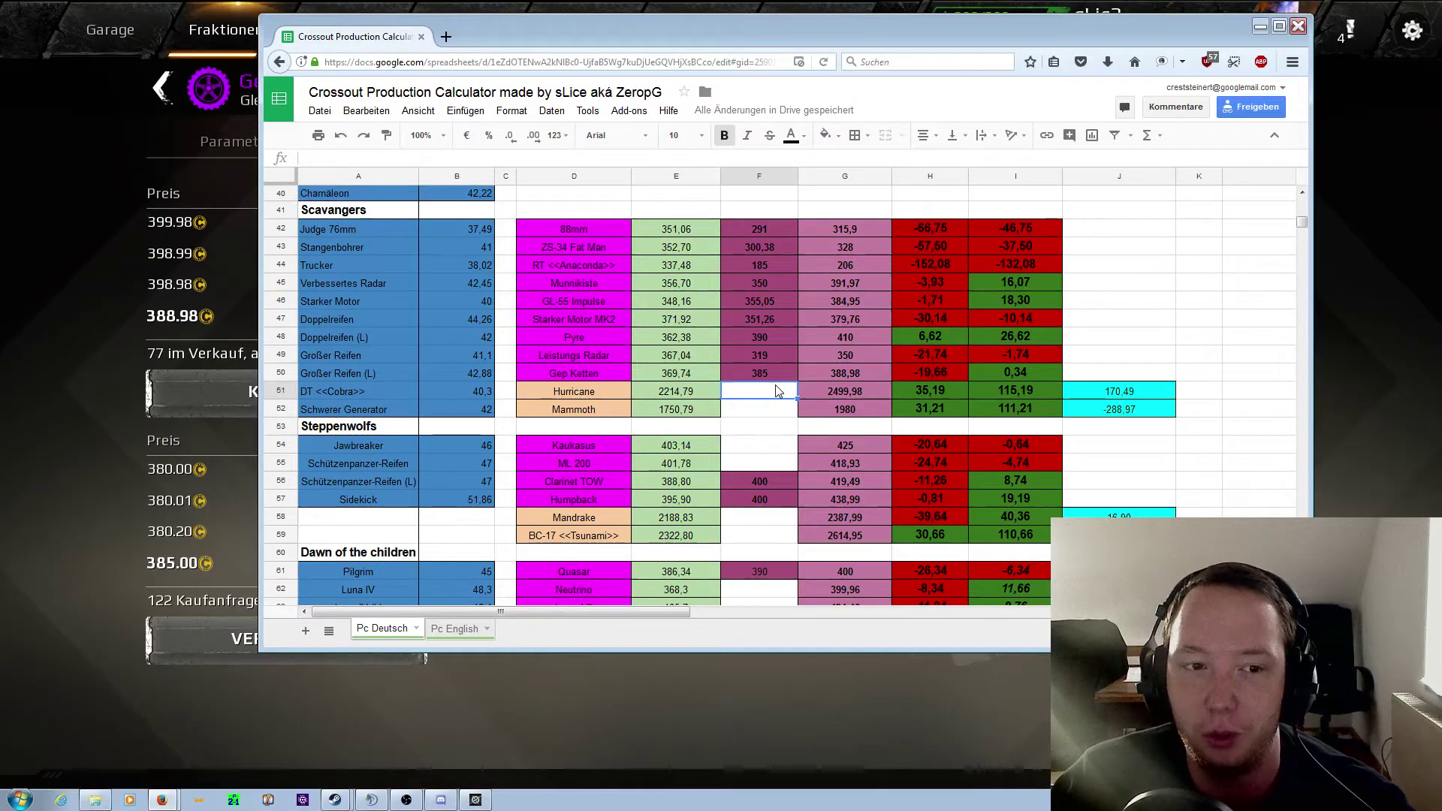
{"action": "left_click", "coordinate": [150, 473]}
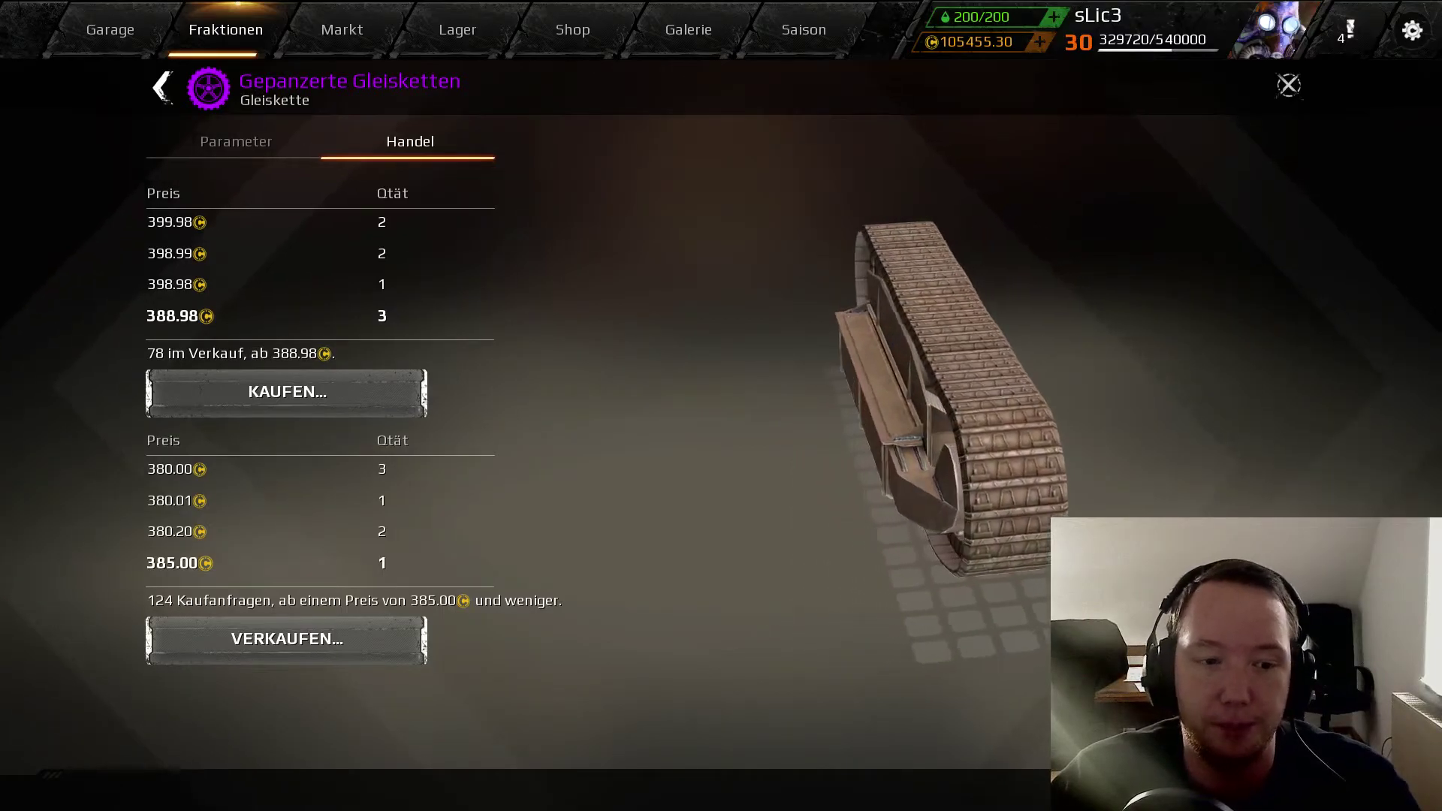
Step: Return to the calculator and select the Gasgenerator buy price cell F23
{"action": "key", "text": "alt+Tab"}
{"action": "left_click", "coordinate": [1209, 498]}
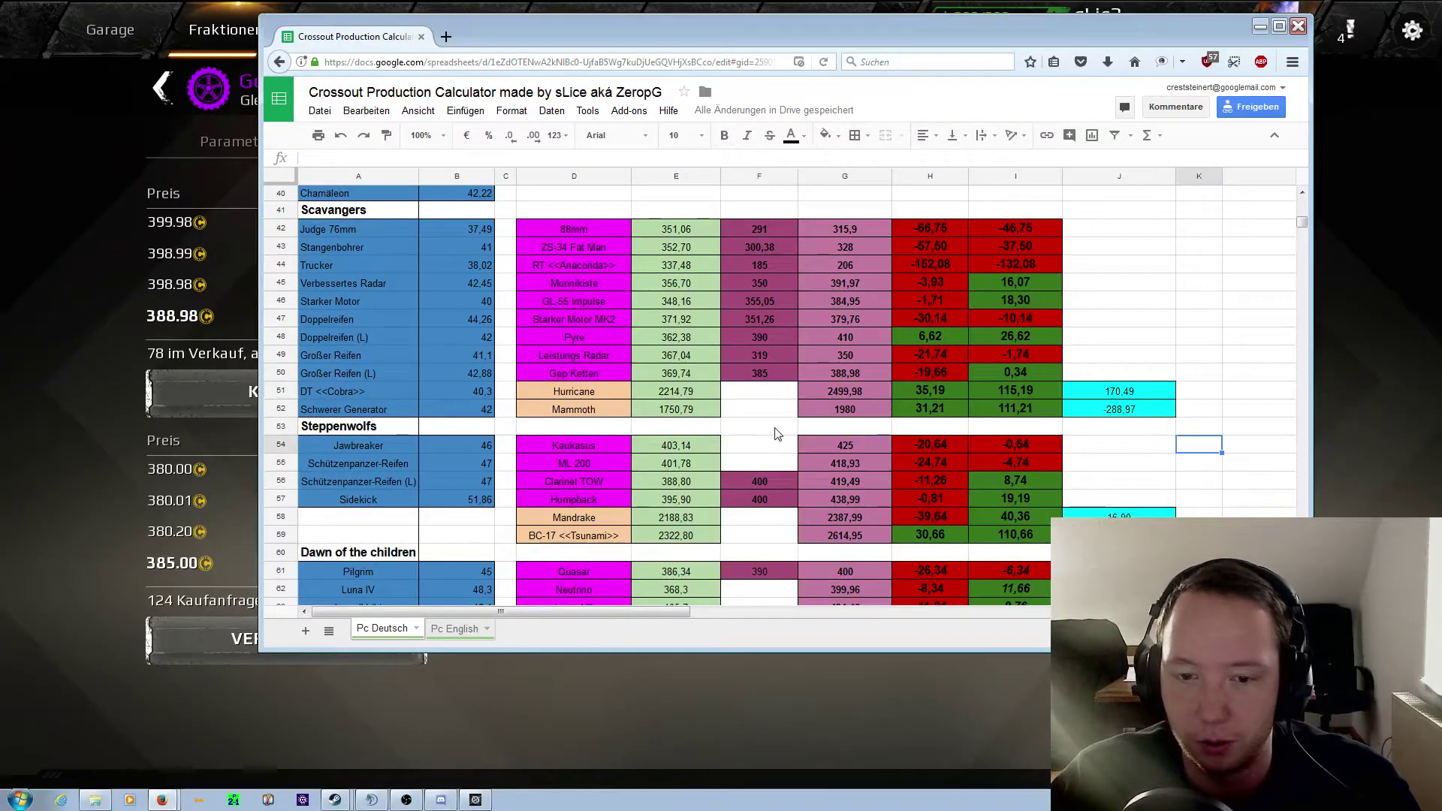
{"action": "scroll", "coordinate": [757, 383], "scroll_direction": "down", "scroll_amount": 3}
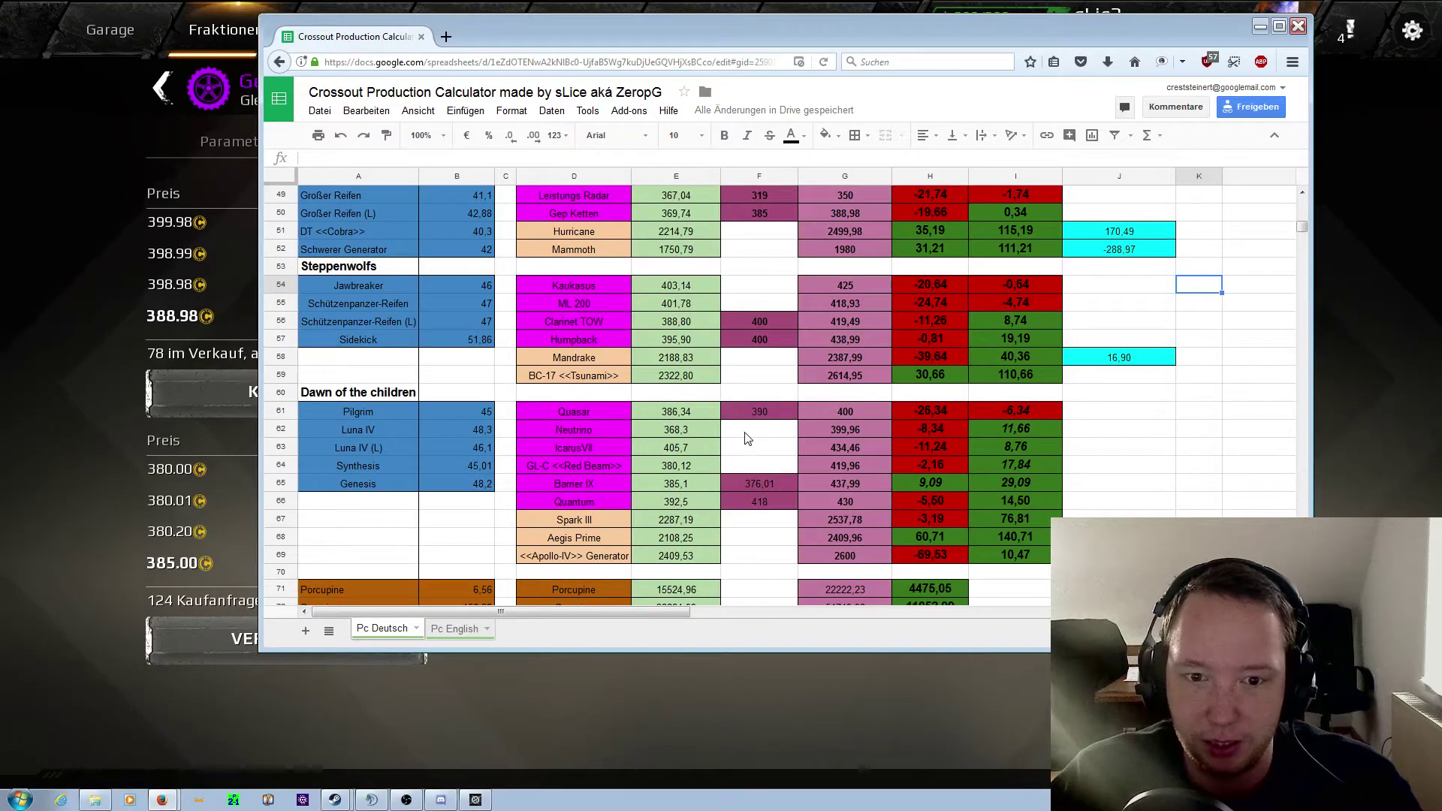
{"action": "scroll", "coordinate": [642, 367], "scroll_direction": "up", "scroll_amount": 5}
{"action": "scroll", "coordinate": [531, 267], "scroll_direction": "up", "scroll_amount": 2}
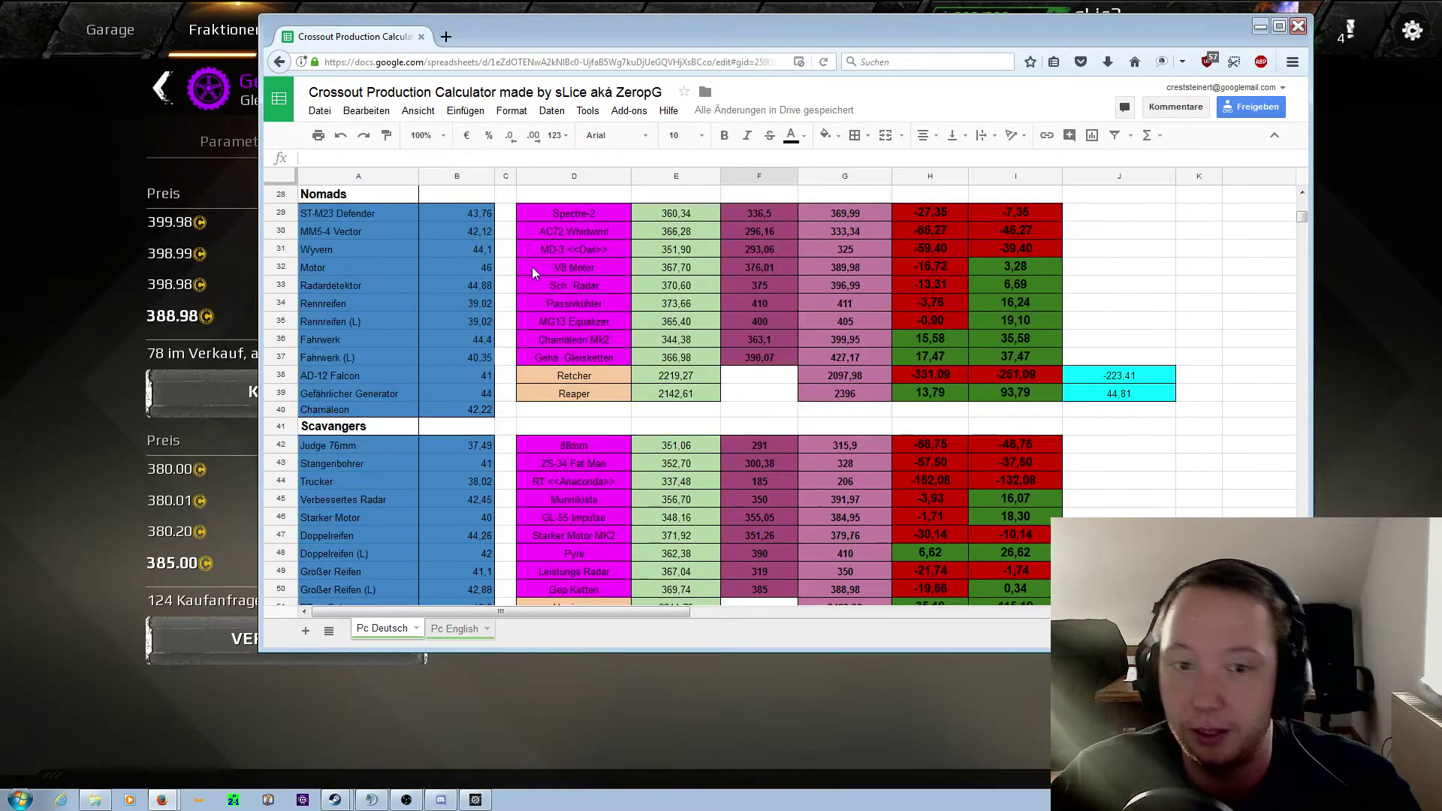
{"action": "scroll", "coordinate": [725, 346], "scroll_direction": "up", "scroll_amount": 3}
{"action": "scroll", "coordinate": [720, 353], "scroll_direction": "up", "scroll_amount": 2}
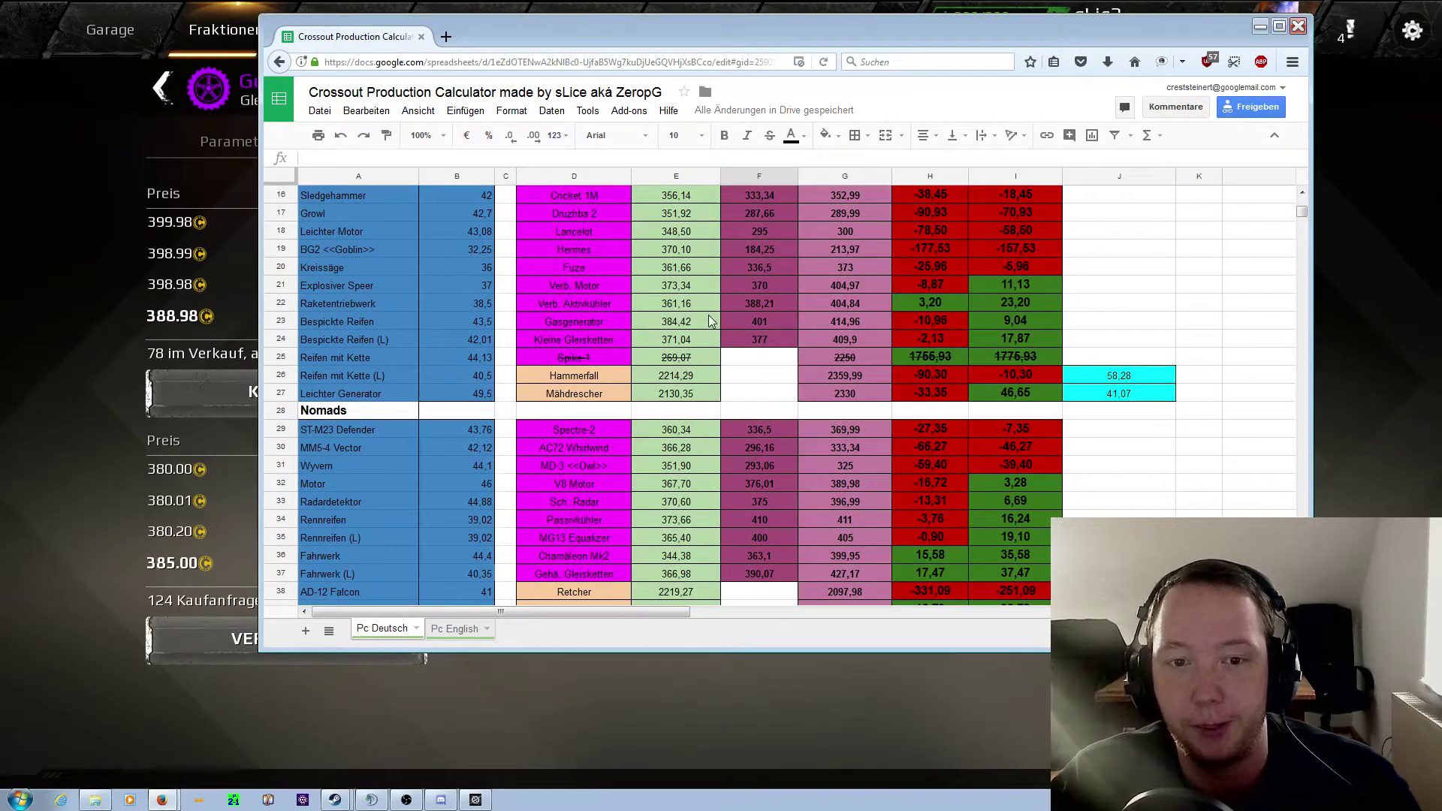
{"action": "scroll", "coordinate": [713, 362], "scroll_direction": "up", "scroll_amount": 2}
{"action": "scroll", "coordinate": [713, 362], "scroll_direction": "up", "scroll_amount": 3}
{"action": "scroll", "coordinate": [715, 366], "scroll_direction": "down", "scroll_amount": 4}
{"action": "scroll", "coordinate": [715, 371], "scroll_direction": "down", "scroll_amount": 2}
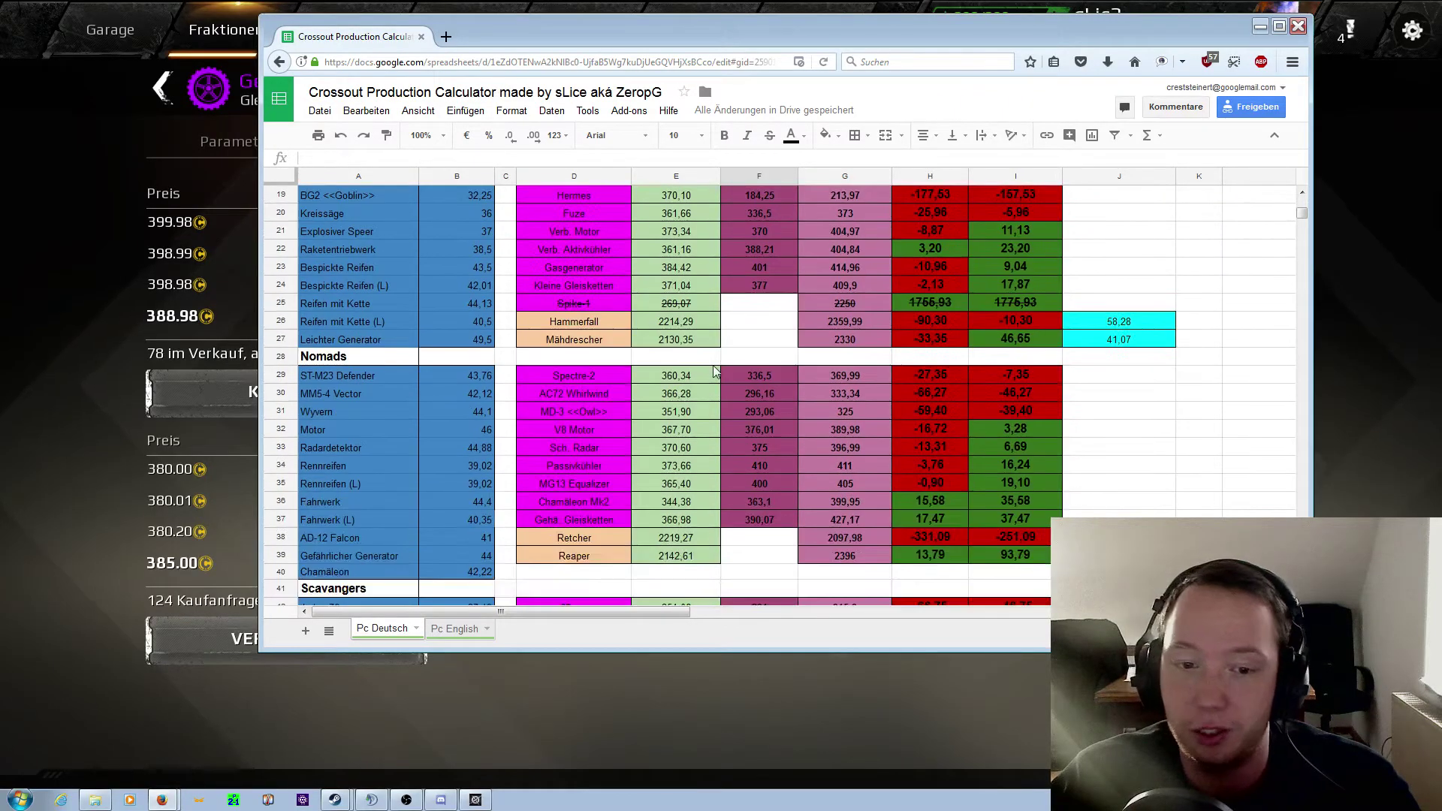
{"action": "left_click", "coordinate": [768, 270]}
Step: Look up the Gasgenerator's current market buy and sell prices in Crossout
{"action": "left_click", "coordinate": [183, 189]}
{"action": "key", "text": "Escape"}
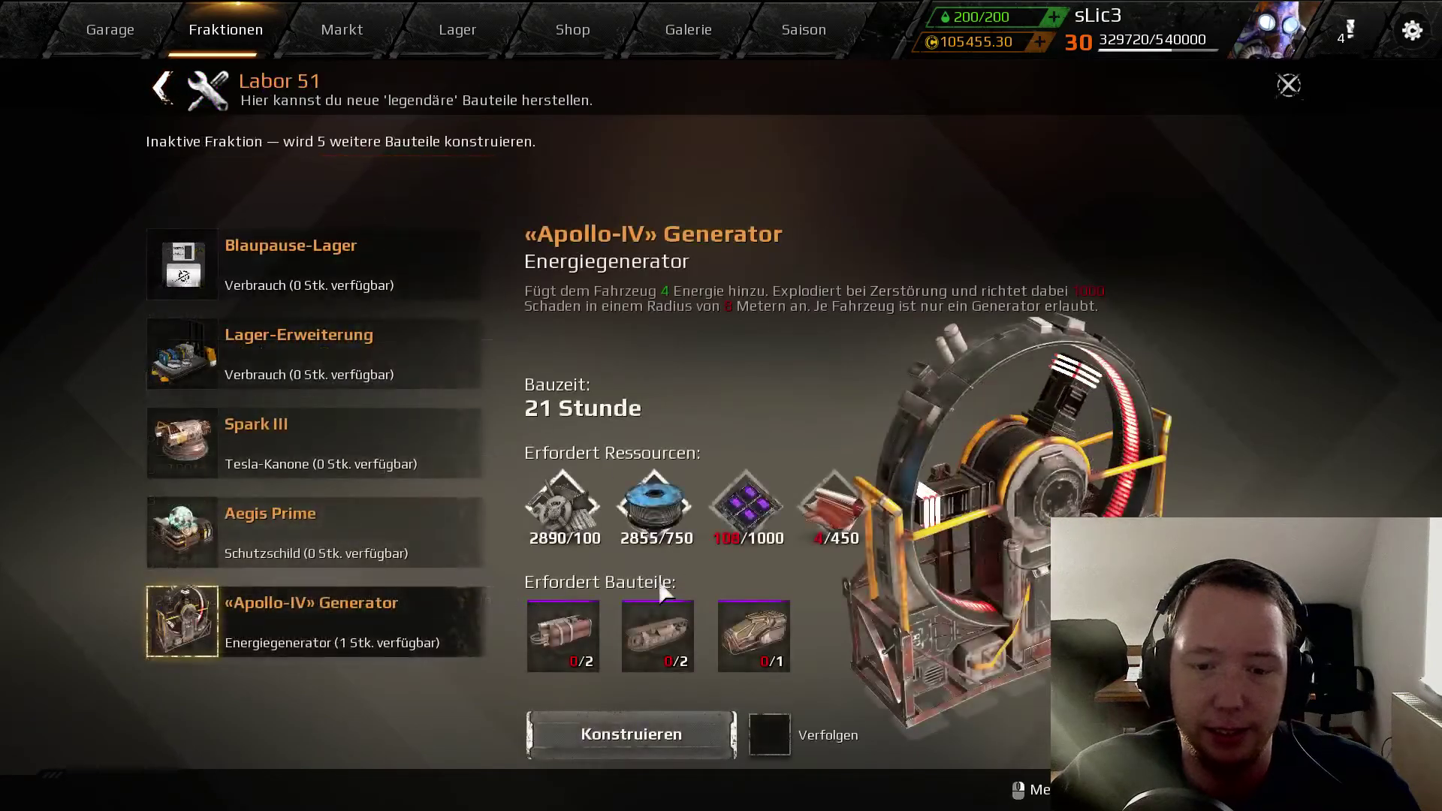
{"action": "right_click", "coordinate": [657, 637]}
{"action": "left_click", "coordinate": [432, 734]}
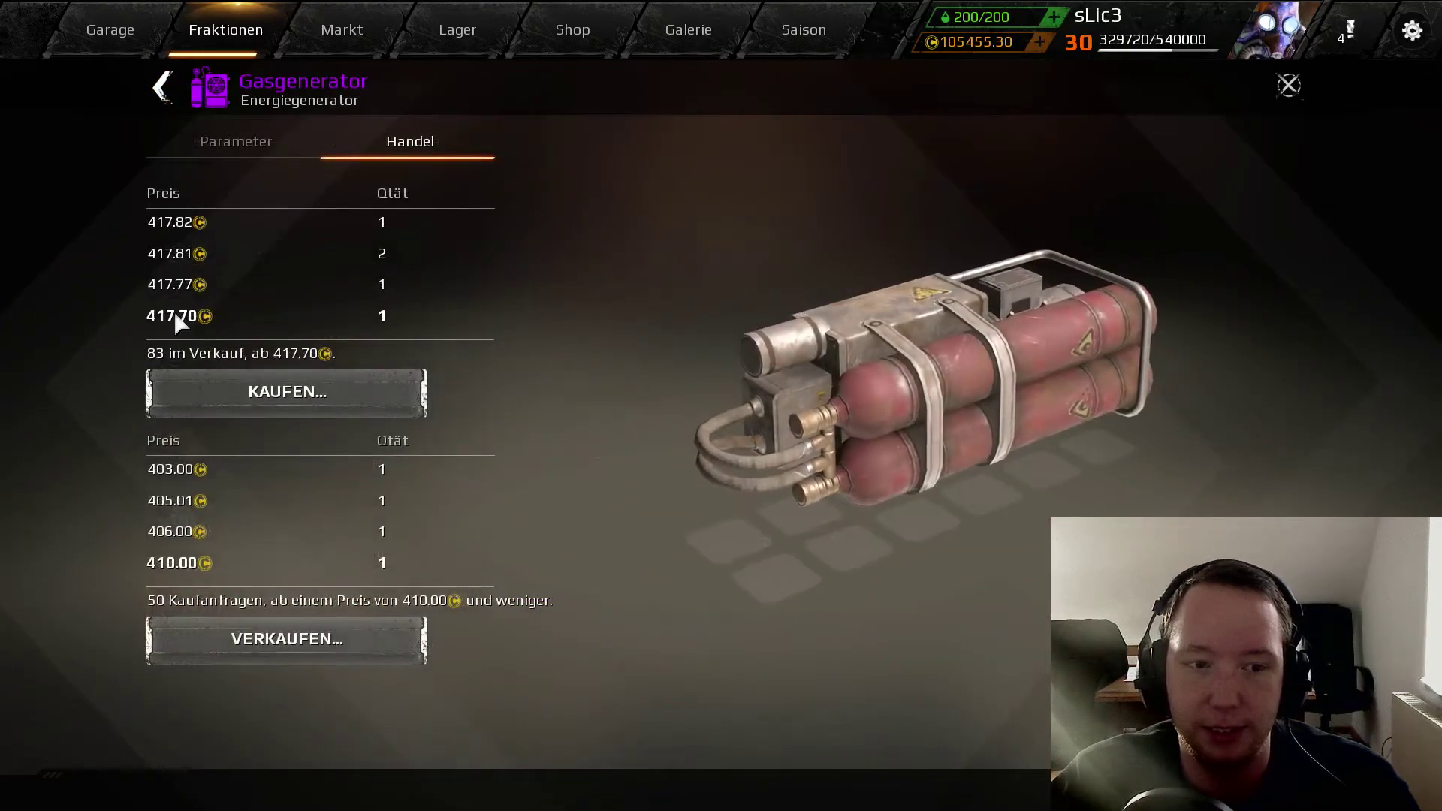
{"action": "key", "text": "alt+Tab"}
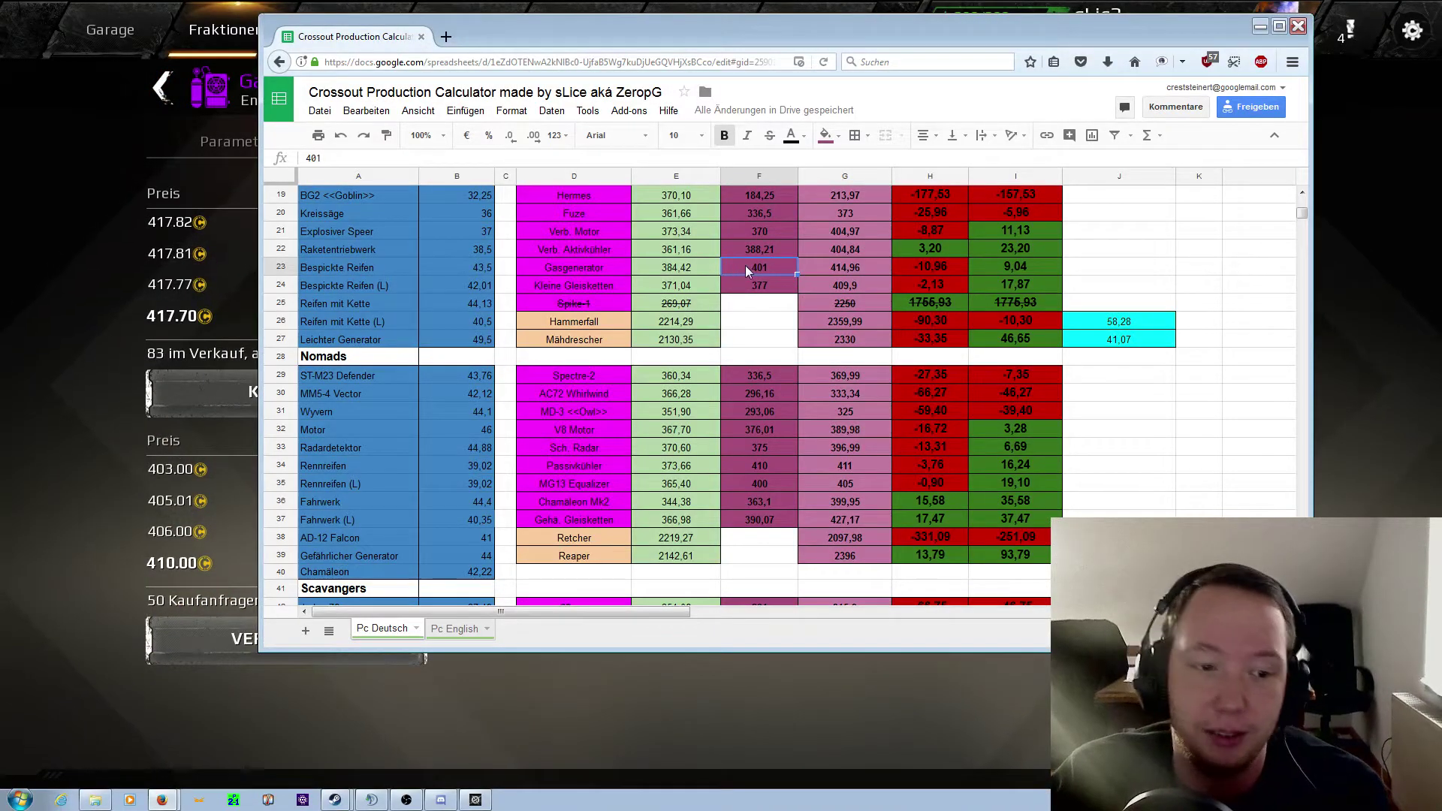
Step: Enter 410 as the Gasgenerator buy order price in F23
{"action": "type", "text": "410"}
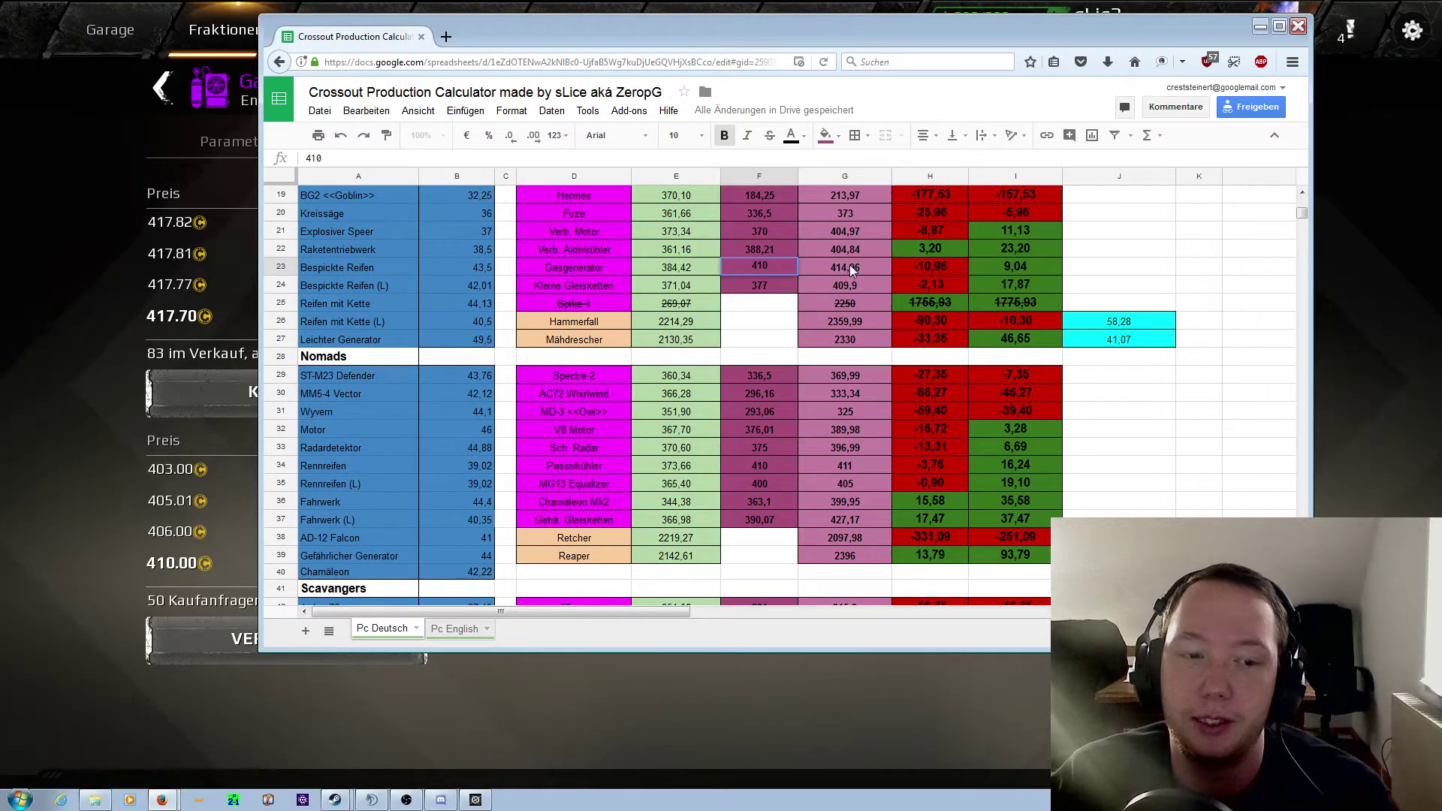
{"action": "left_click", "coordinate": [847, 271]}
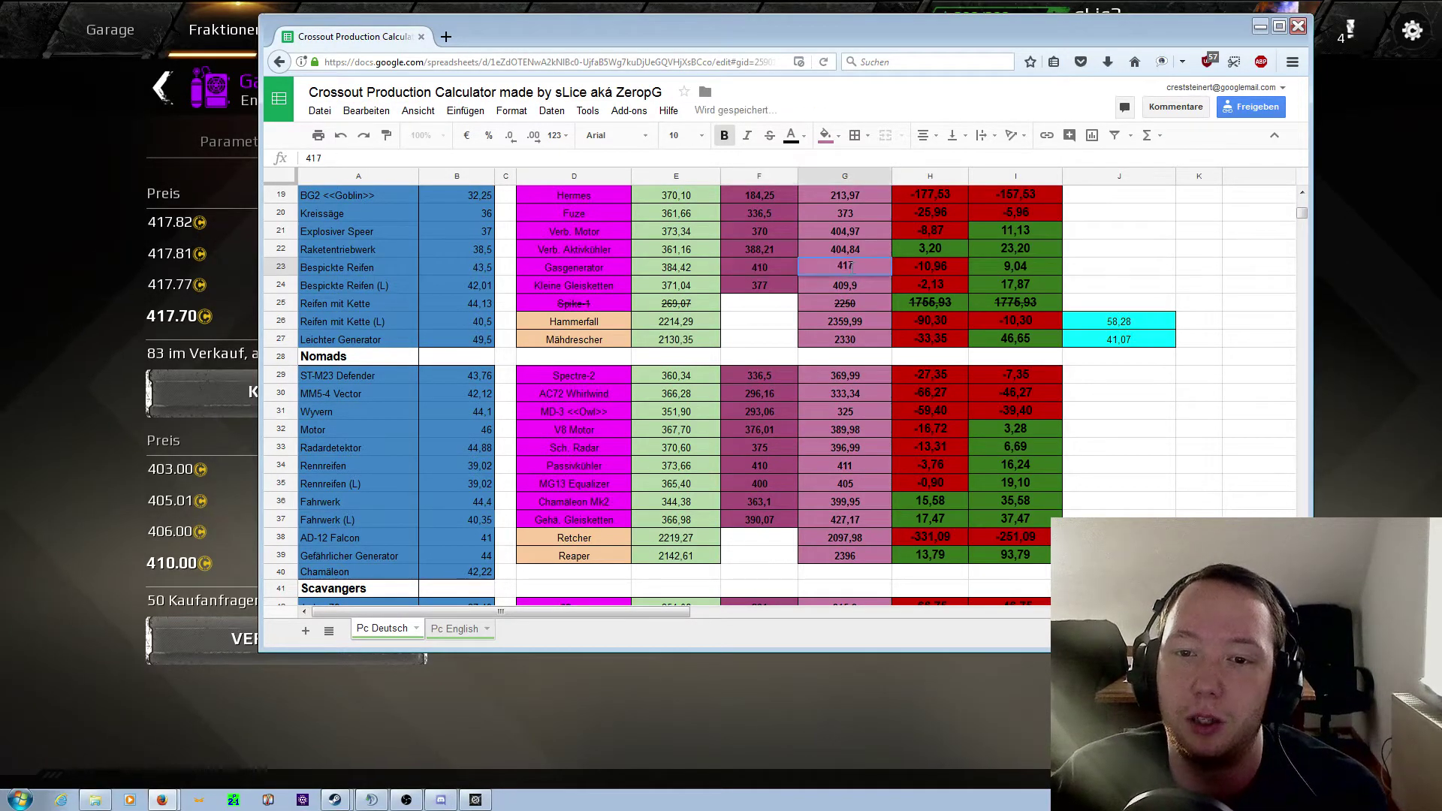
{"action": "type", "text": ",7"}
{"action": "left_click", "coordinate": [1104, 272]}
{"action": "scroll", "coordinate": [901, 286], "scroll_direction": "down", "scroll_amount": 5}
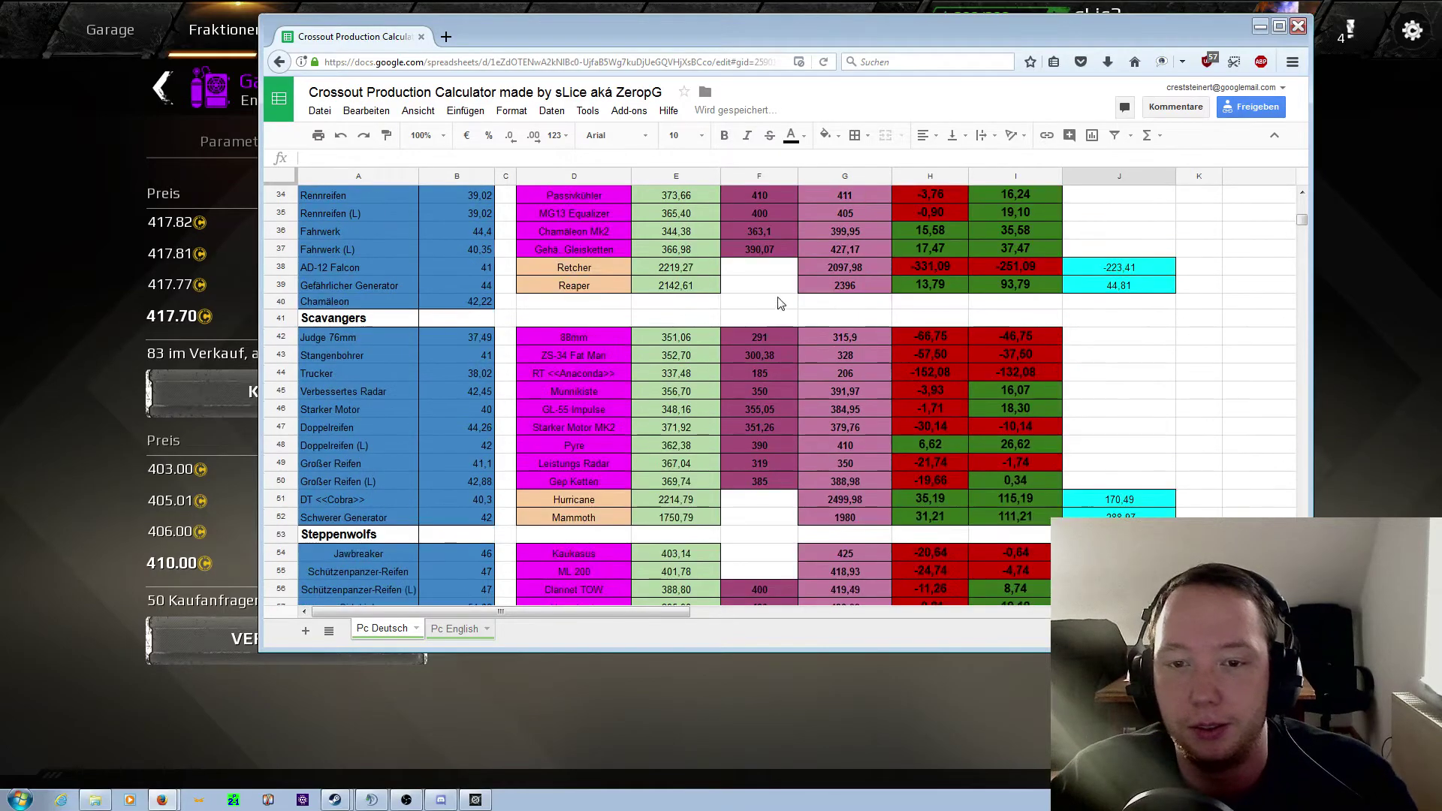
{"action": "scroll", "coordinate": [753, 363], "scroll_direction": "down", "scroll_amount": 5}
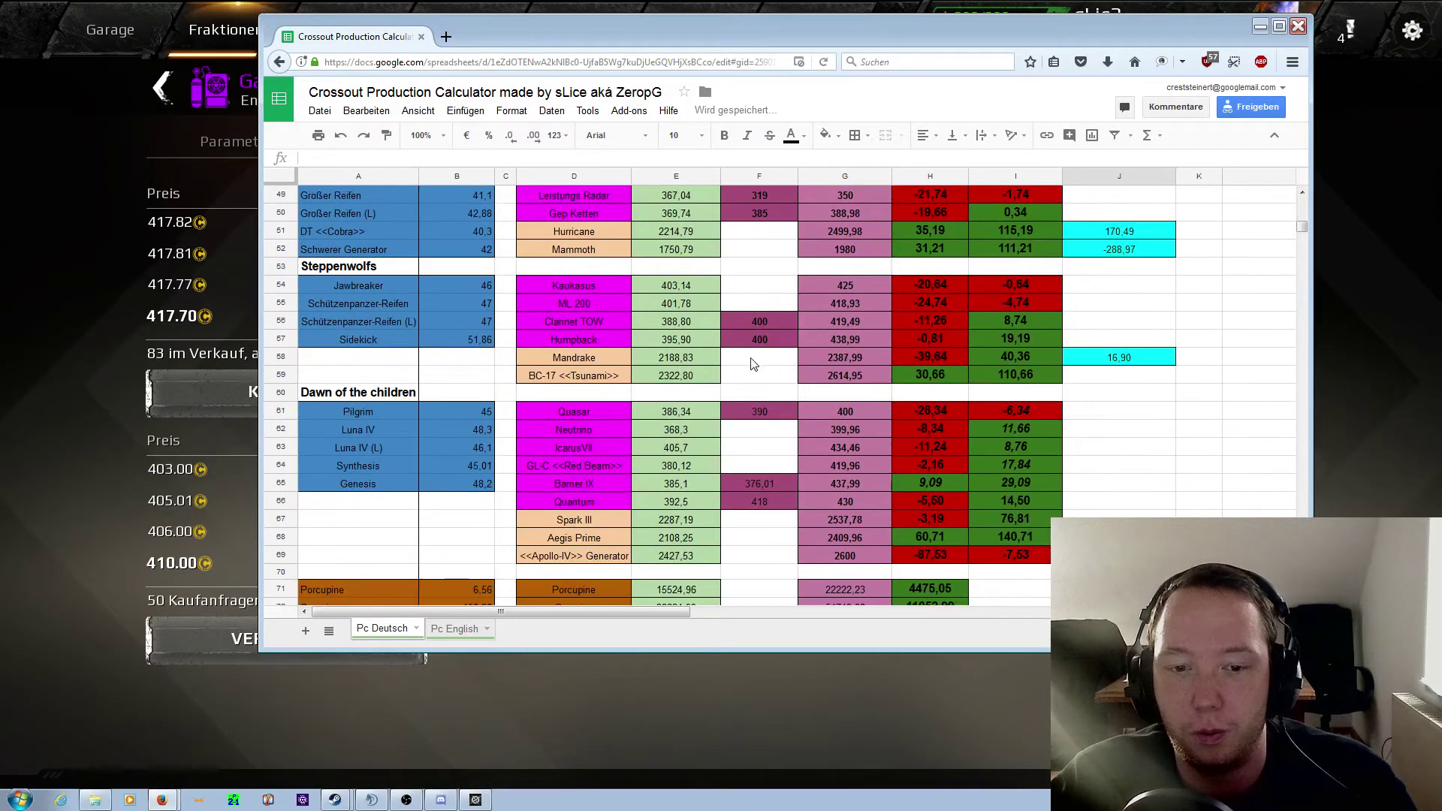
Step: Check the Apollo-IV Generator's current market buy and sell prices in Crossout
{"action": "left_click", "coordinate": [923, 560]}
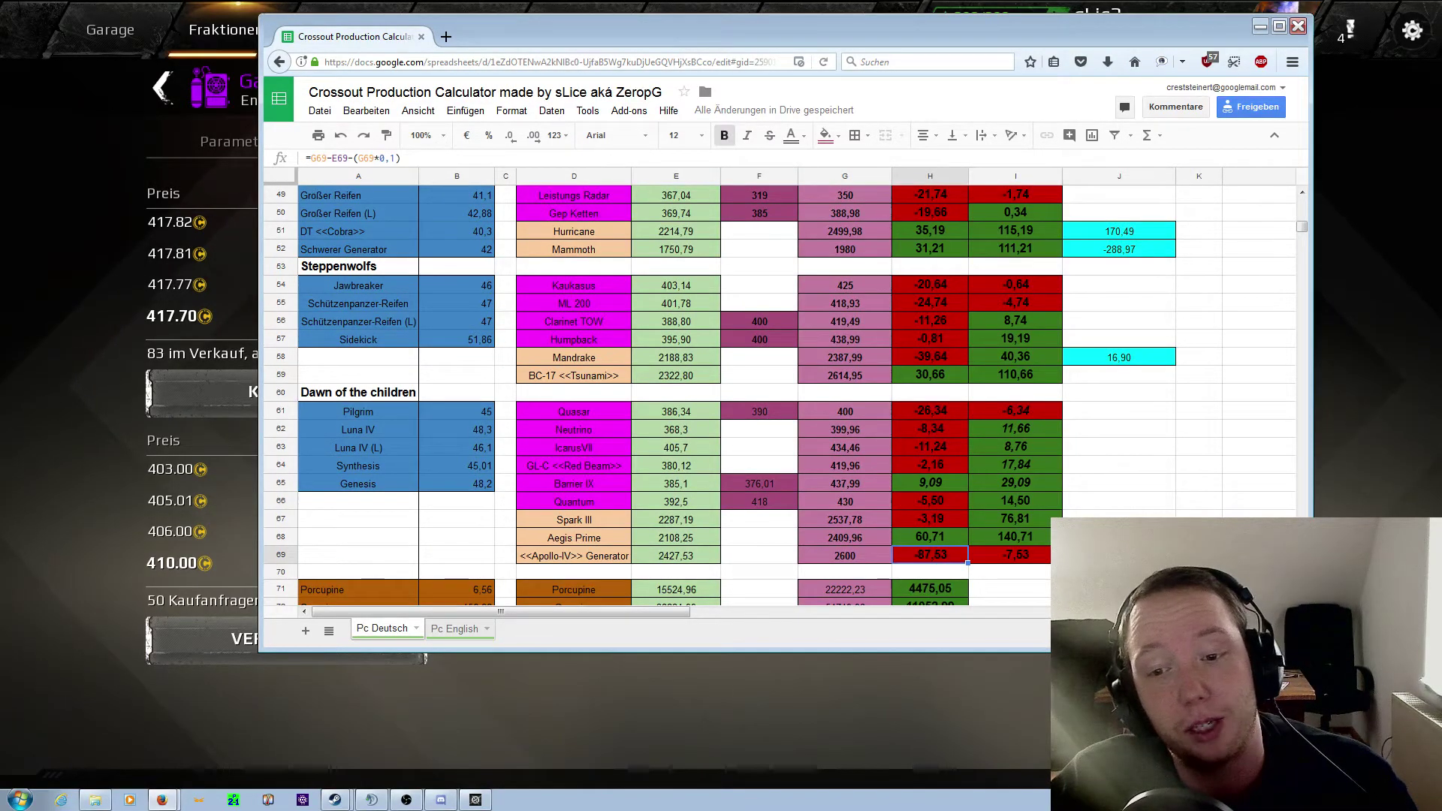
{"action": "left_click", "coordinate": [630, 689]}
{"action": "left_click", "coordinate": [162, 87]}
{"action": "right_click", "coordinate": [162, 627]}
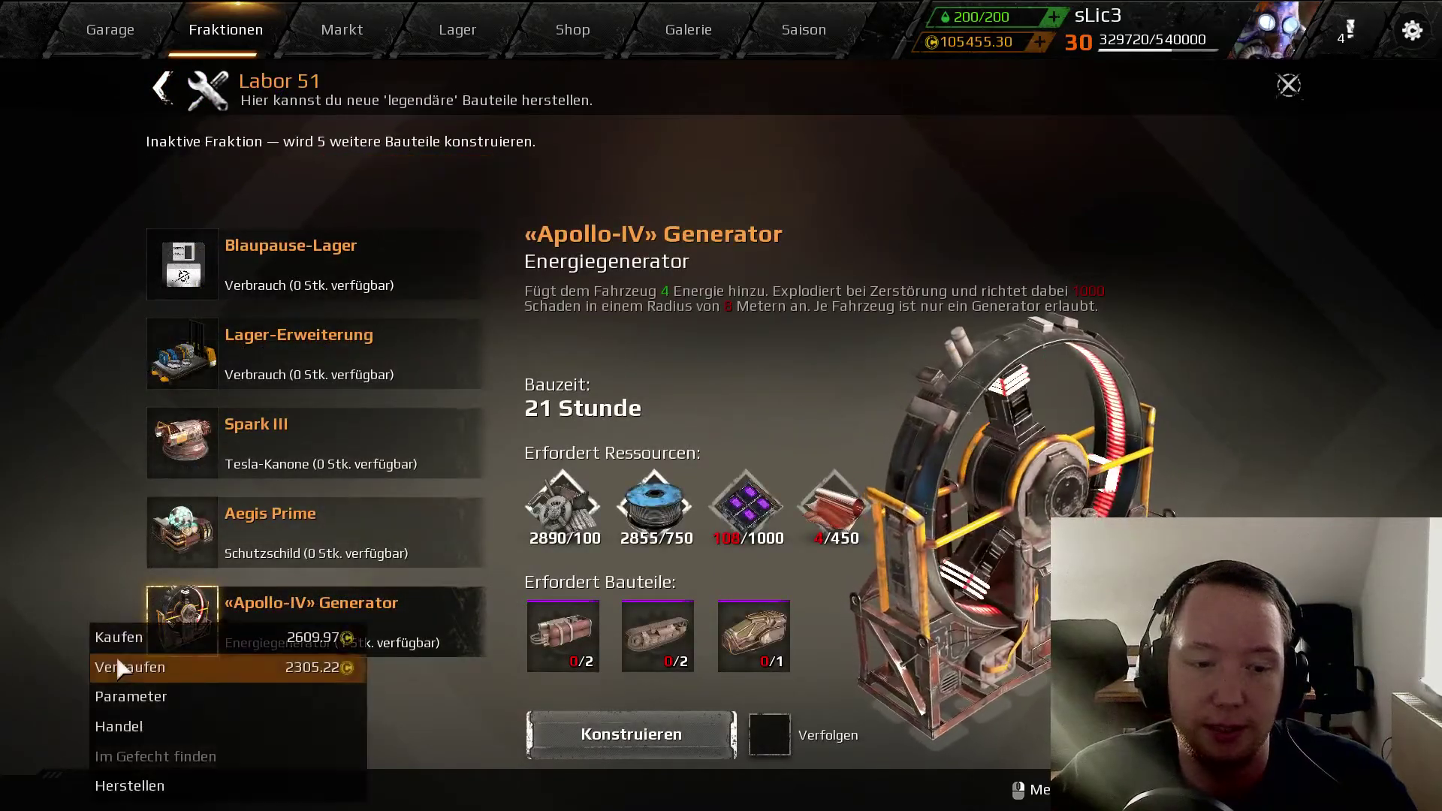
{"action": "key", "text": "alt+Tab"}
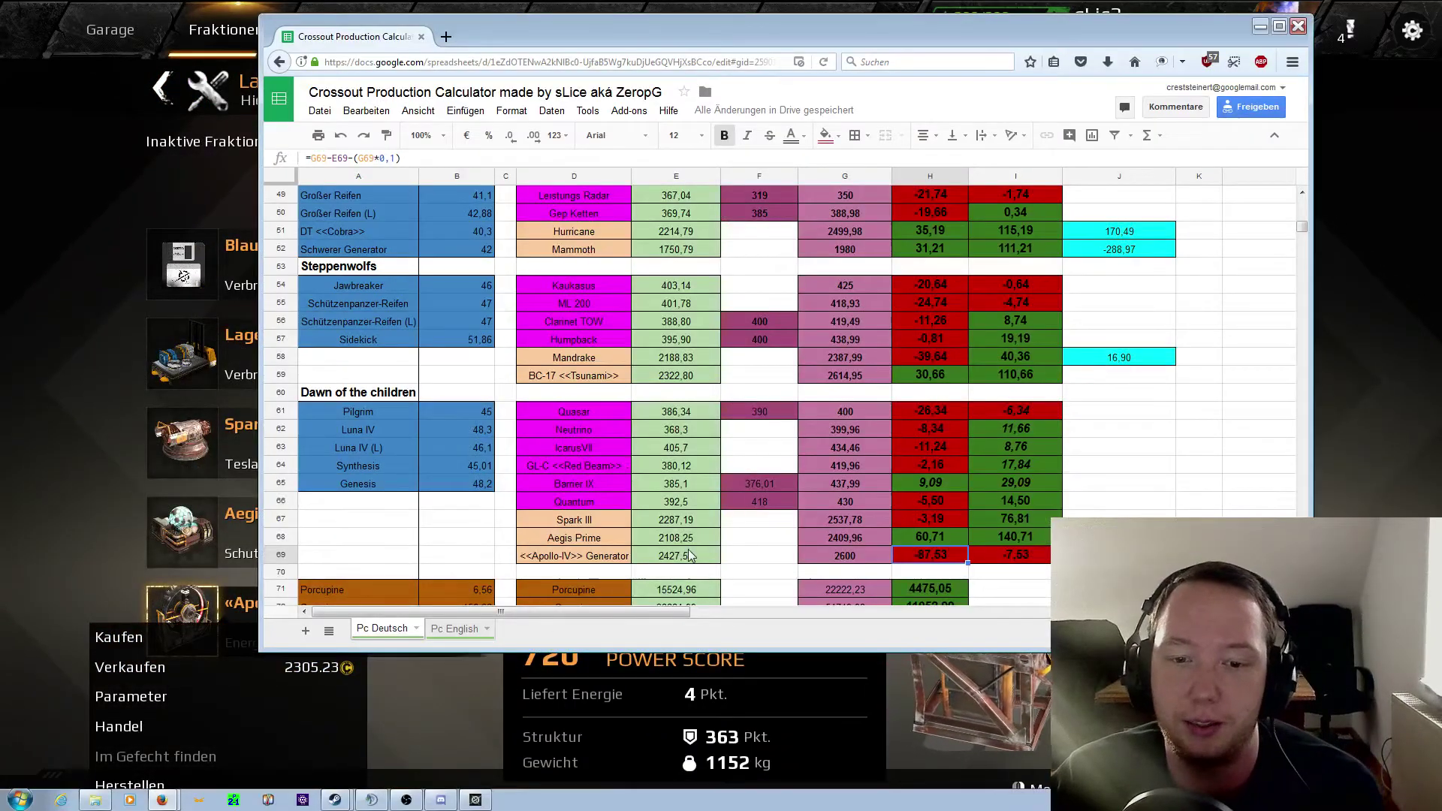
Step: Enter 2609,97 as the Apollo-IV Generator price in E69
{"action": "left_click_drag", "start_coordinate": [534, 34], "coordinate": [736, 43]}
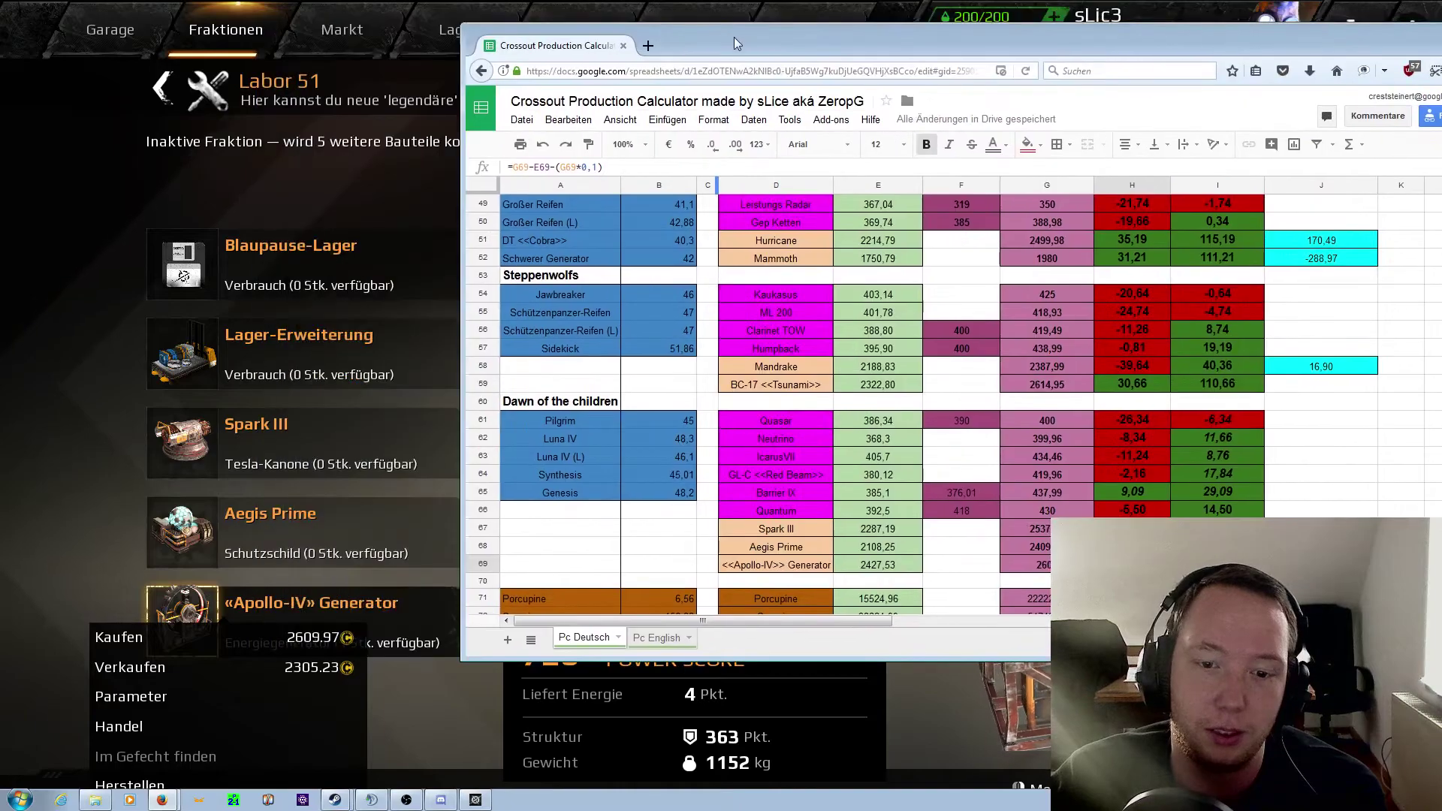
{"action": "left_click", "coordinate": [898, 559]}
{"action": "type", "text": "260"}
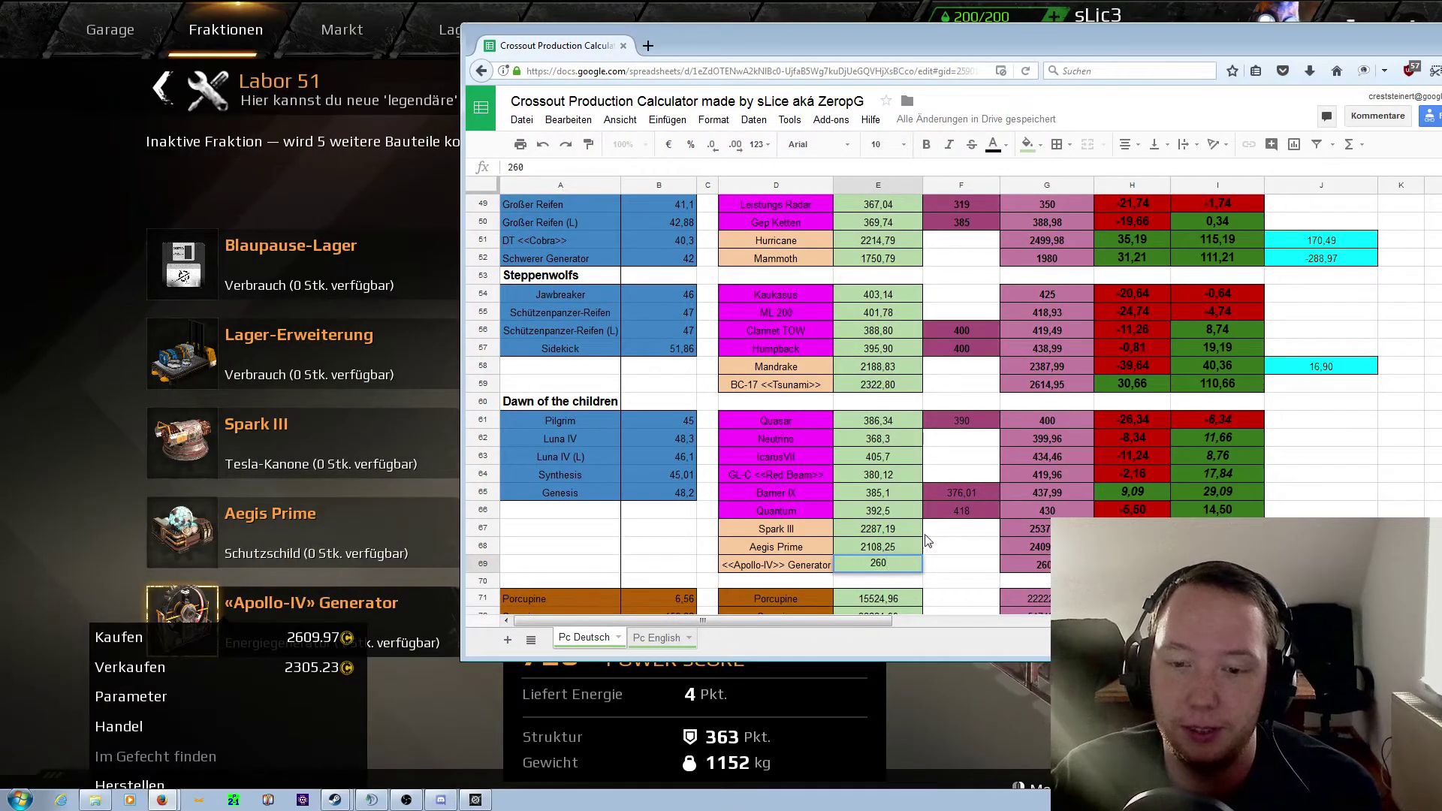
{"action": "type", "text": "7"}
{"action": "left_click", "coordinate": [953, 535]}
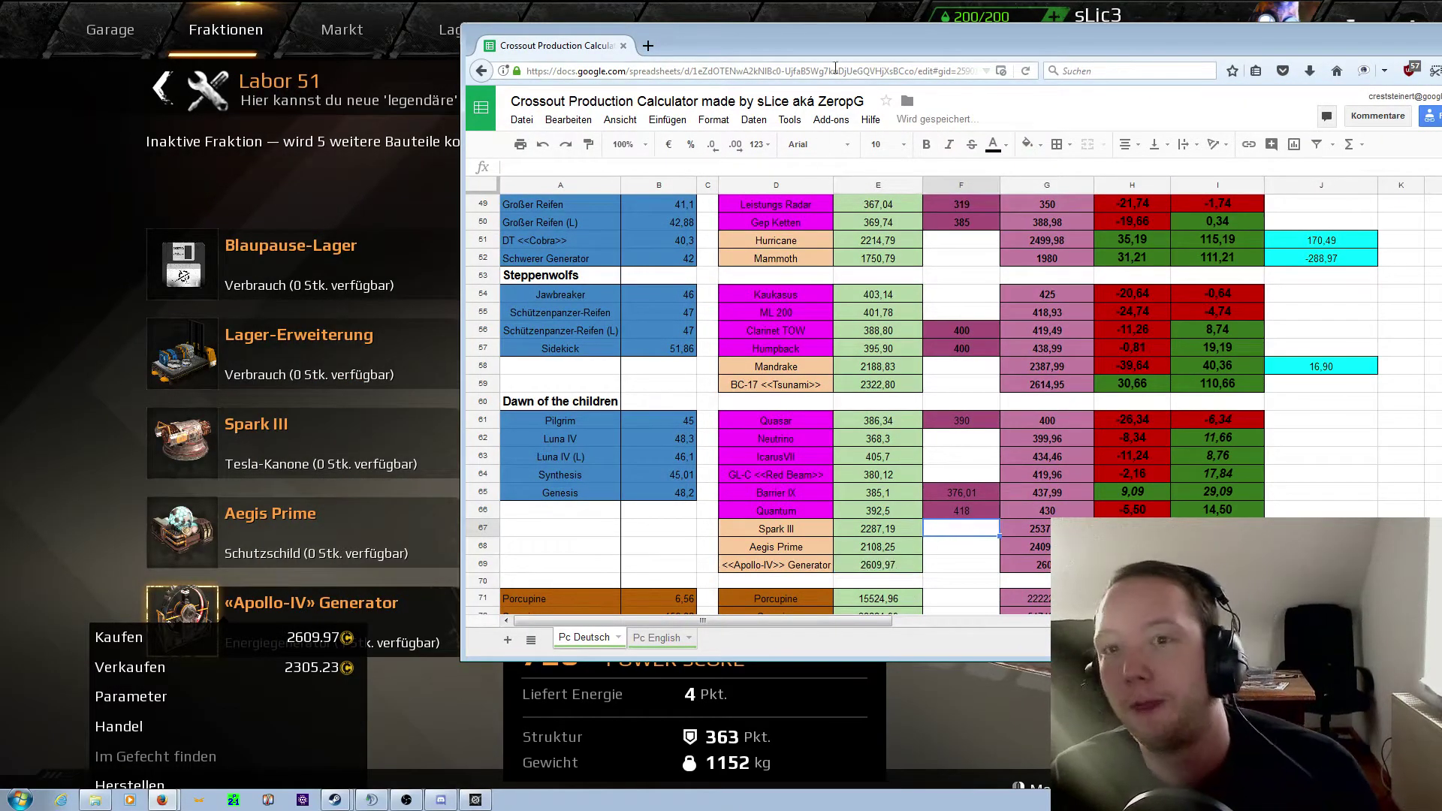
{"action": "left_click_drag", "start_coordinate": [872, 57], "coordinate": [603, 88]}
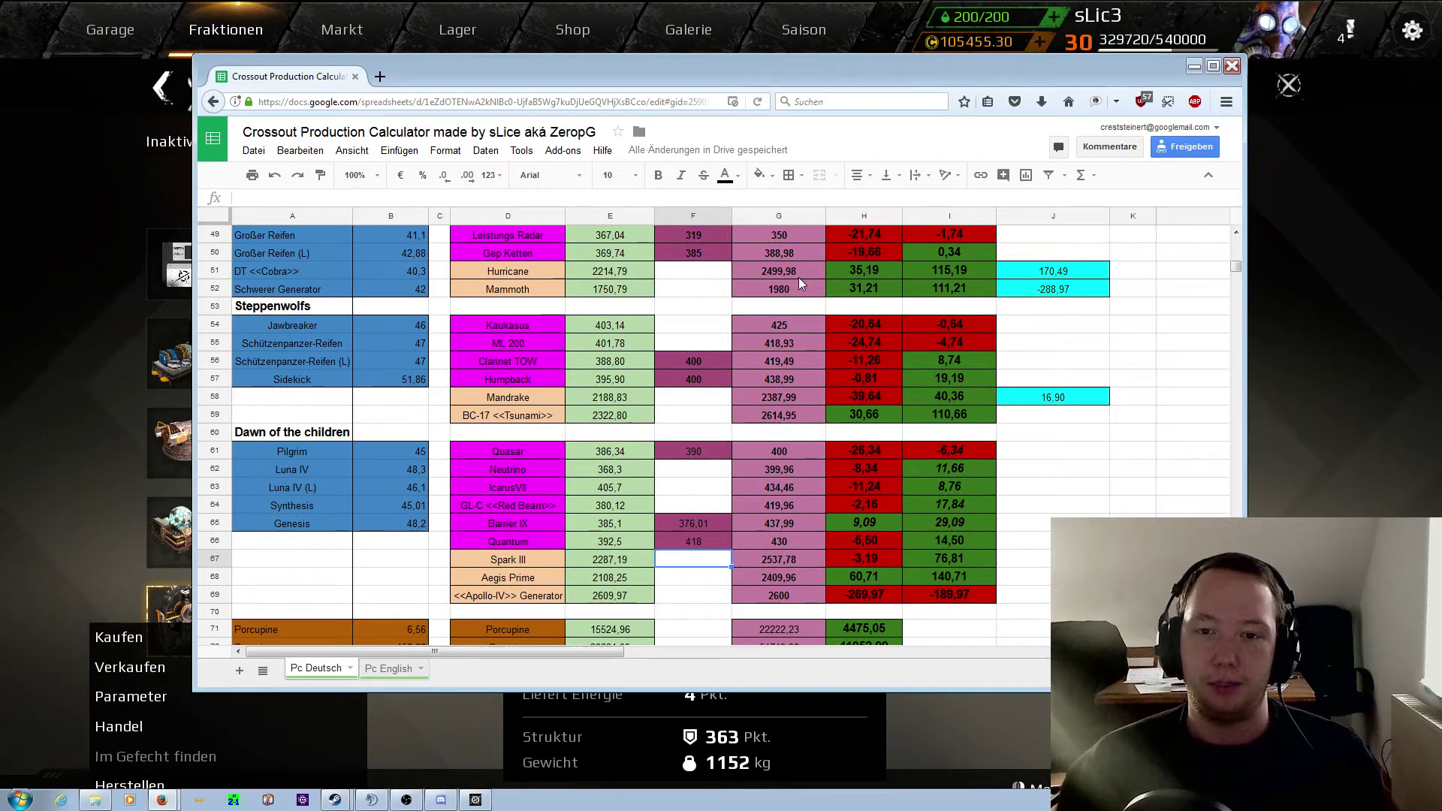
{"action": "left_click", "coordinate": [1051, 361]}
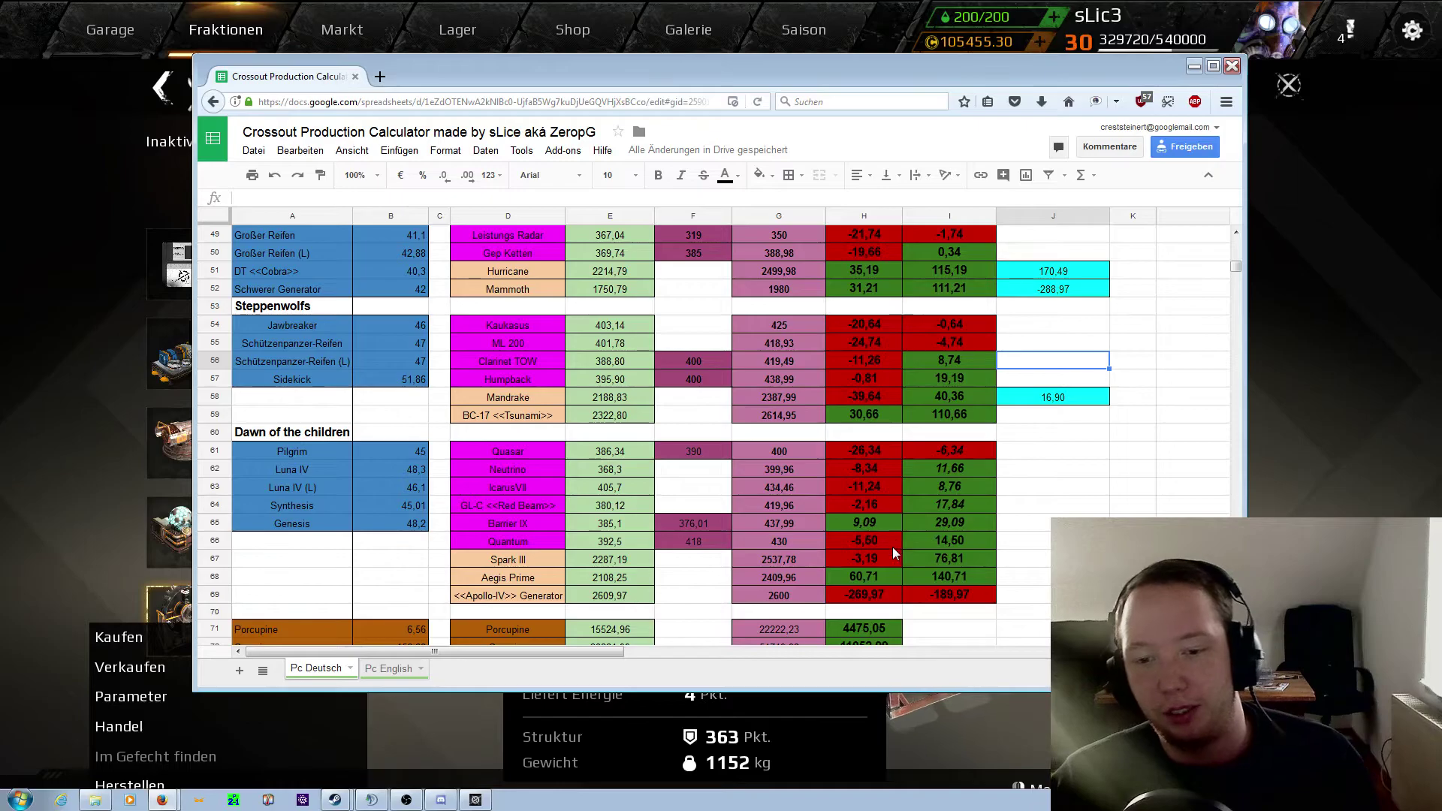
{"action": "scroll", "coordinate": [930, 424], "scroll_direction": "up", "scroll_amount": 4}
{"action": "scroll", "coordinate": [895, 379], "scroll_direction": "up", "scroll_amount": 8}
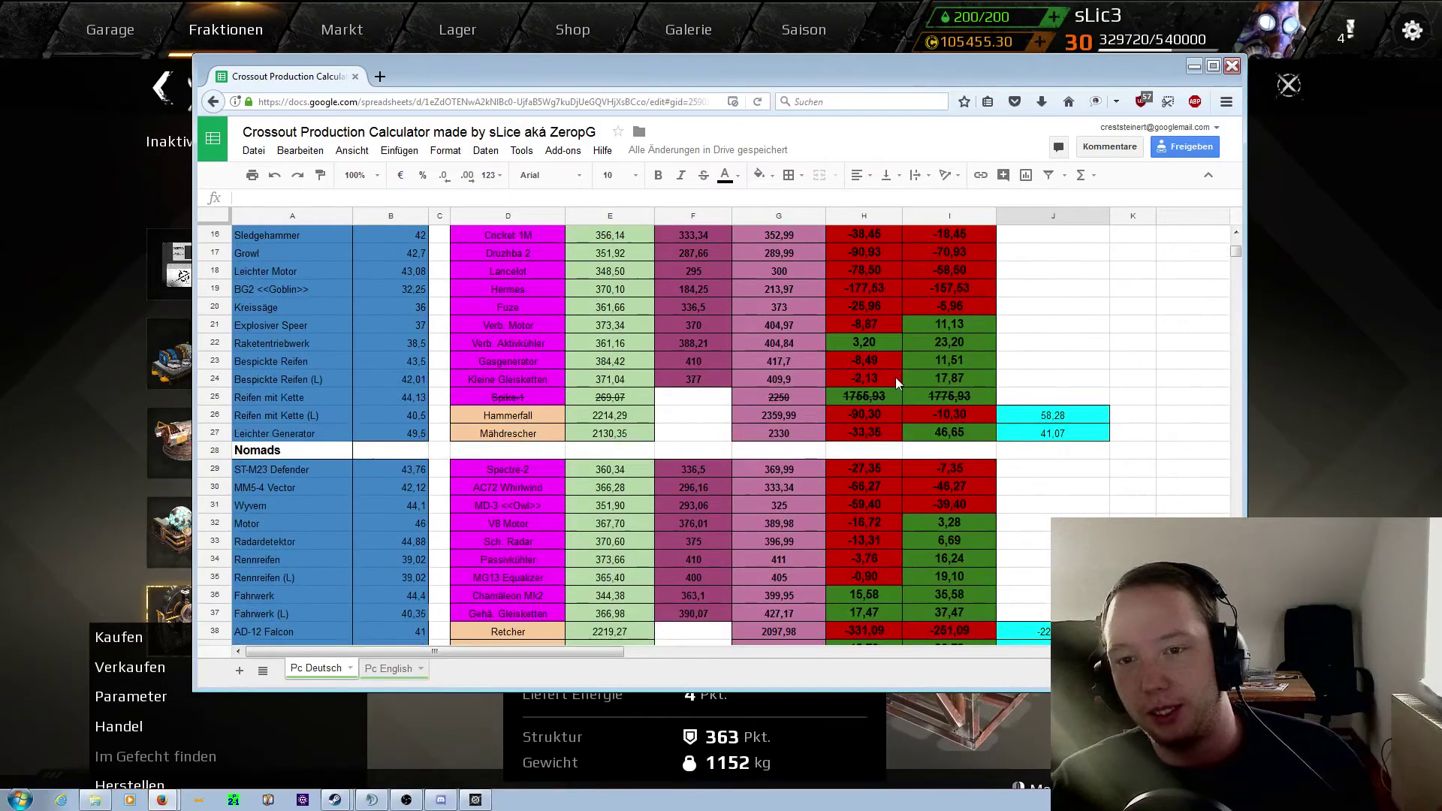
{"action": "scroll", "coordinate": [894, 383], "scroll_direction": "up", "scroll_amount": 5}
{"action": "scroll", "coordinate": [871, 443], "scroll_direction": "down", "scroll_amount": 1}
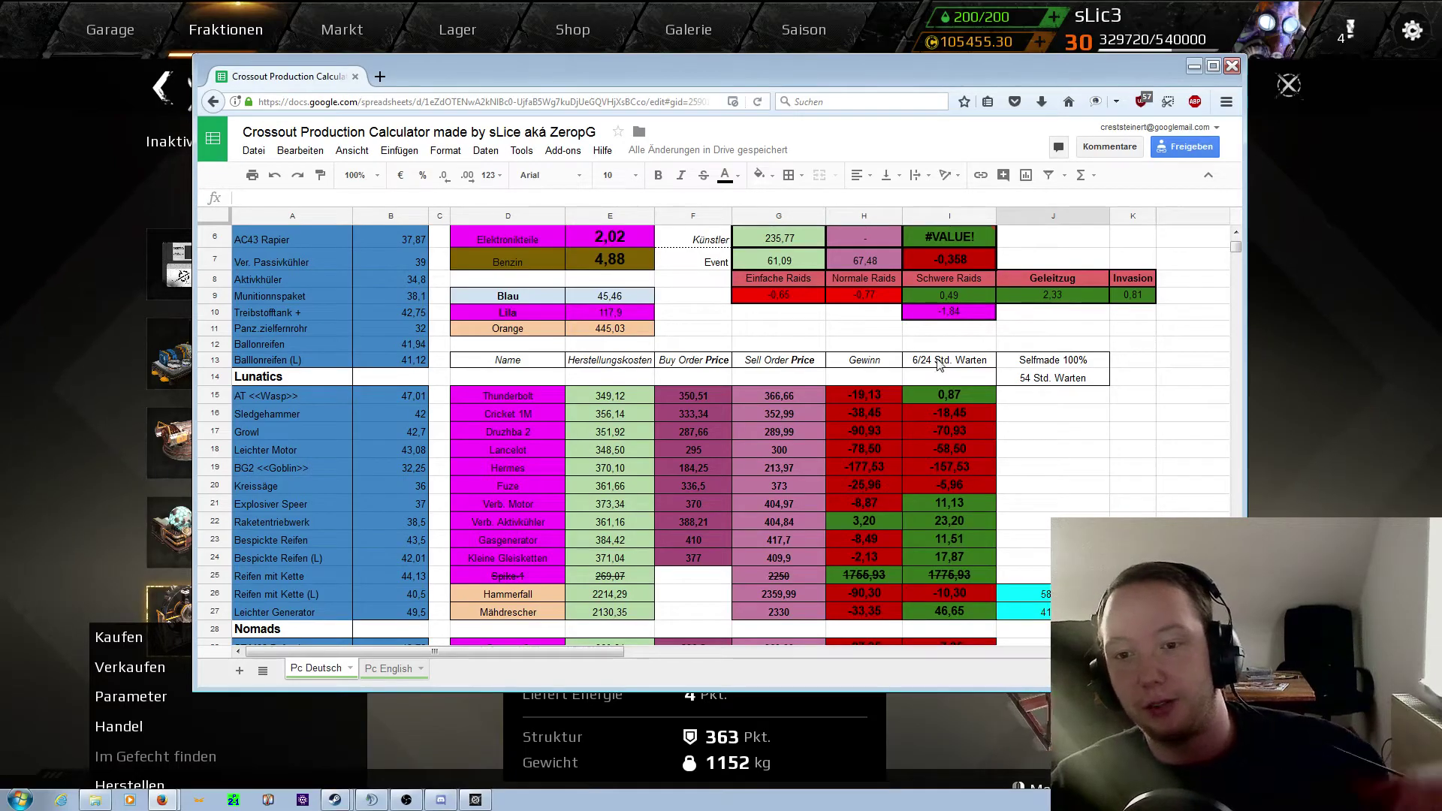
{"action": "left_click", "coordinate": [944, 402]}
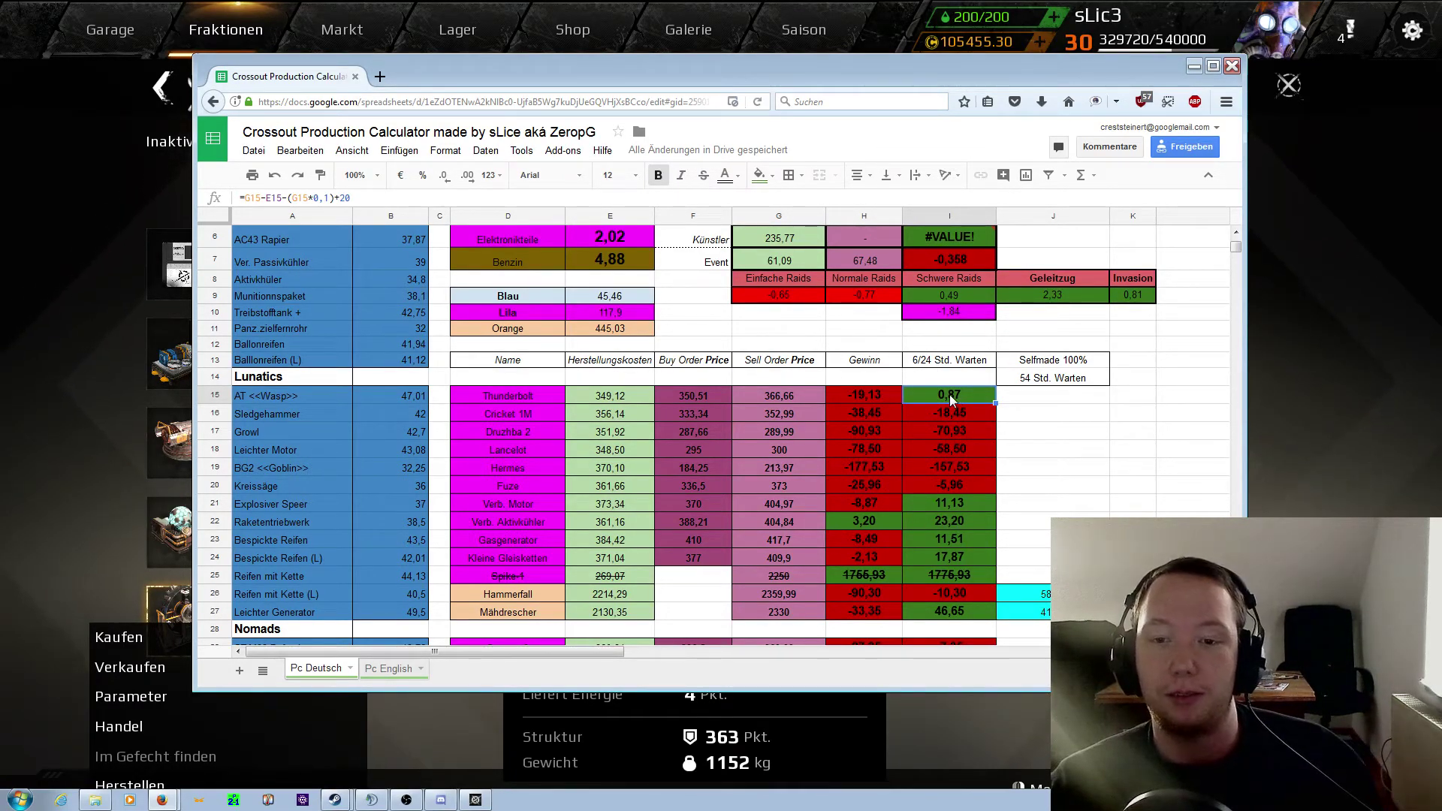
{"action": "scroll", "coordinate": [944, 586], "scroll_direction": "down", "scroll_amount": 2}
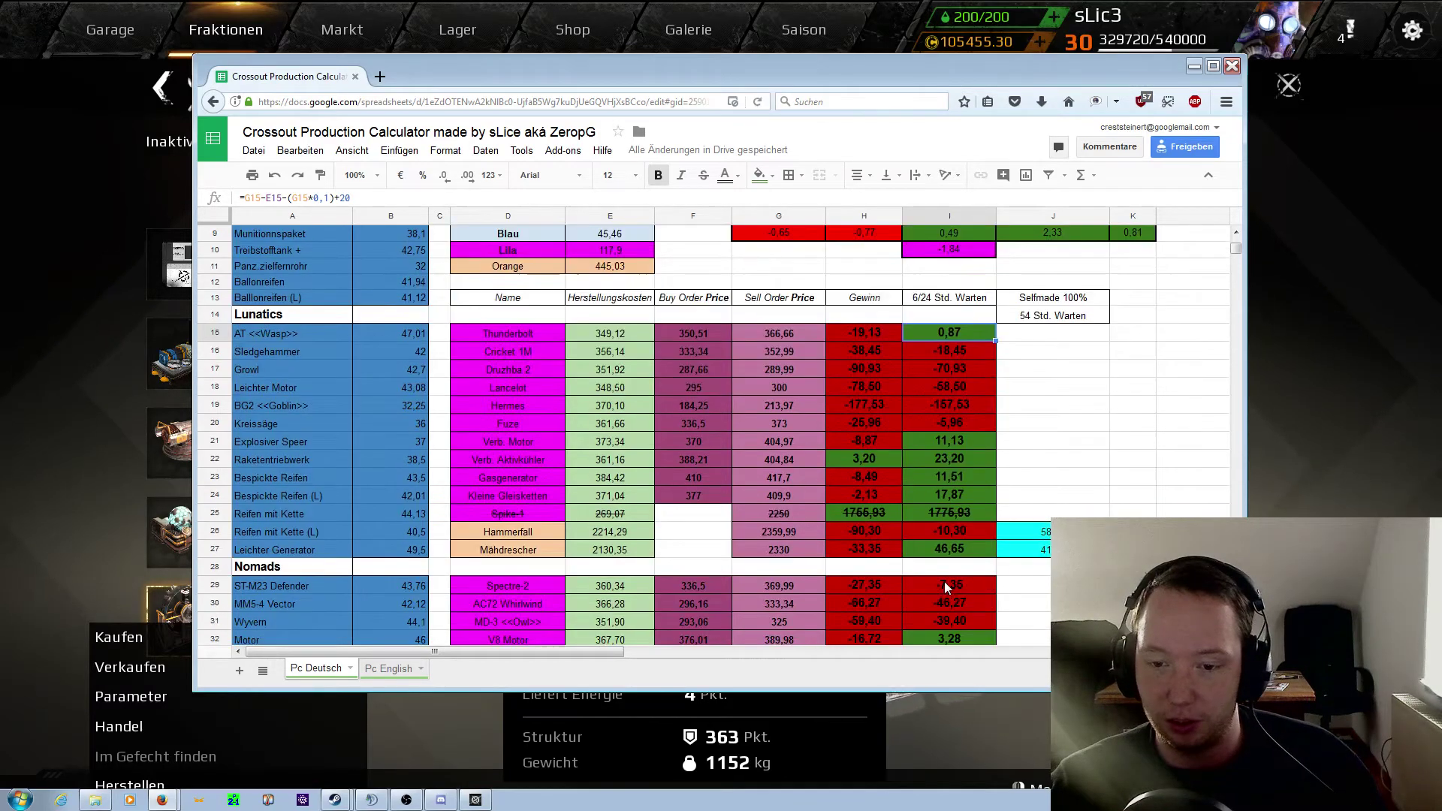
{"action": "scroll", "coordinate": [946, 564], "scroll_direction": "down", "scroll_amount": 2}
{"action": "scroll", "coordinate": [958, 537], "scroll_direction": "down", "scroll_amount": 1}
{"action": "scroll", "coordinate": [998, 474], "scroll_direction": "up", "scroll_amount": 5}
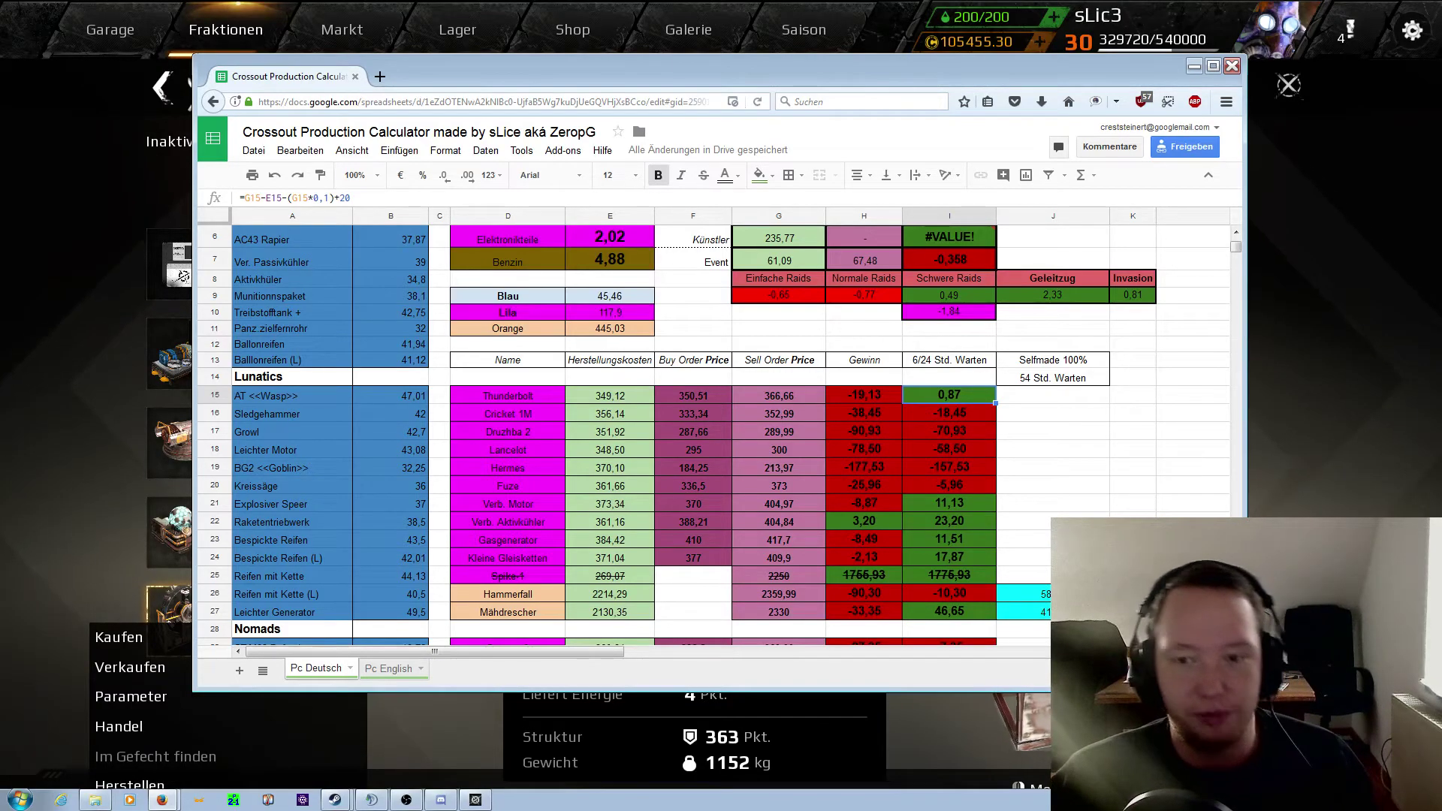
{"action": "scroll", "coordinate": [996, 508], "scroll_direction": "up", "scroll_amount": 2}
{"action": "scroll", "coordinate": [996, 509], "scroll_direction": "down", "scroll_amount": 4}
{"action": "scroll", "coordinate": [996, 508], "scroll_direction": "up", "scroll_amount": 4}
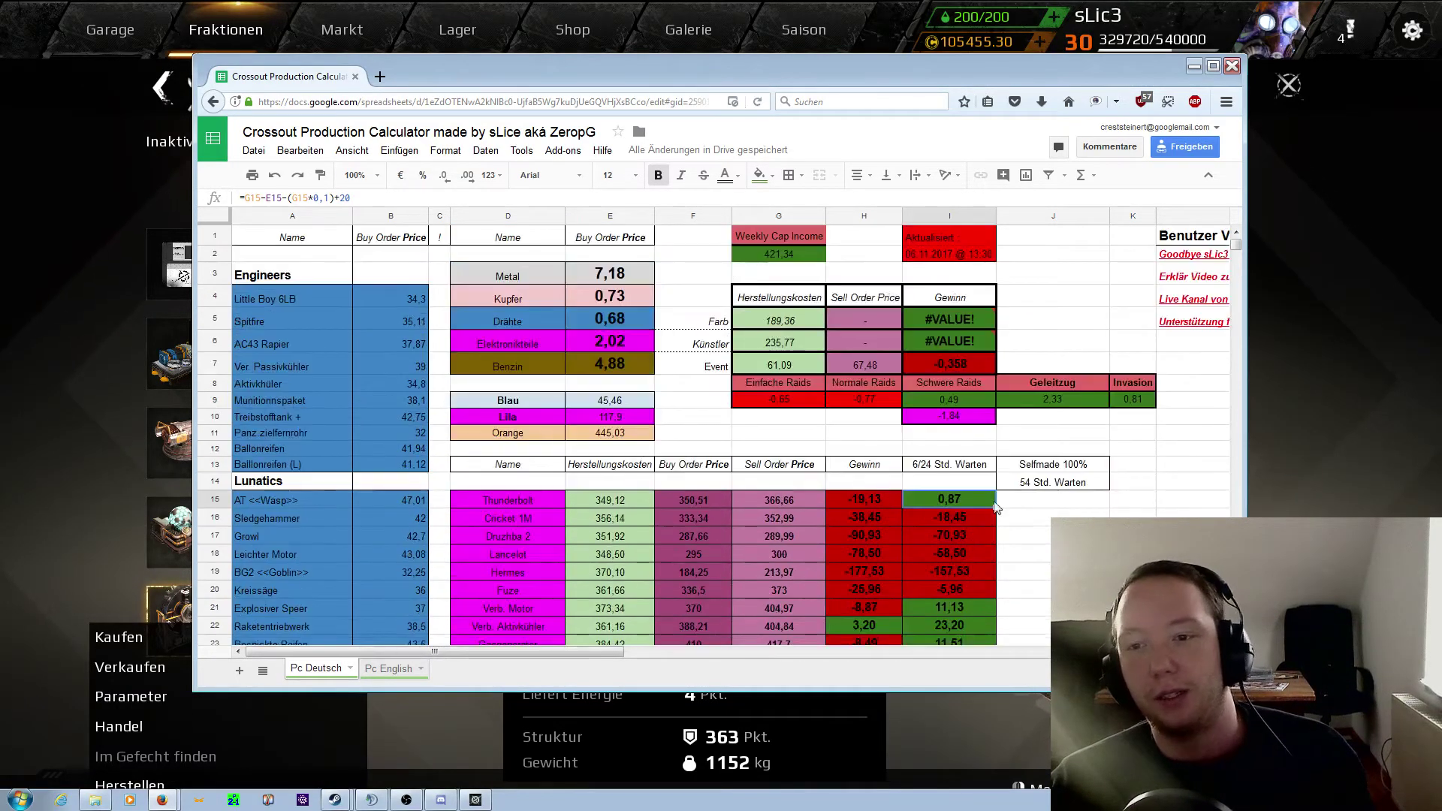
{"action": "left_click_drag", "start_coordinate": [568, 658], "coordinate": [683, 658]}
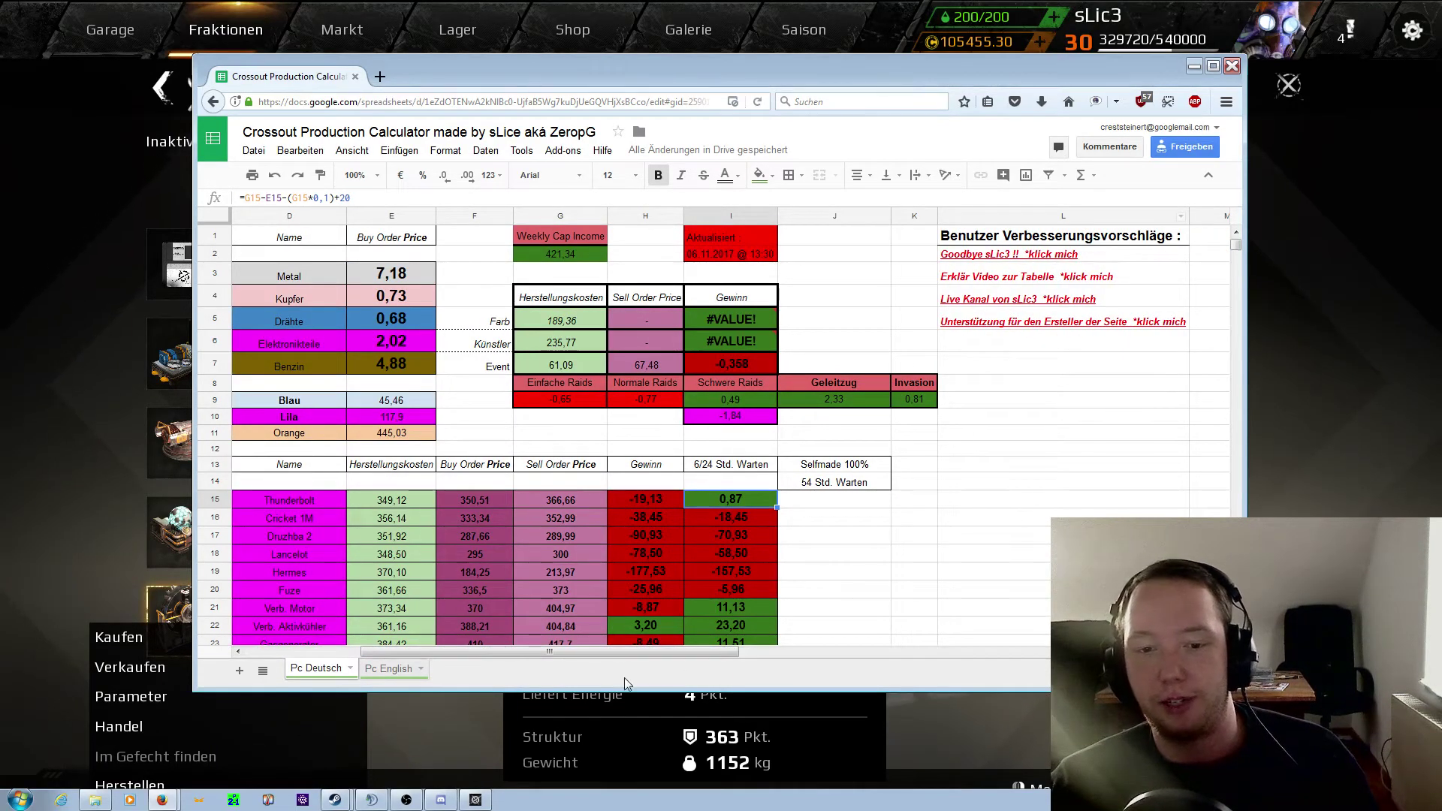
{"action": "left_click_drag", "start_coordinate": [637, 659], "coordinate": [508, 659]}
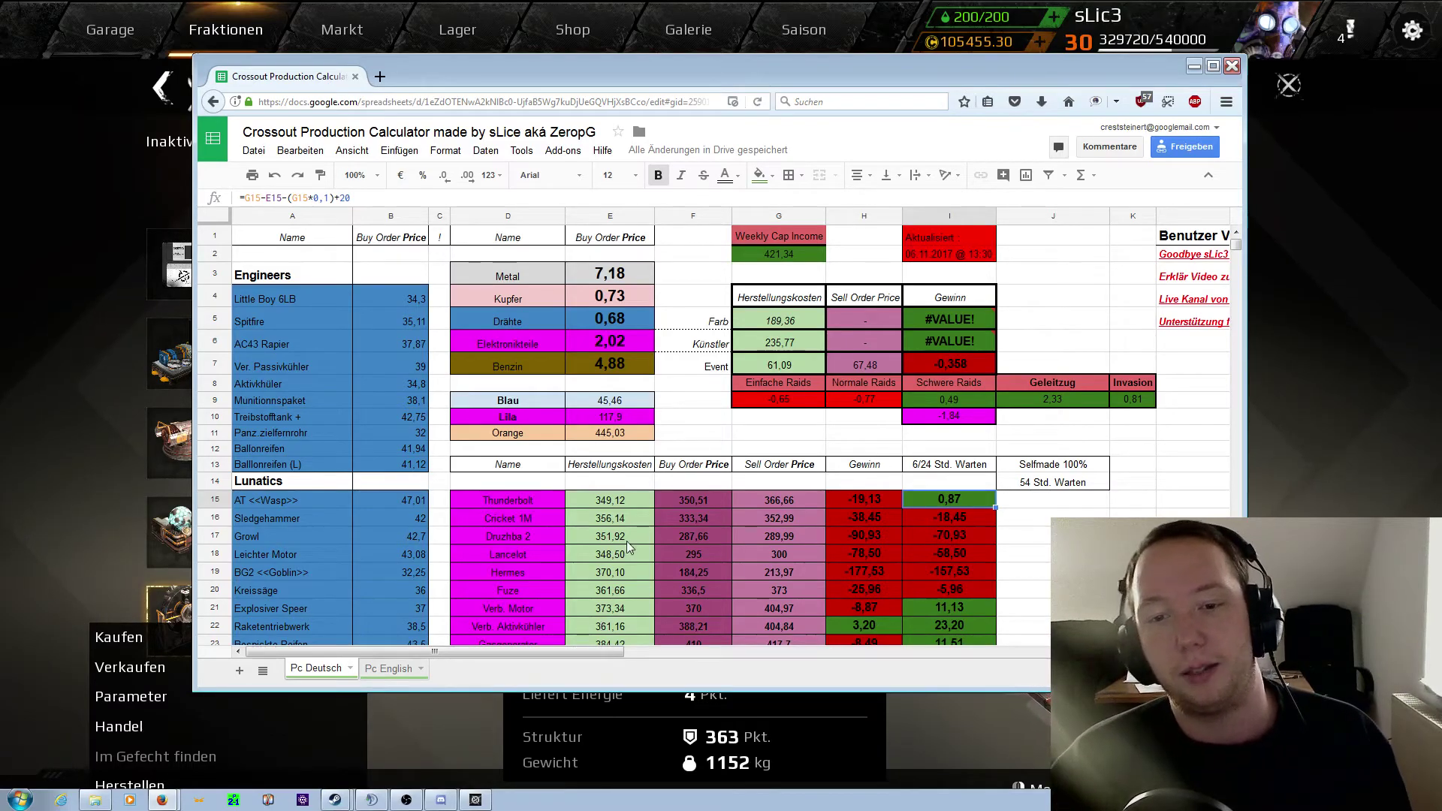
{"action": "left_click", "coordinate": [766, 415]}
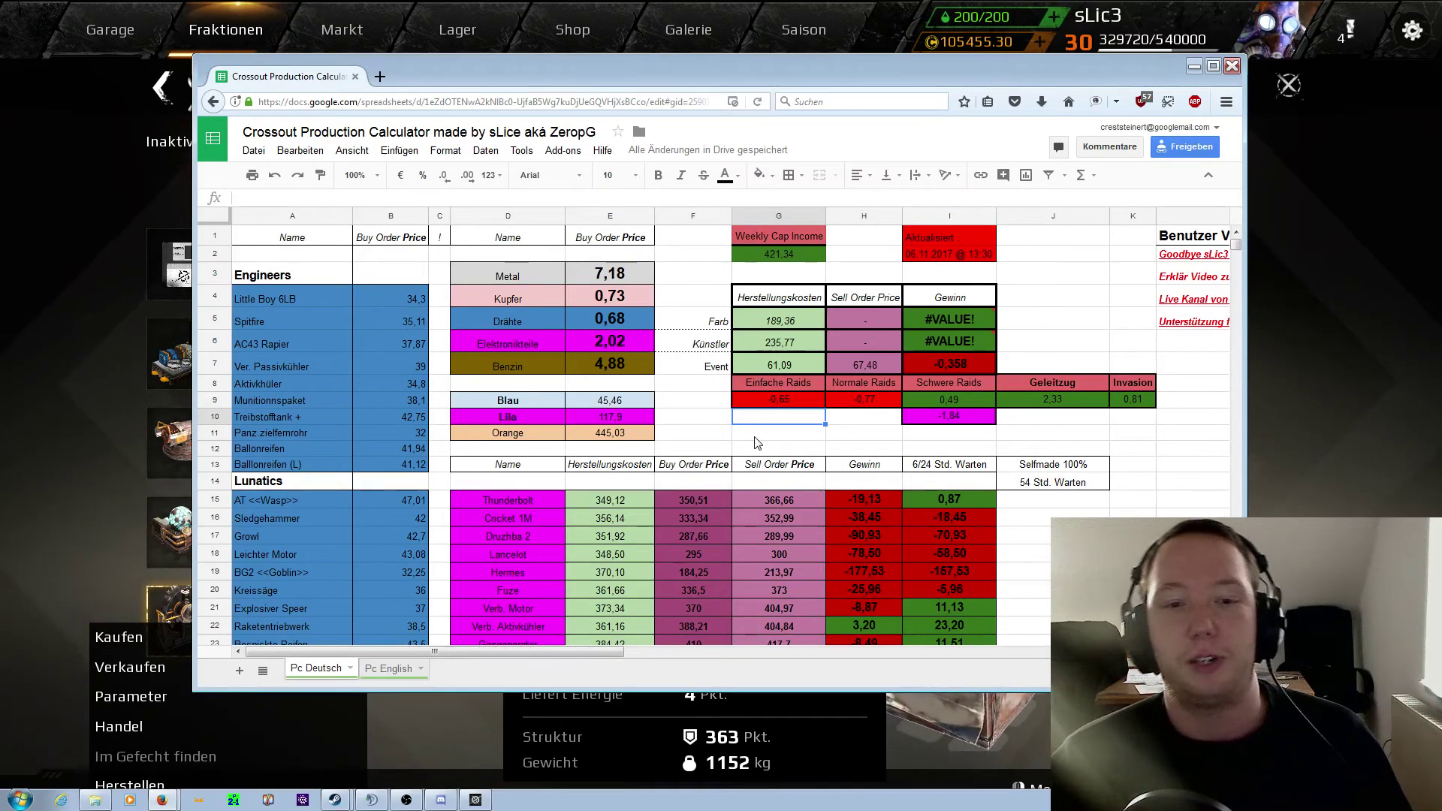
{"action": "scroll", "coordinate": [757, 450], "scroll_direction": "down", "scroll_amount": 2}
{"action": "scroll", "coordinate": [753, 464], "scroll_direction": "down", "scroll_amount": 2}
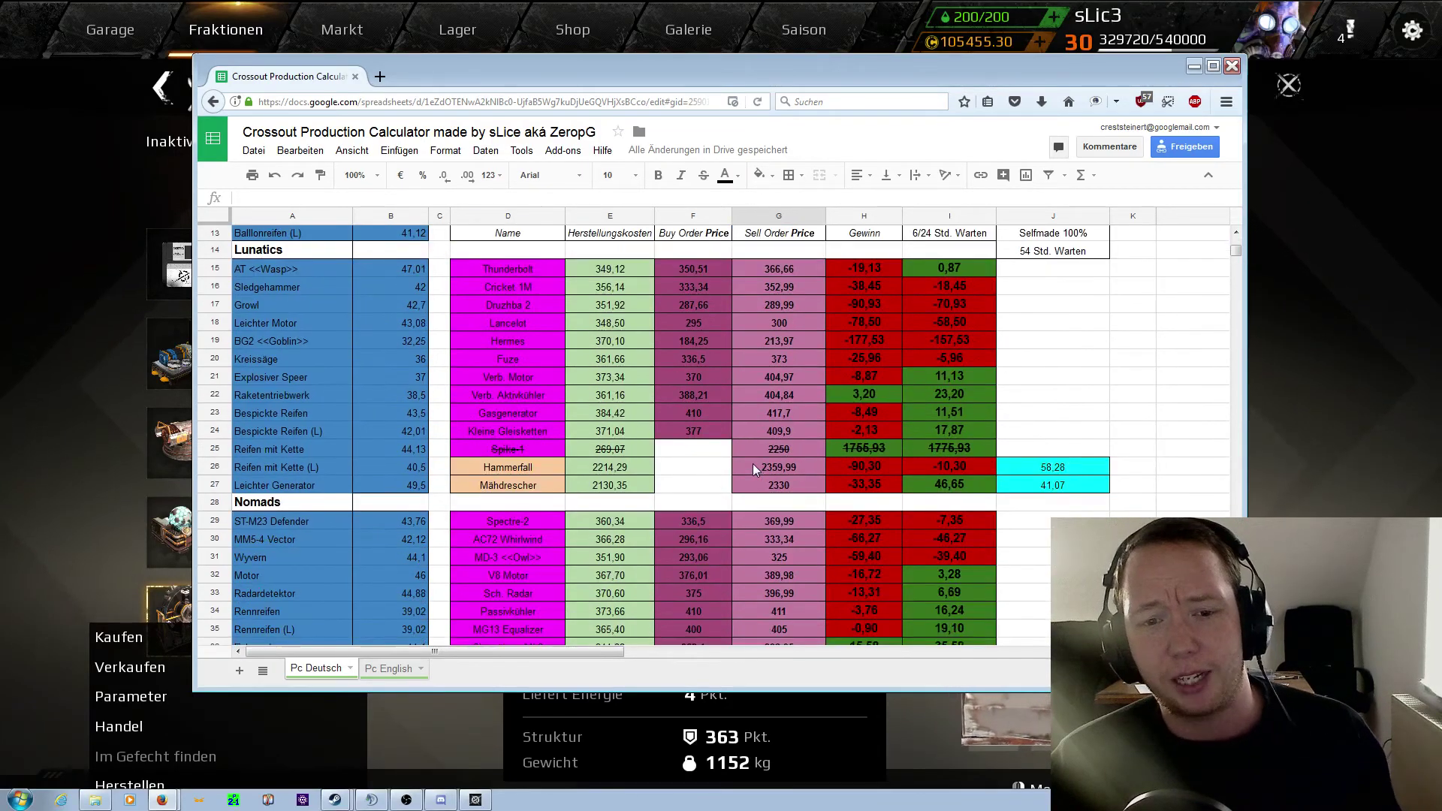
{"action": "scroll", "coordinate": [743, 468], "scroll_direction": "down", "scroll_amount": 2}
{"action": "scroll", "coordinate": [733, 471], "scroll_direction": "down", "scroll_amount": 2}
{"action": "scroll", "coordinate": [727, 472], "scroll_direction": "down", "scroll_amount": 1}
{"action": "scroll", "coordinate": [727, 471], "scroll_direction": "down", "scroll_amount": 2}
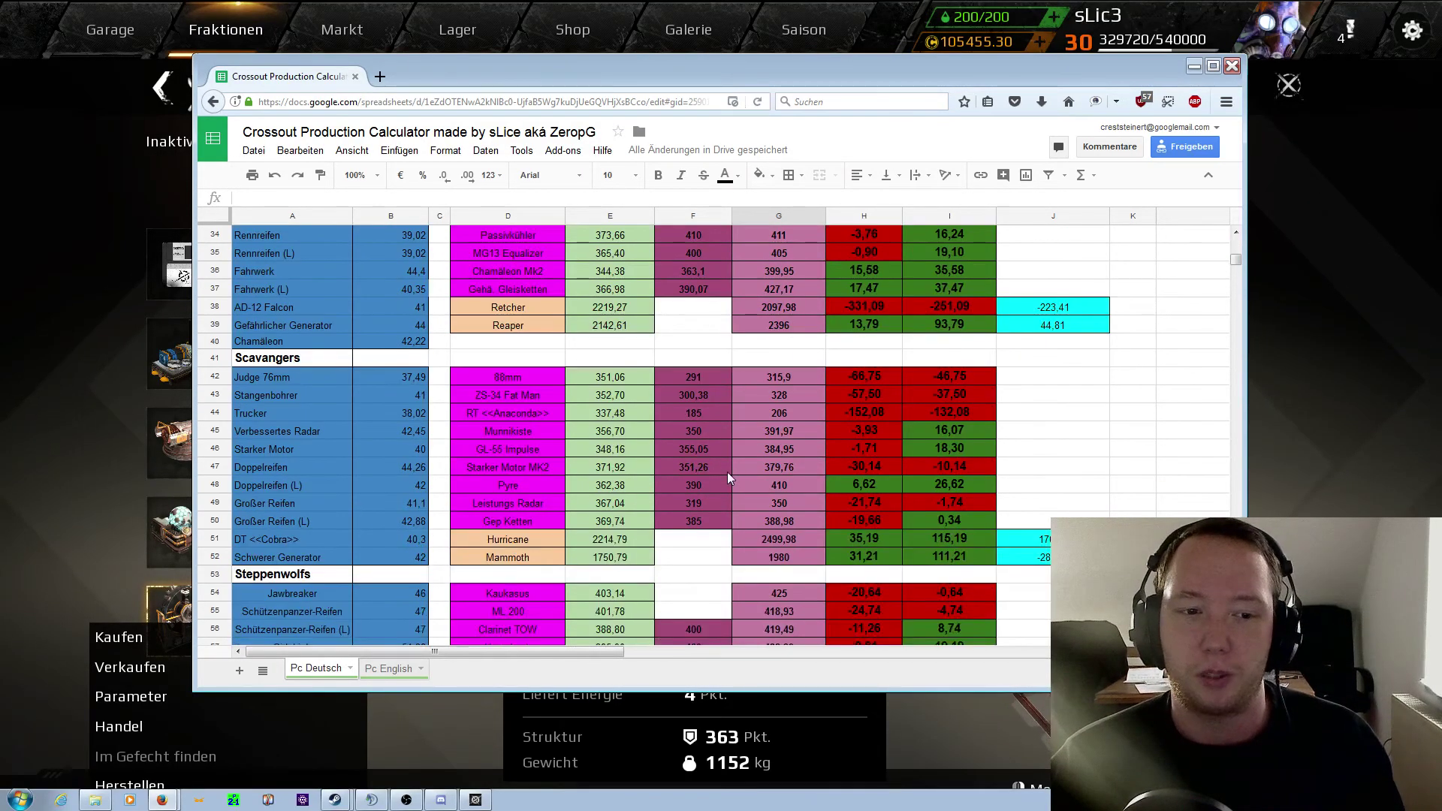
{"action": "scroll", "coordinate": [727, 472], "scroll_direction": "down", "scroll_amount": 2}
{"action": "scroll", "coordinate": [725, 469], "scroll_direction": "down", "scroll_amount": 2}
{"action": "scroll", "coordinate": [723, 464], "scroll_direction": "down", "scroll_amount": 2}
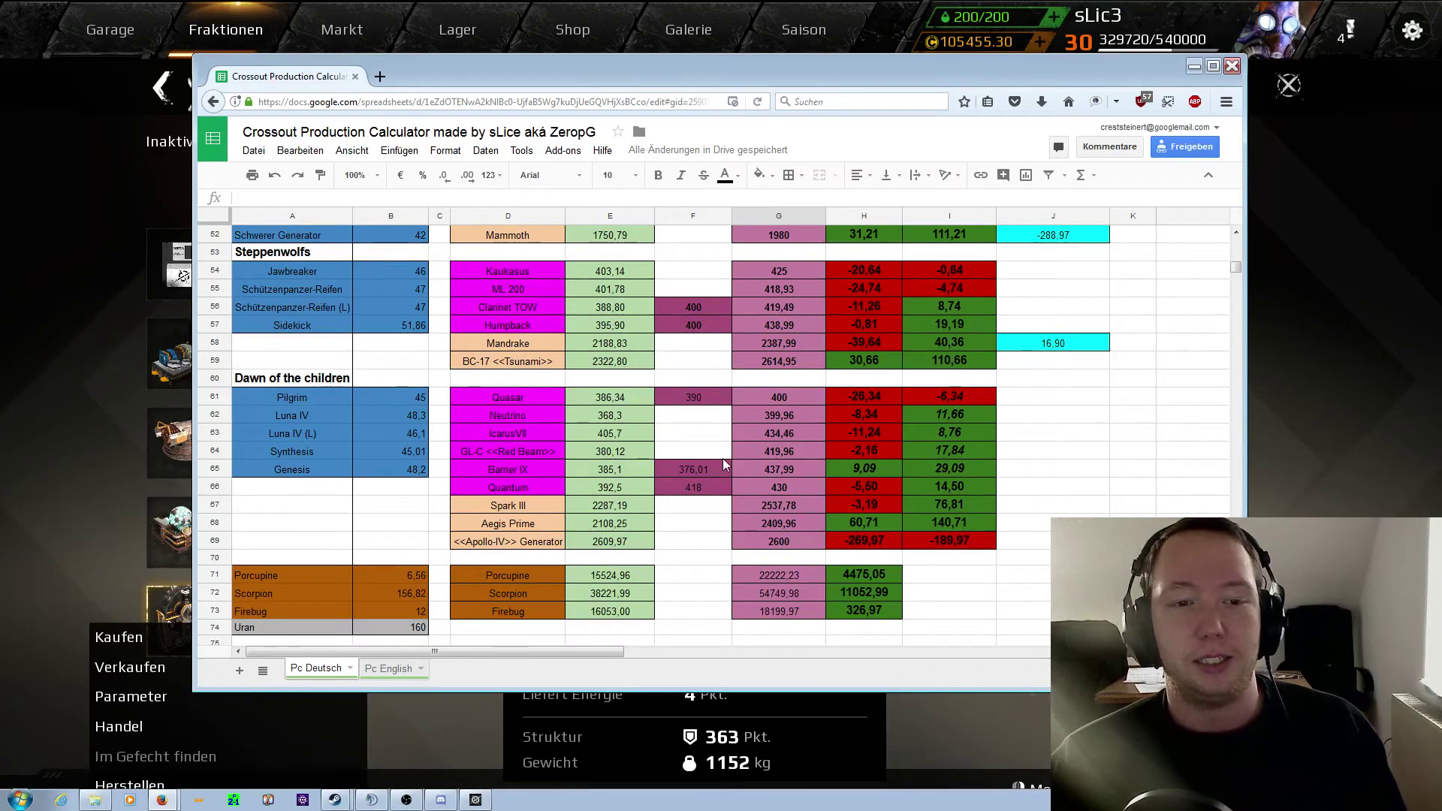
{"action": "scroll", "coordinate": [718, 473], "scroll_direction": "down", "scroll_amount": 3}
{"action": "scroll", "coordinate": [714, 490], "scroll_direction": "up", "scroll_amount": 1}
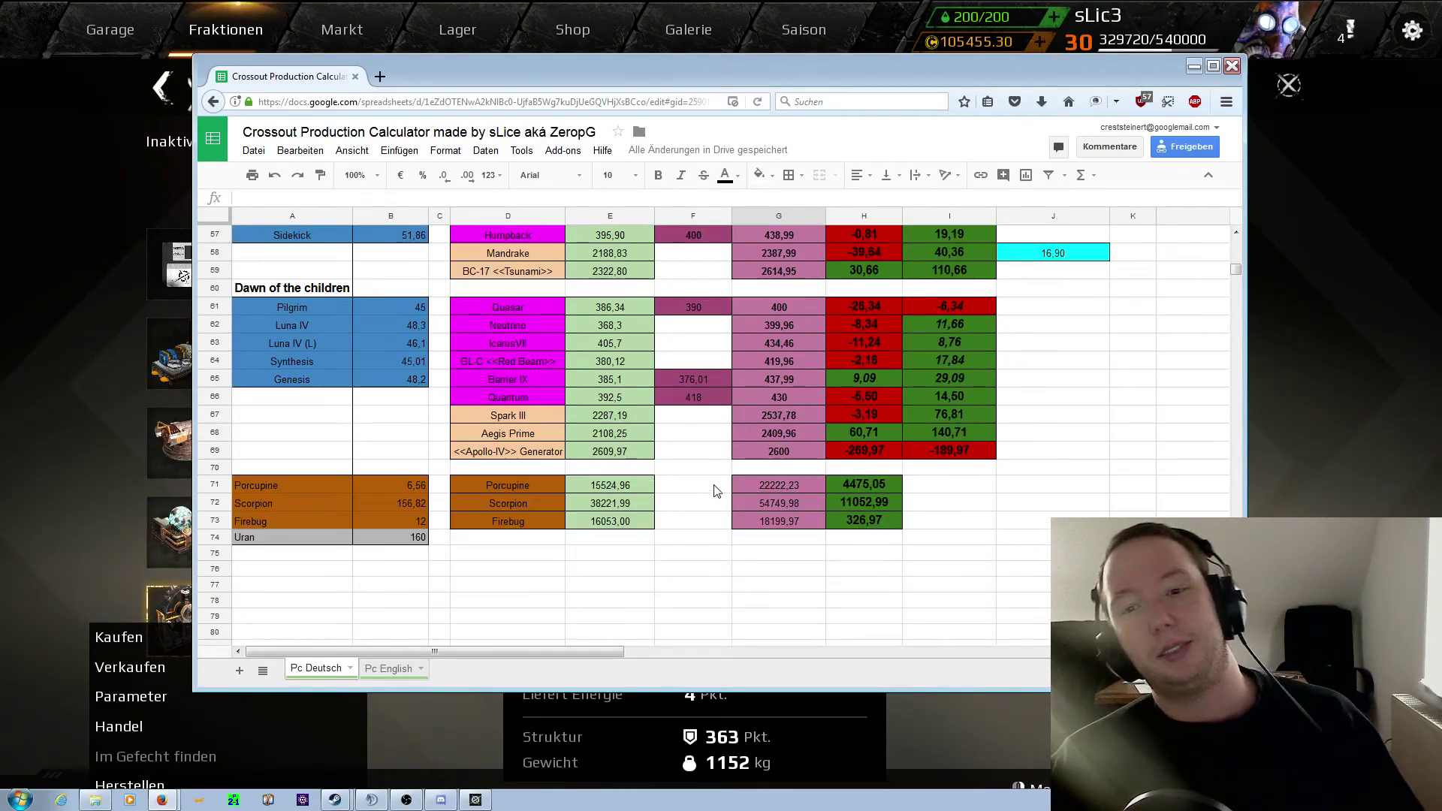
{"action": "scroll", "coordinate": [715, 490], "scroll_direction": "up", "scroll_amount": 1}
{"action": "scroll", "coordinate": [712, 488], "scroll_direction": "up", "scroll_amount": 1}
{"action": "scroll", "coordinate": [707, 489], "scroll_direction": "up", "scroll_amount": 3}
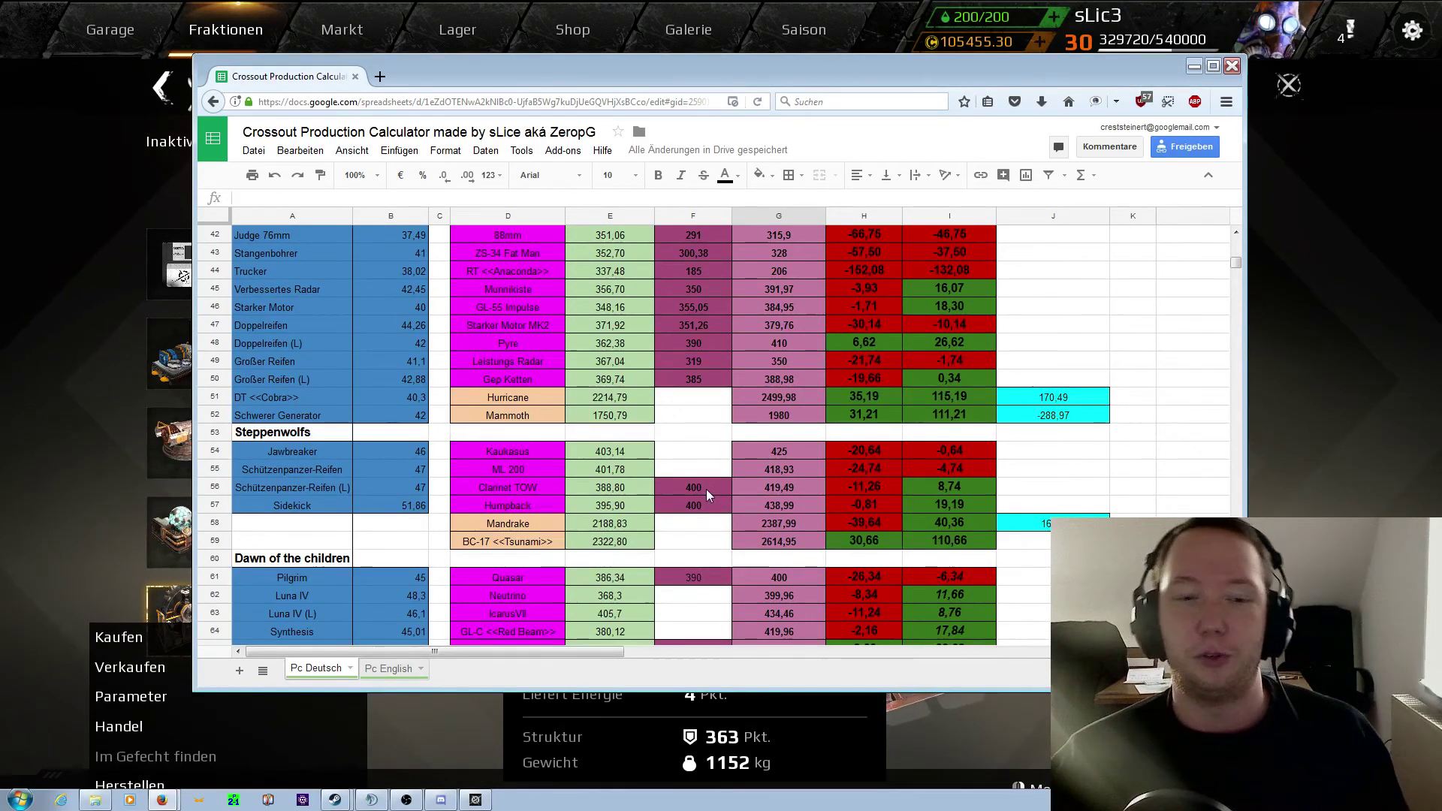
{"action": "scroll", "coordinate": [706, 489], "scroll_direction": "up", "scroll_amount": 3}
{"action": "scroll", "coordinate": [706, 489], "scroll_direction": "up", "scroll_amount": 3}
{"action": "scroll", "coordinate": [705, 486], "scroll_direction": "up", "scroll_amount": 3}
{"action": "scroll", "coordinate": [704, 481], "scroll_direction": "up", "scroll_amount": 3}
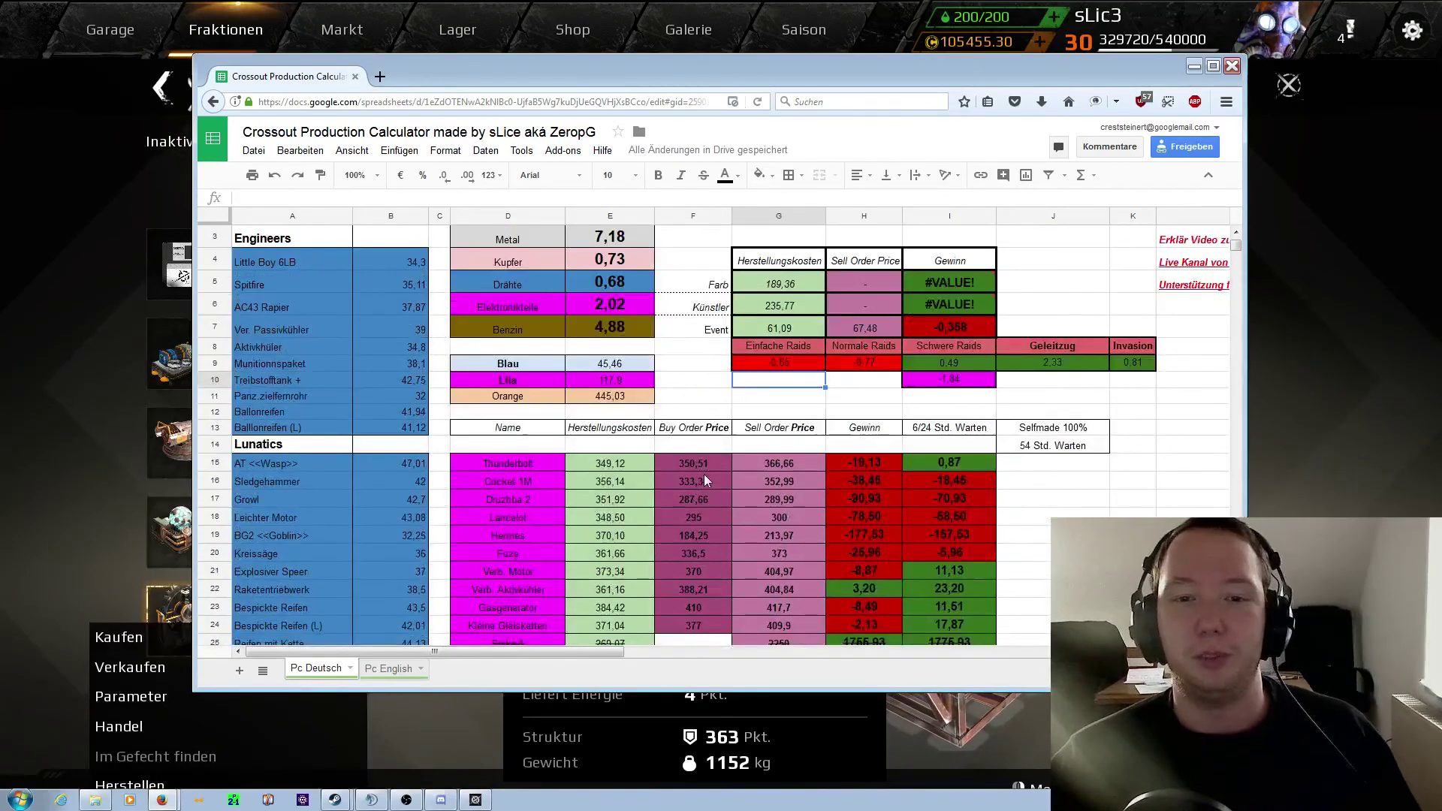
{"action": "scroll", "coordinate": [705, 475], "scroll_direction": "up", "scroll_amount": 1}
{"action": "left_click", "coordinate": [698, 450]}
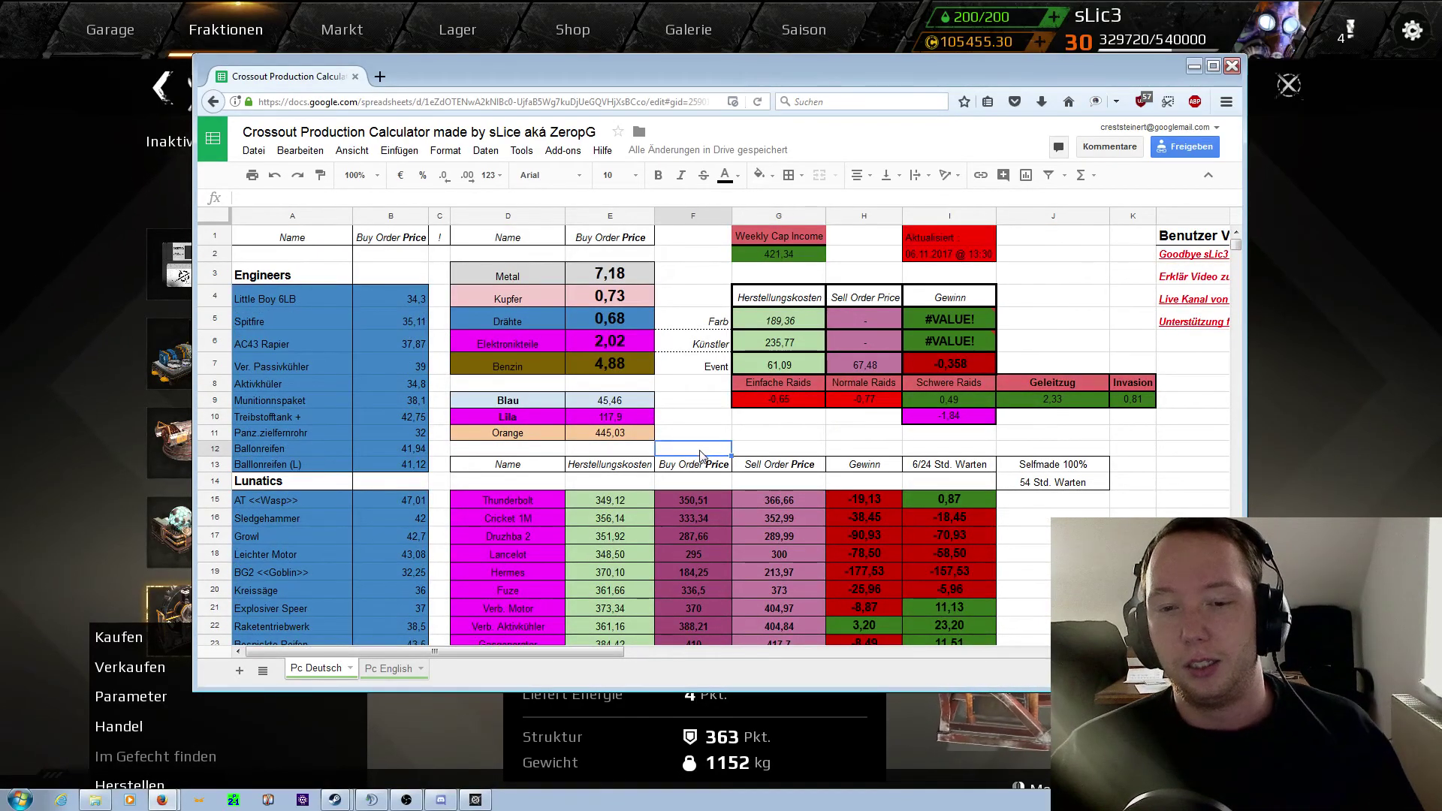